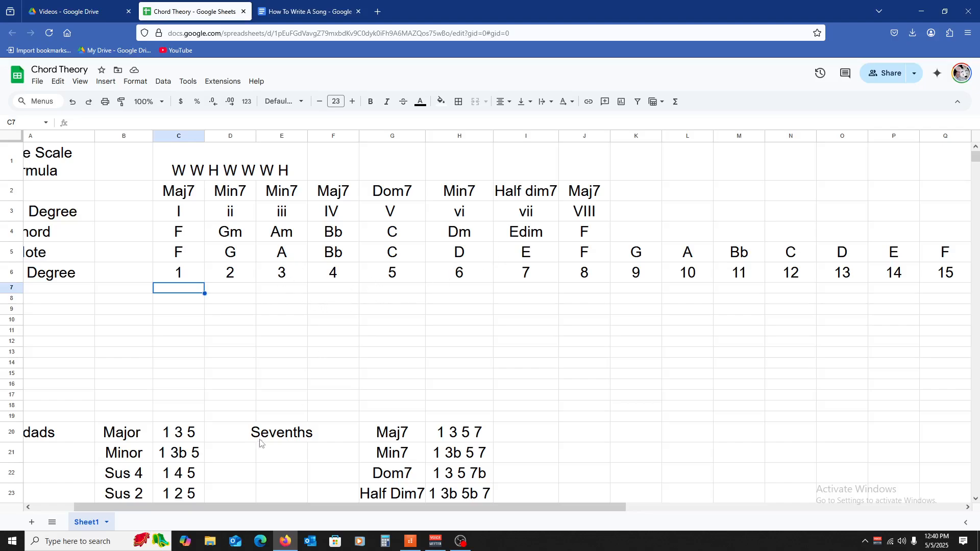
- Switch from the chord theory spreadsheet to the Cakewalk project, collapse the Master bus and hide the bus pane
{"action": "left_click_drag", "start_coordinate": [290, 508], "coordinate": [263, 509]}
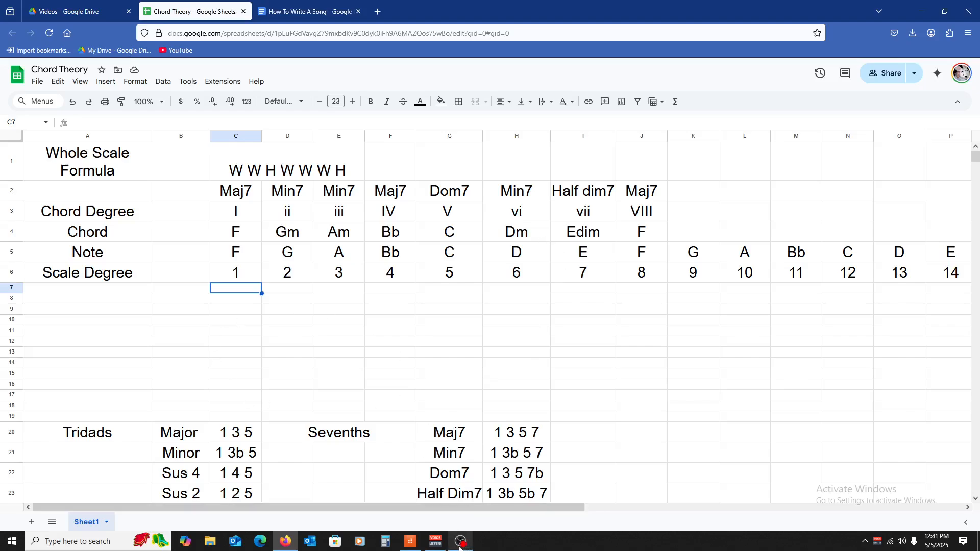
{"action": "mouse_move", "coordinate": [465, 546]}
{"action": "left_click", "coordinate": [407, 541]}
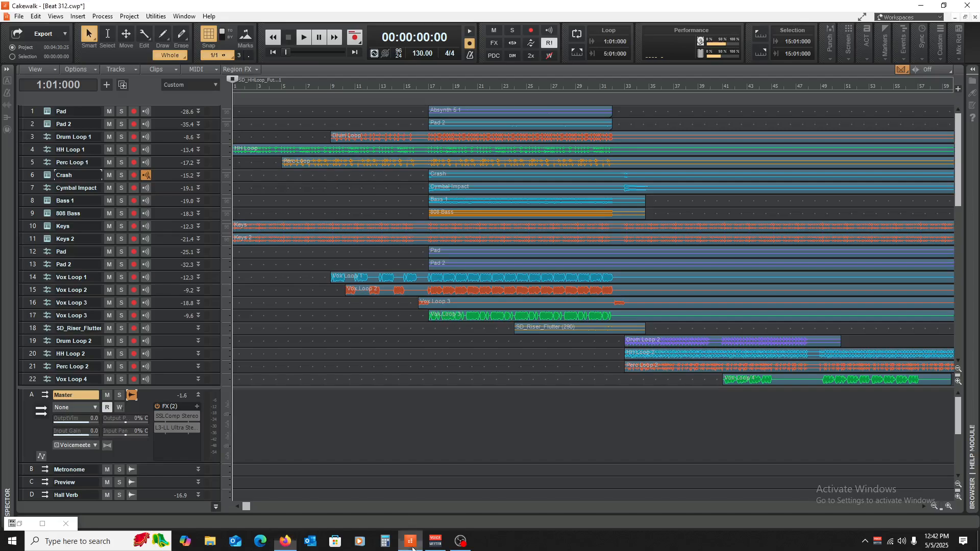
{"action": "left_click", "coordinate": [199, 394]}
{"action": "key", "text": "shift+b"}
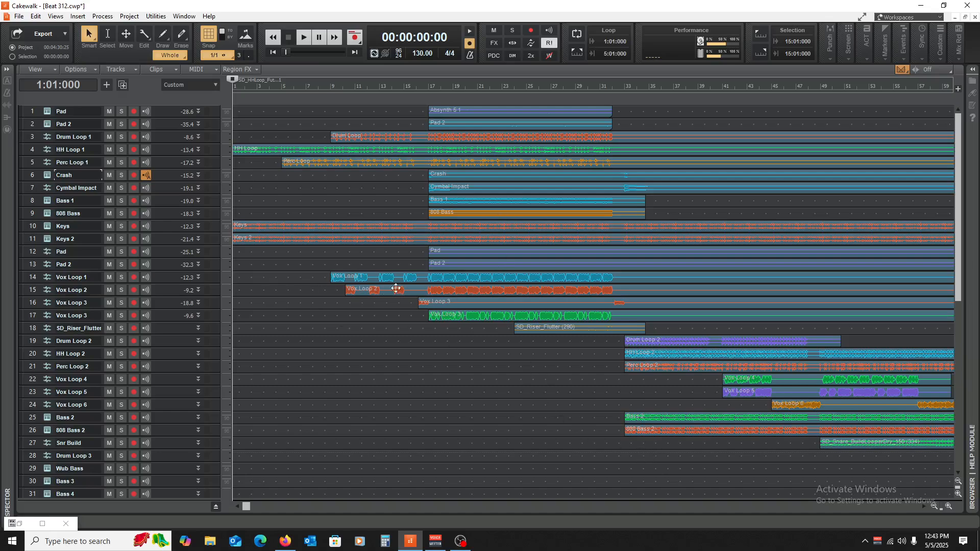
- Zoom the timeline out to fit the whole arrangement and play the beat from the start
{"action": "scroll", "coordinate": [369, 327], "scroll_direction": "down", "scroll_amount": 3}
{"action": "scroll", "coordinate": [367, 326], "scroll_direction": "up", "scroll_amount": 3}
{"action": "left_click", "coordinate": [933, 508]}
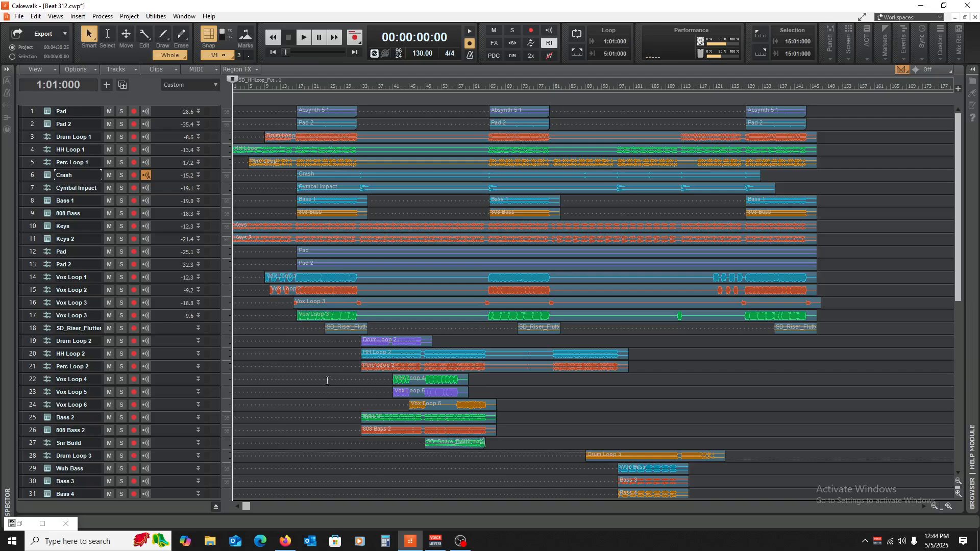
{"action": "left_click", "coordinate": [312, 356]}
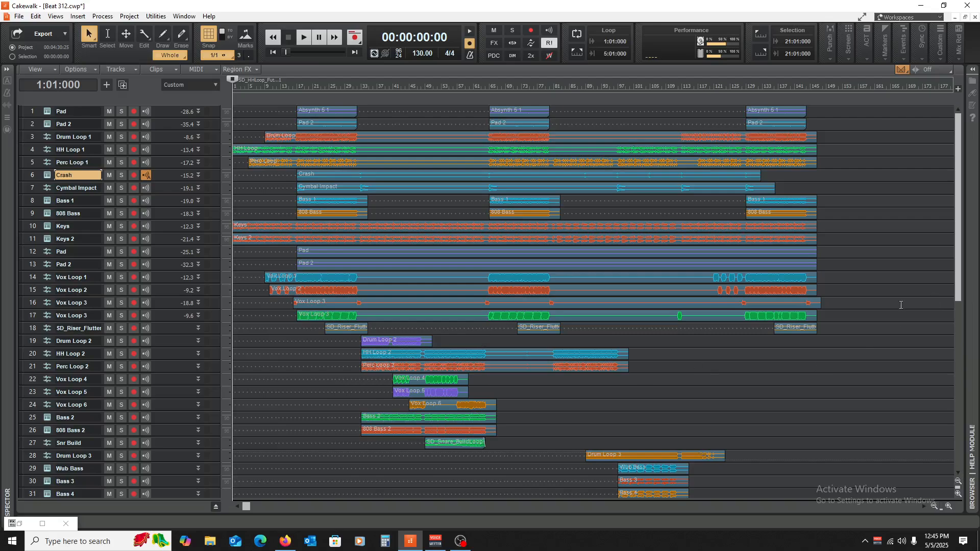
{"action": "key", "text": "space"}
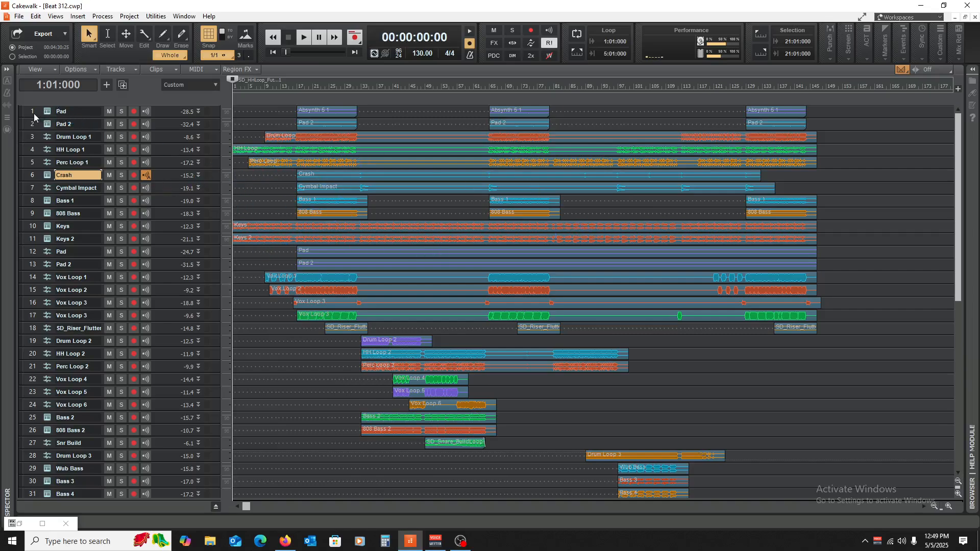
- Move the first two tracks, Pad and Pad 2, directly below the Keys 2 track
{"action": "left_click_drag", "start_coordinate": [34, 114], "coordinate": [35, 123]}
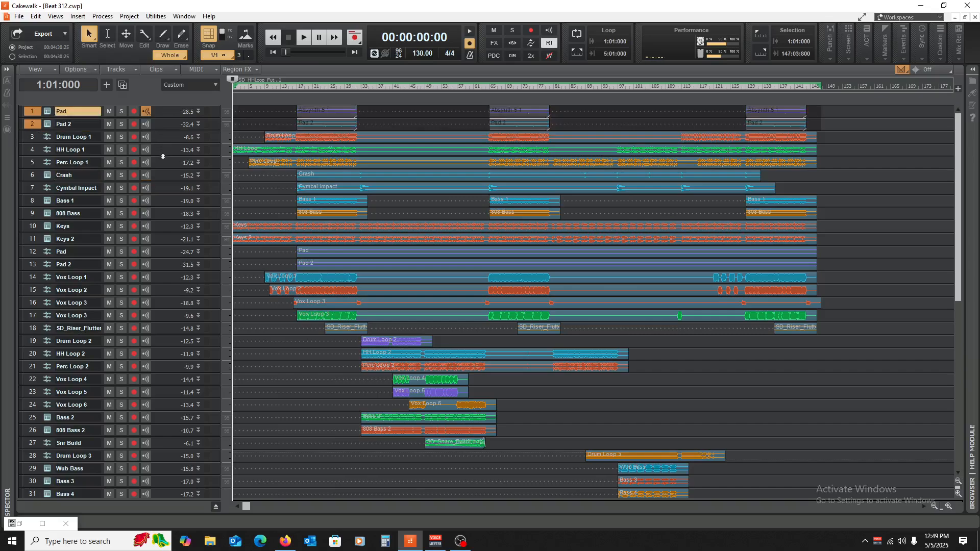
{"action": "left_click_drag", "start_coordinate": [163, 157], "coordinate": [165, 253]}
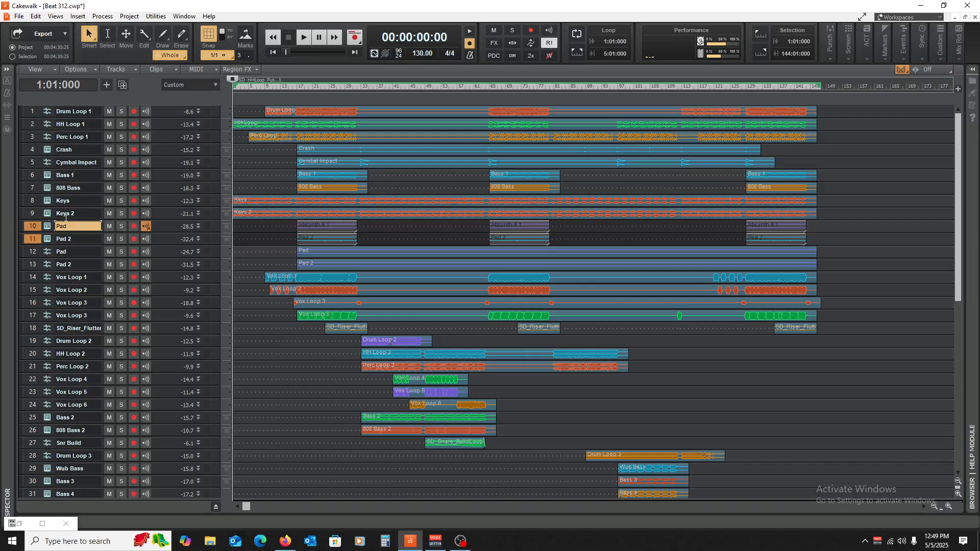
{"action": "left_click", "coordinate": [302, 389]}
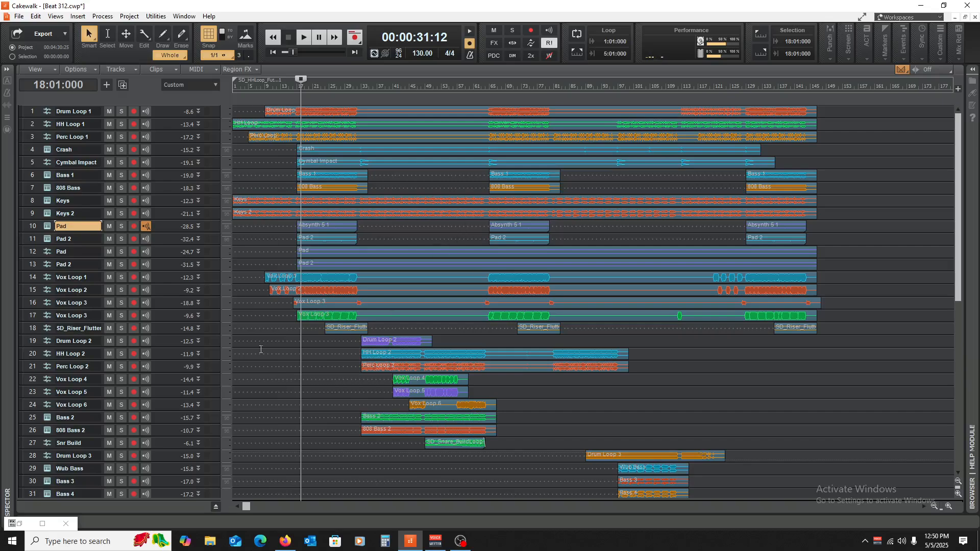
- Enlarge the Drum Loop 1 track to show its waveform and solo it
{"action": "key", "text": "space"}
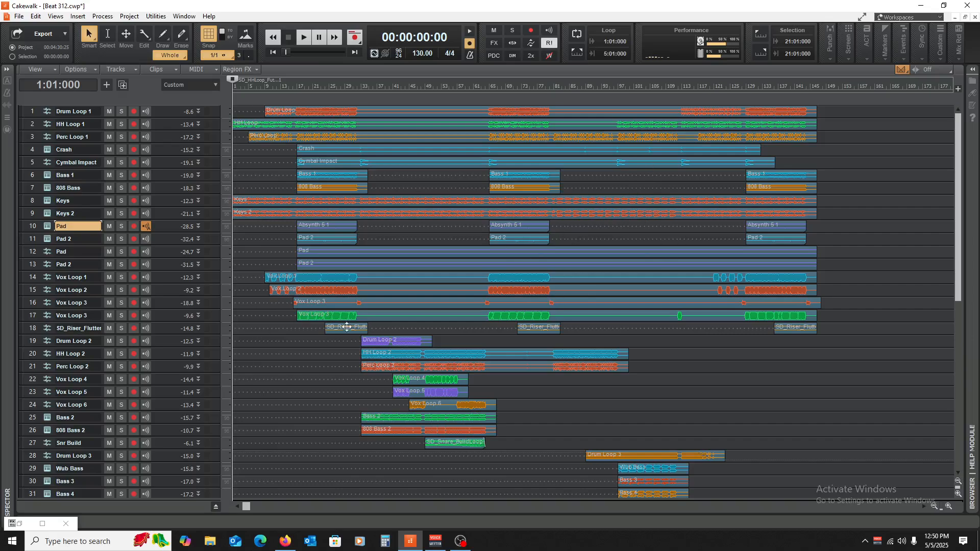
{"action": "left_click", "coordinate": [281, 345]}
{"action": "left_click_drag", "start_coordinate": [166, 118], "coordinate": [168, 73]}
{"action": "left_click_drag", "start_coordinate": [159, 125], "coordinate": [163, 182]}
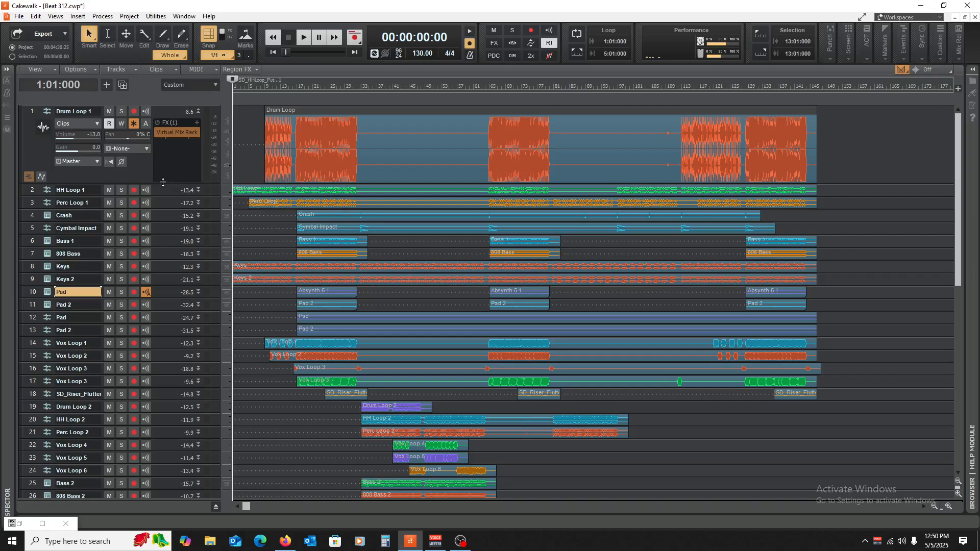
{"action": "left_click", "coordinate": [121, 112]}
- Play the soloed Drum Loop 1 track from measure 9 with the timeline zoomed in around it
{"action": "left_click", "coordinate": [273, 236]}
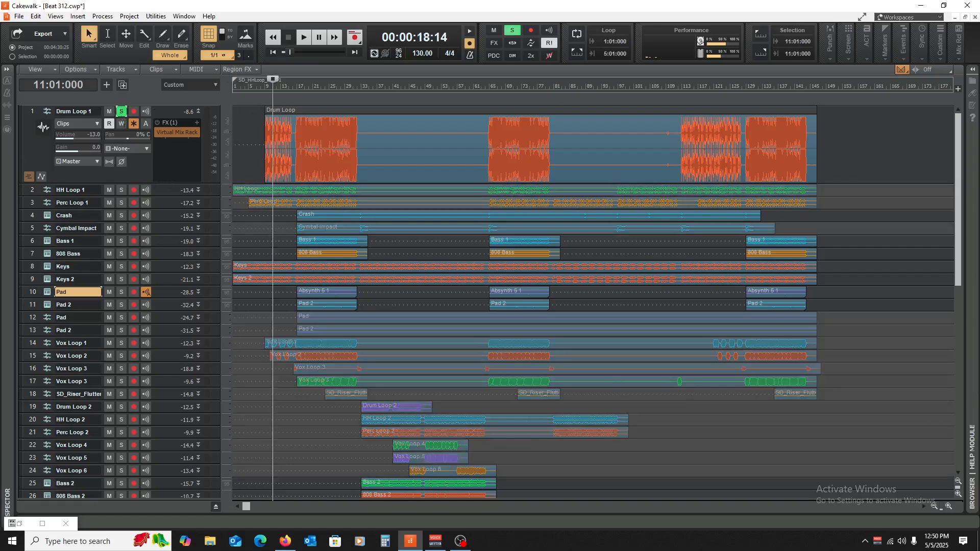
{"action": "left_click", "coordinate": [949, 507]}
{"action": "left_click", "coordinate": [949, 507]}
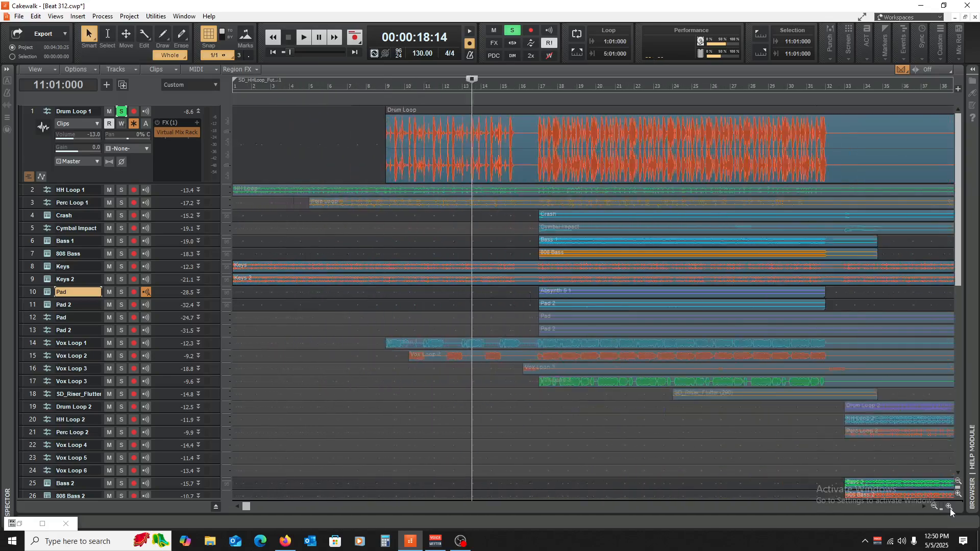
{"action": "left_click", "coordinate": [949, 507]}
{"action": "left_click", "coordinate": [470, 241]}
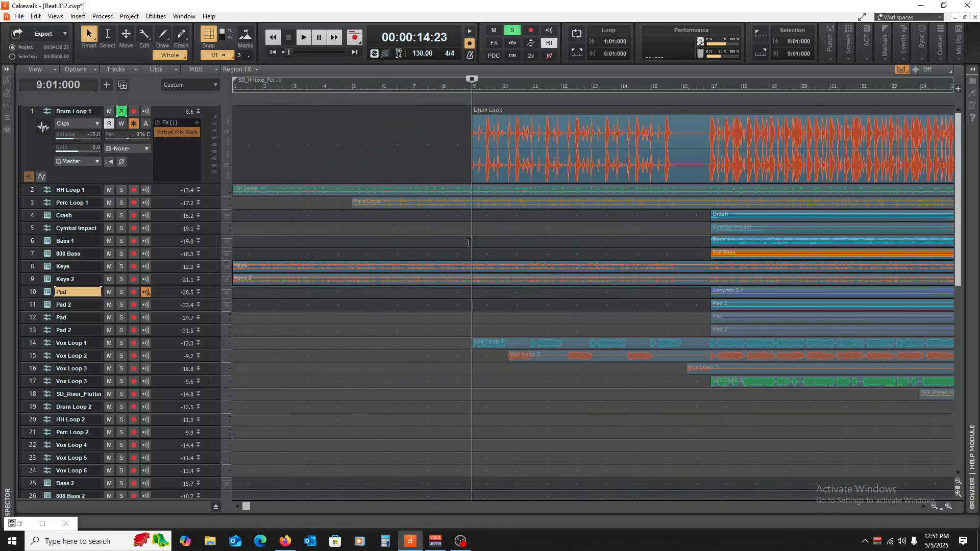
{"action": "key", "text": "space"}
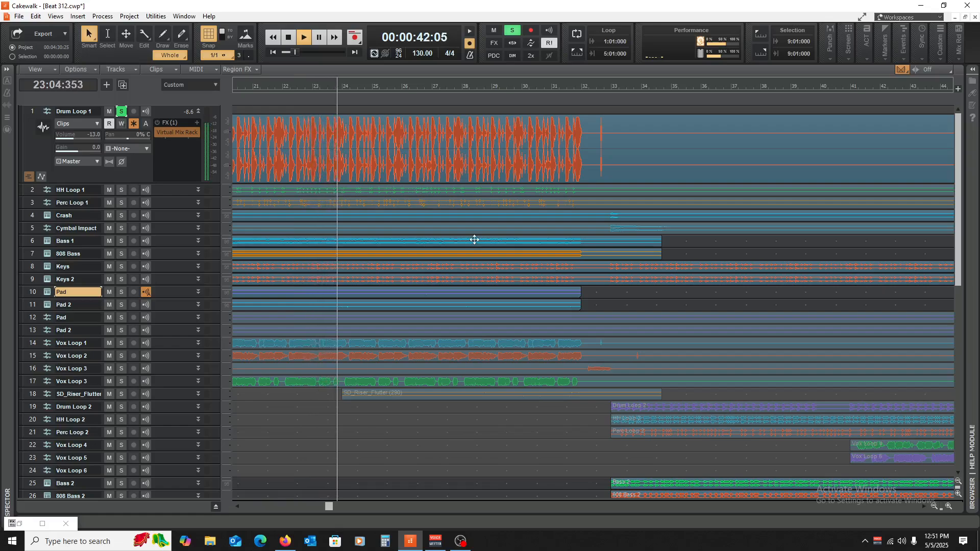
{"action": "key", "text": "space"}
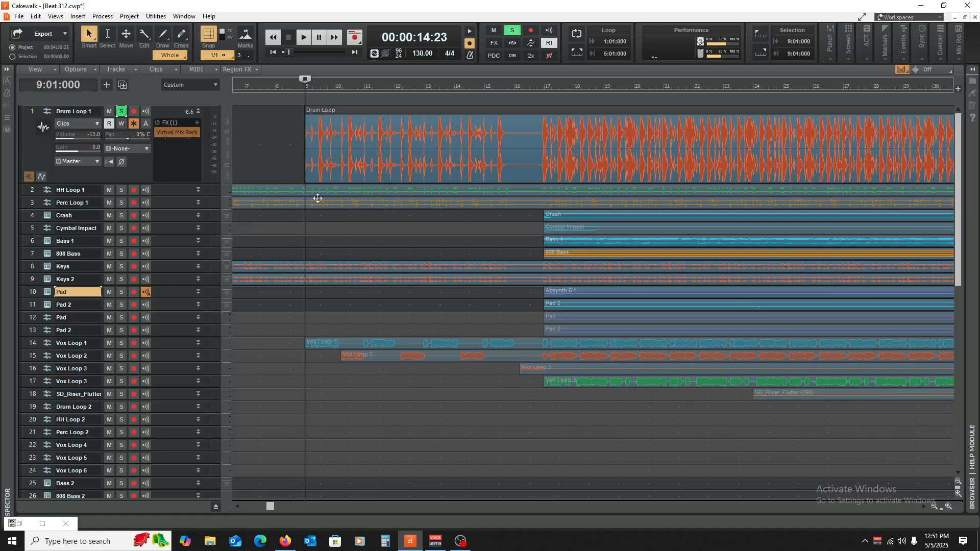
- Solo HH Loop 1 instead of Drum Loop 1, enlarge its track and play it from the start of the song
{"action": "left_click", "coordinate": [121, 112]}
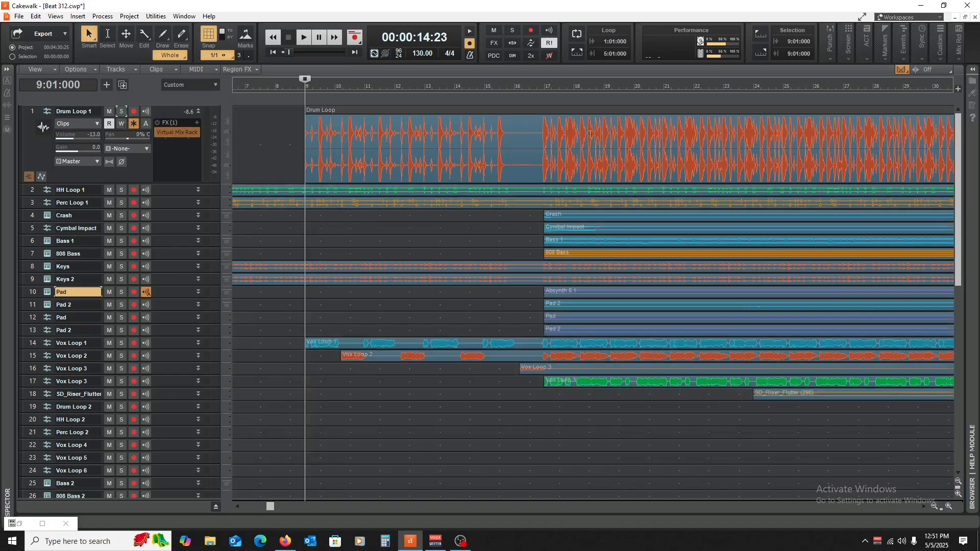
{"action": "left_click", "coordinate": [122, 190]}
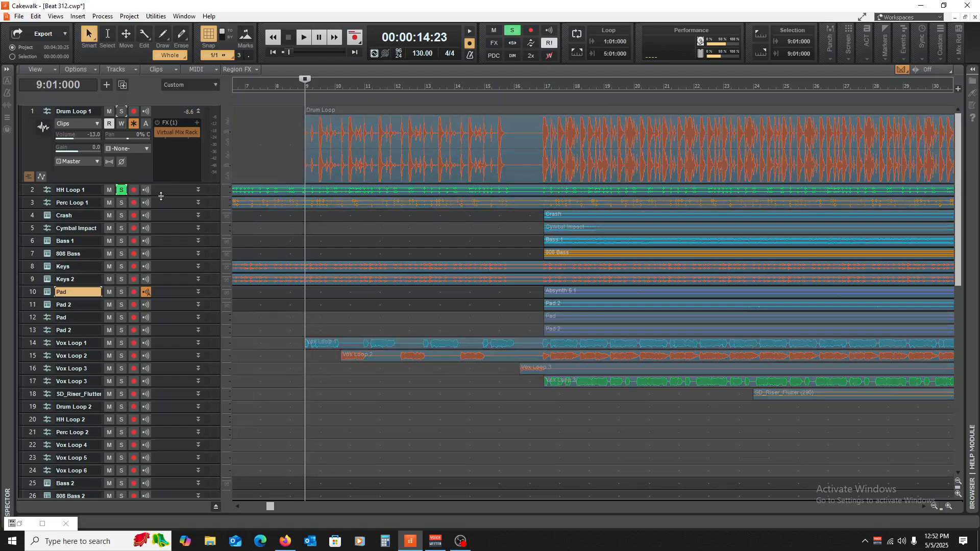
{"action": "left_click_drag", "start_coordinate": [160, 195], "coordinate": [189, 240]}
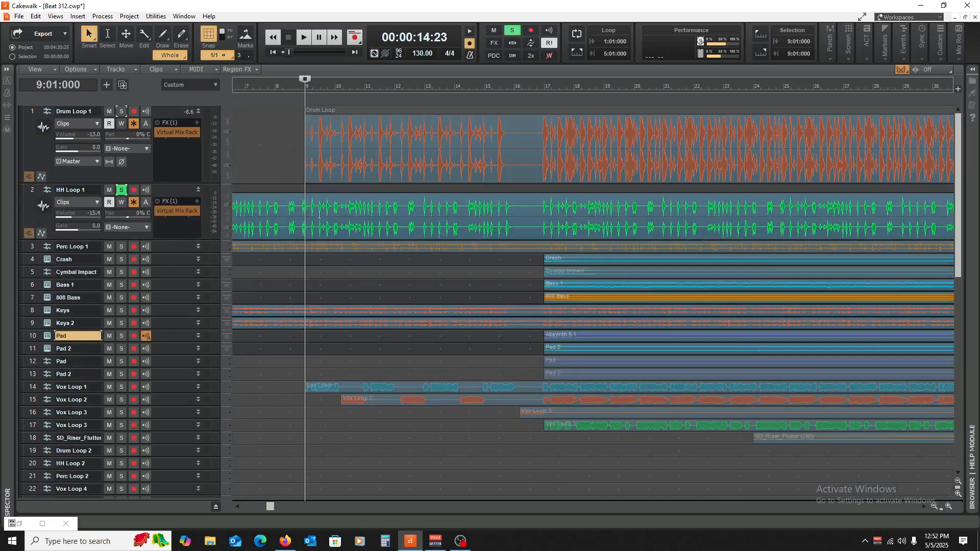
{"action": "key", "text": "w"}
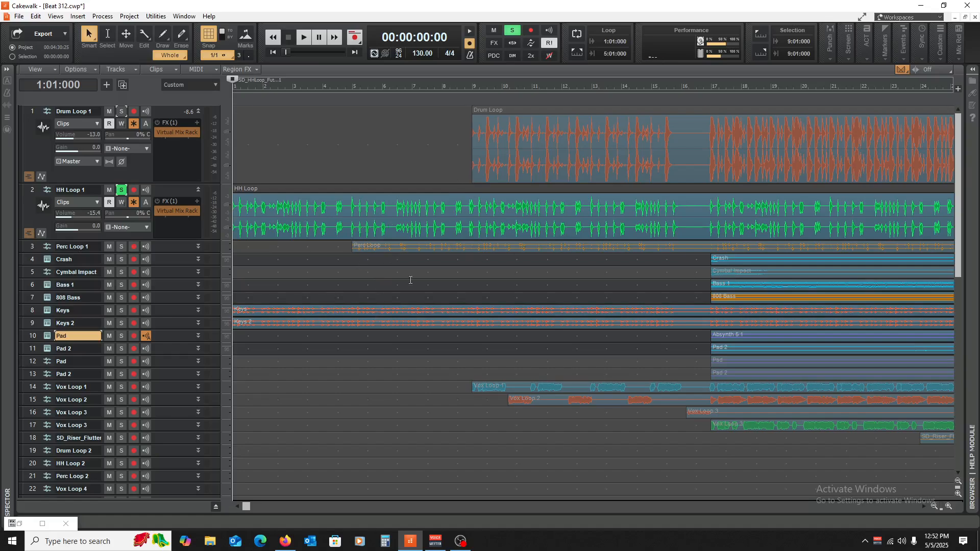
{"action": "key", "text": "space"}
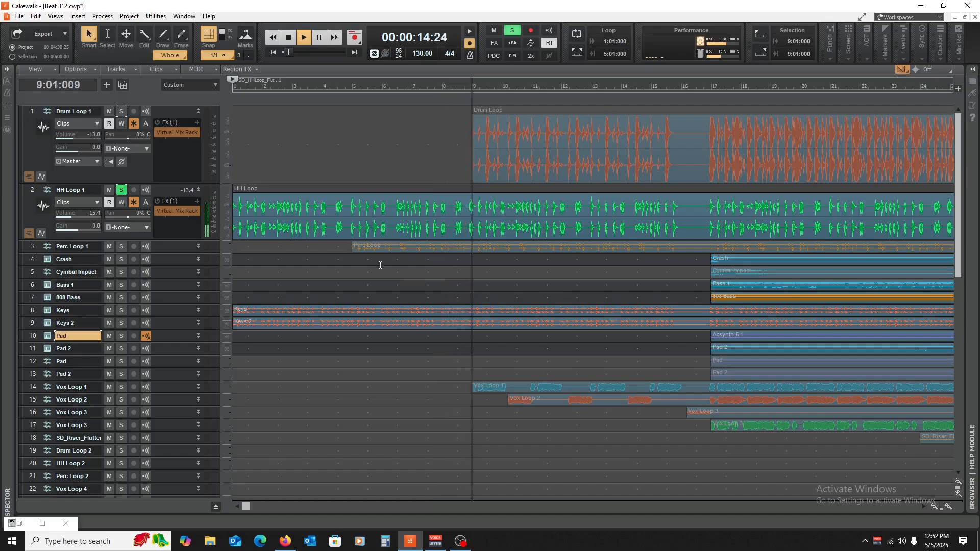
{"action": "key", "text": "space"}
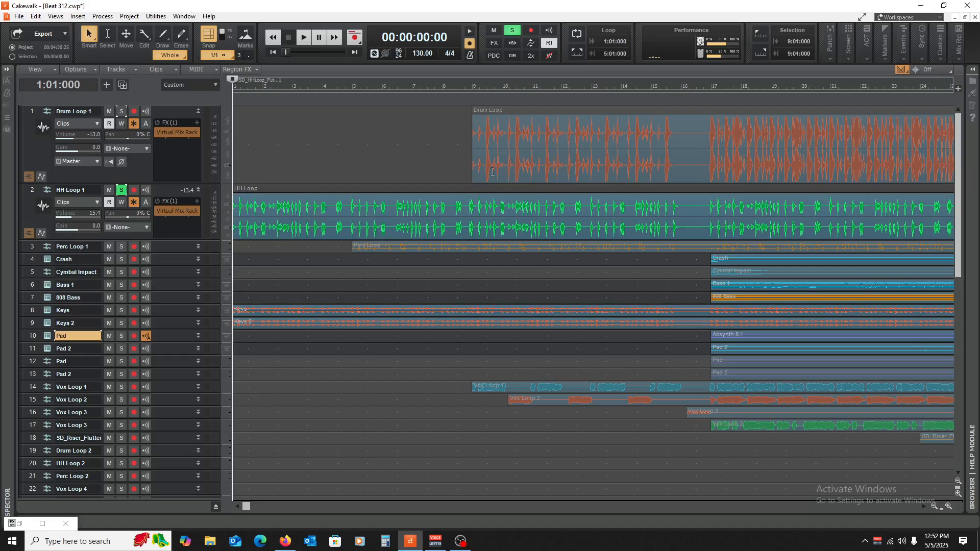
- Add Drum Loop 1 to the solo, play it with HH Loop 1 from measure 9, and collapse the Drum Loop 1 track
{"action": "left_click", "coordinate": [455, 285]}
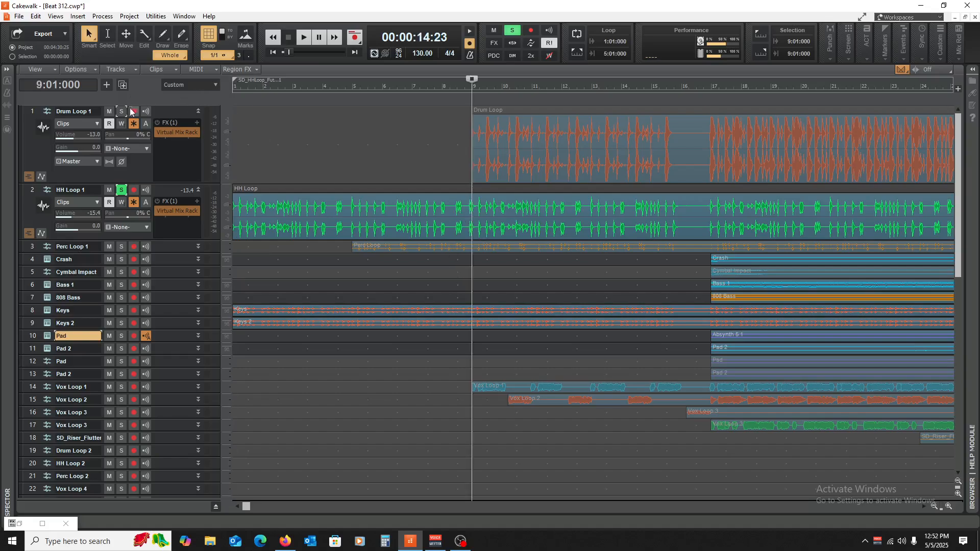
{"action": "left_click", "coordinate": [121, 112]}
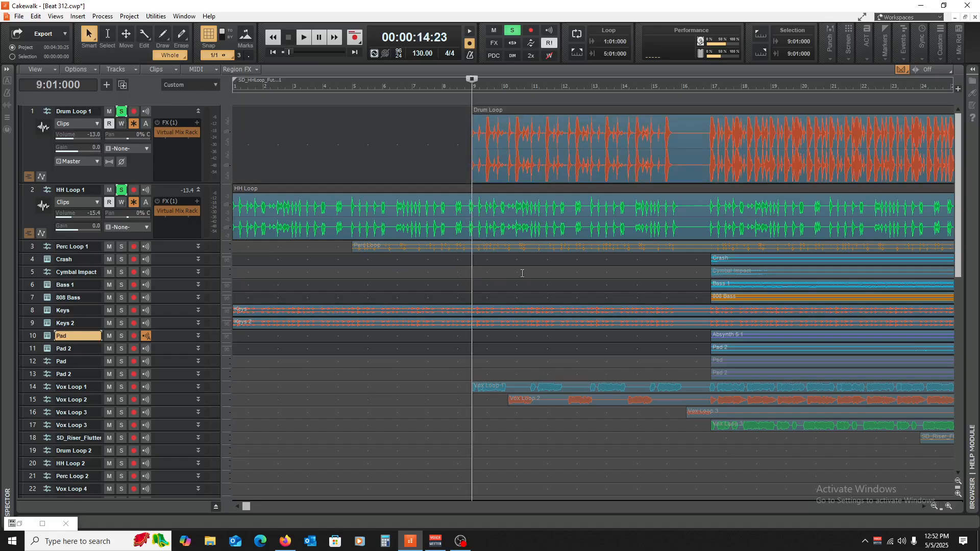
{"action": "key", "text": "space"}
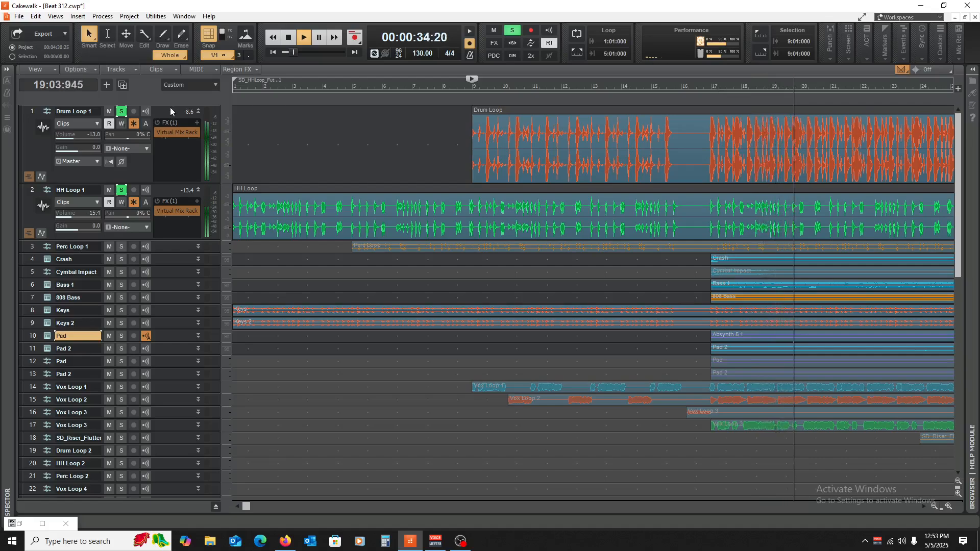
{"action": "left_click", "coordinate": [198, 111]}
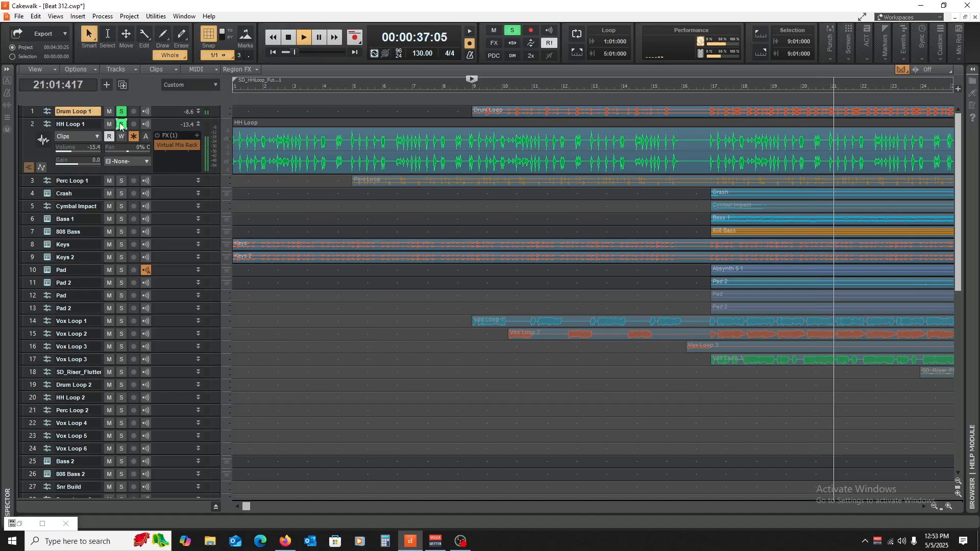
{"action": "key", "text": "space"}
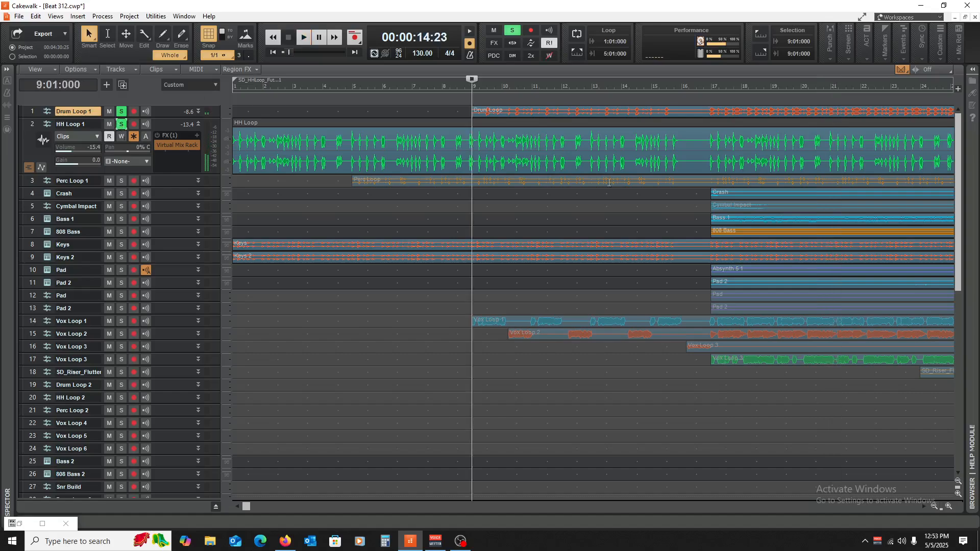
- Solo only Perc Loop 1, enlarge its track and play it from measure 5
{"action": "left_click", "coordinate": [123, 181]}
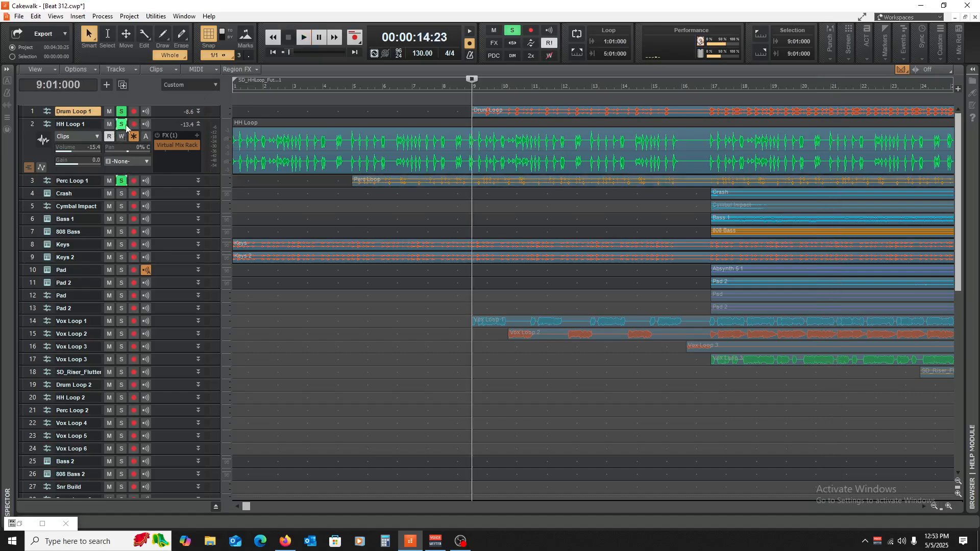
{"action": "left_click", "coordinate": [121, 124]}
{"action": "left_click", "coordinate": [121, 112]}
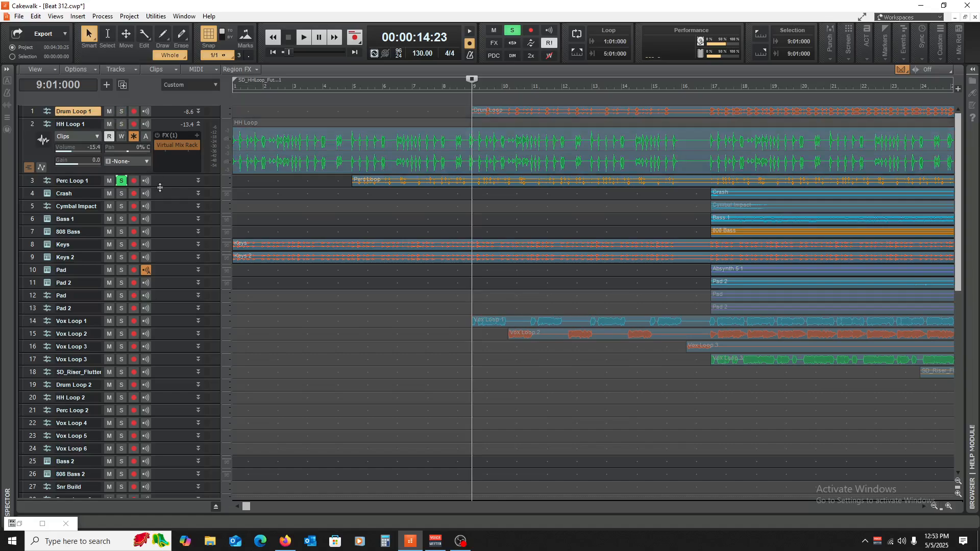
{"action": "left_click_drag", "start_coordinate": [160, 187], "coordinate": [159, 213]}
{"action": "left_click", "coordinate": [356, 239]}
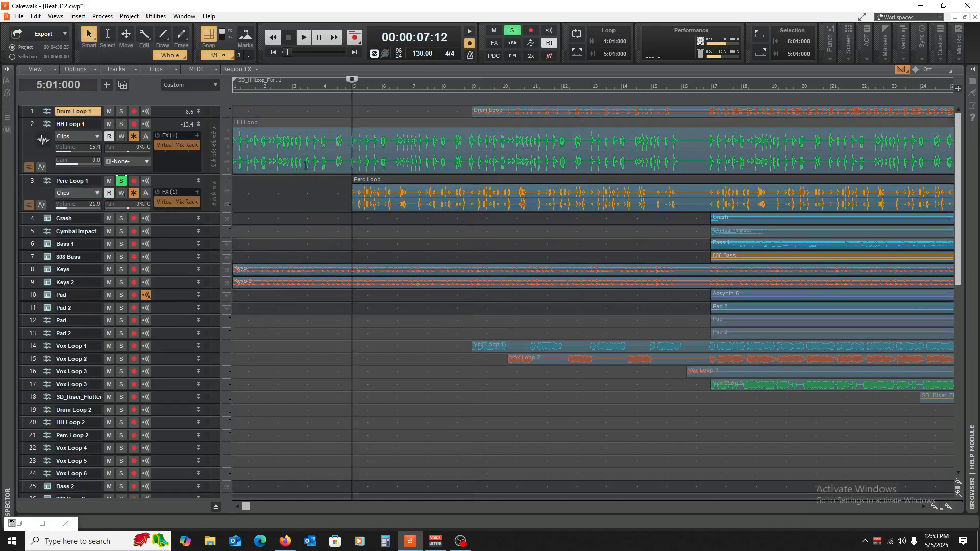
{"action": "key", "text": "space"}
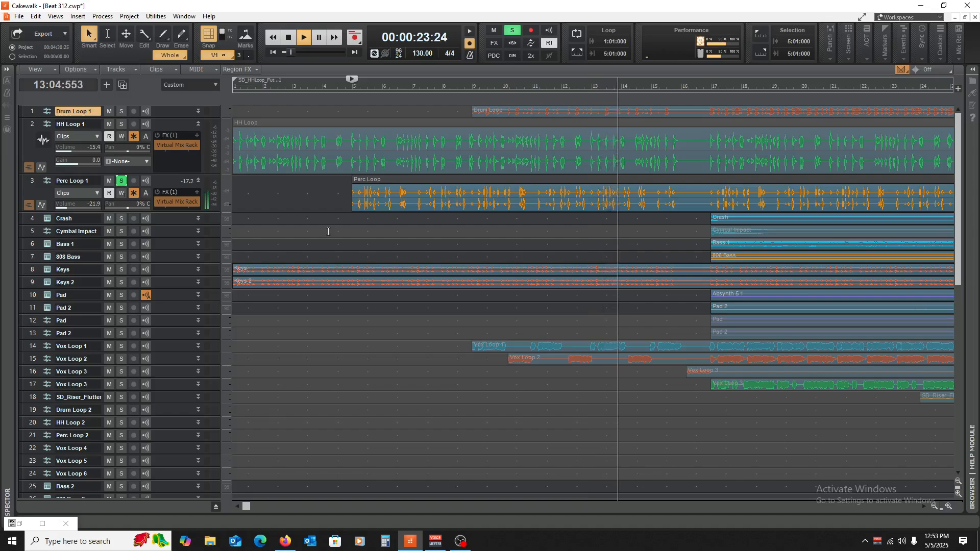
{"action": "key", "text": "space"}
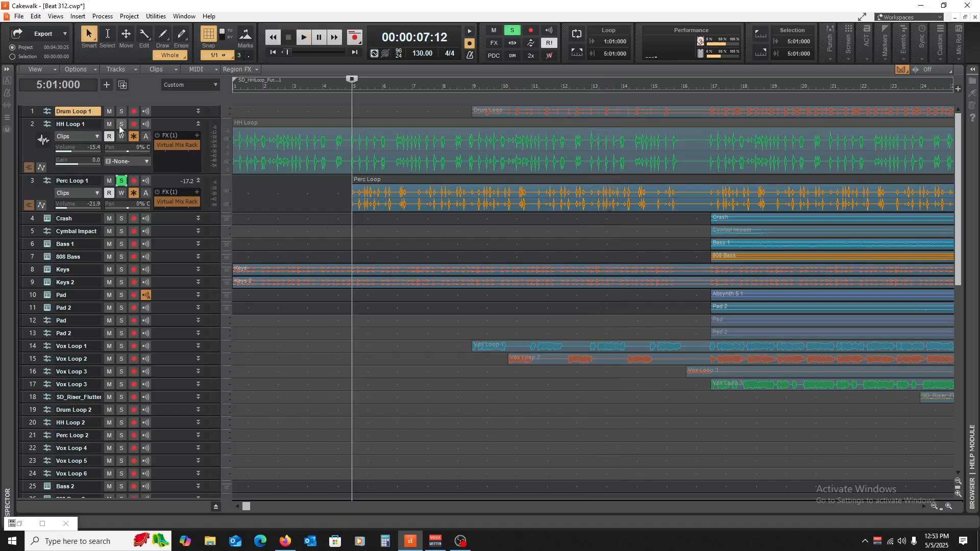
- Add HH Loop 1 and Drum Loop 1 to the solo and play them with Perc Loop 1 from measure 9
{"action": "left_click_drag", "start_coordinate": [120, 127], "coordinate": [121, 112]}
{"action": "left_click", "coordinate": [475, 244]}
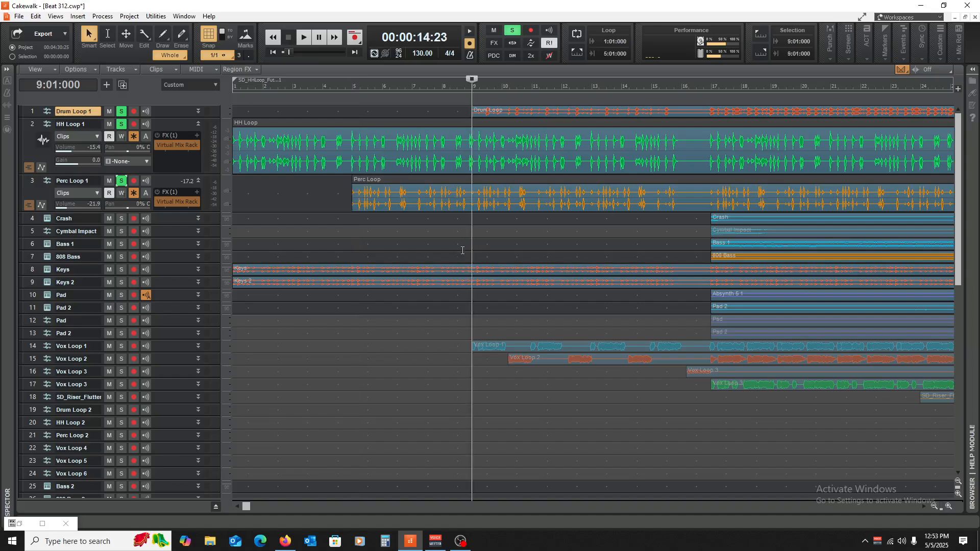
{"action": "key", "text": "space"}
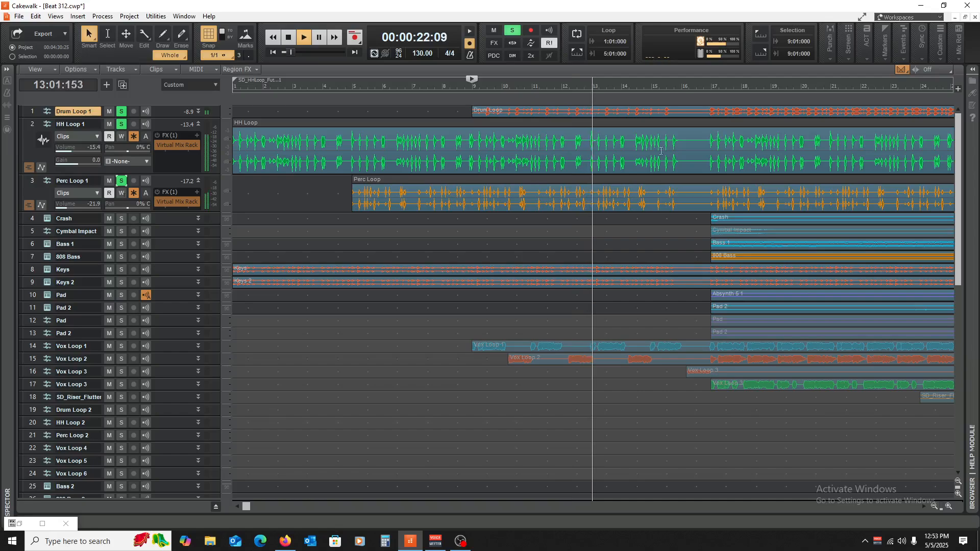
{"action": "left_click_drag", "start_coordinate": [249, 509], "coordinate": [289, 507]}
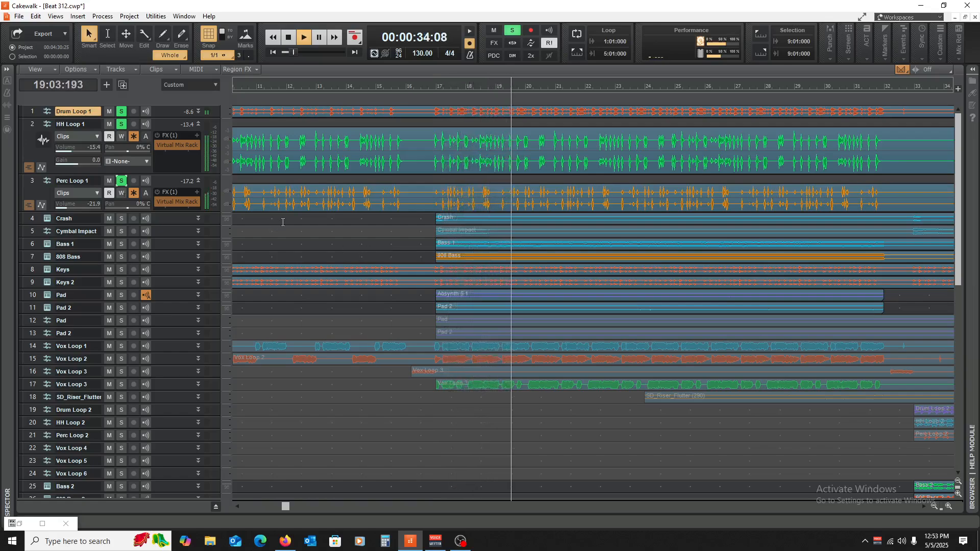
- Collapse the HH Loop 1 and Perc Loop 1 tracks and clear the solo on all three loops
{"action": "left_click", "coordinate": [198, 125]}
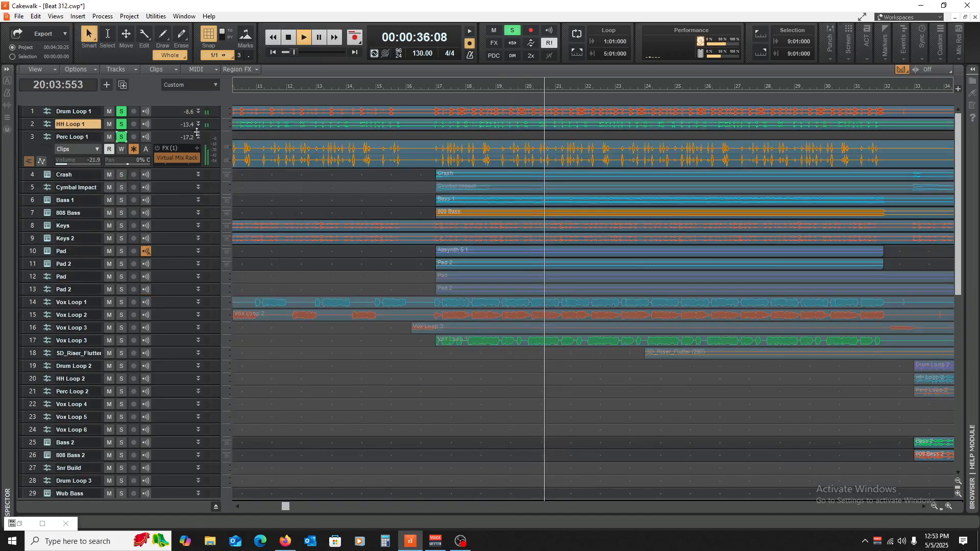
{"action": "left_click", "coordinate": [199, 136]}
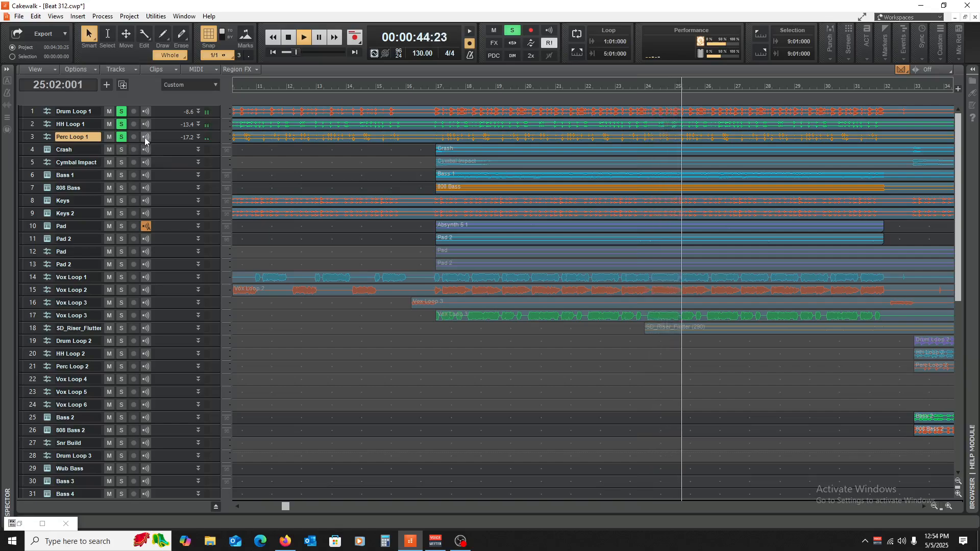
{"action": "key", "text": "space"}
{"action": "left_click", "coordinate": [121, 138], "text": "ctrl"}
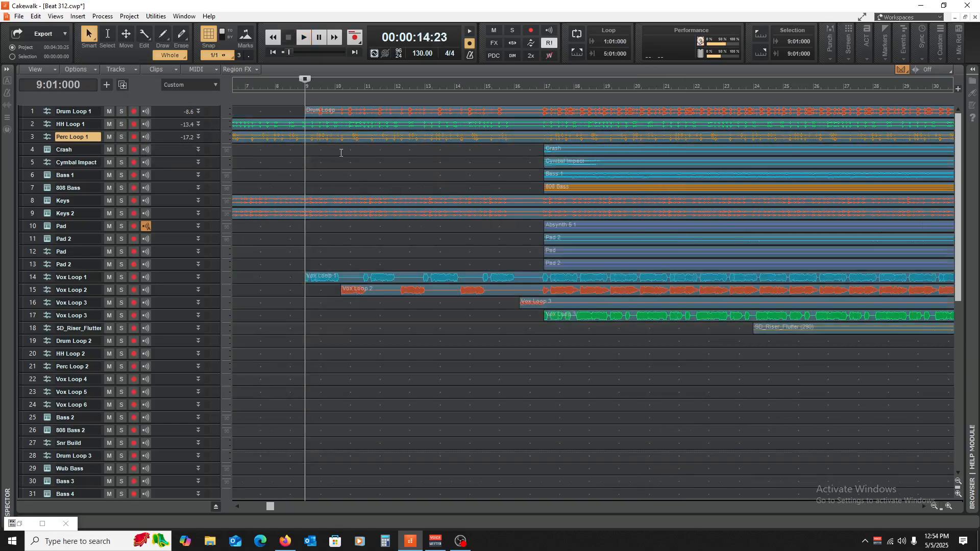
- Return to the start of the song and enlarge the Crash track
{"action": "key", "text": "ctrl+Home"}
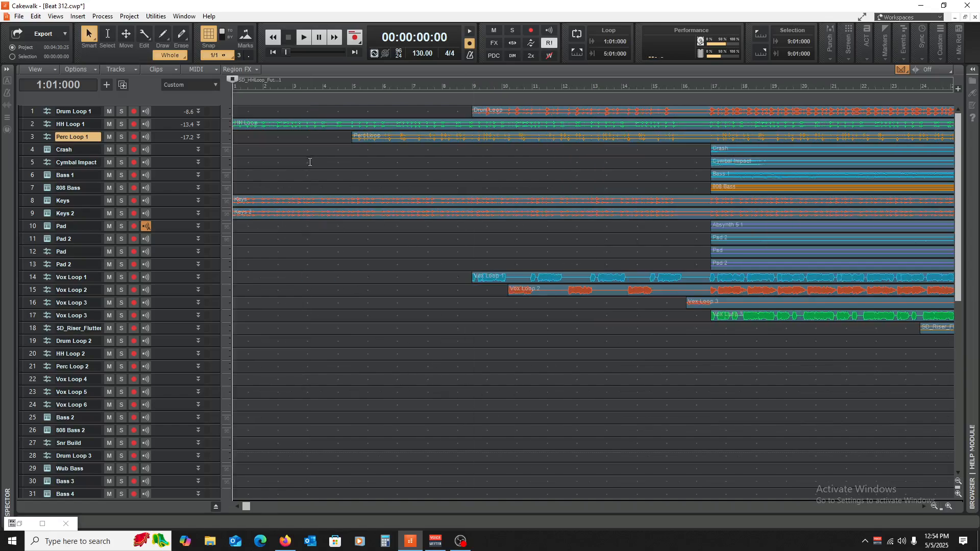
{"action": "left_click", "coordinate": [934, 507]}
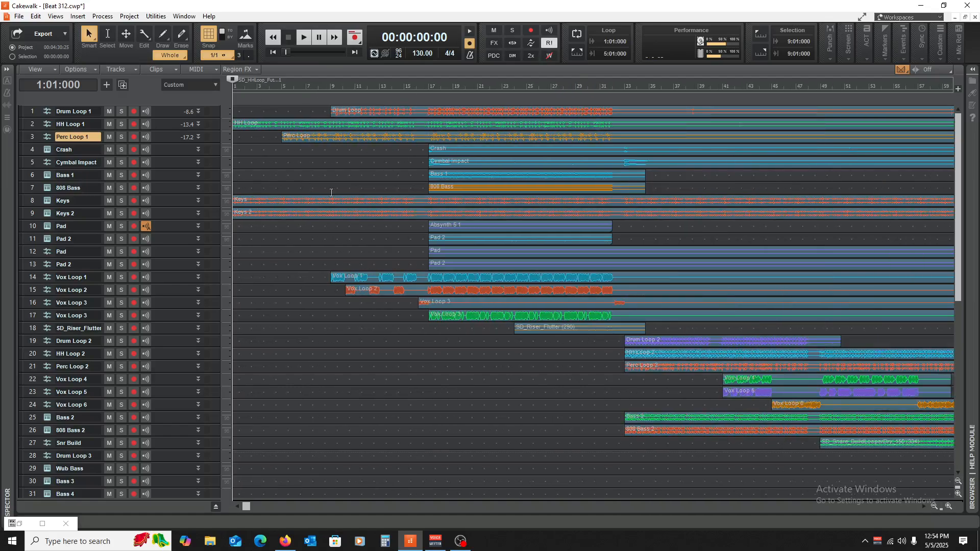
{"action": "double_click", "coordinate": [169, 151]}
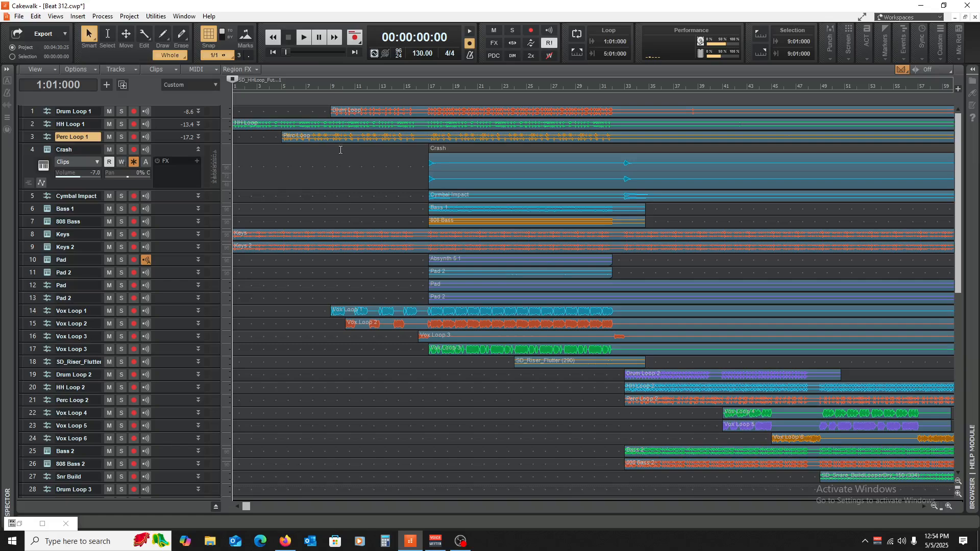
- Play the song from the start with HH Loop 1, Drum Loop 1 and Perc Loop 1 soloed, and clear their solos
{"action": "left_click", "coordinate": [279, 177]}
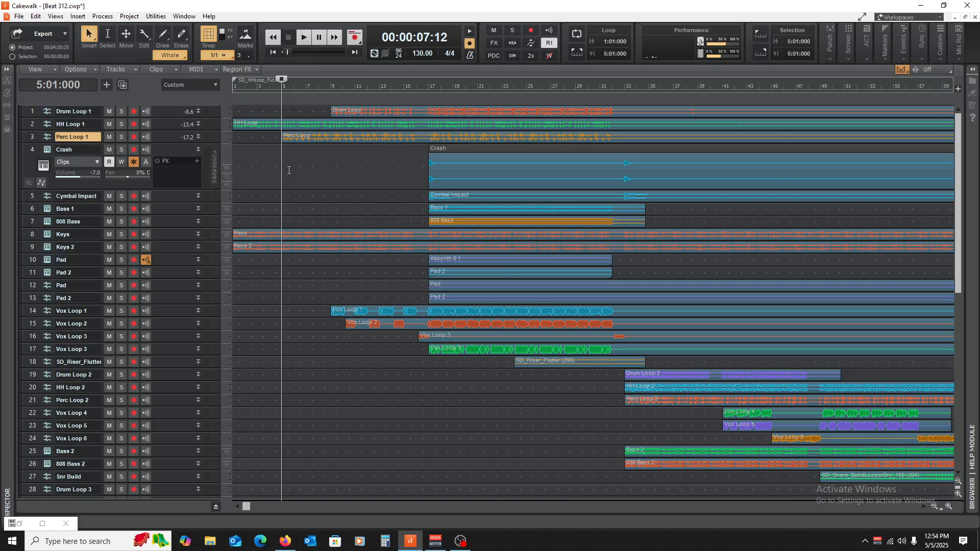
{"action": "key", "text": "w"}
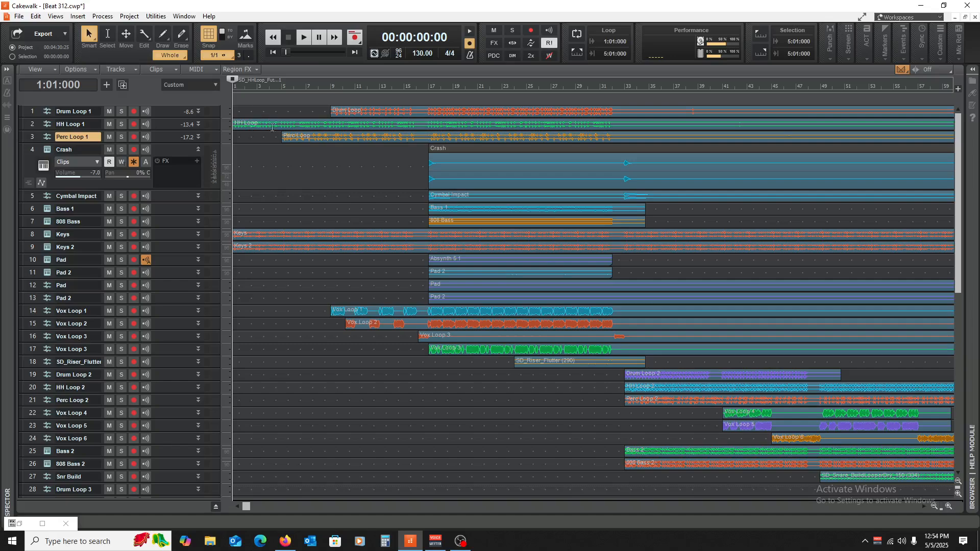
{"action": "key", "text": "space"}
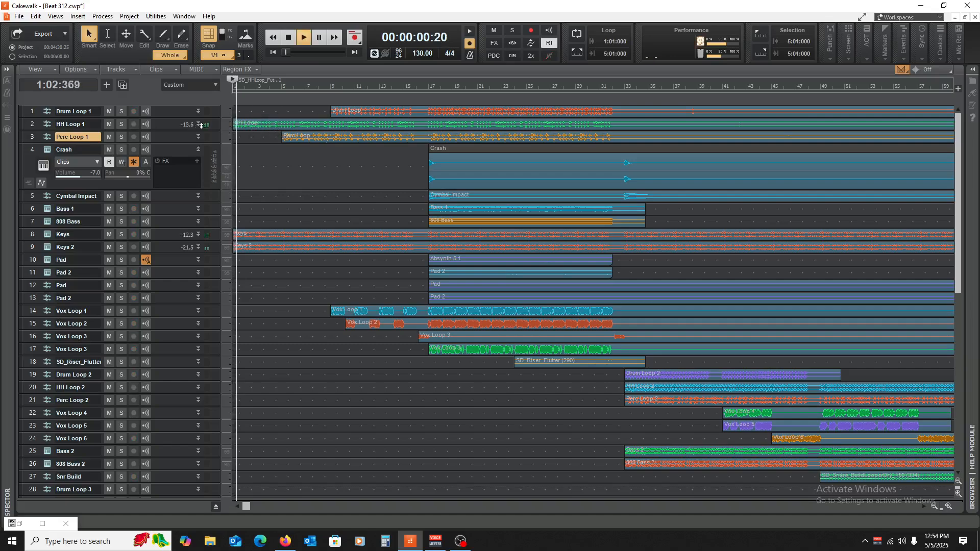
{"action": "key", "text": "space"}
{"action": "left_click", "coordinate": [122, 125]}
{"action": "key", "text": "space"}
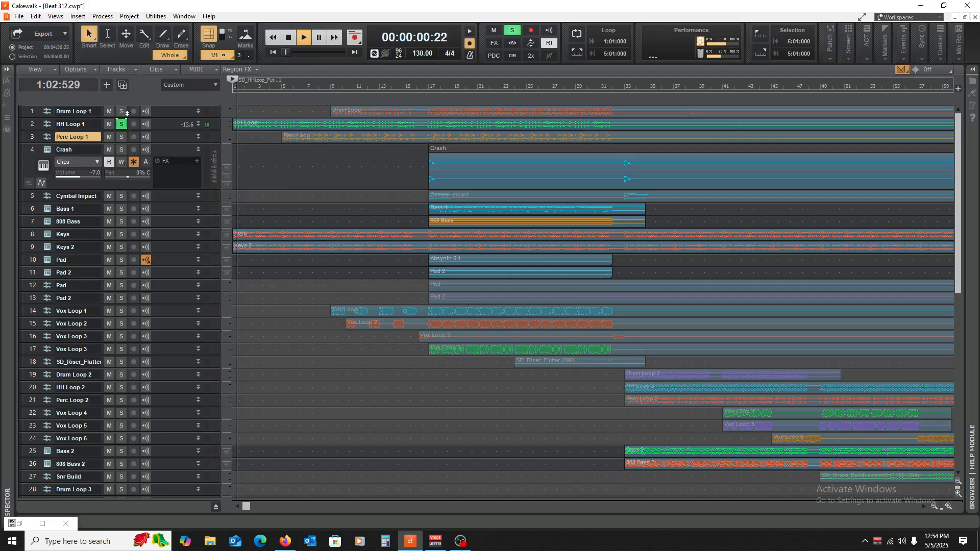
{"action": "left_click", "coordinate": [121, 111]}
{"action": "left_click", "coordinate": [121, 137]}
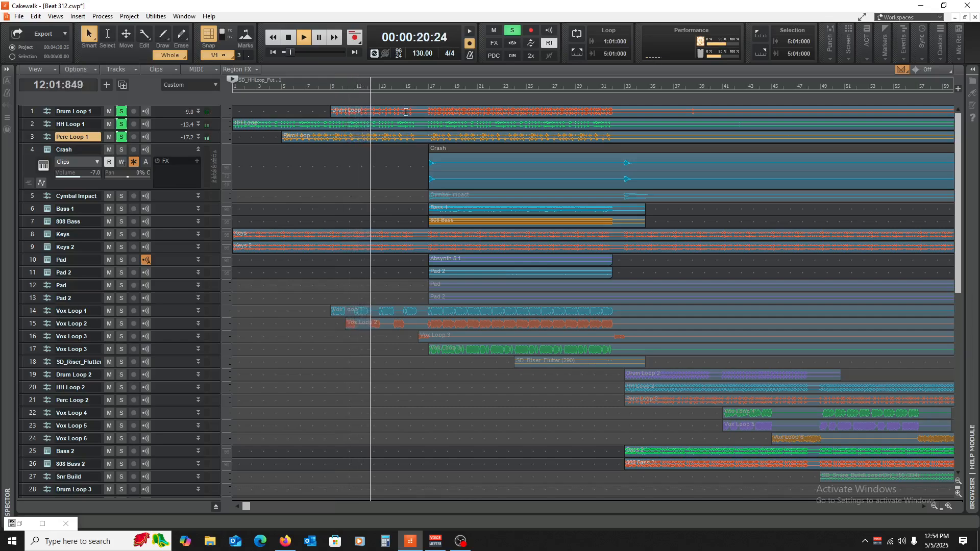
{"action": "key", "text": "space"}
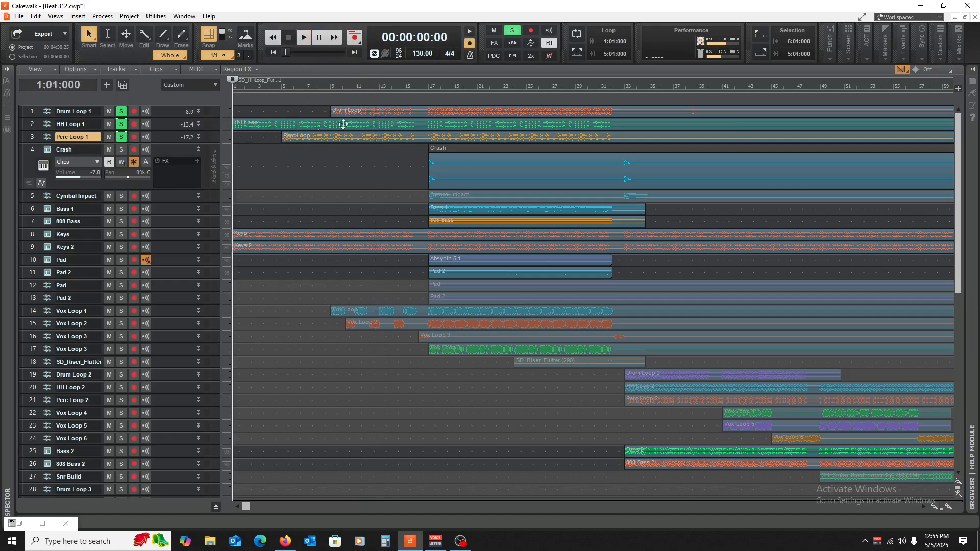
{"action": "left_click_drag", "start_coordinate": [122, 136], "coordinate": [122, 112]}
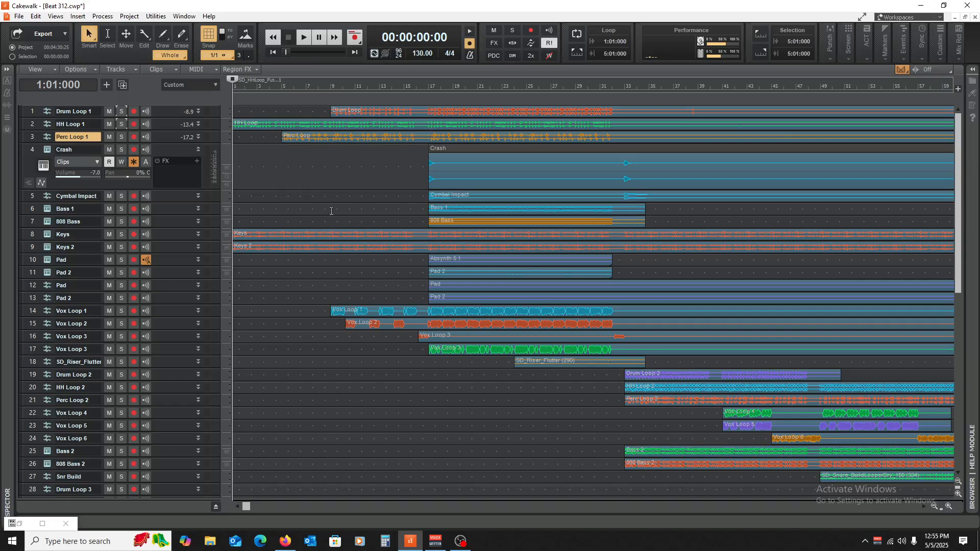
- Solo Drum Loop 1, HH Loop 1, Perc Loop 1 and Crash, and play them together from measure 15
{"action": "left_click", "coordinate": [430, 85]}
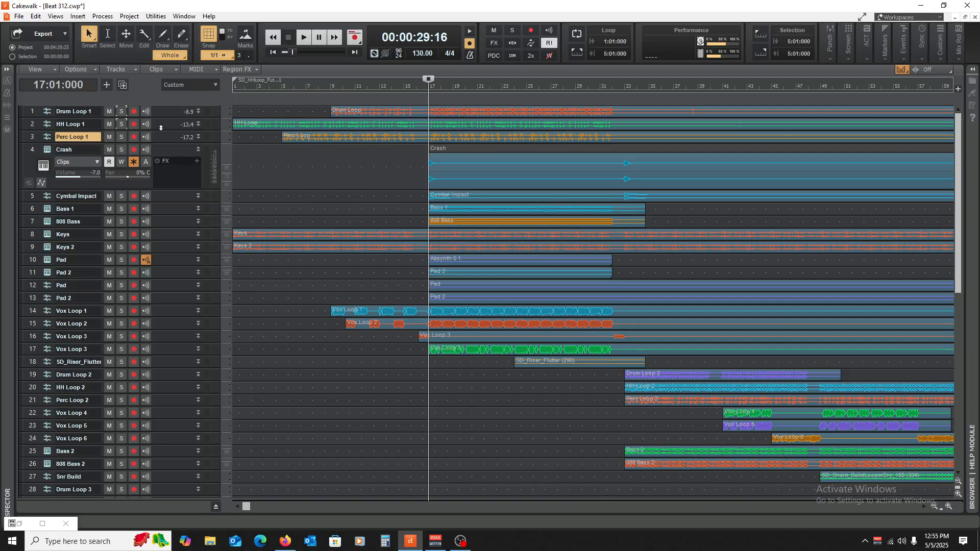
{"action": "left_click", "coordinate": [123, 150]}
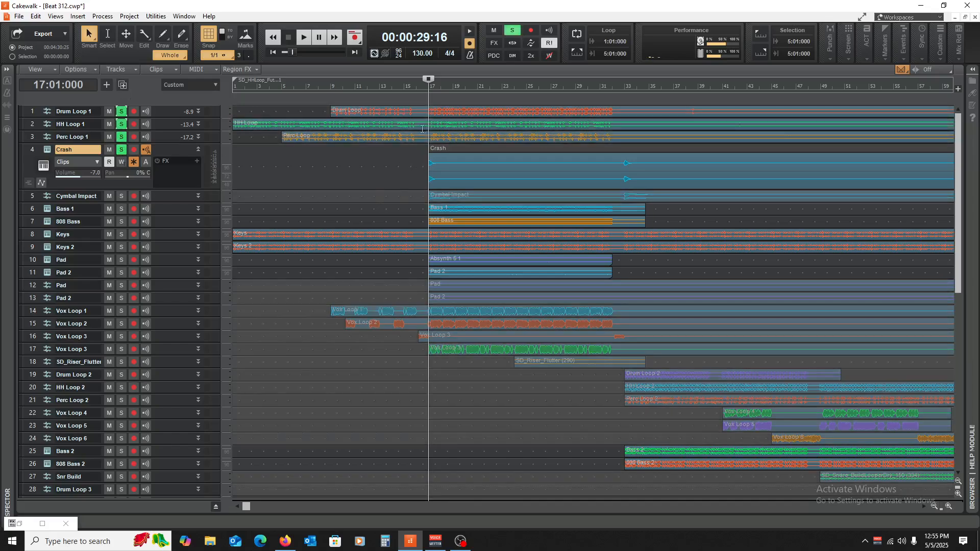
{"action": "left_click", "coordinate": [407, 179]}
{"action": "key", "text": "space"}
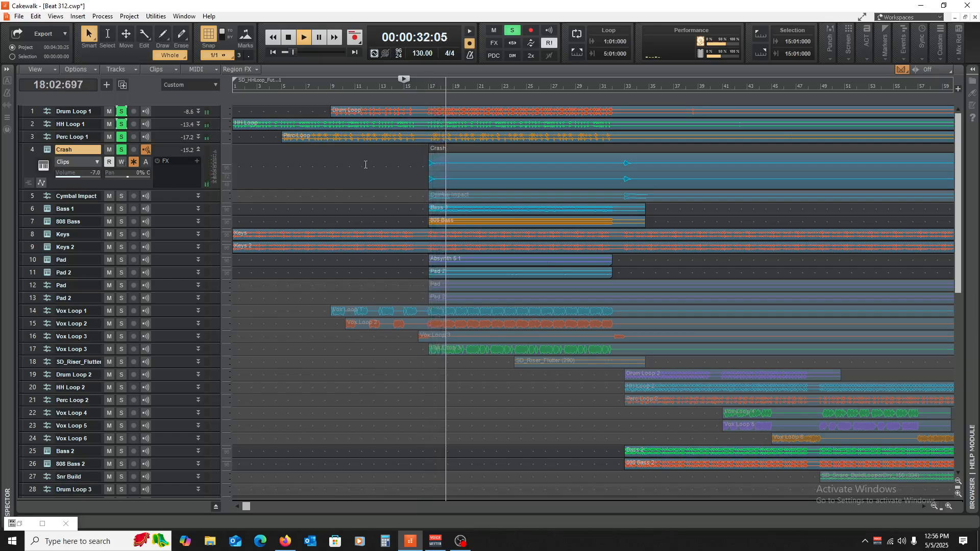
{"action": "key", "text": "space"}
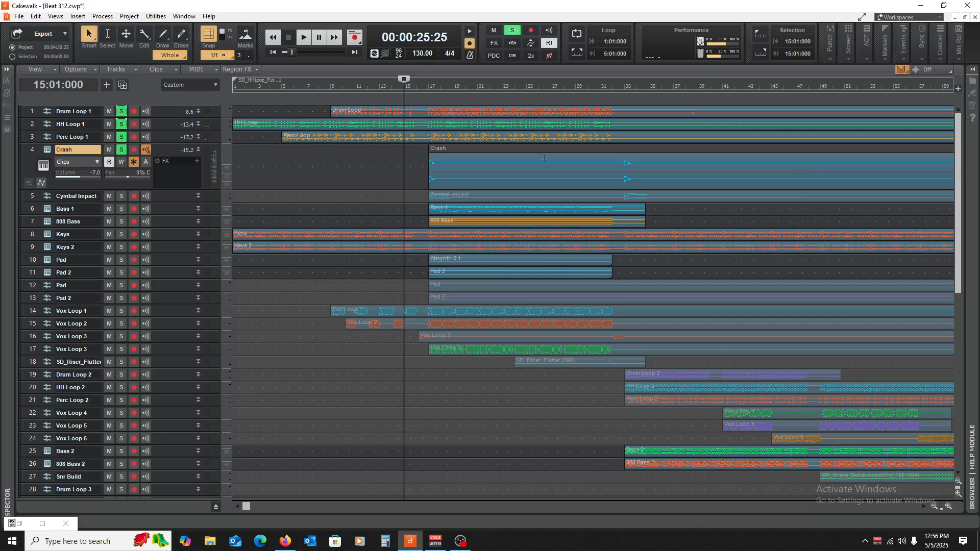
- Add Cymbal Impact to the solo, enlarge its track and play it with the other soloed tracks from measure 15
{"action": "left_click", "coordinate": [121, 197]}
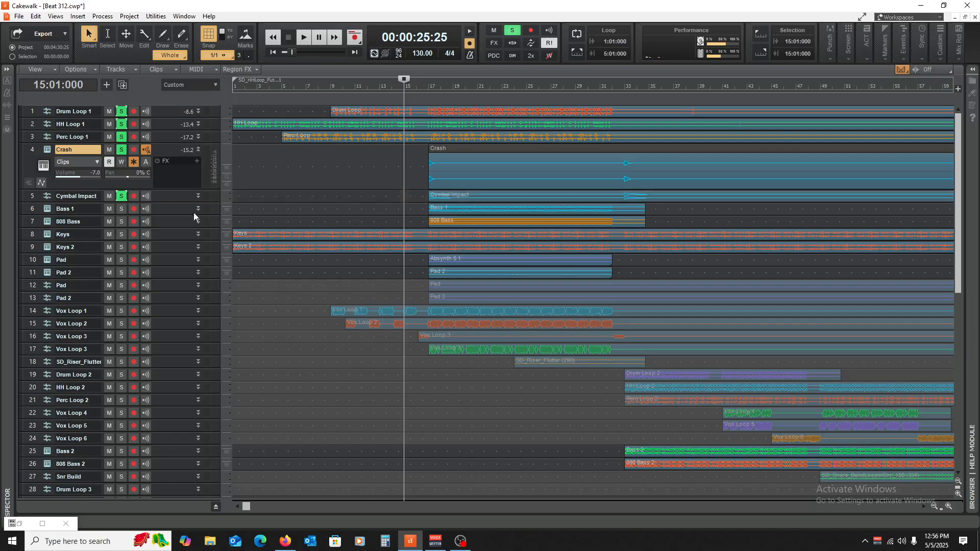
{"action": "left_click_drag", "start_coordinate": [168, 204], "coordinate": [167, 260]}
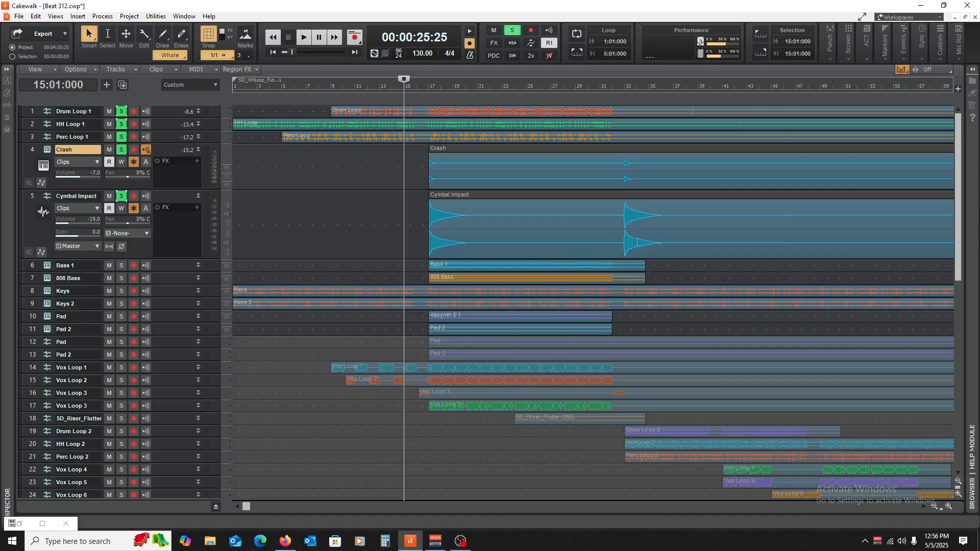
{"action": "key", "text": "space"}
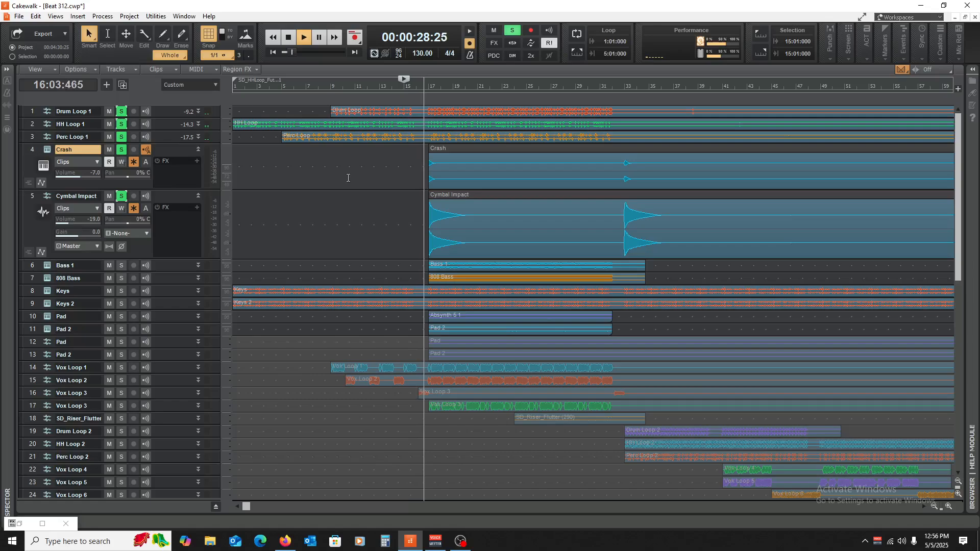
- Play Cymbal Impact alone from measure 16, and collapse the Crash and Cymbal Impact tracks
{"action": "left_click", "coordinate": [122, 153]}
{"action": "key", "text": "space"}
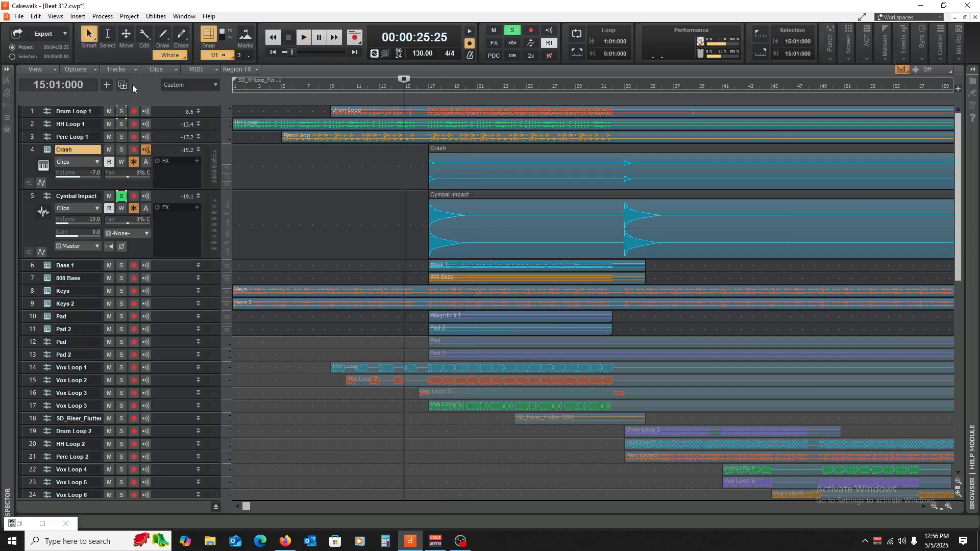
{"action": "left_click", "coordinate": [419, 199]}
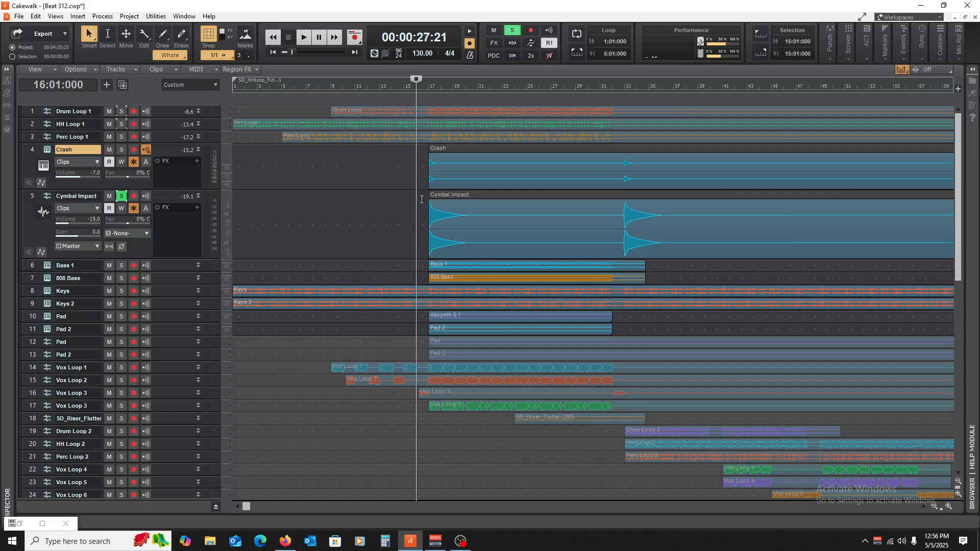
{"action": "key", "text": "space"}
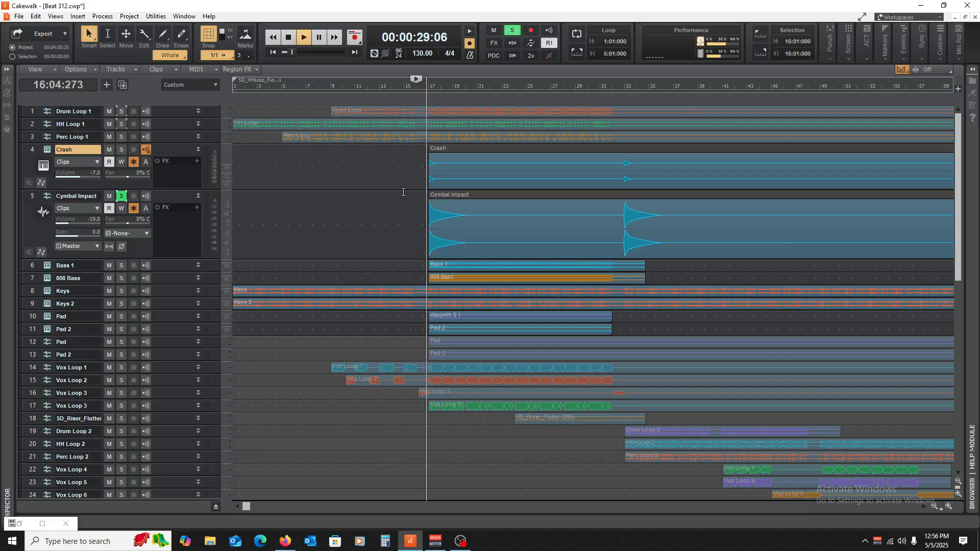
{"action": "key", "text": "space"}
{"action": "left_click", "coordinate": [198, 150]}
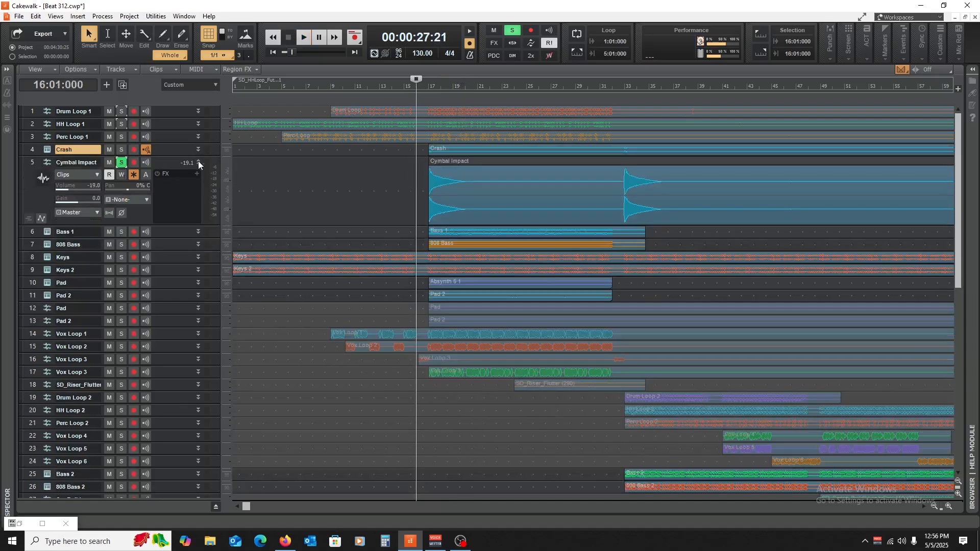
{"action": "left_click", "coordinate": [198, 163]}
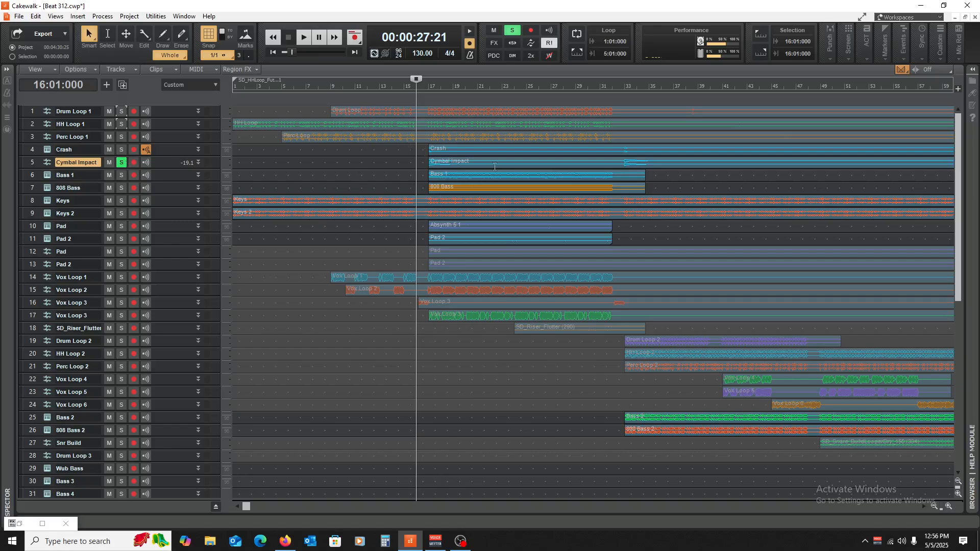
- Solo Bass 1 instead of Cymbal Impact, enlarge its track and play it from measure 17
{"action": "left_click", "coordinate": [121, 163]}
{"action": "left_click", "coordinate": [120, 175]}
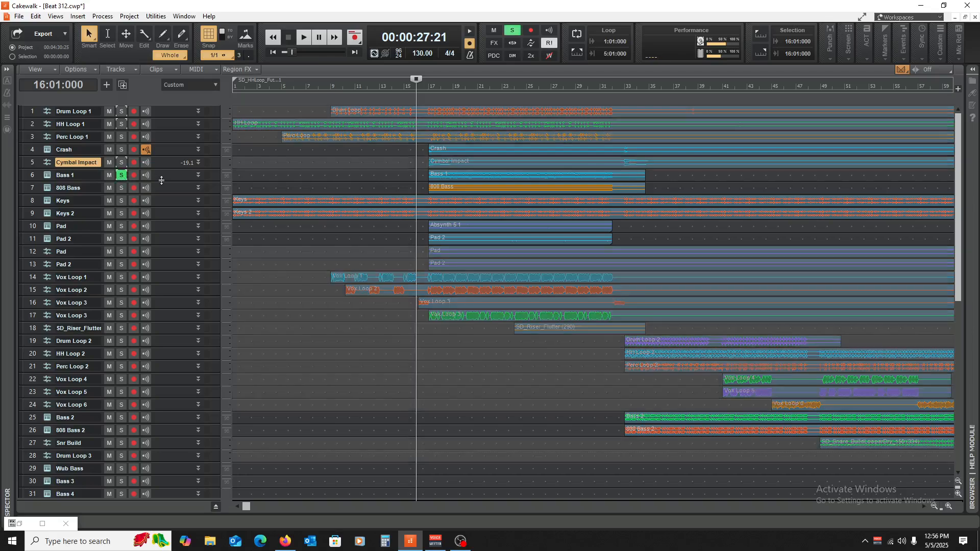
{"action": "left_click_drag", "start_coordinate": [161, 180], "coordinate": [161, 215]}
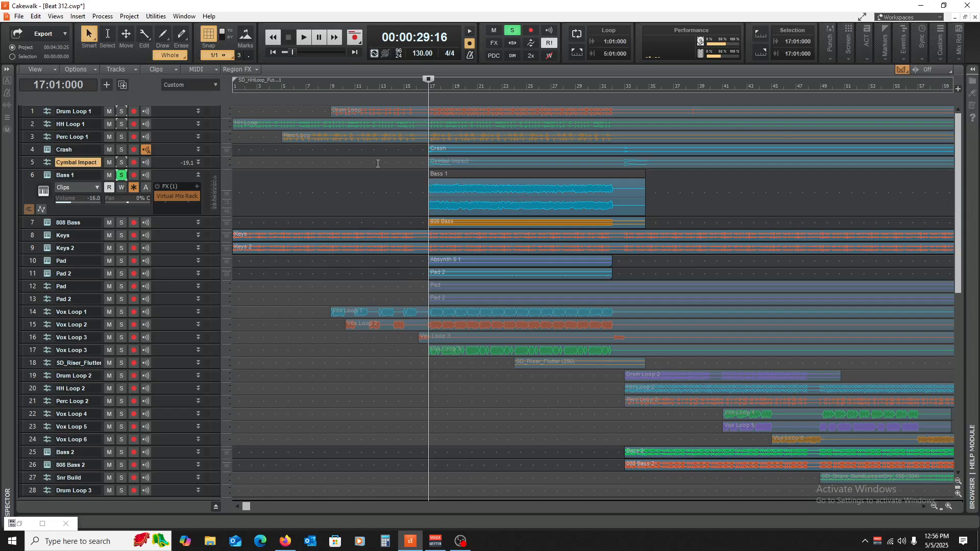
{"action": "key", "text": "space"}
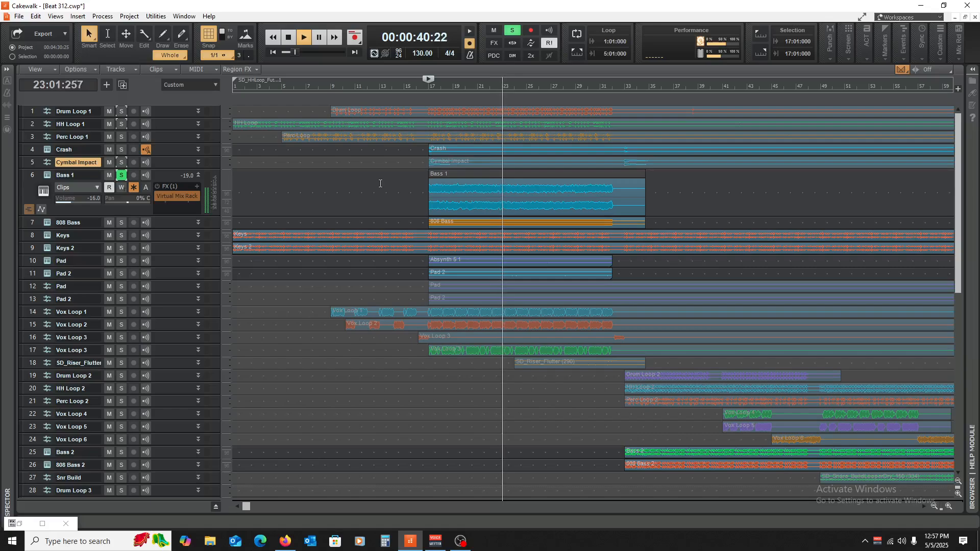
{"action": "key", "text": "space"}
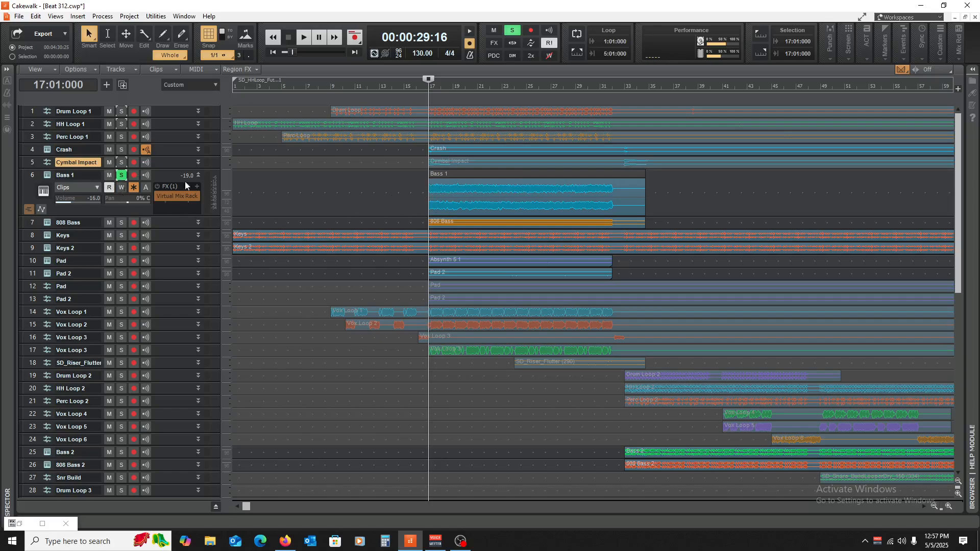
- Add 808 Bass to the solo with its track enlarged, collapse Bass 1, and play both basses from measure 17
{"action": "left_click", "coordinate": [122, 224]}
{"action": "left_click_drag", "start_coordinate": [168, 228], "coordinate": [168, 306]}
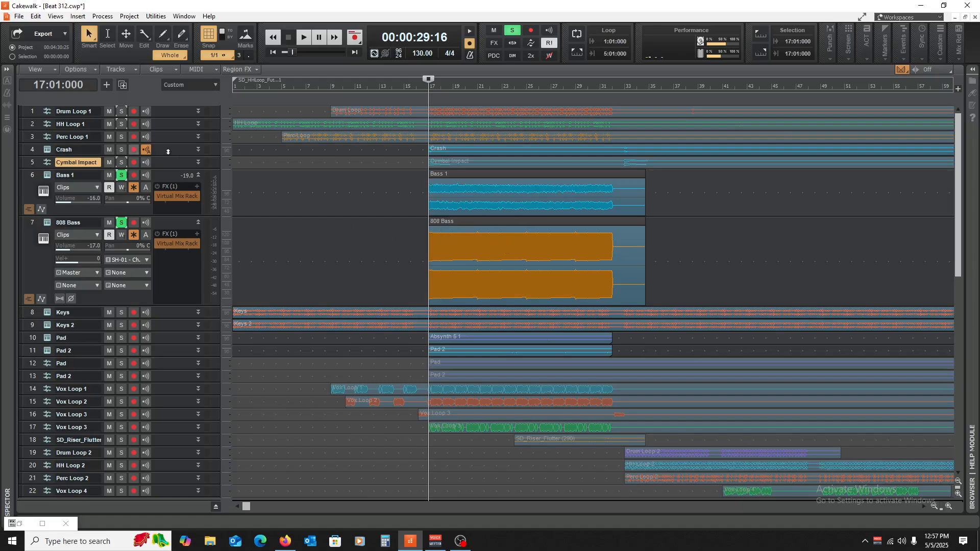
{"action": "left_click", "coordinate": [198, 175]}
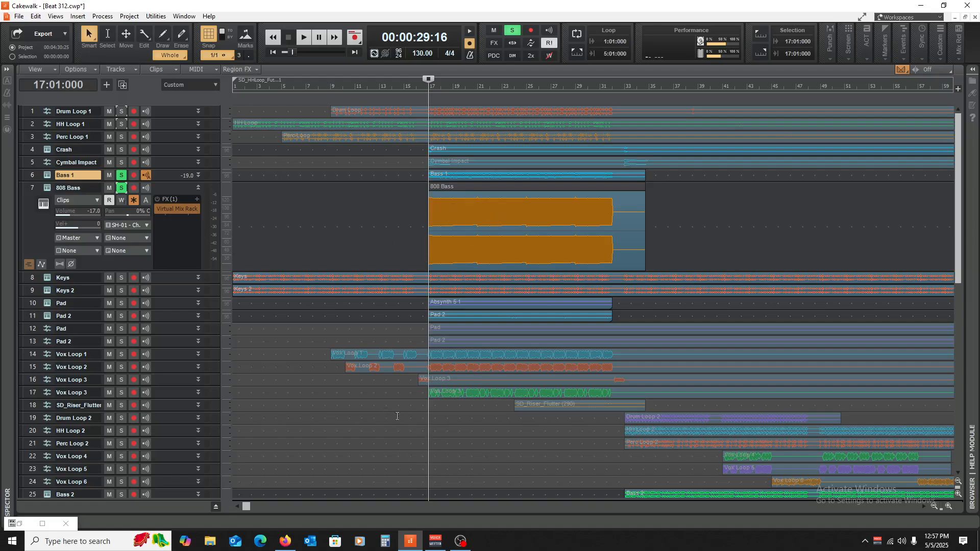
{"action": "key", "text": "space"}
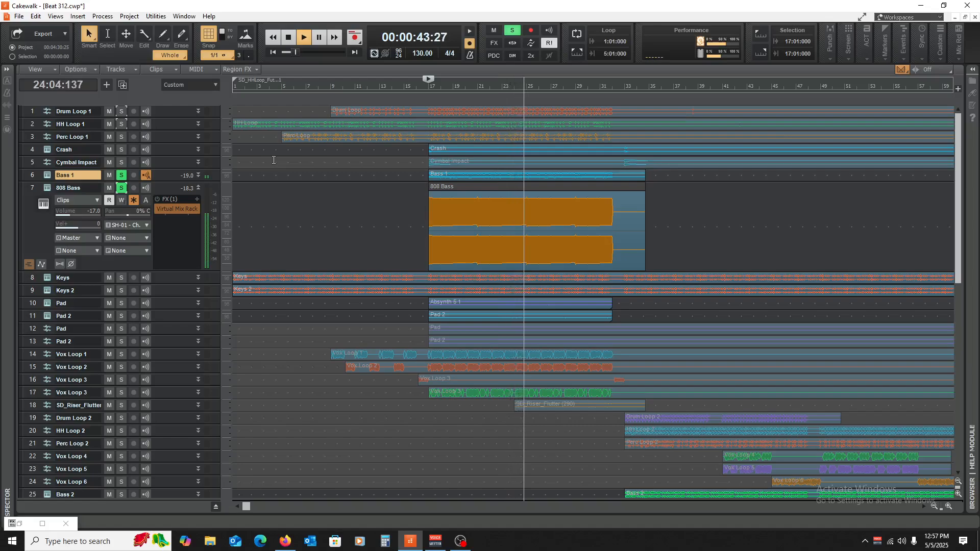
- Add tracks 1 to 5, Drum Loop 1 through Cymbal Impact, to the soloed basses and play them together from measure 17
{"action": "key", "text": "space"}
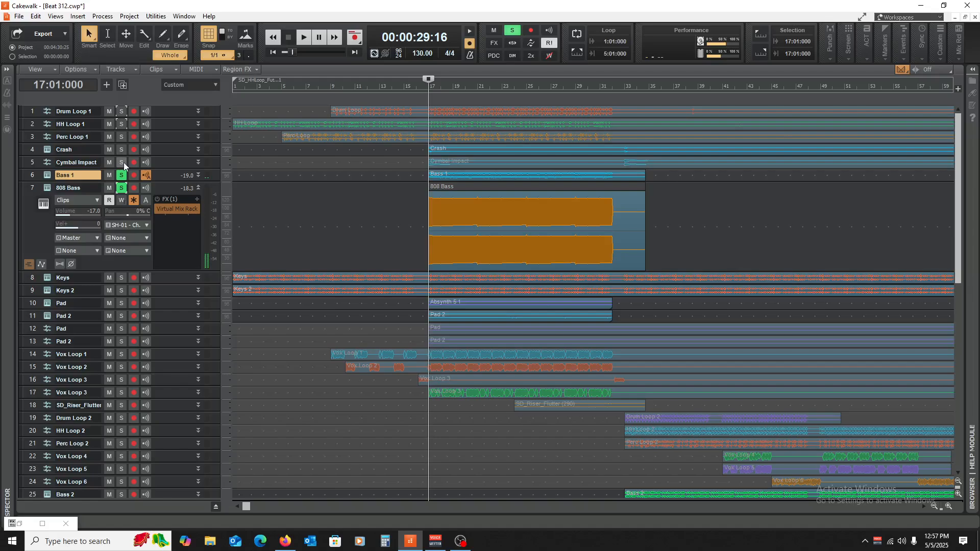
{"action": "left_click_drag", "start_coordinate": [121, 162], "coordinate": [119, 100]}
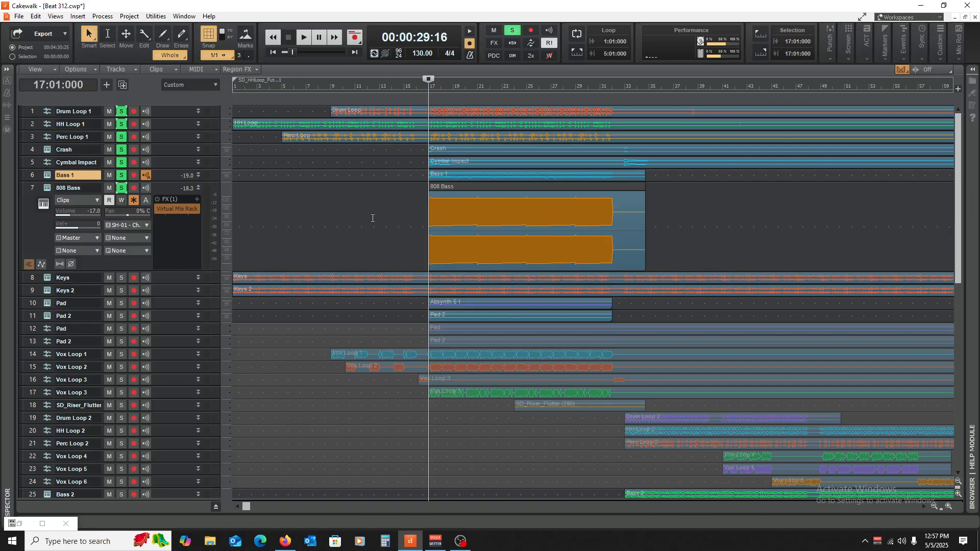
{"action": "key", "text": "space"}
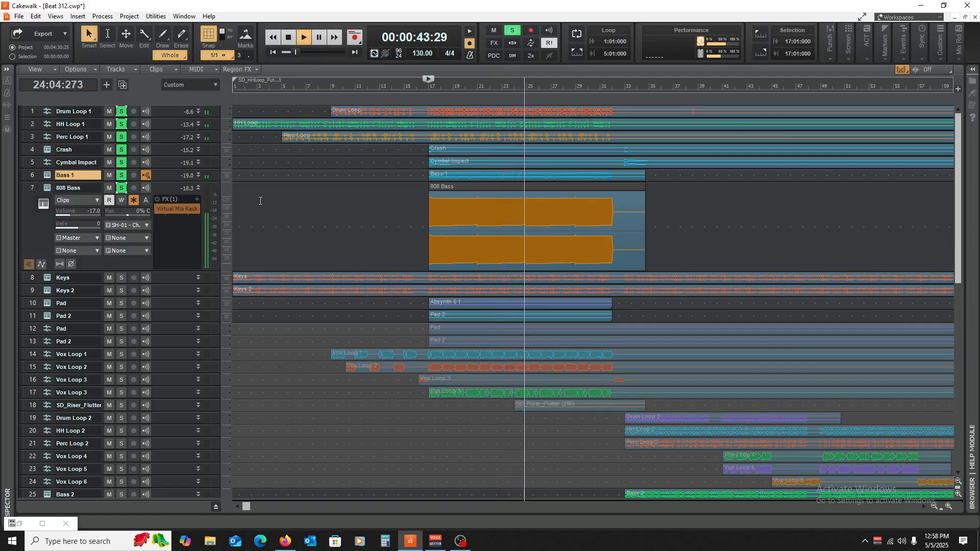
{"action": "key", "text": "space"}
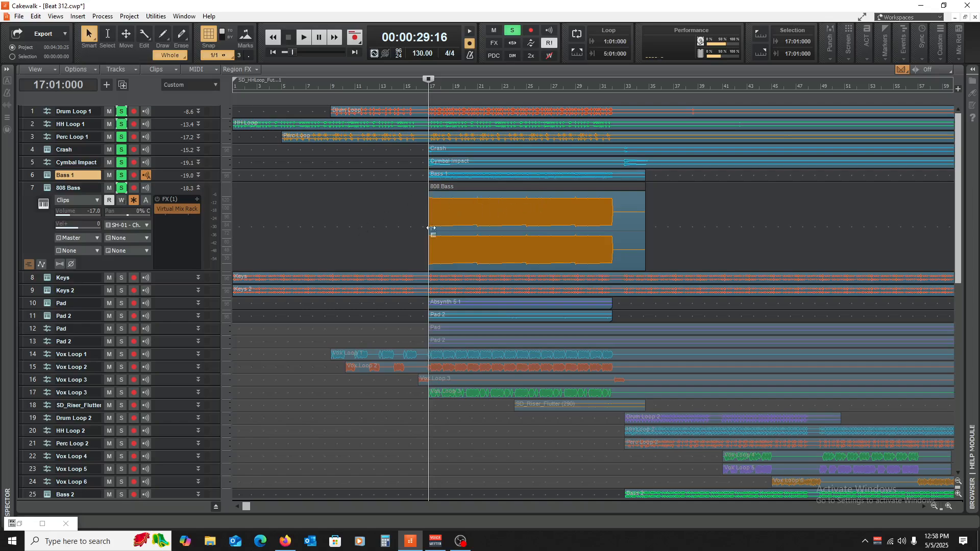
- Collapse the 808 Bass track, remove the solo from tracks 1 to 6, and play 808 Bass alone from measure 17
{"action": "left_click", "coordinate": [199, 187]}
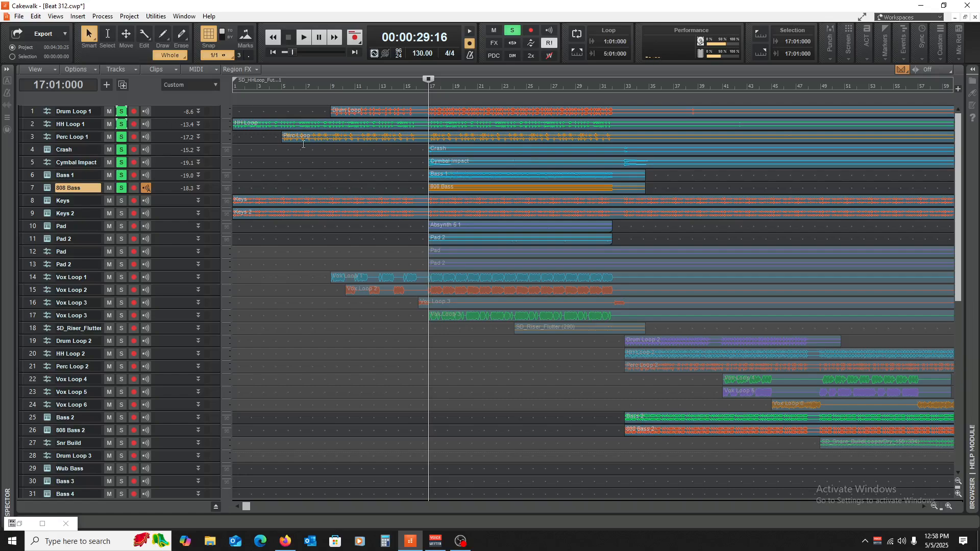
{"action": "left_click_drag", "start_coordinate": [122, 175], "coordinate": [122, 112]}
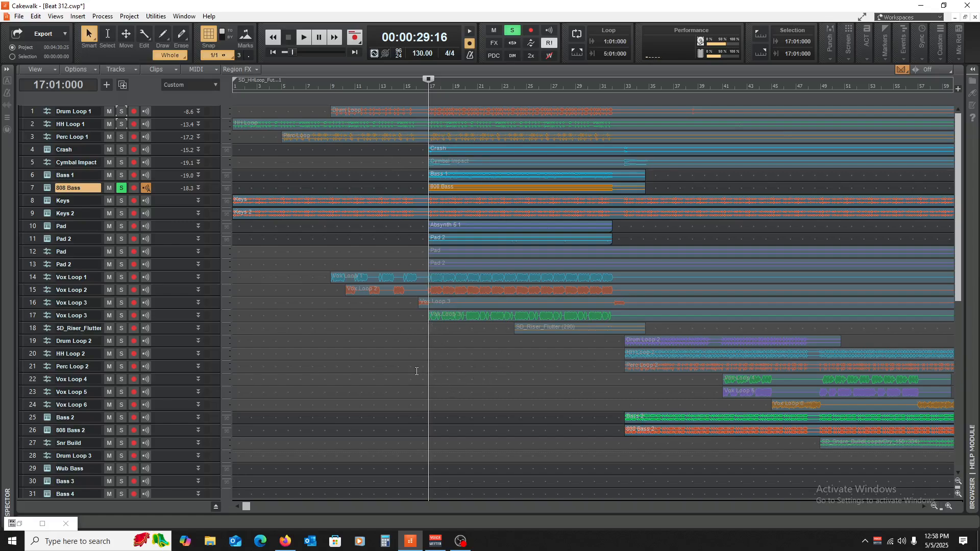
{"action": "key", "text": "space"}
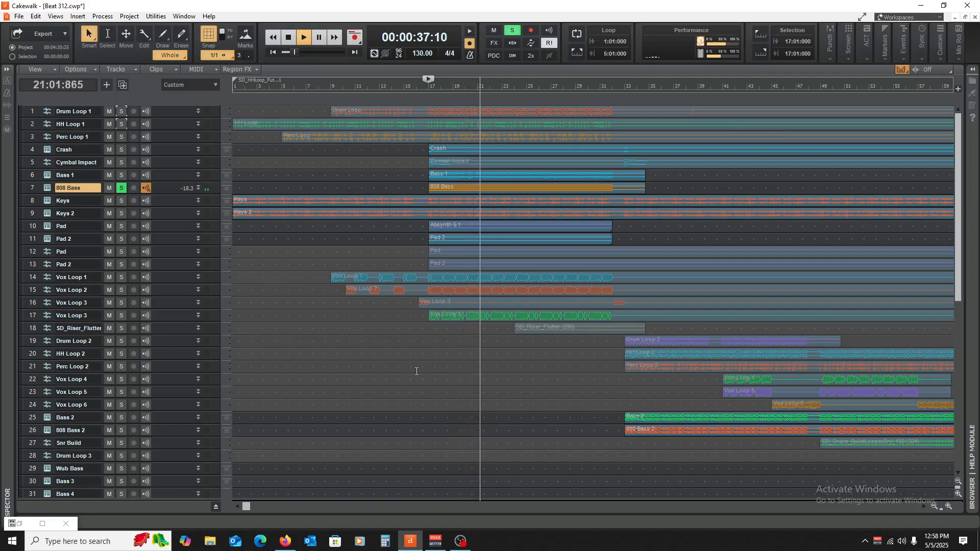
{"action": "key", "text": "space"}
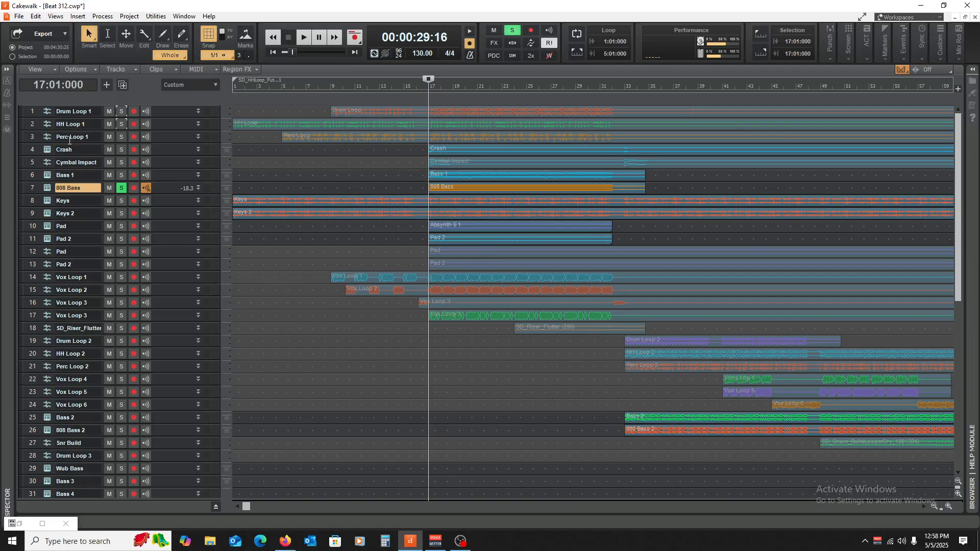
- Solo Keys instead of 808 Bass, enlarge the Keys and Keys 2 tracks, and play Keys from the start of the project
{"action": "left_click", "coordinate": [124, 191]}
{"action": "left_click", "coordinate": [121, 201]}
{"action": "left_click_drag", "start_coordinate": [166, 207], "coordinate": [166, 254]}
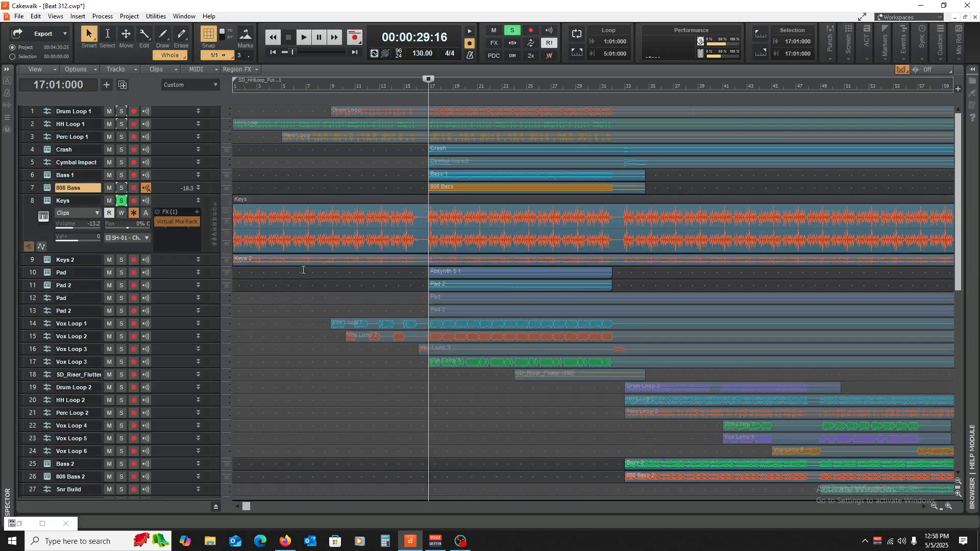
{"action": "key", "text": "ctrl+Home"}
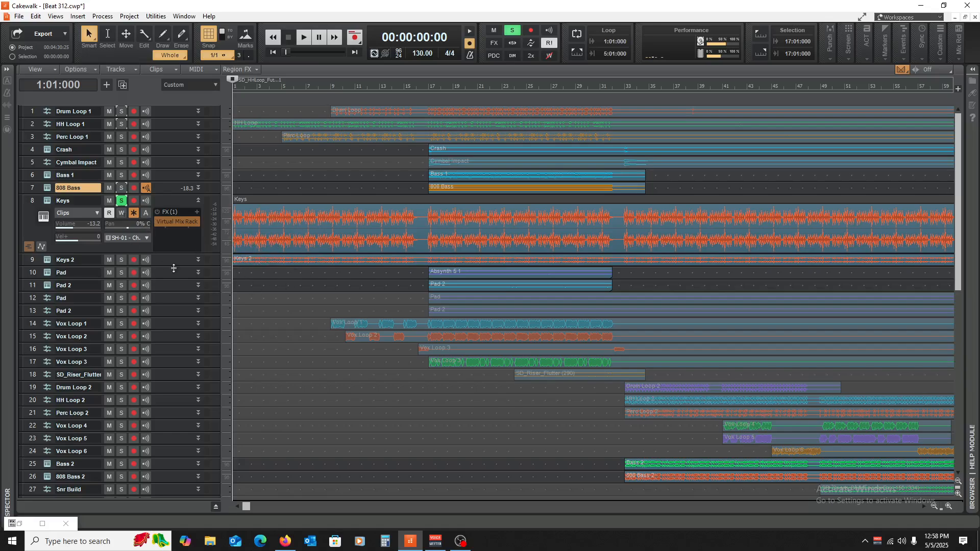
{"action": "left_click_drag", "start_coordinate": [162, 263], "coordinate": [151, 311]}
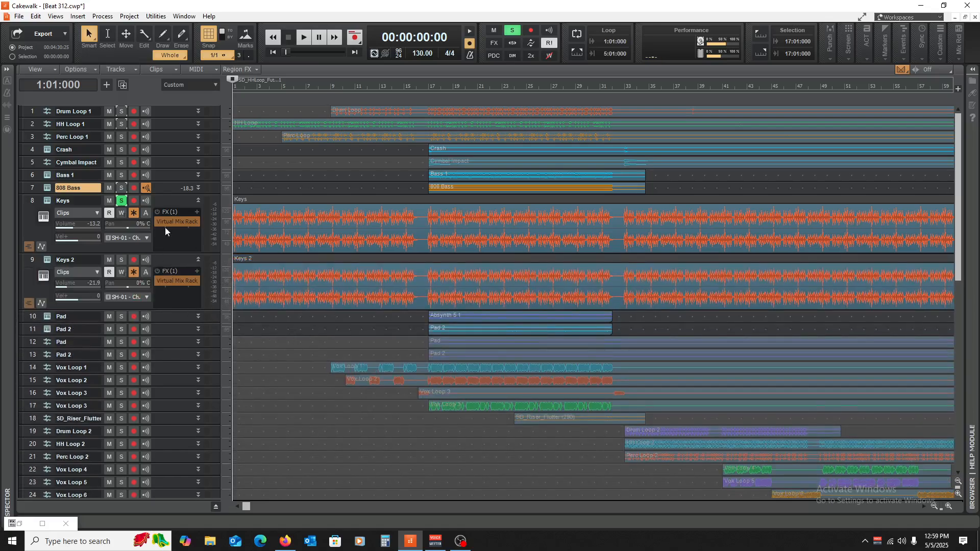
{"action": "key", "text": "space"}
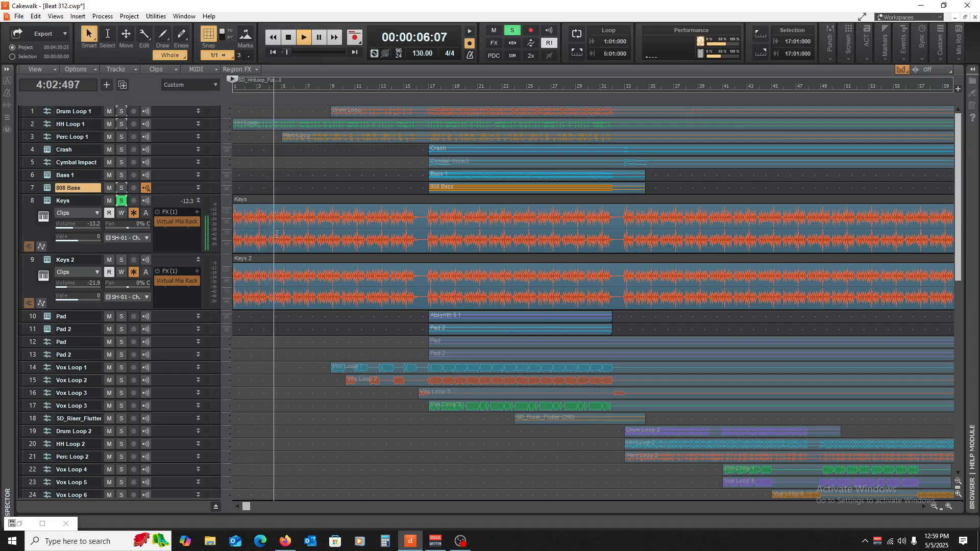
{"action": "key", "text": "space"}
- Solo Keys 2 instead of Keys and play it from the start of the project
{"action": "left_click", "coordinate": [121, 260]}
{"action": "left_click", "coordinate": [121, 200]}
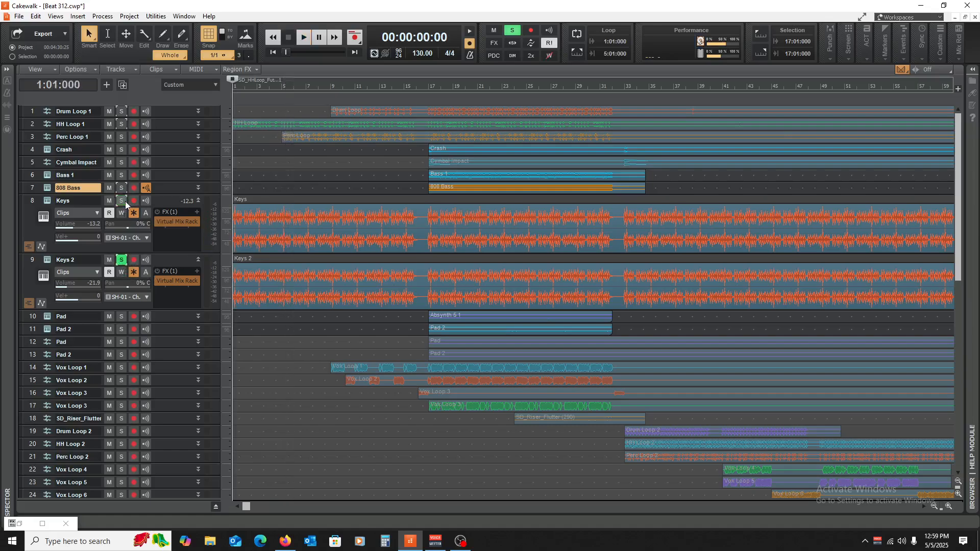
{"action": "key", "text": "space"}
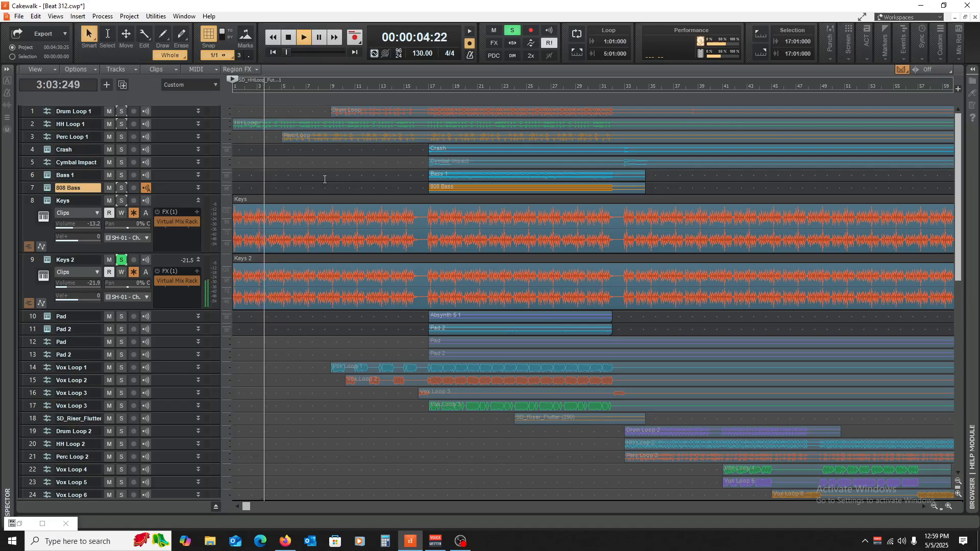
{"action": "key", "text": "space"}
- Add Keys back to the solo and play Keys and Keys 2 together from the start
{"action": "left_click", "coordinate": [122, 201]}
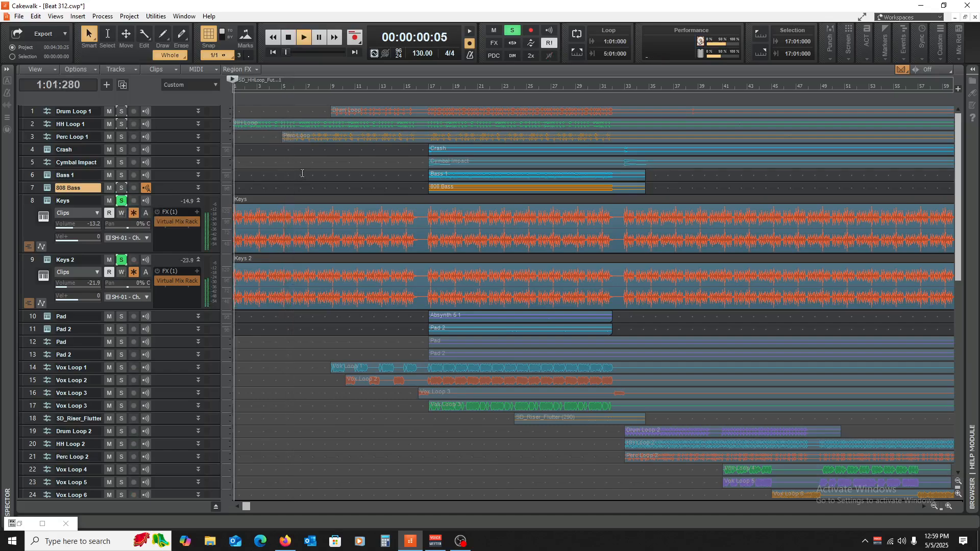
{"action": "key", "text": "space"}
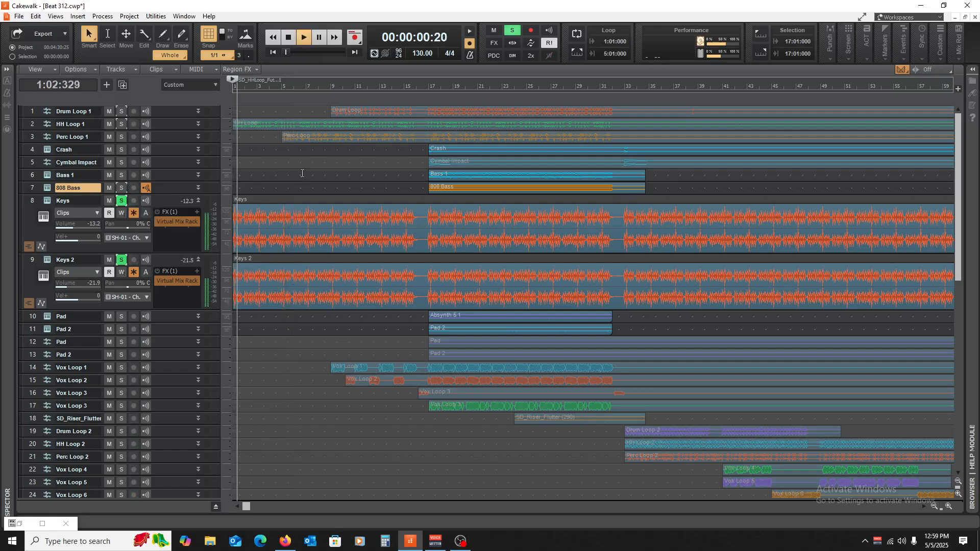
{"action": "left_click", "coordinate": [122, 261]}
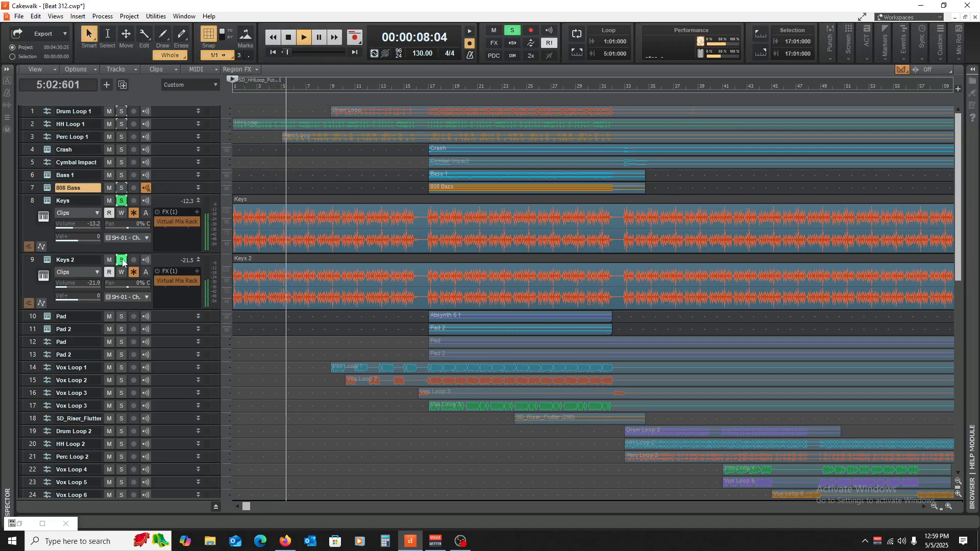
{"action": "key", "text": "space"}
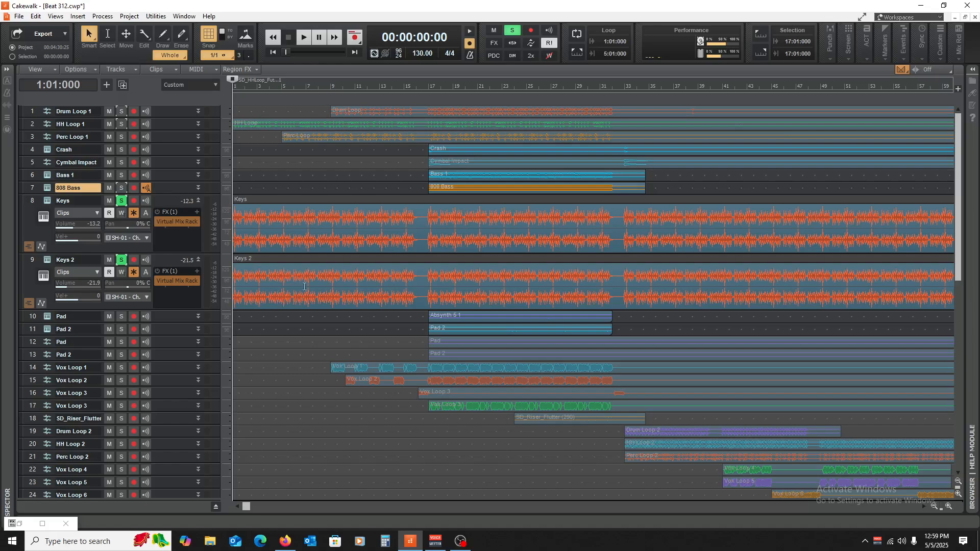
- Remove Keys from the solo and replay Keys 2 by itself from measure 1
{"action": "left_click", "coordinate": [121, 201]}
{"action": "key", "text": "space"}
{"action": "key", "text": "space"}
- Play Keys alone from measure 1, bring Keys 2 into the solo during playback, and collapse the Keys track
{"action": "left_click", "coordinate": [121, 201]}
{"action": "left_click", "coordinate": [121, 260]}
{"action": "key", "text": "space"}
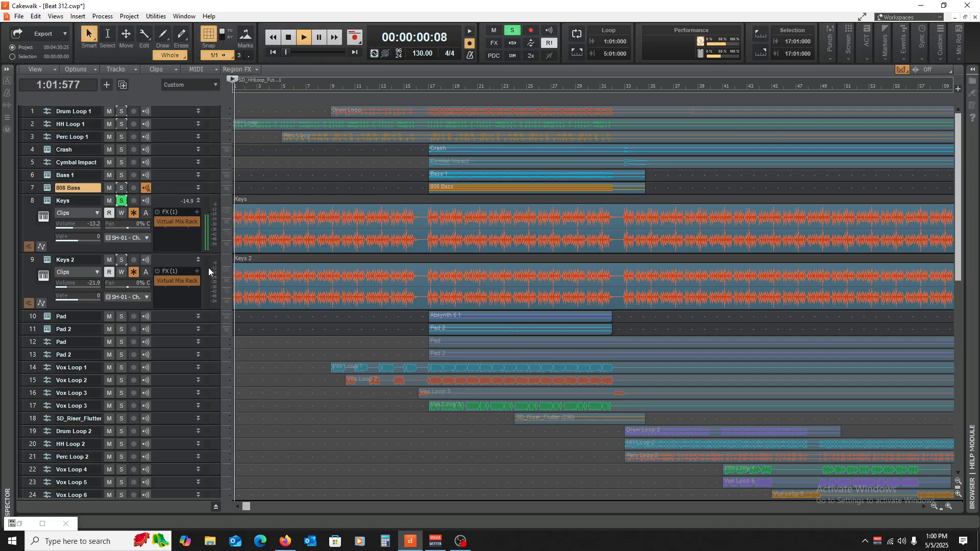
{"action": "left_click", "coordinate": [121, 260]}
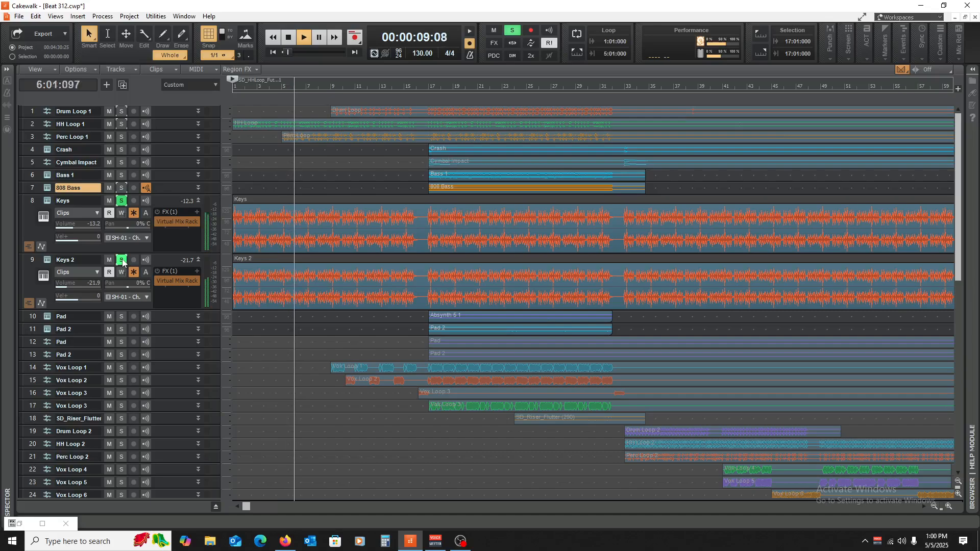
{"action": "left_click", "coordinate": [199, 200]}
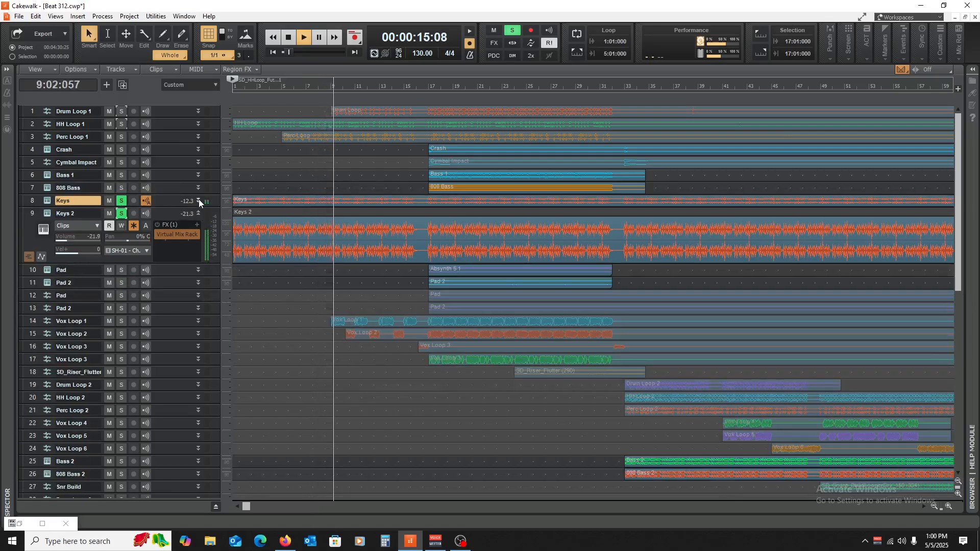
{"action": "key", "text": "space"}
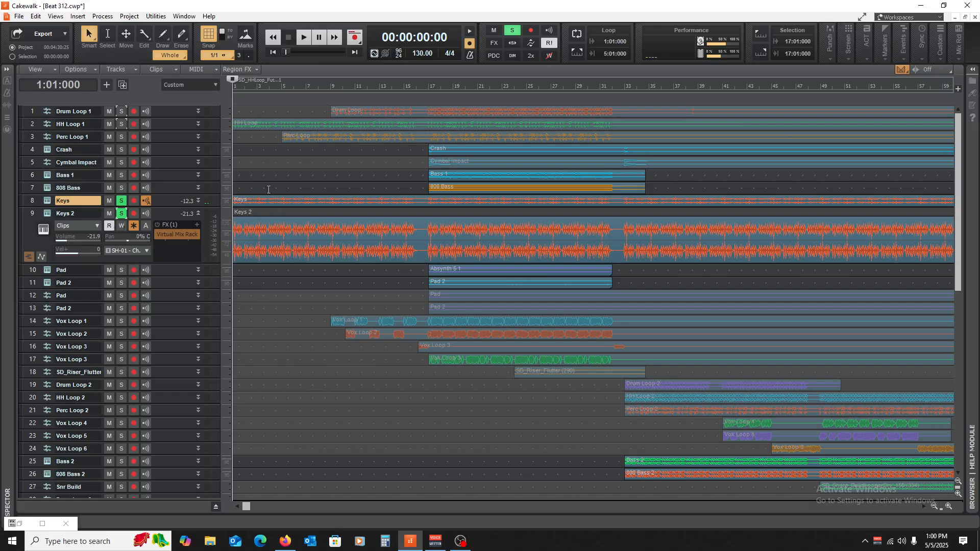
- Solo tracks 1 to 9, from Drum Loop 1 to Keys 2, and play them together from the start of the project
{"action": "left_click", "coordinate": [121, 213]}
{"action": "left_click", "coordinate": [121, 201]}
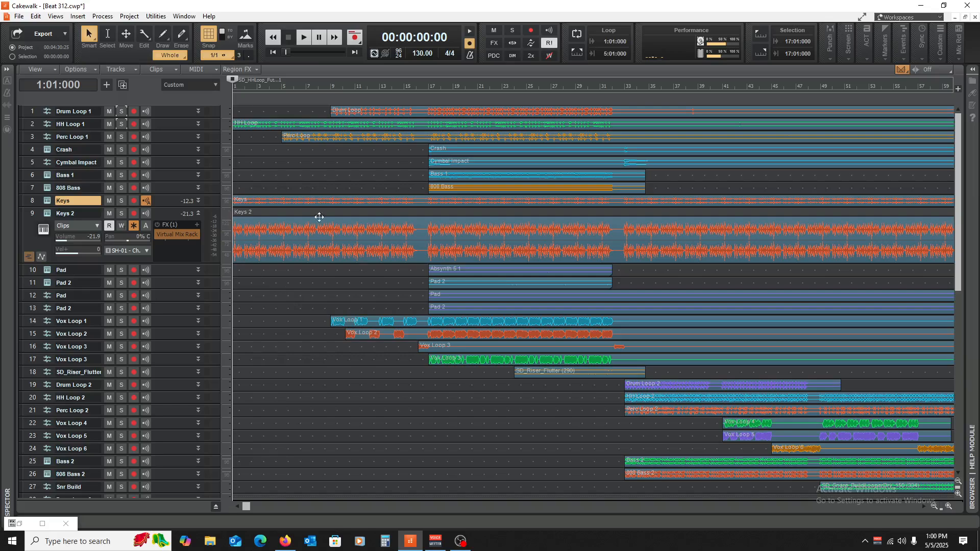
{"action": "left_click", "coordinate": [424, 283]}
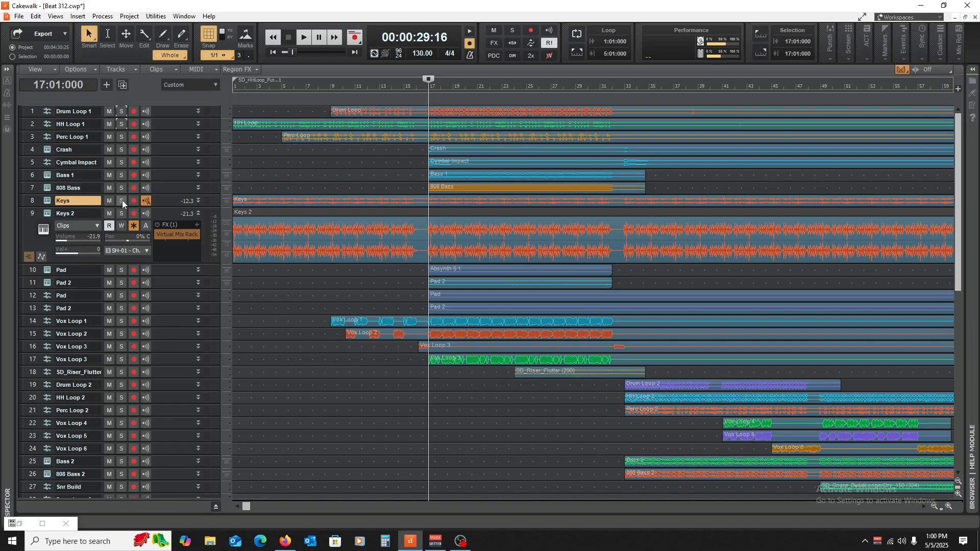
{"action": "left_click_drag", "start_coordinate": [121, 213], "coordinate": [123, 106]}
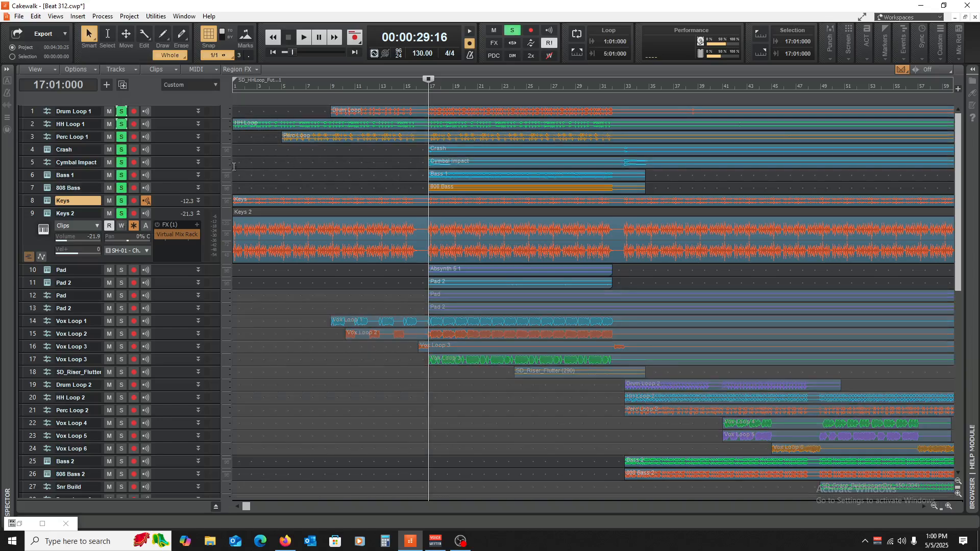
{"action": "key", "text": "w"}
{"action": "key", "text": "space"}
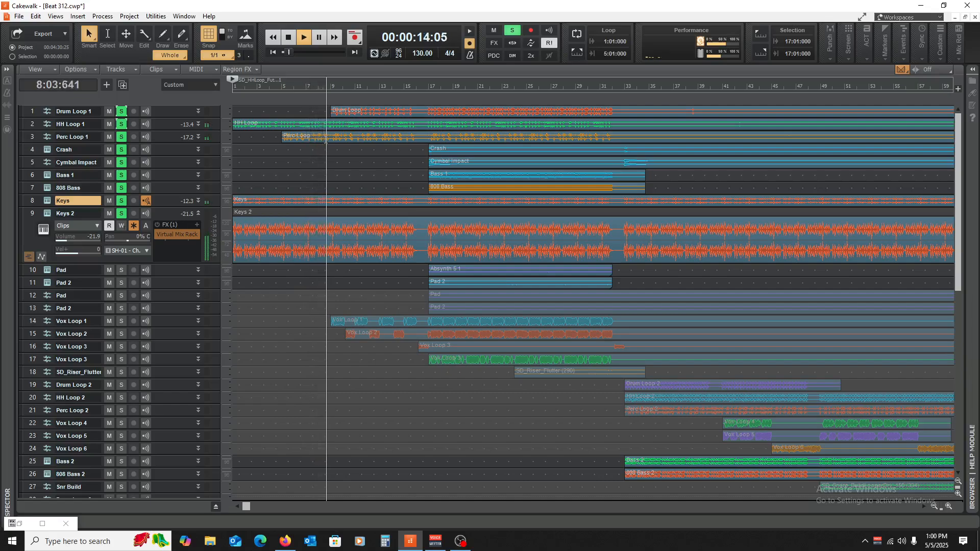
{"action": "key", "text": "space"}
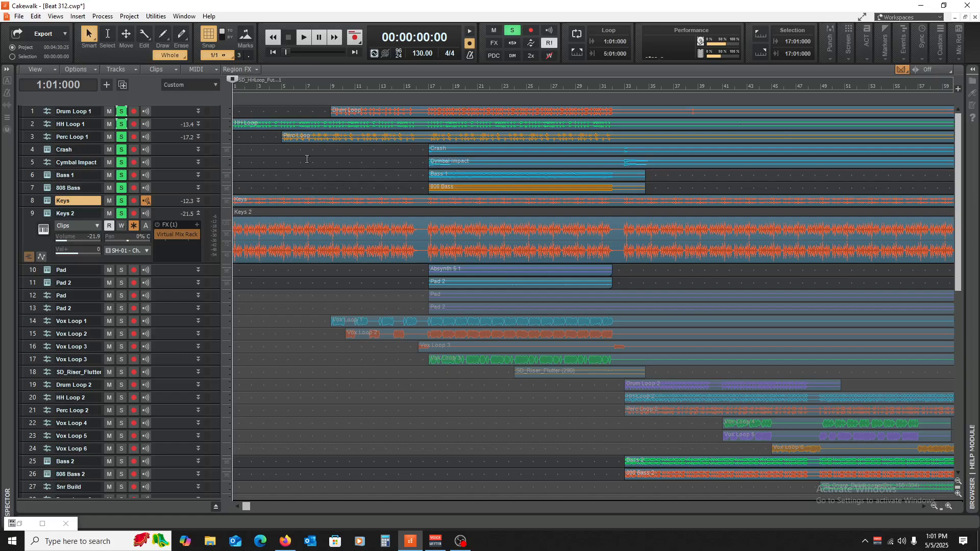
- Clear all solos, solo only the Pad on track 10, enlarge its track and play it from measure 17
{"action": "left_click", "coordinate": [121, 269]}
{"action": "left_click", "coordinate": [513, 30]}
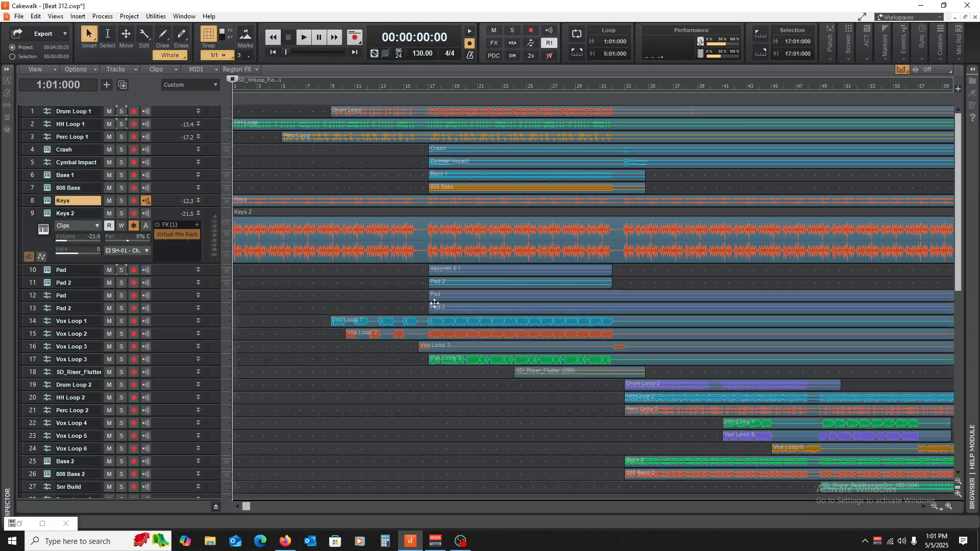
{"action": "left_click", "coordinate": [121, 269]}
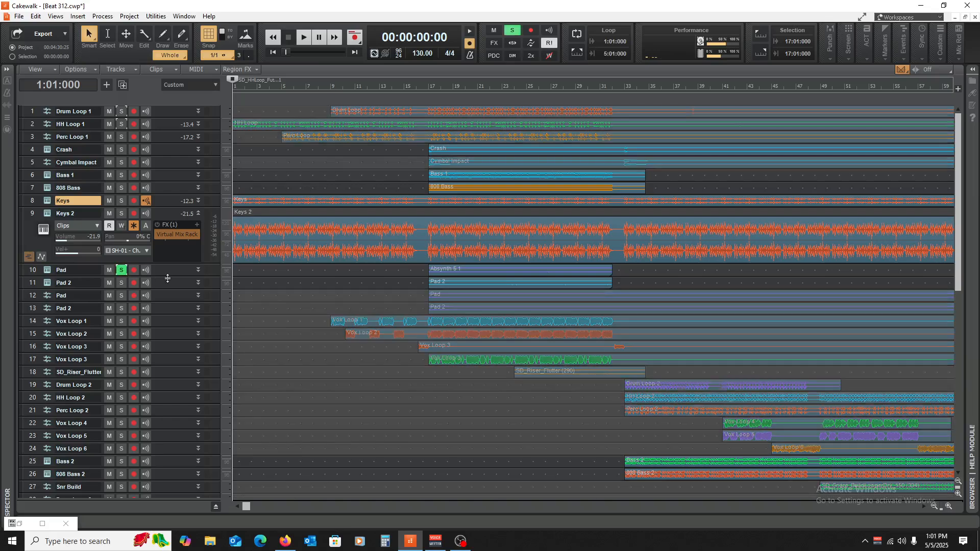
{"action": "left_click_drag", "start_coordinate": [167, 277], "coordinate": [168, 326]}
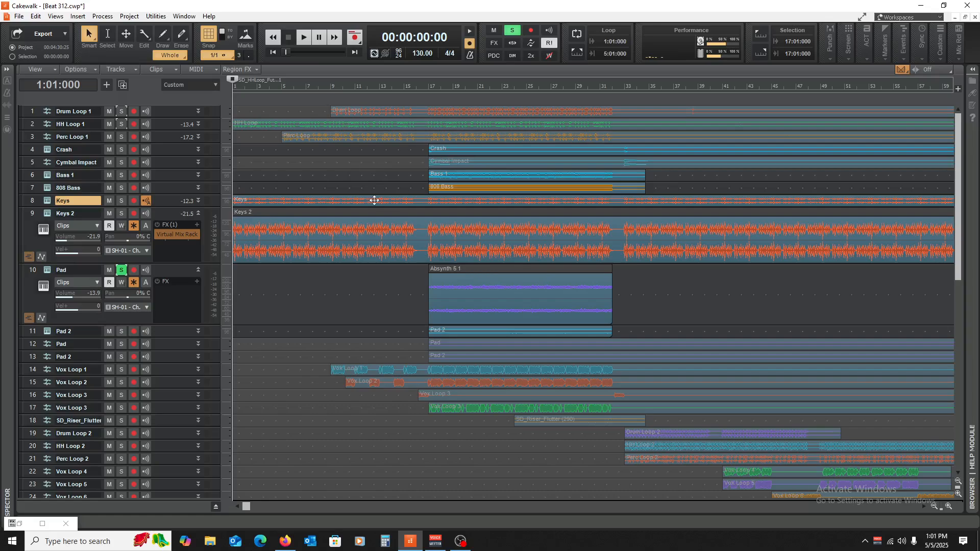
{"action": "left_click", "coordinate": [420, 461]}
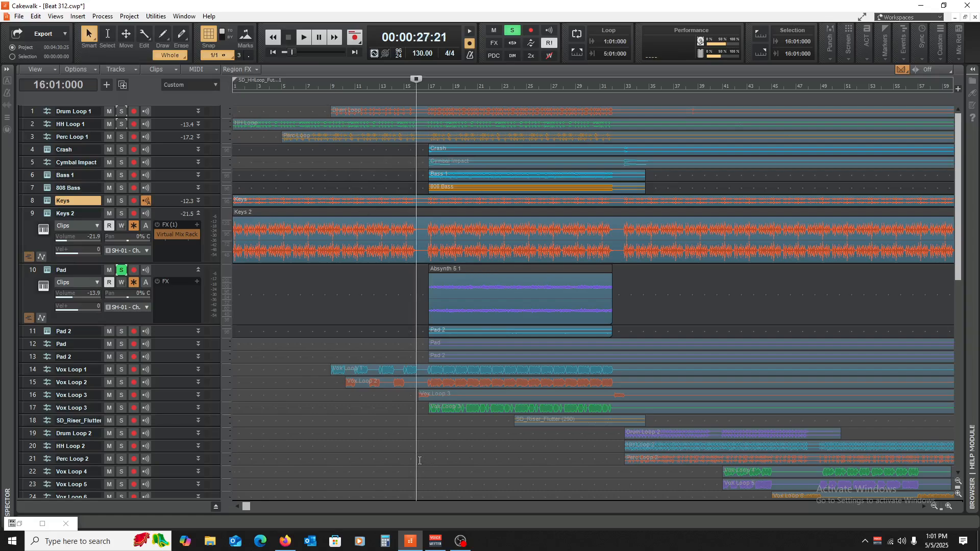
{"action": "left_click", "coordinate": [434, 455]}
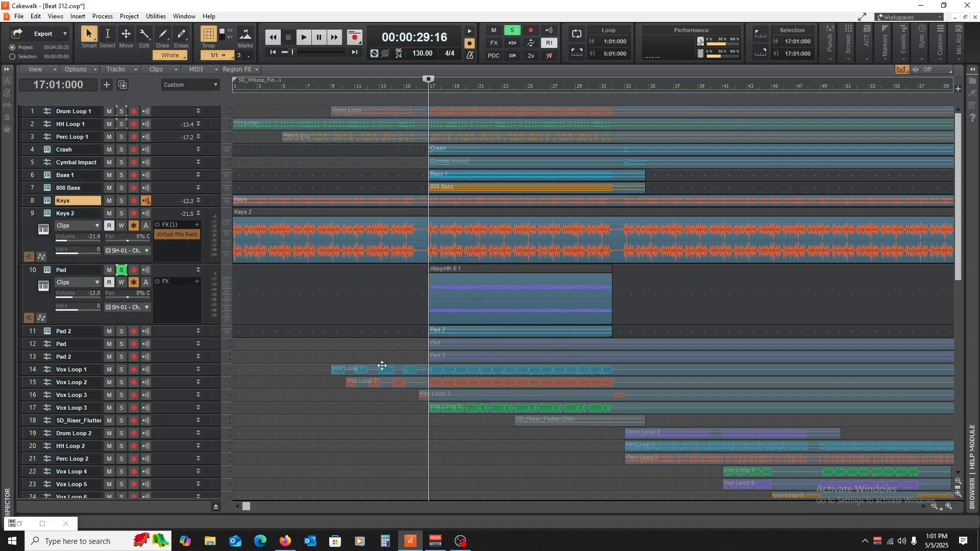
{"action": "key", "text": "space"}
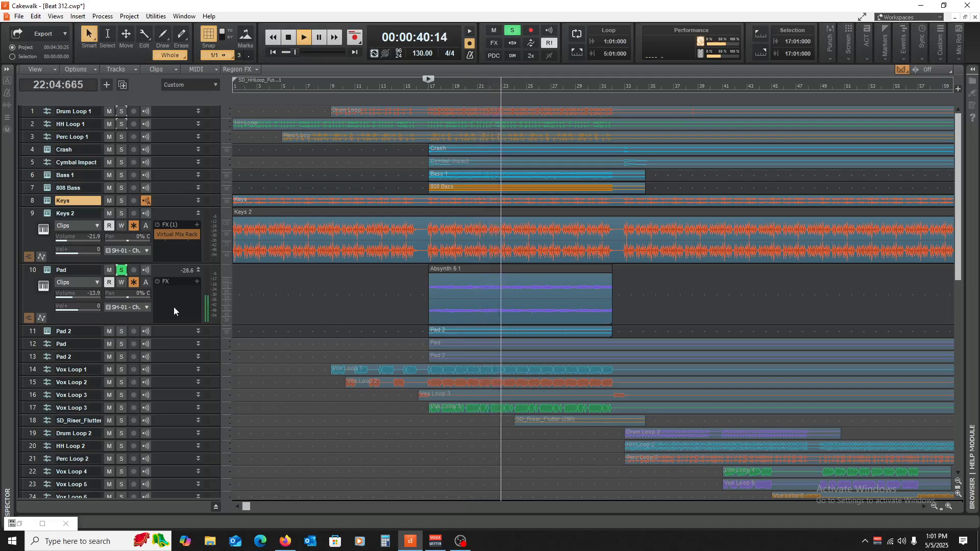
{"action": "key", "text": "space"}
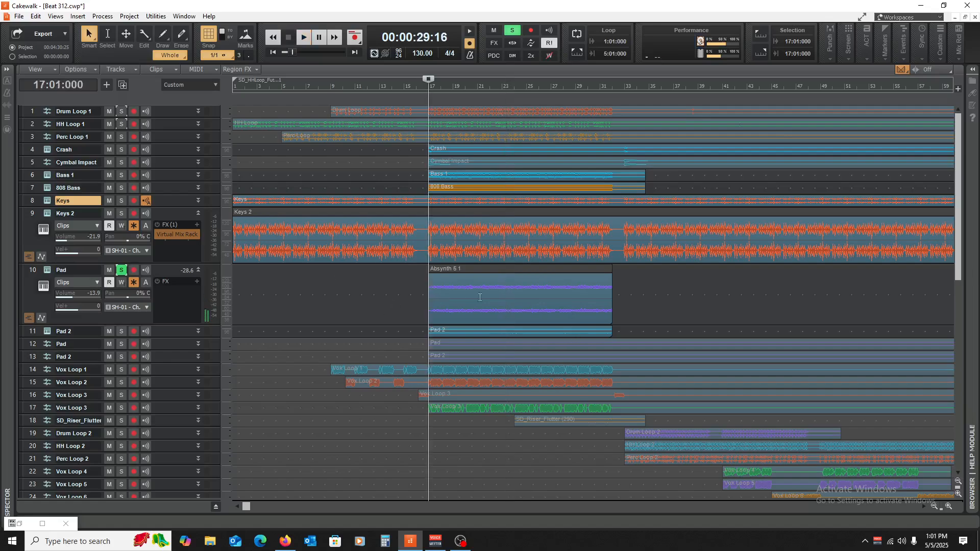
- Solo only the Pad 2 instrument on track 11 and play it from measure 17
{"action": "left_click", "coordinate": [121, 331]}
{"action": "key", "text": "space"}
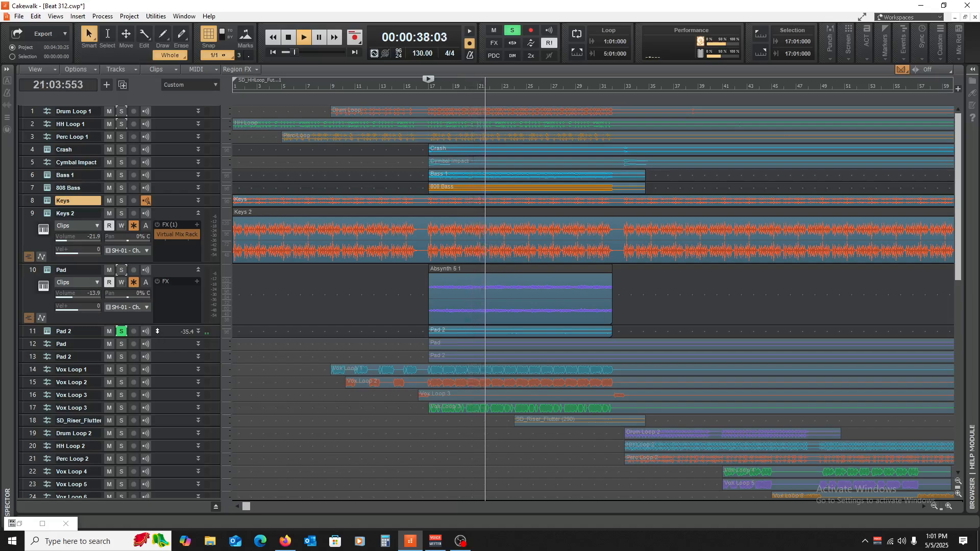
{"action": "key", "text": "space"}
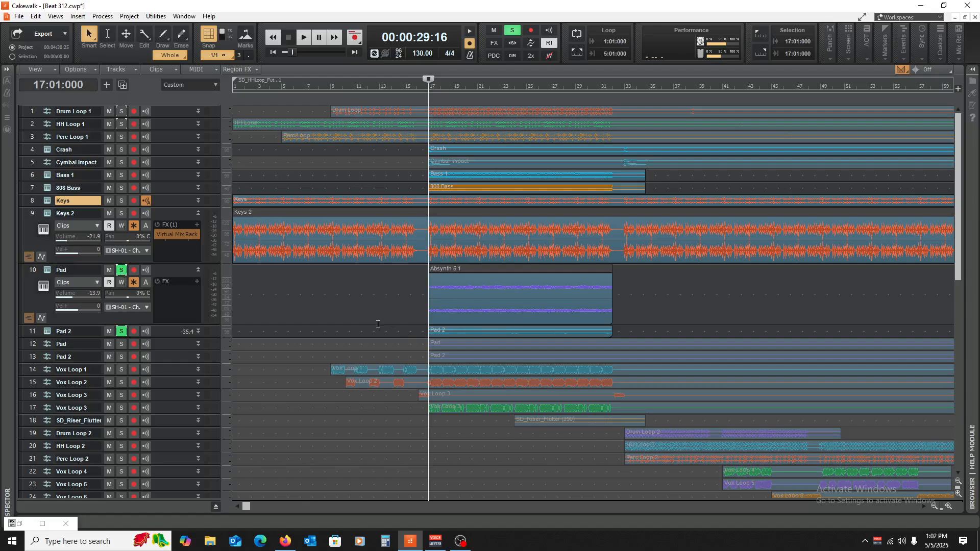
- Play the Pad and Pad 2 instruments on tracks 10 and 11 soloed together from measure 17
{"action": "key", "text": "space"}
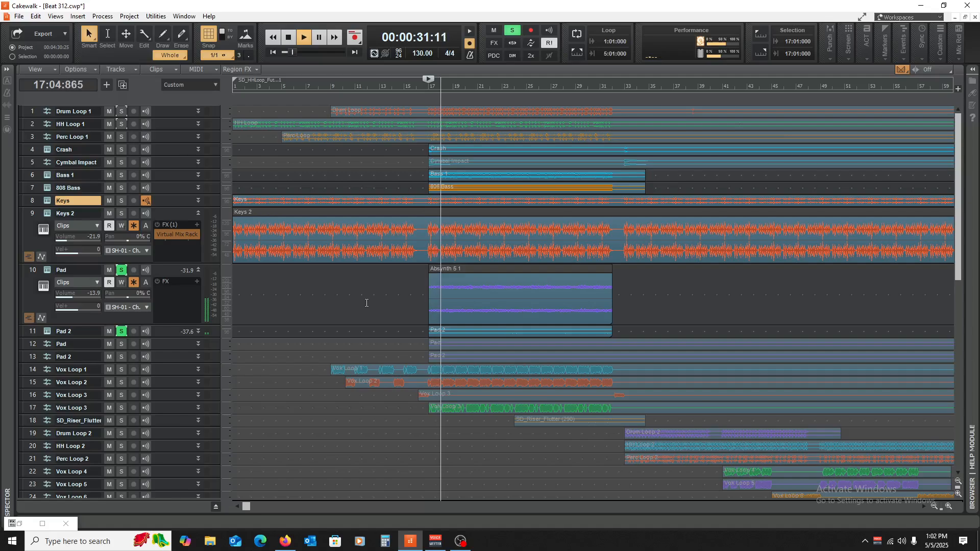
{"action": "mouse_move", "coordinate": [169, 351]}
{"action": "left_mouse_down"}
{"action": "mouse_move", "coordinate": [159, 396]}
{"action": "mouse_move", "coordinate": [170, 350]}
{"action": "mouse_move", "coordinate": [164, 443]}
{"action": "mouse_move", "coordinate": [170, 363]}
{"action": "left_mouse_up"}
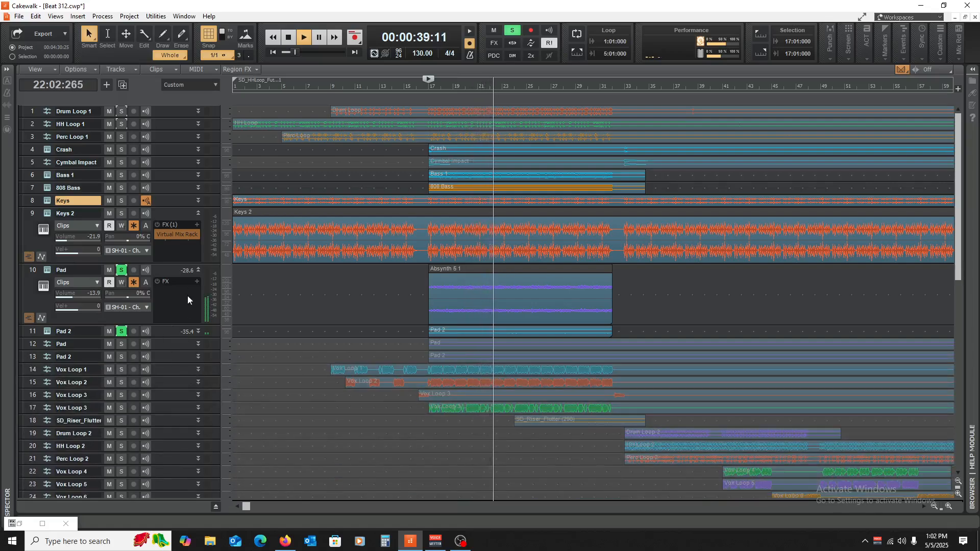
{"action": "key", "text": "space"}
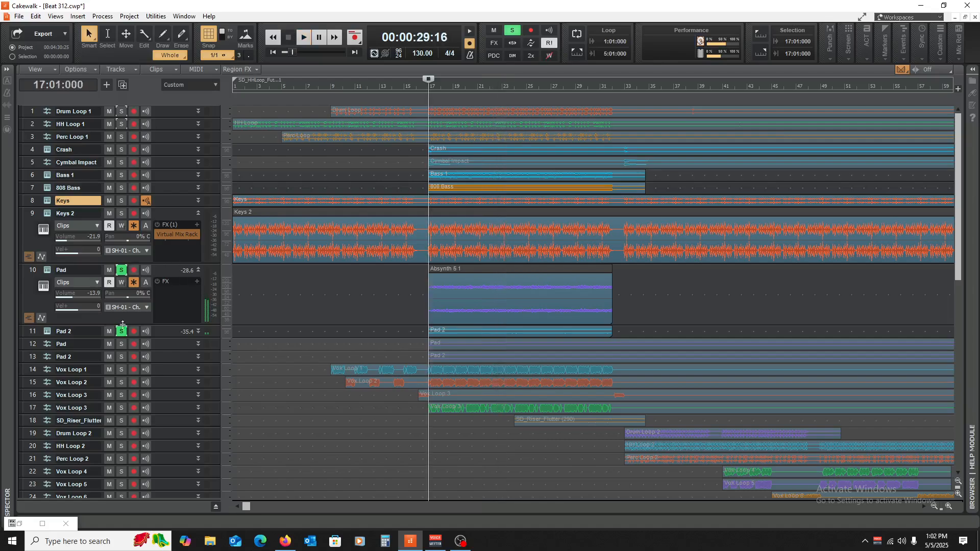
- Solo tracks 1 to 11, from Drum Loop 1 to Pad 2, play them from measure 17 and collapse the Keys 2 and Pad tracks
{"action": "left_click", "coordinate": [122, 332]}
{"action": "left_click", "coordinate": [121, 270]}
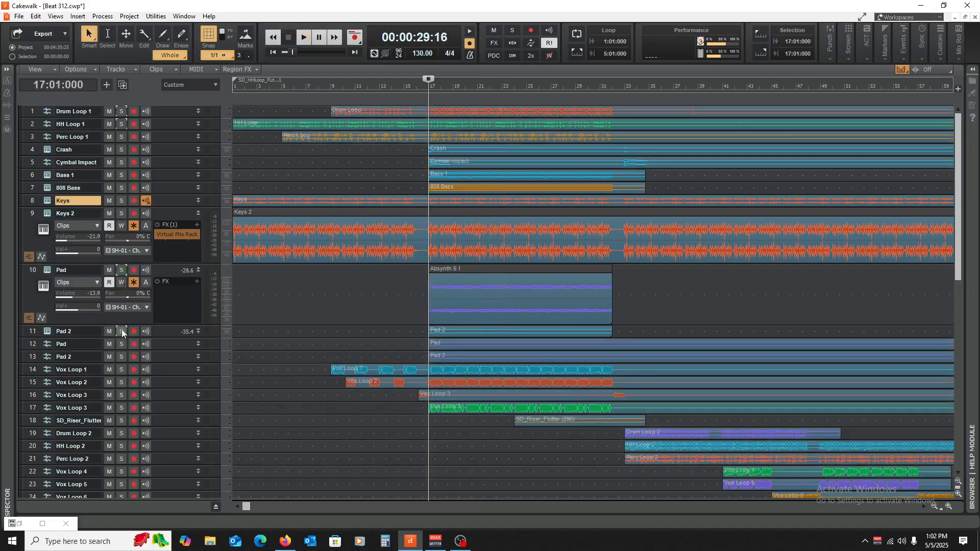
{"action": "left_click_drag", "start_coordinate": [122, 331], "coordinate": [122, 112]}
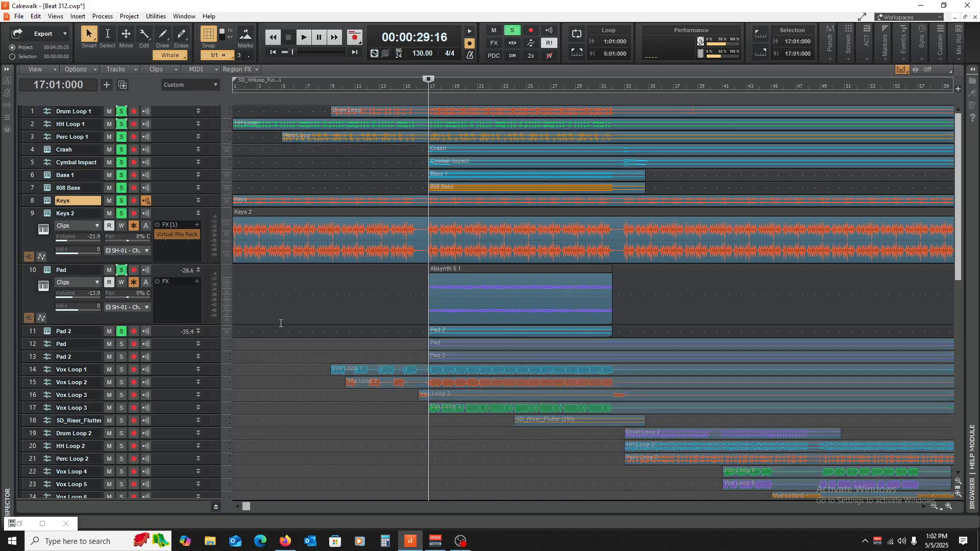
{"action": "key", "text": "space"}
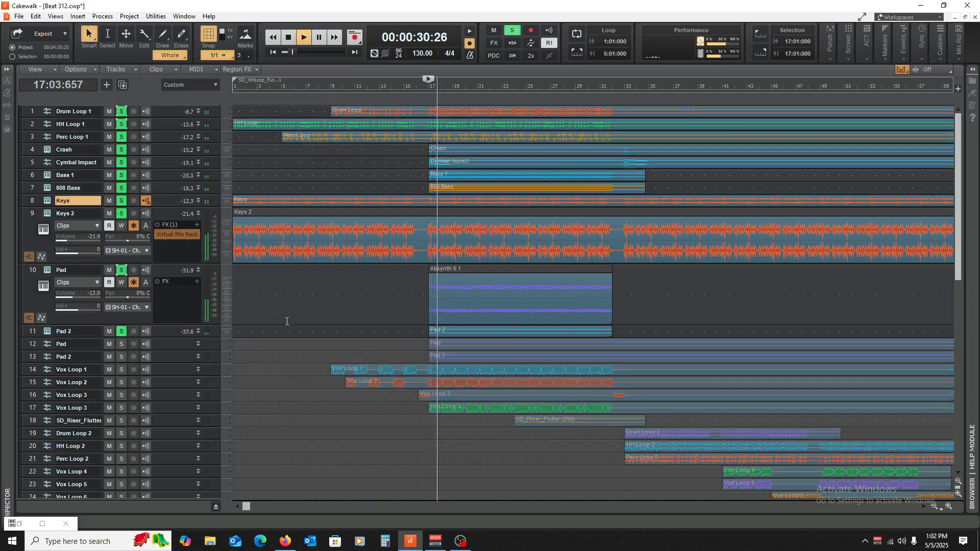
{"action": "left_click", "coordinate": [199, 213]}
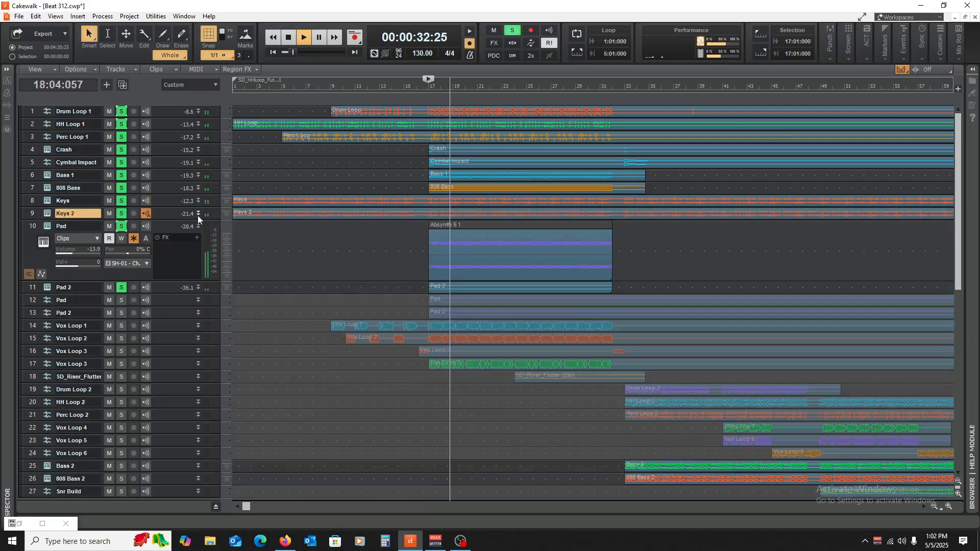
{"action": "left_click", "coordinate": [199, 226]}
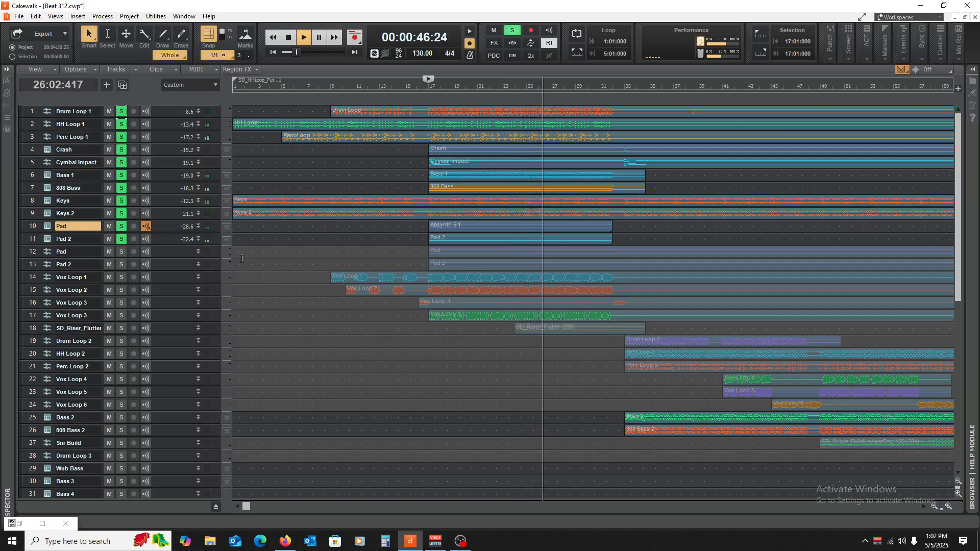
{"action": "key", "text": "space"}
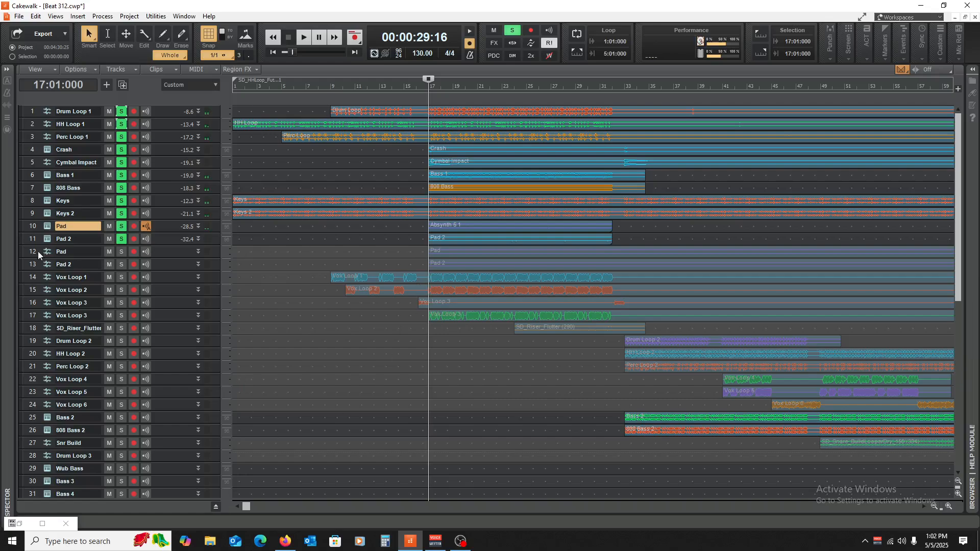
- Clear all solos, solo only the audio Pad on track 12, enlarge its track and play it from measure 17
{"action": "left_click", "coordinate": [122, 239], "text": "ctrl"}
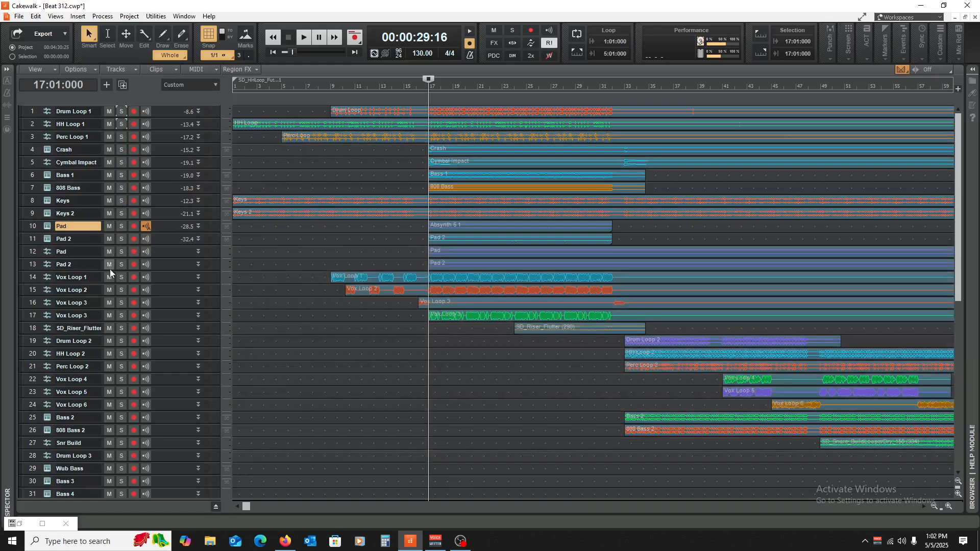
{"action": "left_click", "coordinate": [121, 252]}
{"action": "left_click_drag", "start_coordinate": [169, 258], "coordinate": [171, 307]}
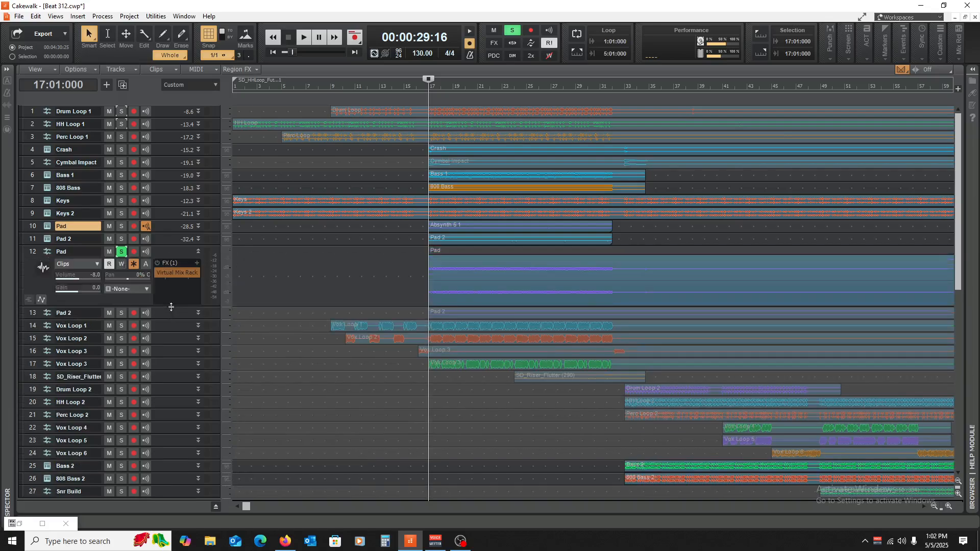
{"action": "key", "text": "space"}
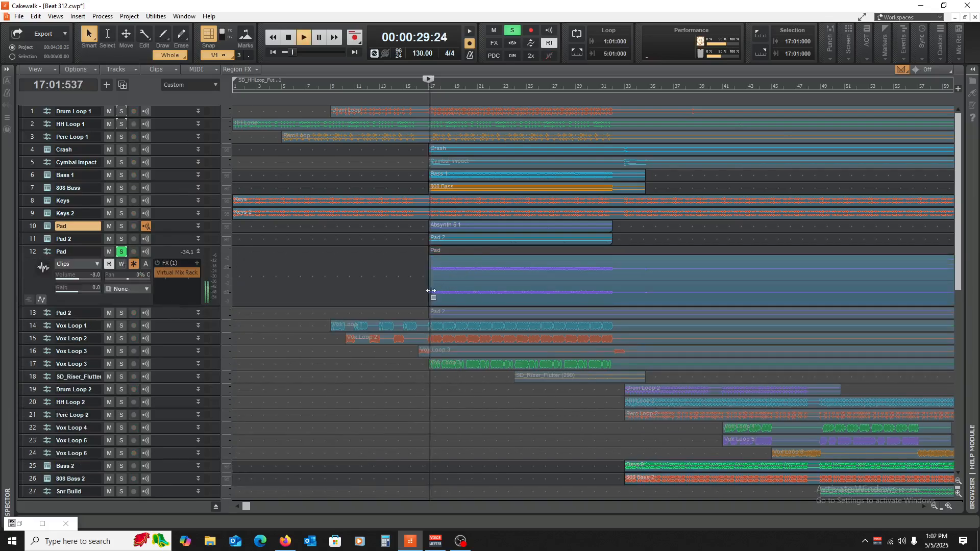
{"action": "key", "text": "space"}
- Add the audio Pad 2 on track 13 to the solo, enlarge its track and play both audio pads from measure 17
{"action": "left_click", "coordinate": [120, 313]}
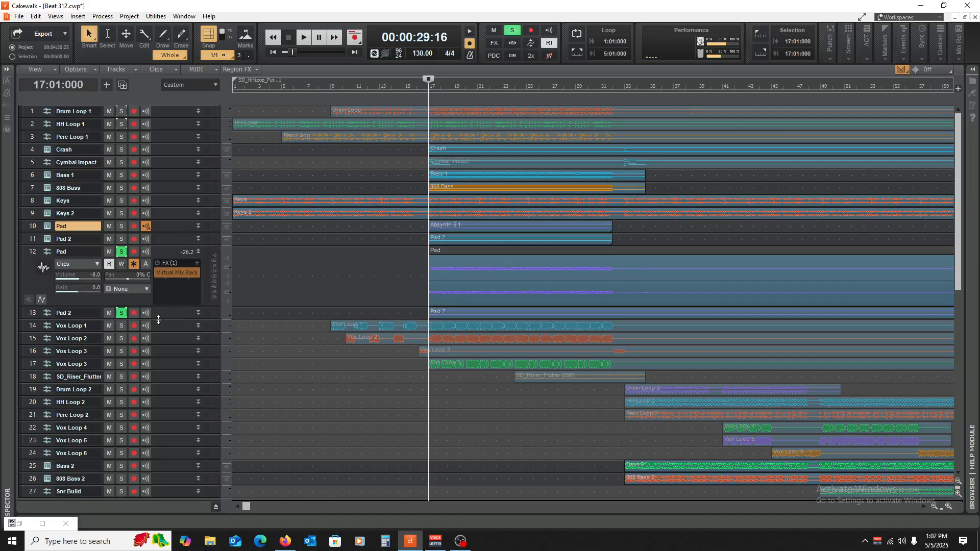
{"action": "left_click_drag", "start_coordinate": [158, 319], "coordinate": [169, 371]}
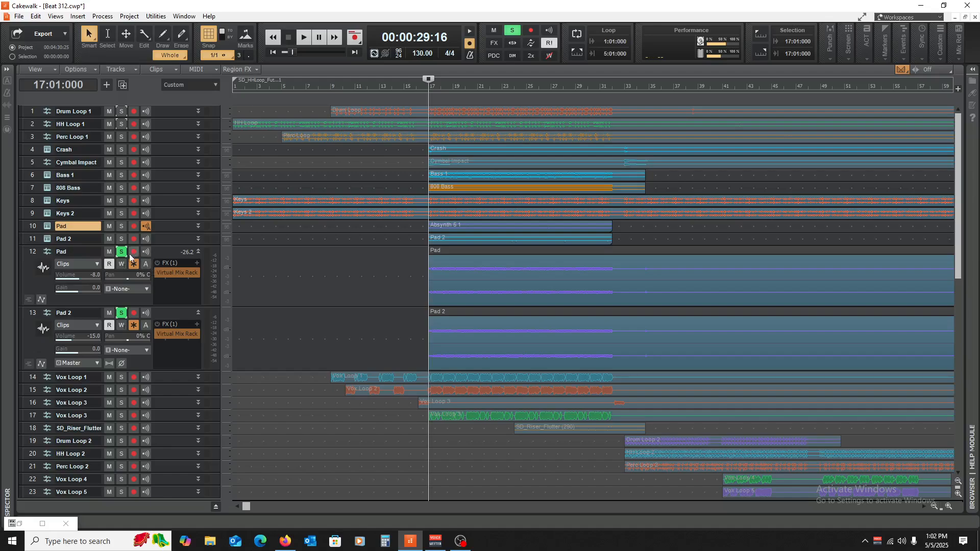
{"action": "key", "text": "space"}
{"action": "key", "text": "space"}
- Examine where the pad clips recur across the whole arrangement timeline
{"action": "left_click", "coordinate": [935, 506]}
{"action": "left_click", "coordinate": [935, 506]}
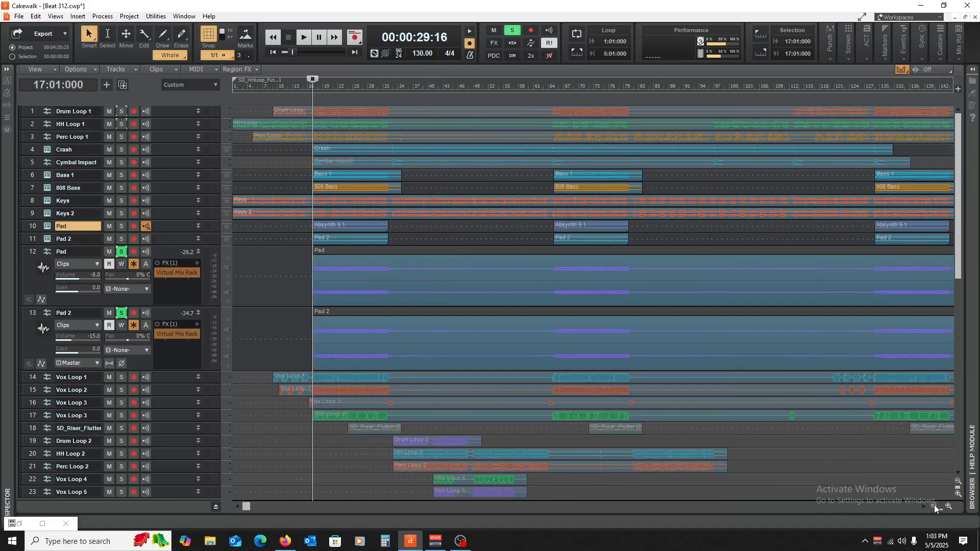
{"action": "left_click", "coordinate": [935, 506]}
{"action": "left_click", "coordinate": [948, 506]}
{"action": "left_click", "coordinate": [948, 506]}
{"action": "left_click", "coordinate": [949, 506]}
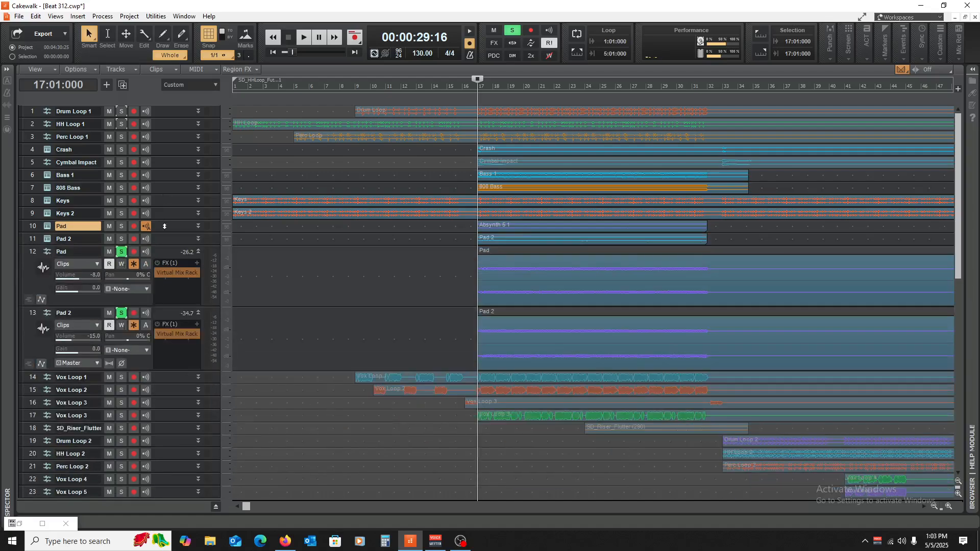
- Play the two audio pads from measure 17, adding Pad and Pad 2 on tracks 10 and 11 to the solo during playback
{"action": "left_click_drag", "start_coordinate": [165, 233], "coordinate": [167, 180]}
{"action": "key", "text": "space"}
{"action": "left_click", "coordinate": [109, 238]}
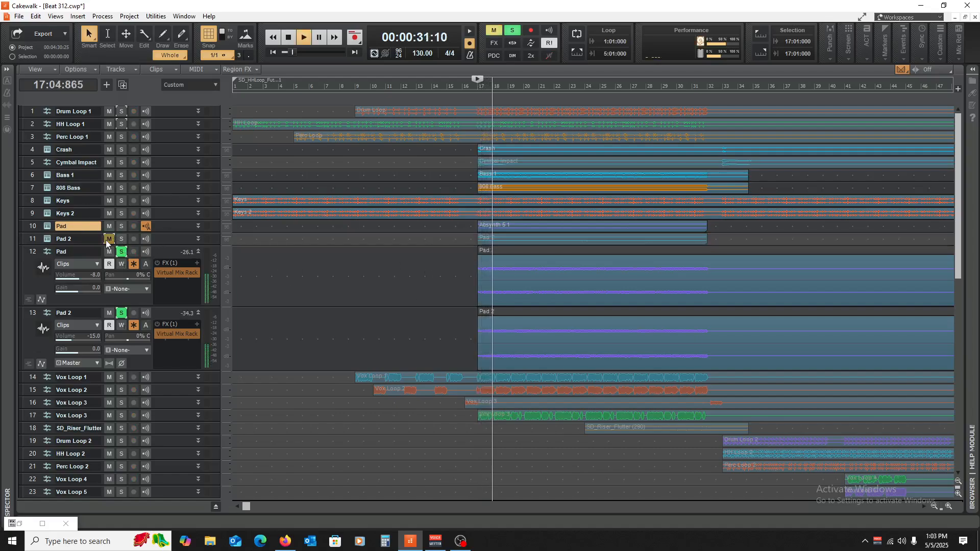
{"action": "left_click", "coordinate": [109, 239]}
{"action": "left_click", "coordinate": [121, 239]}
{"action": "left_click", "coordinate": [122, 226]}
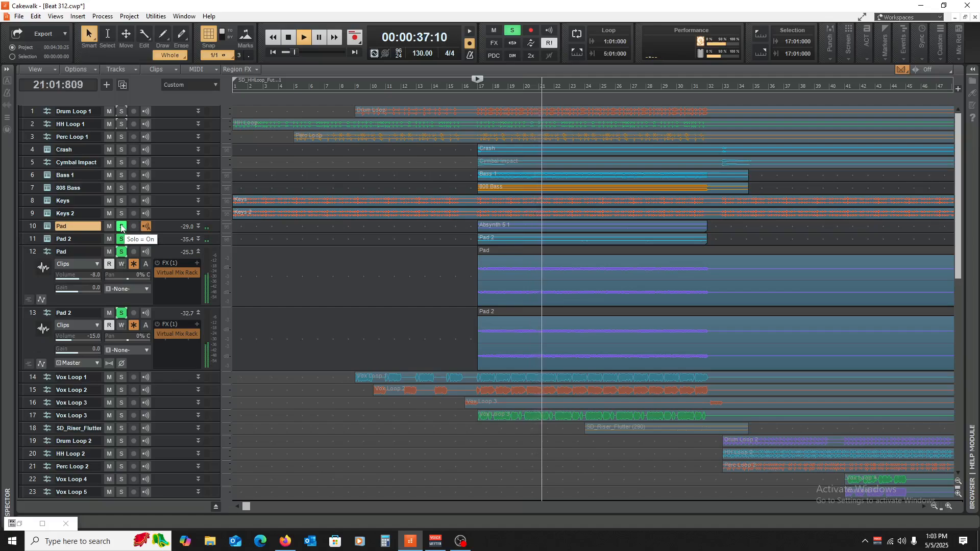
{"action": "left_click_drag", "start_coordinate": [166, 232], "coordinate": [170, 193]}
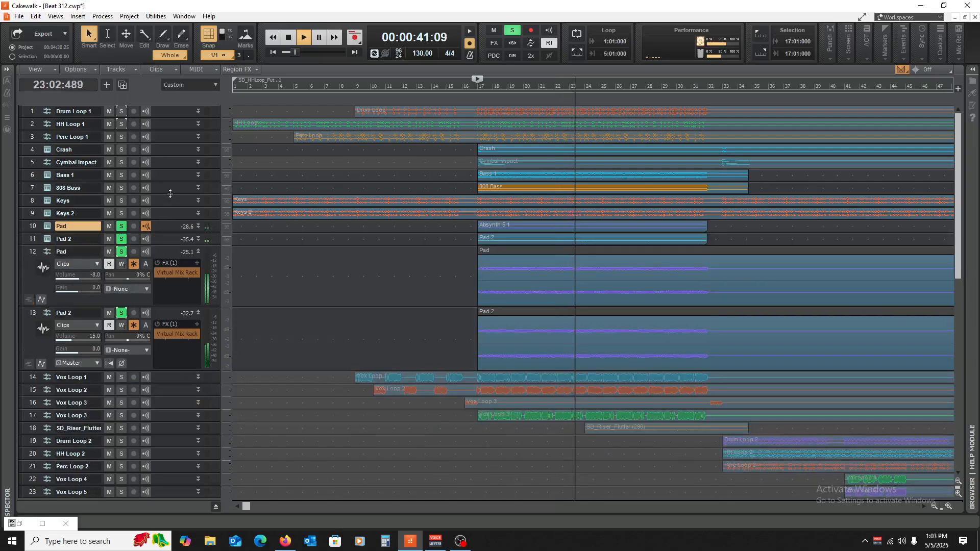
{"action": "key", "text": "space"}
- Solo tracks 1 to 13, from Drum Loop 1 to the audio Pad 2, play them from measure 17 and collapse the track 12 Pad
{"action": "left_click_drag", "start_coordinate": [123, 313], "coordinate": [121, 211]}
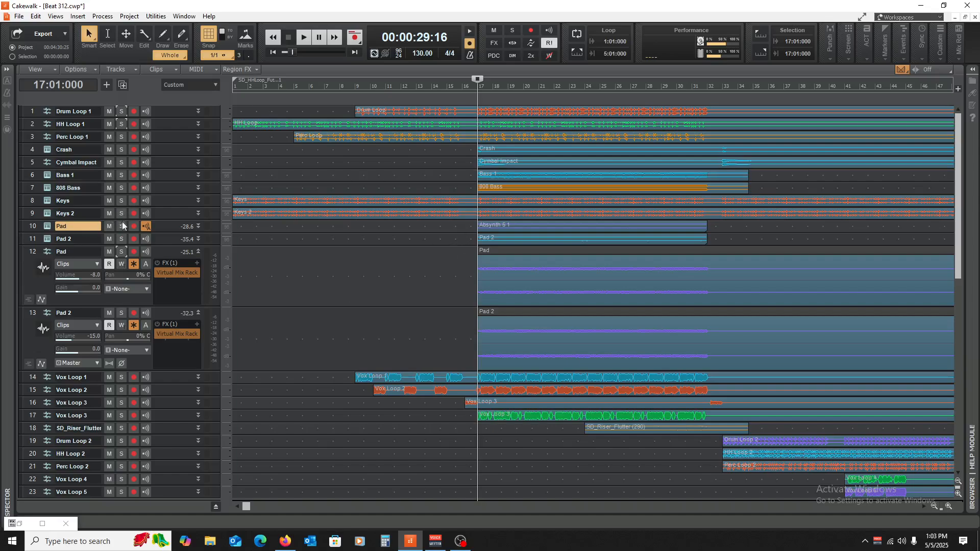
{"action": "left_click_drag", "start_coordinate": [125, 250], "coordinate": [123, 327]}
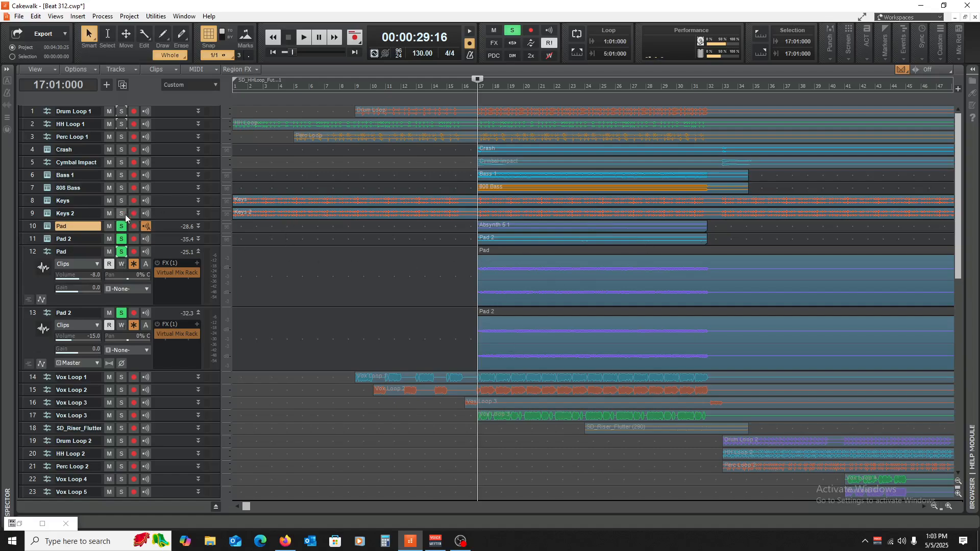
{"action": "left_click_drag", "start_coordinate": [125, 214], "coordinate": [121, 99]}
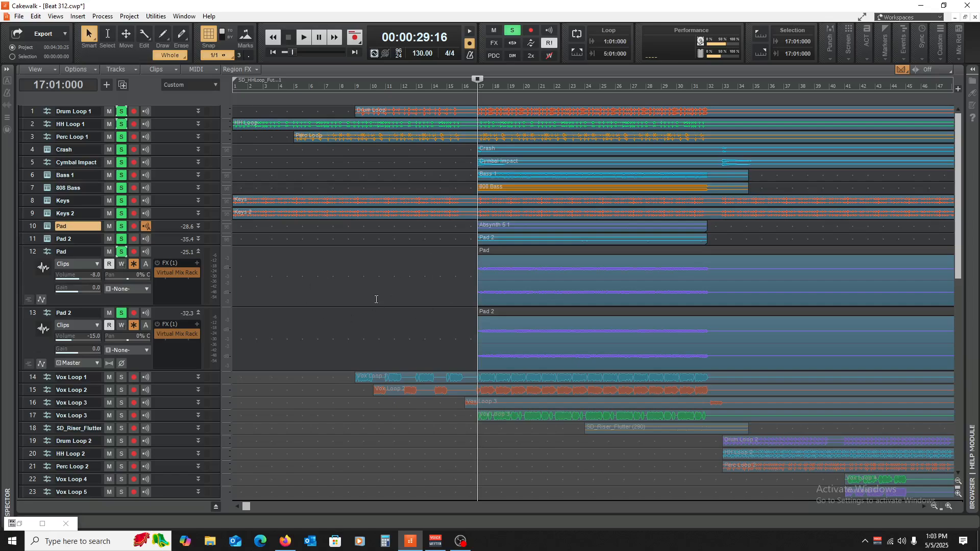
{"action": "key", "text": "space"}
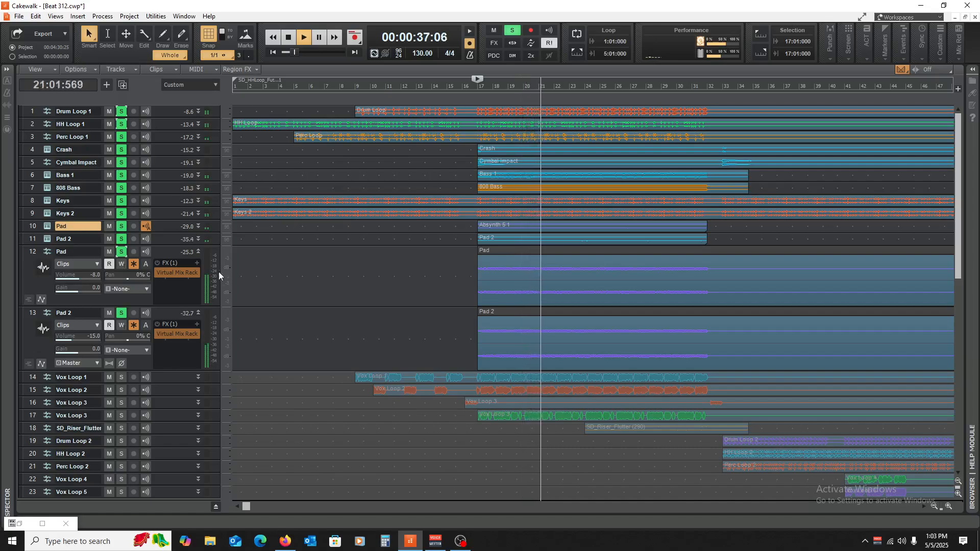
{"action": "double_click", "coordinate": [201, 250]}
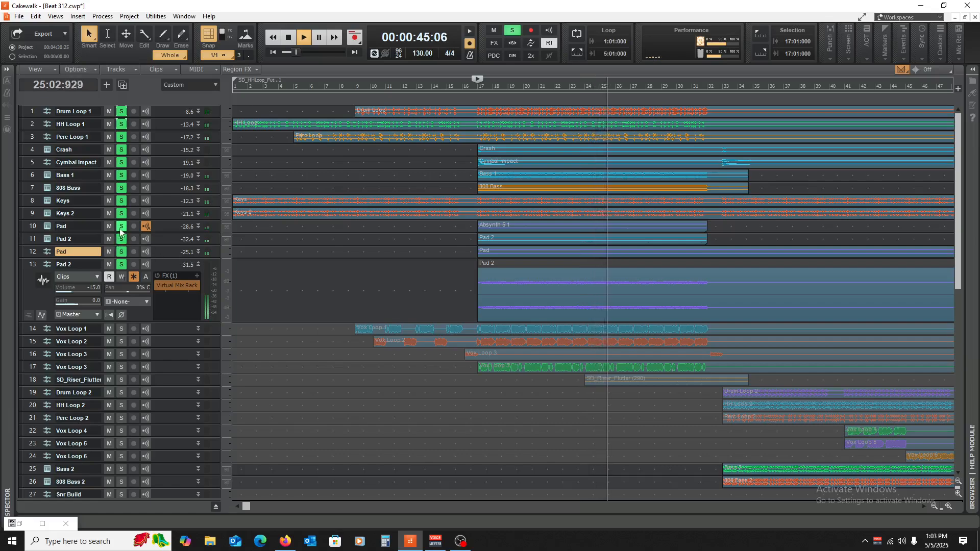
- Mute the four pad tracks, 10 to 13, during playback to hear the beat without them, stop and unmute them
{"action": "left_click_drag", "start_coordinate": [109, 226], "coordinate": [109, 264]}
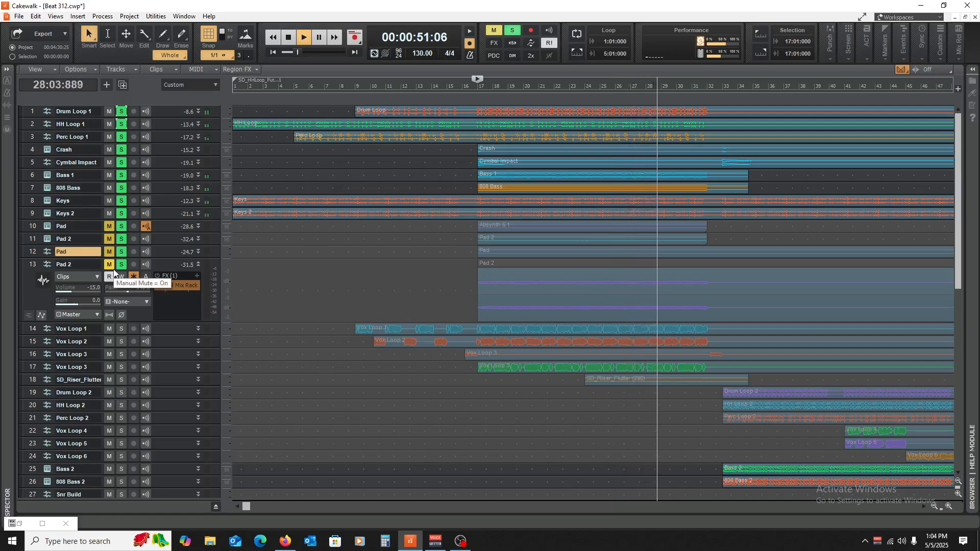
{"action": "key", "text": "space"}
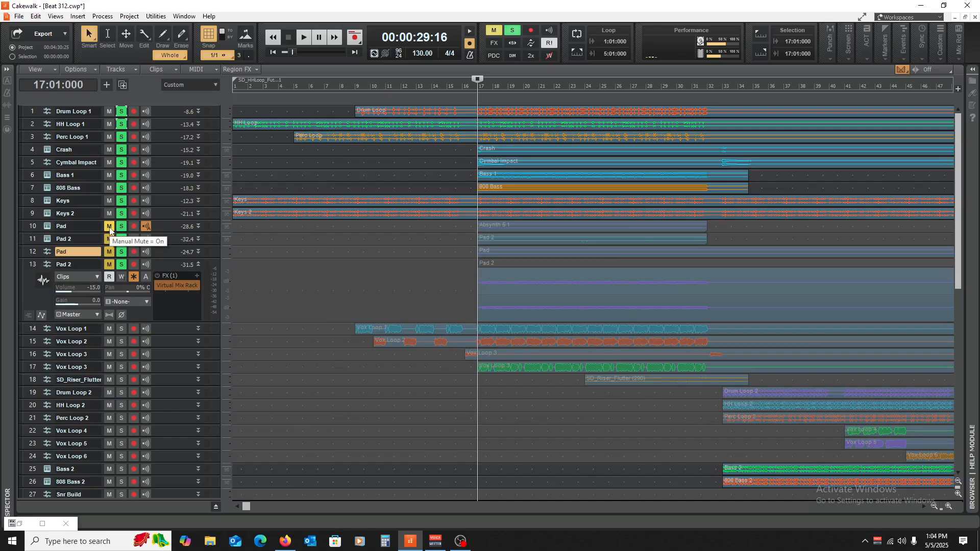
{"action": "left_click_drag", "start_coordinate": [109, 227], "coordinate": [115, 266]}
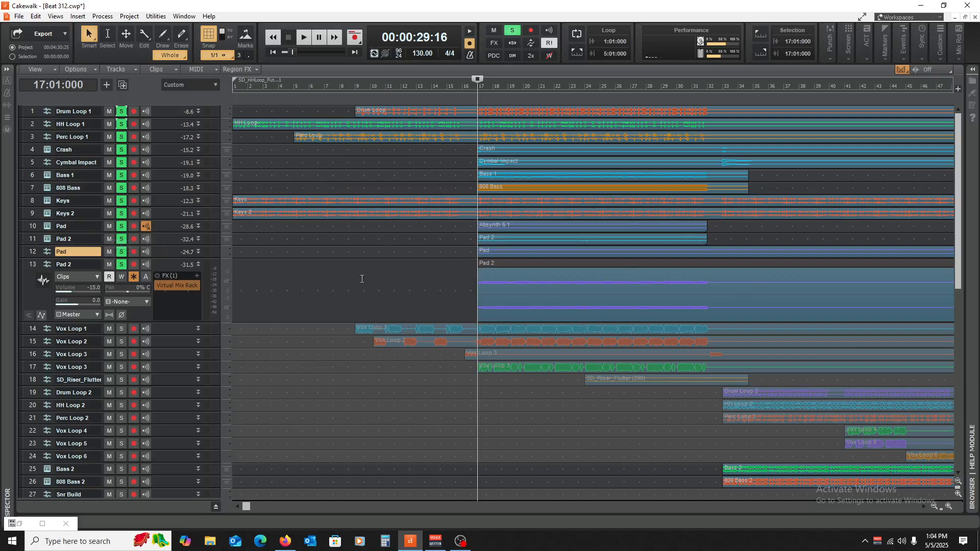
- Replay from measure 17, select tracks 10 to 13, mute and unmute them together during playback, and collapse the track 13 Pad 2
{"action": "key", "text": "space"}
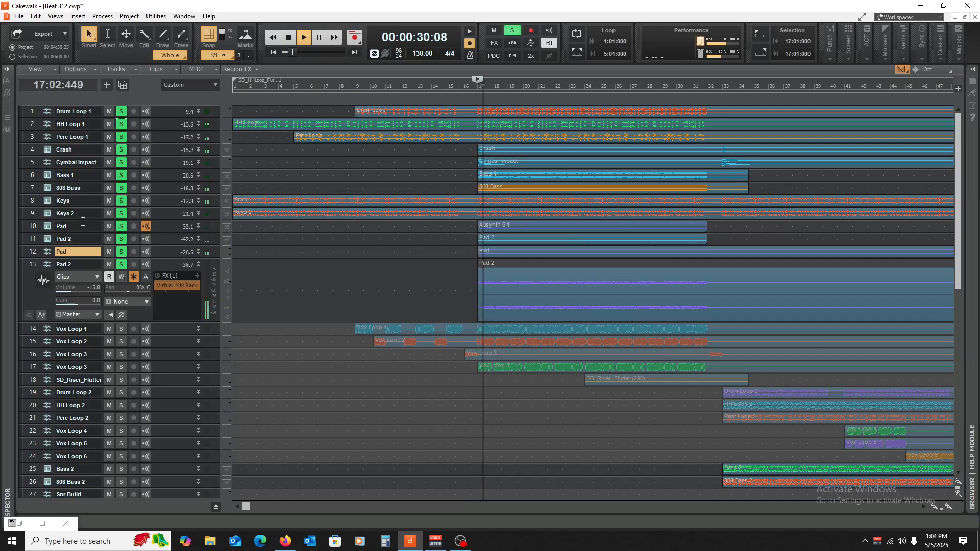
{"action": "left_click_drag", "start_coordinate": [28, 226], "coordinate": [34, 268]}
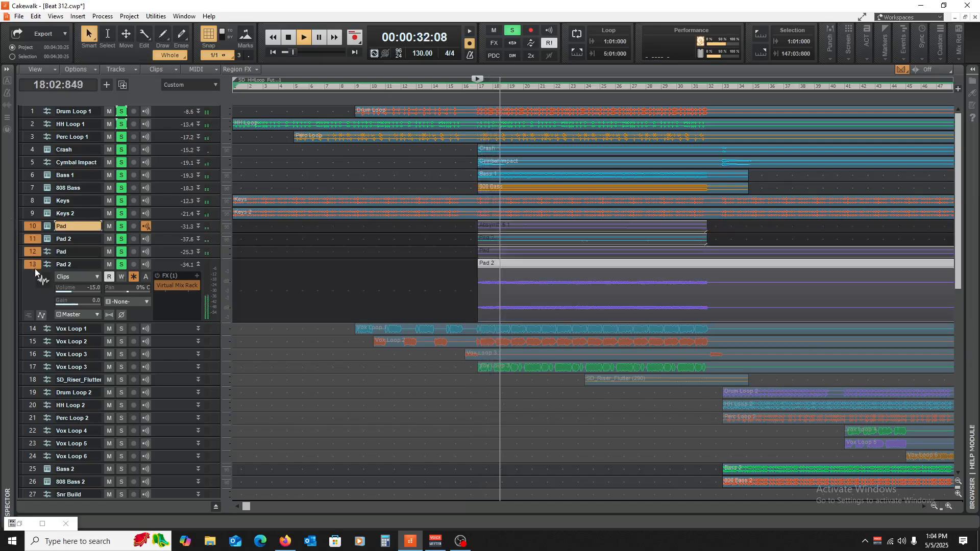
{"action": "left_click", "coordinate": [110, 227]}
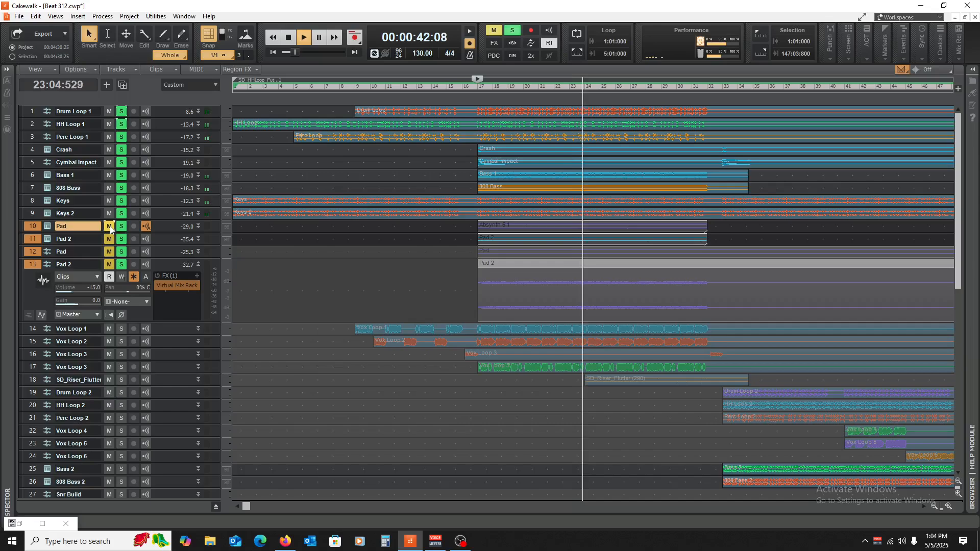
{"action": "left_click", "coordinate": [110, 227]}
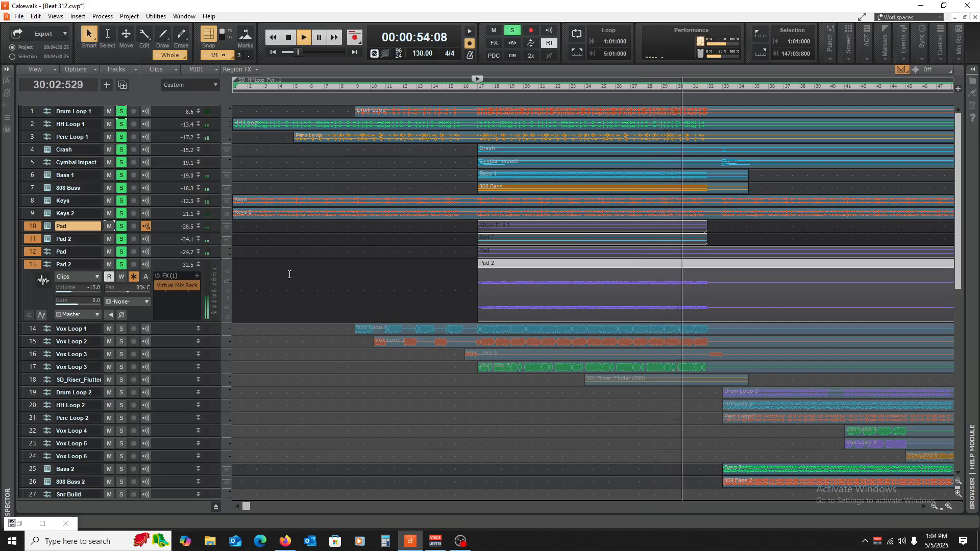
{"action": "key", "text": "space"}
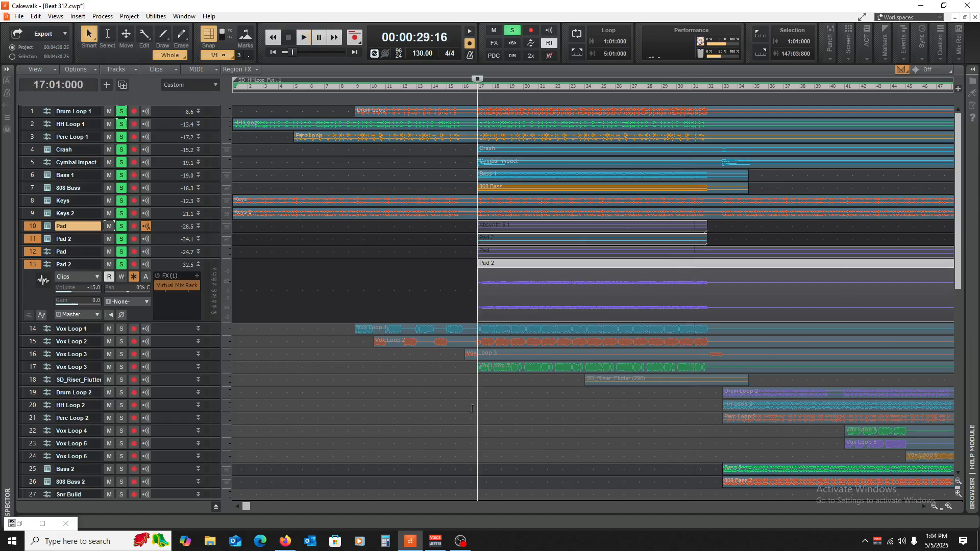
{"action": "left_click", "coordinate": [199, 265]}
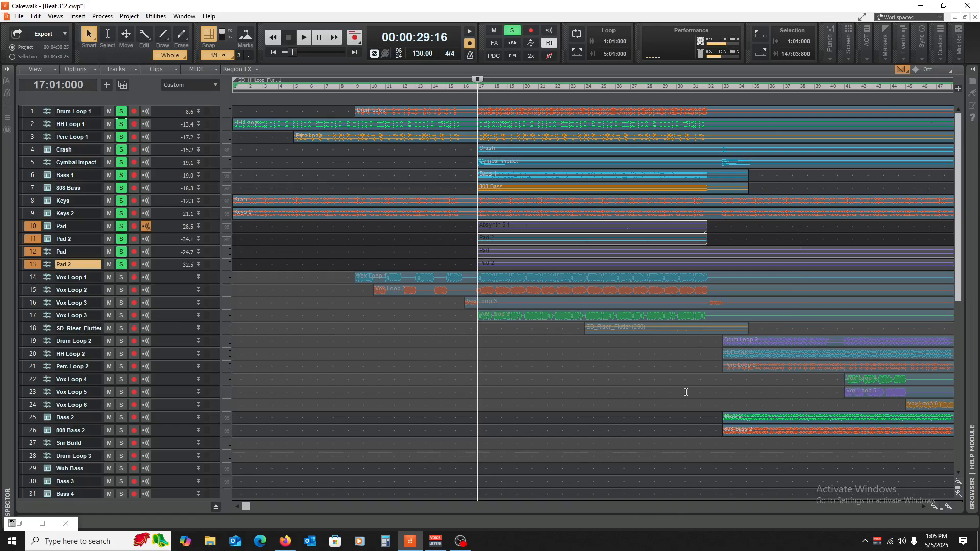
- Solo Vox Loop 1, clear the solo on tracks 1 to 13 and mute tracks 15 to 37, from Vox Loop 2 to Reverse
{"action": "left_click", "coordinate": [122, 278]}
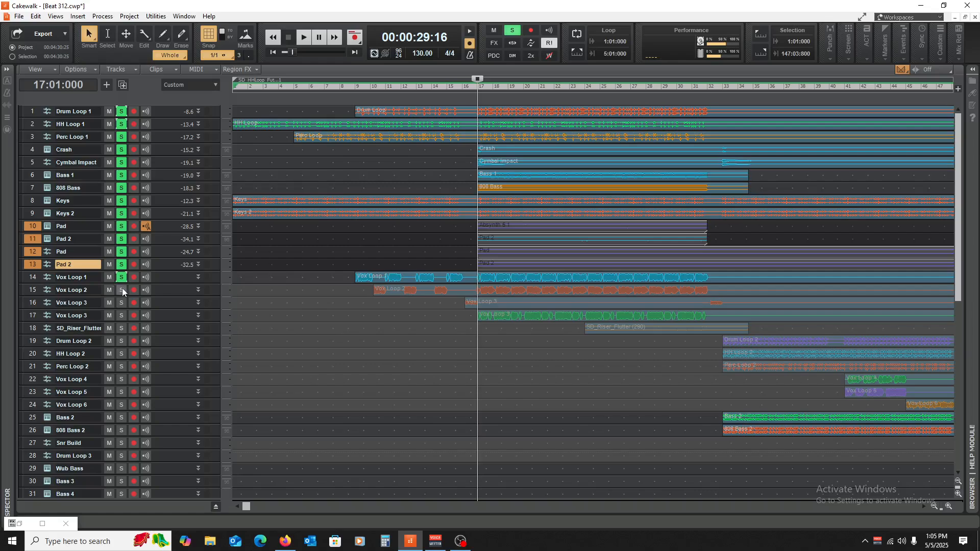
{"action": "left_click_drag", "start_coordinate": [122, 266], "coordinate": [123, 111]}
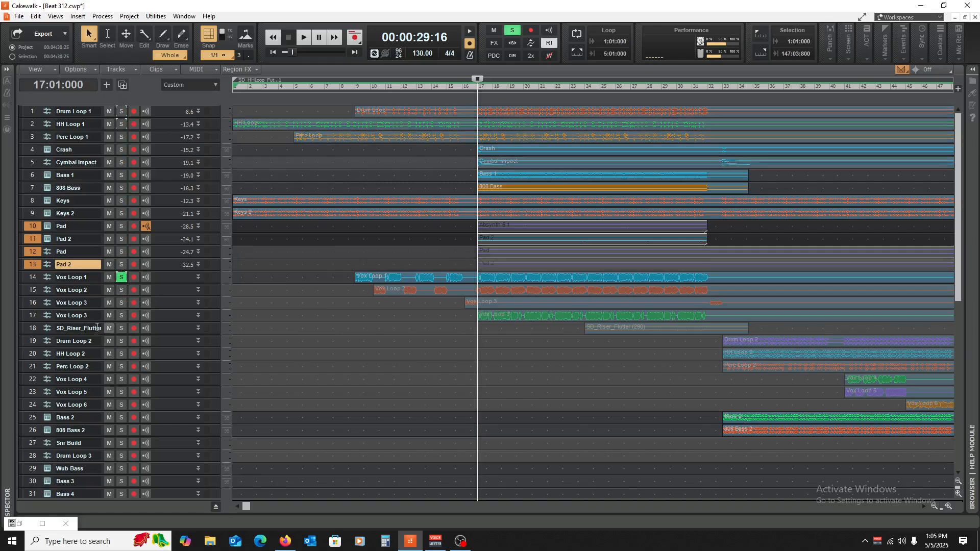
{"action": "left_click_drag", "start_coordinate": [109, 292], "coordinate": [109, 495]}
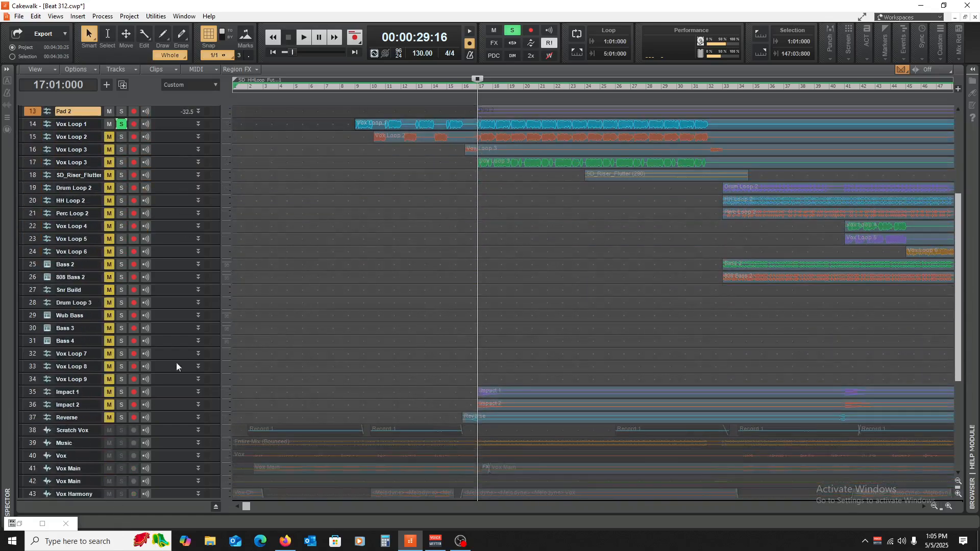
{"action": "scroll", "coordinate": [225, 355], "scroll_direction": "up", "scroll_amount": 5}
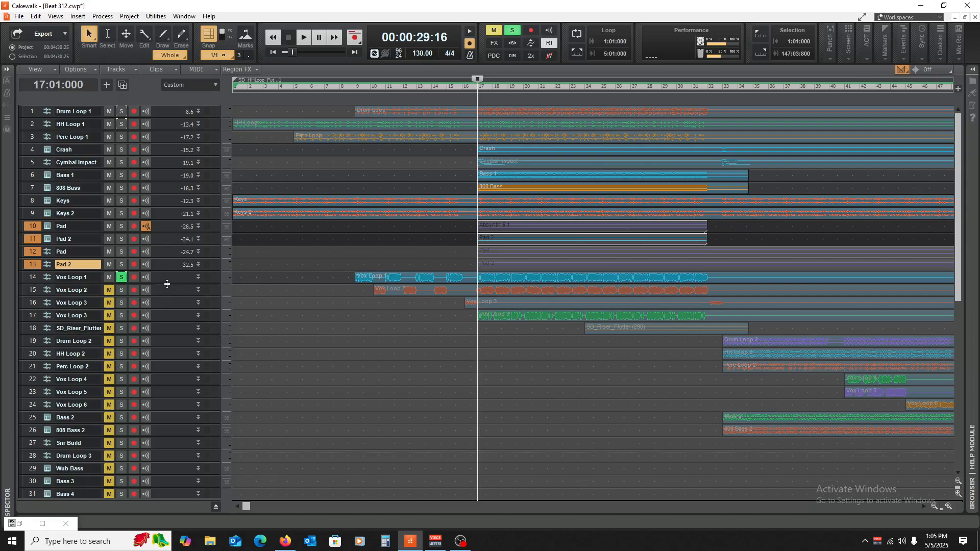
- Expand the vox loop tracks 14 to 16 and play the soloed Vox Loop 1 from measure 9
{"action": "left_click_drag", "start_coordinate": [167, 284], "coordinate": [173, 462]}
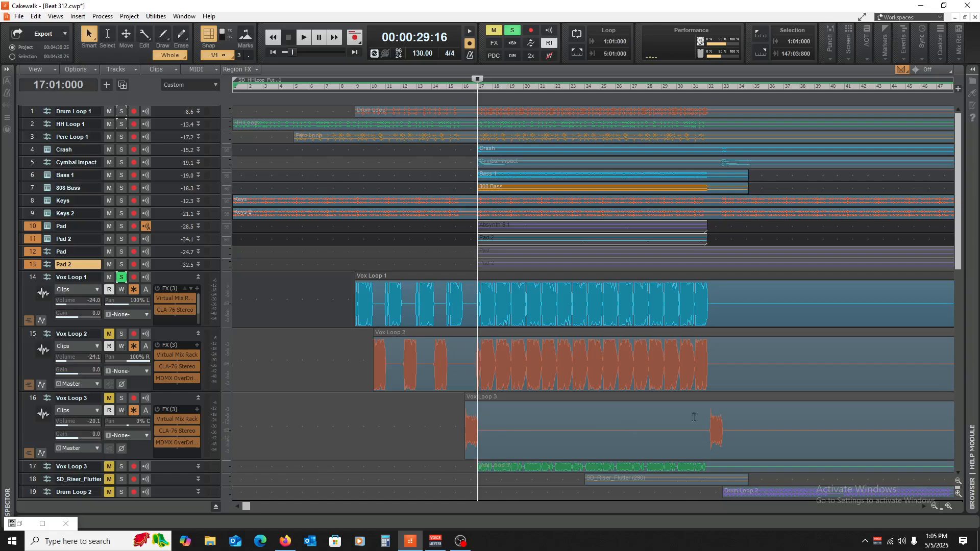
{"action": "left_click", "coordinate": [355, 405]}
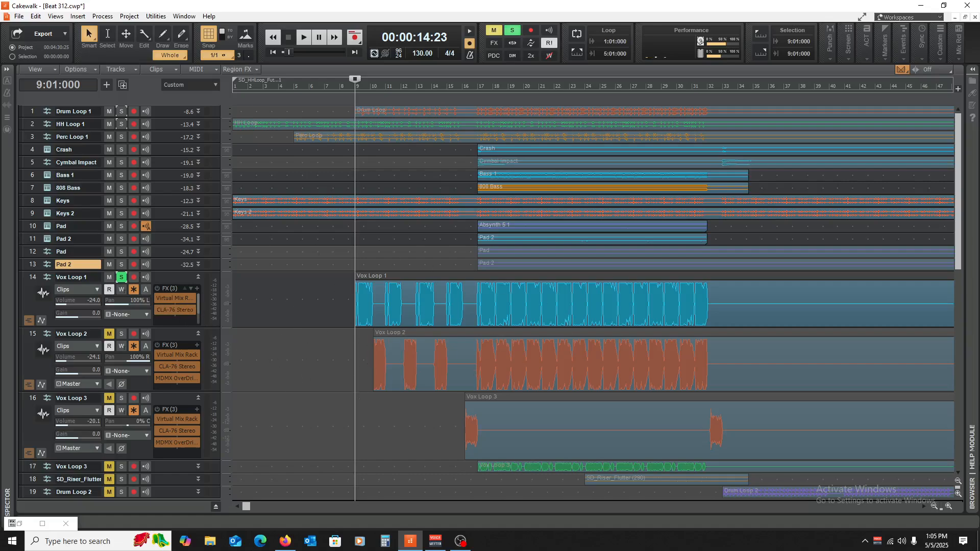
{"action": "left_click", "coordinate": [948, 506]}
{"action": "left_click", "coordinate": [949, 506]}
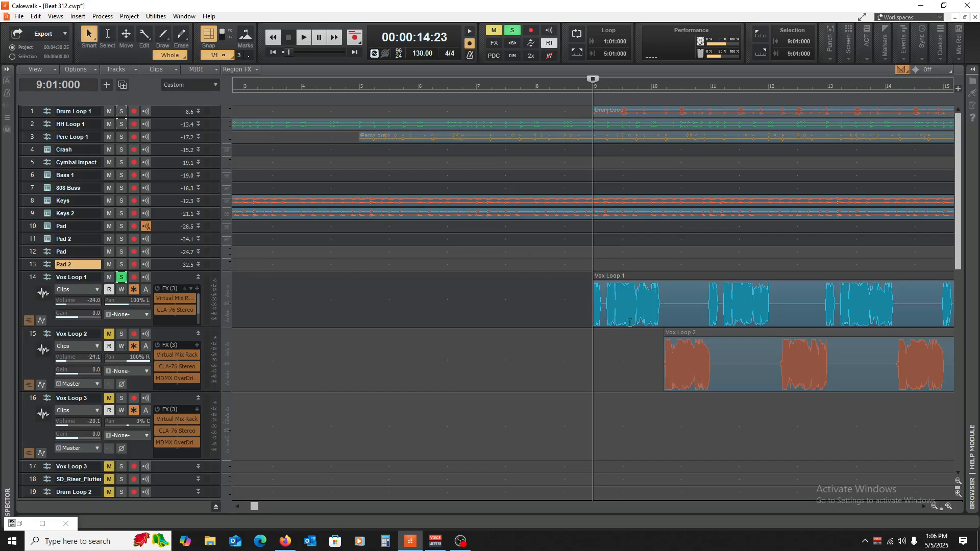
{"action": "key", "text": "space"}
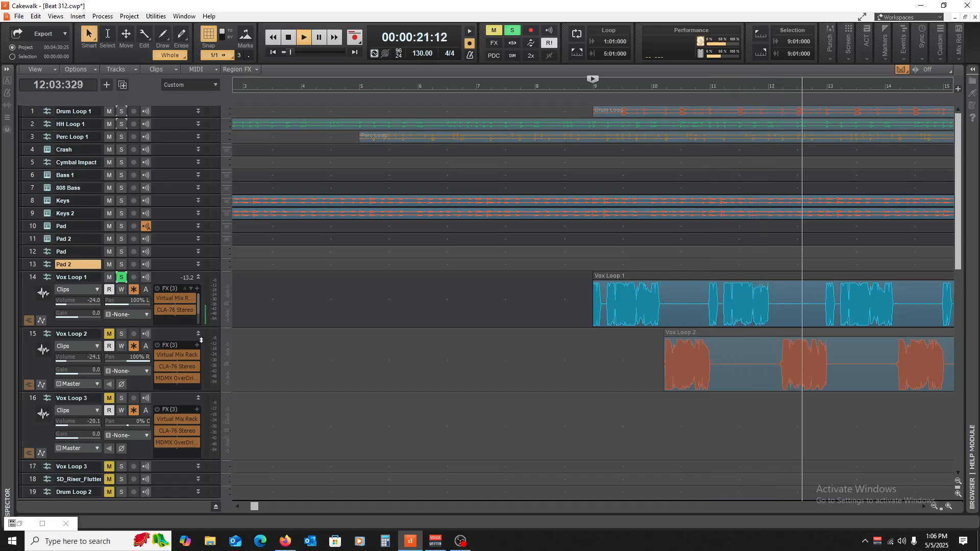
{"action": "key", "text": "space"}
- Collapse track 14, replay Vox Loop 1 from measure 9 up to about measure 16, and expand the track again
{"action": "left_click_drag", "start_coordinate": [167, 328], "coordinate": [175, 395]}
{"action": "left_click", "coordinate": [198, 277]}
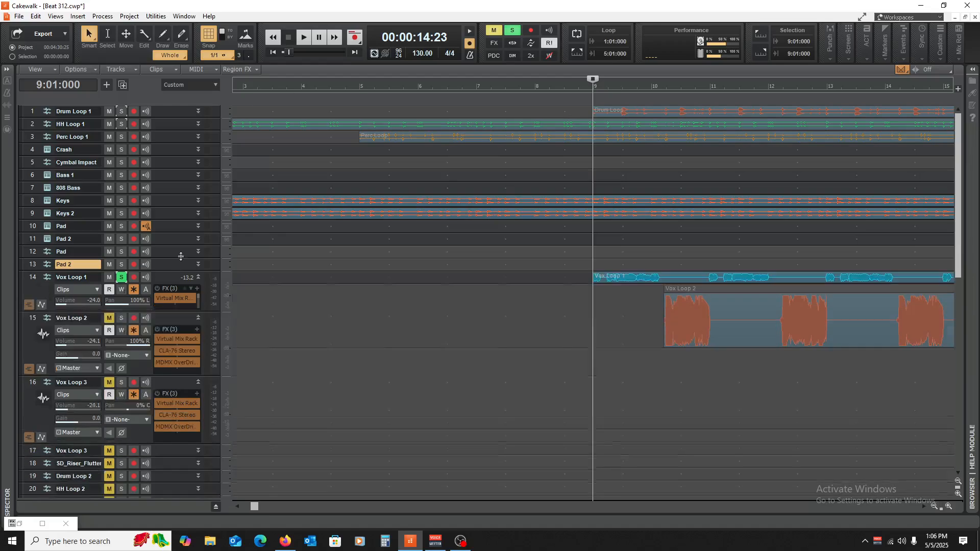
{"action": "left_click_drag", "start_coordinate": [169, 284], "coordinate": [218, 156]}
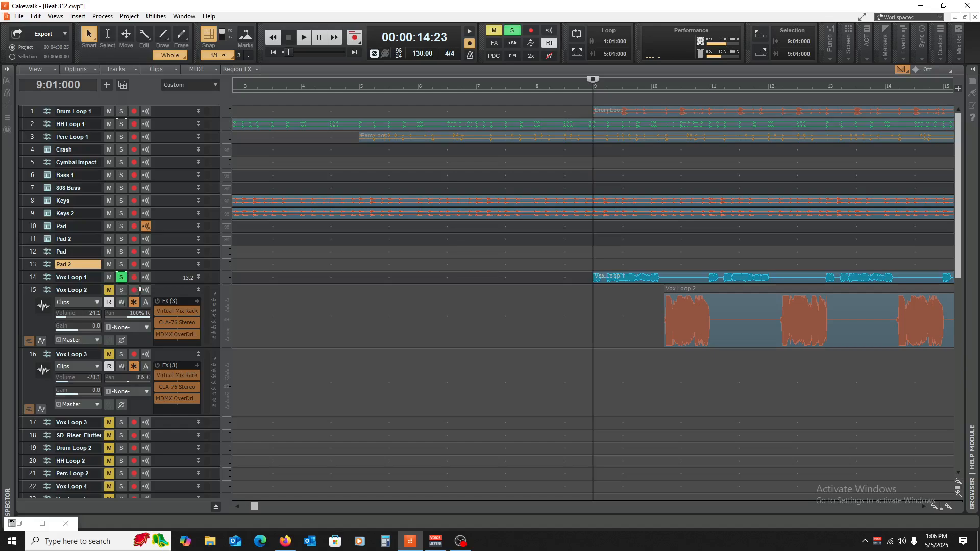
{"action": "key", "text": "space"}
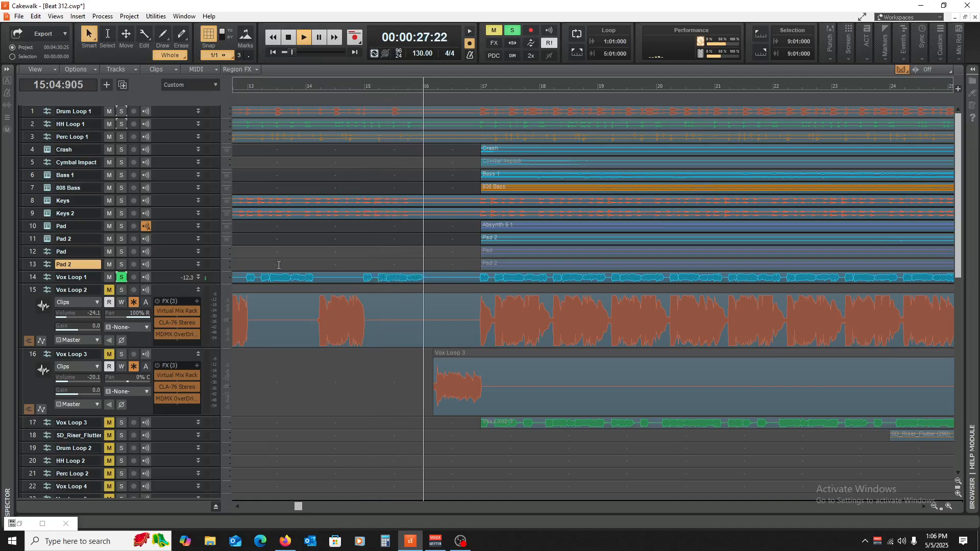
{"action": "key", "text": "space"}
{"action": "left_click_drag", "start_coordinate": [164, 283], "coordinate": [191, 335]}
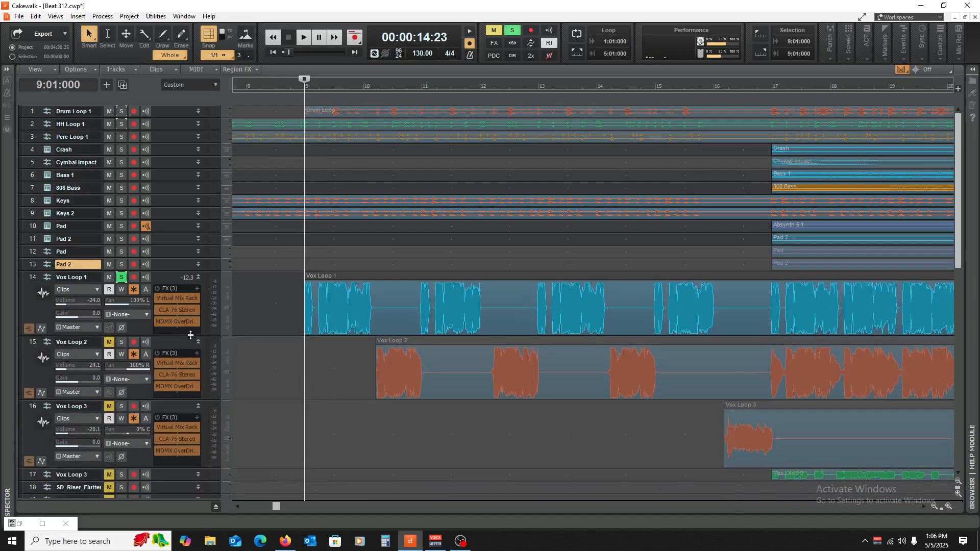
- Unmute Vox Loop 2, solo it in place of Vox Loop 1 and play it from measure 10
{"action": "left_click", "coordinate": [110, 343]}
{"action": "left_click", "coordinate": [121, 342]}
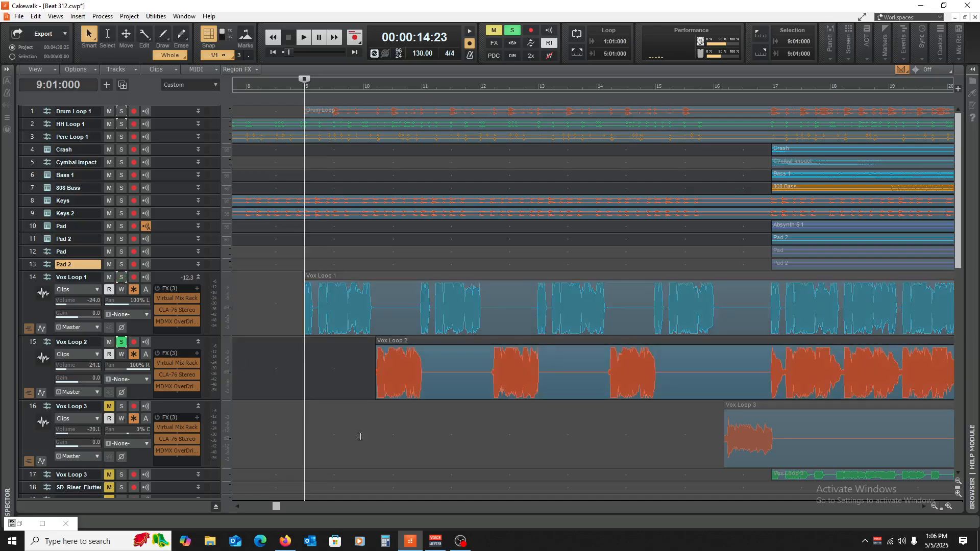
{"action": "left_click", "coordinate": [366, 421]}
{"action": "key", "text": "space"}
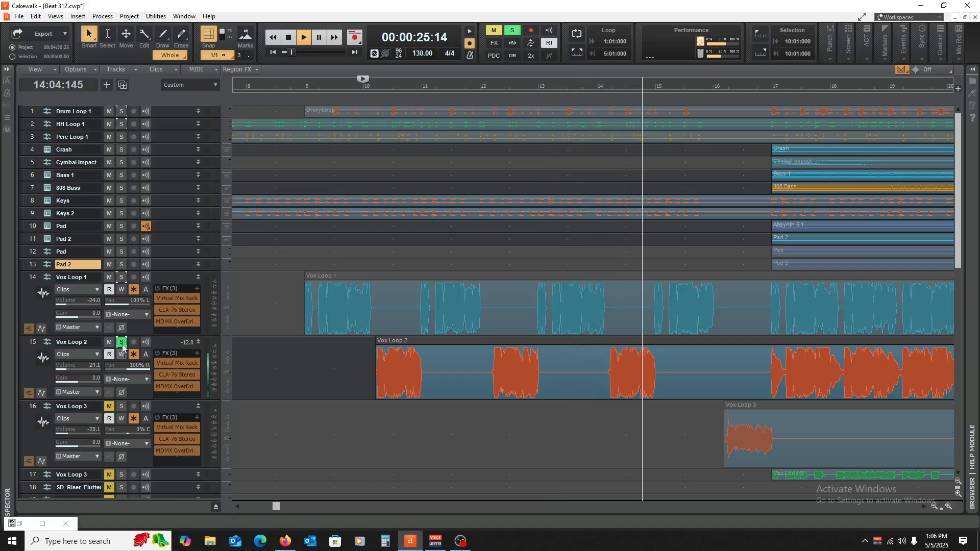
{"action": "key", "text": "space"}
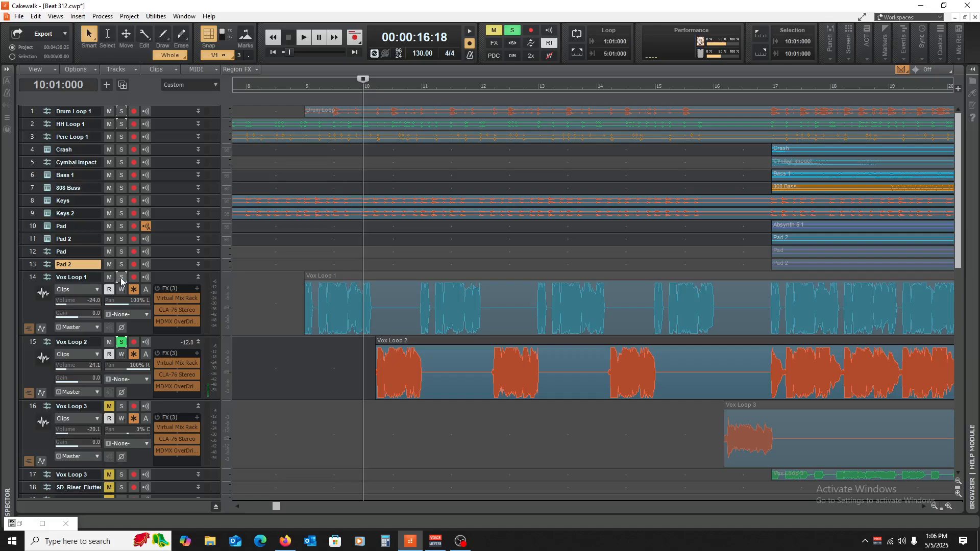
- Add Vox Loop 1 to the solo and play both vox loops together from measure 9
{"action": "left_click", "coordinate": [121, 278]}
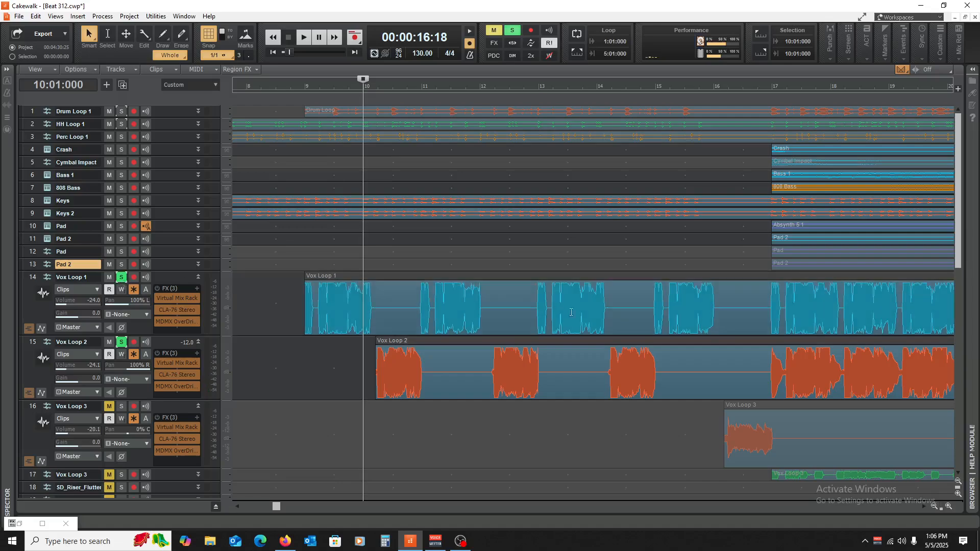
{"action": "left_click", "coordinate": [299, 381]}
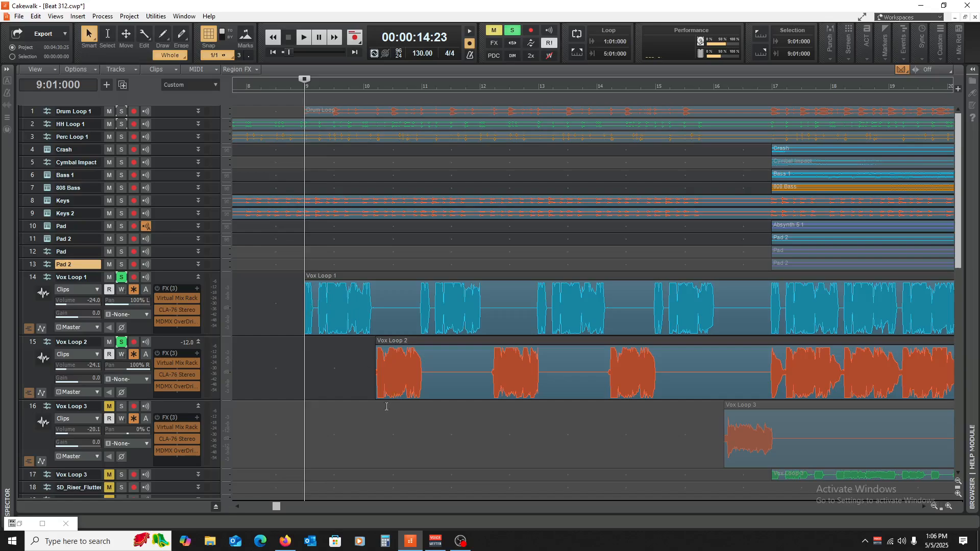
{"action": "key", "text": "space"}
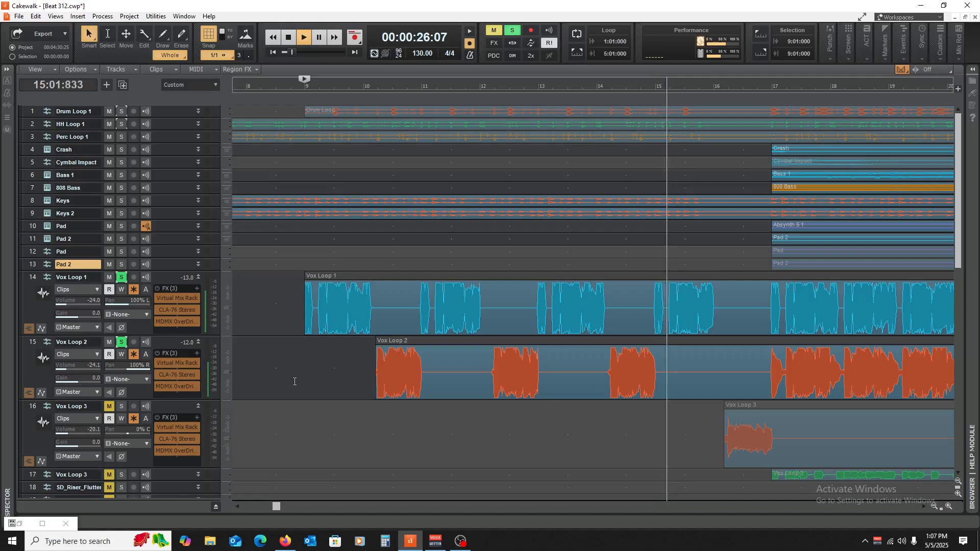
{"action": "key", "text": "space"}
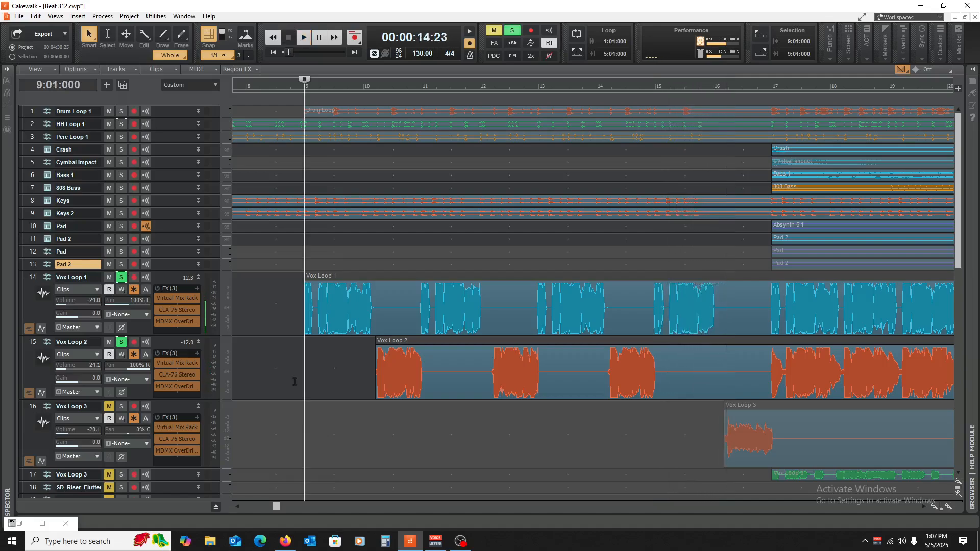
- Unmute and solo Vox Loop 3 on track 16 with the other two loops and play from measure 16
{"action": "left_click", "coordinate": [120, 407]}
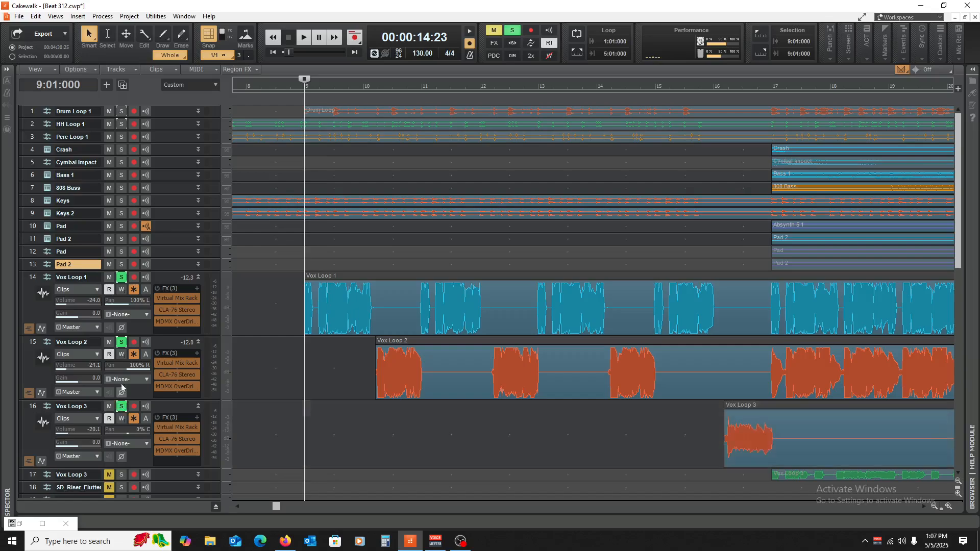
{"action": "left_click", "coordinate": [708, 451]}
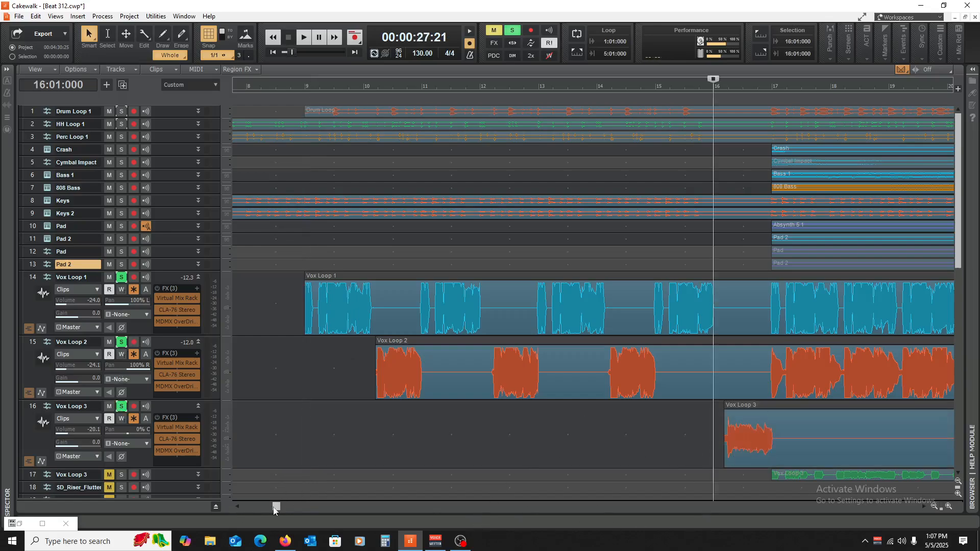
{"action": "left_click_drag", "start_coordinate": [274, 509], "coordinate": [277, 511]}
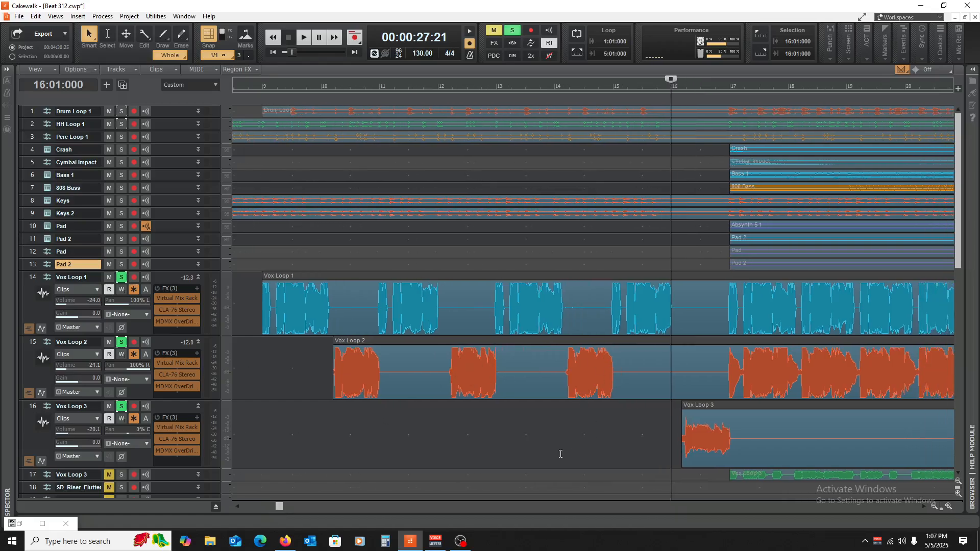
{"action": "scroll", "coordinate": [560, 454], "scroll_direction": "down", "scroll_amount": 3}
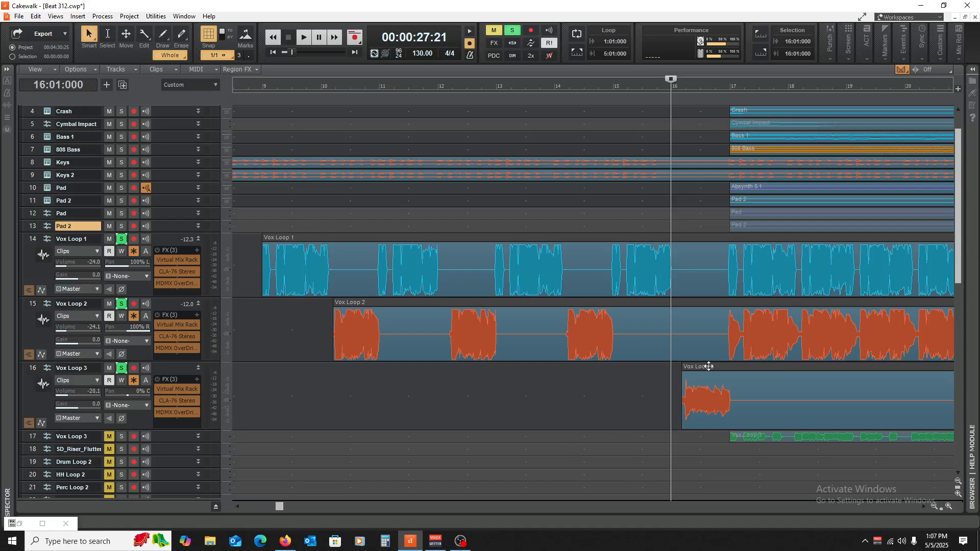
{"action": "key", "text": "space"}
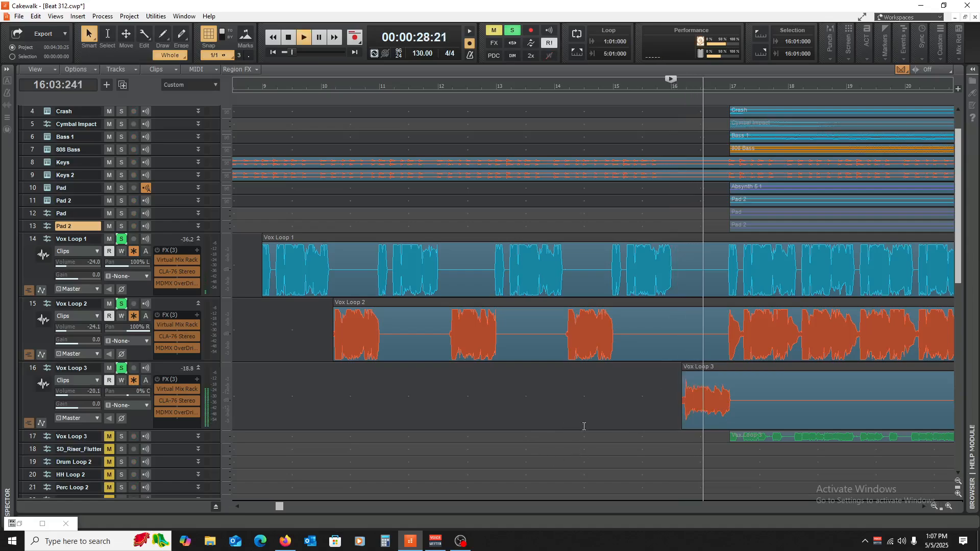
{"action": "key", "text": "space"}
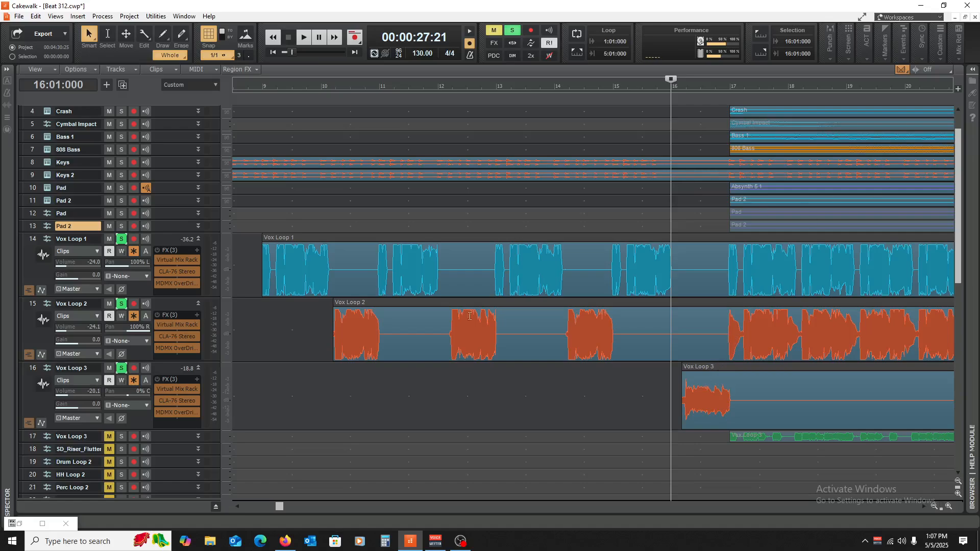
- Clear the solo on Vox Loops 1, 2 and 3 and play them with the full beat from measure 9
{"action": "left_click", "coordinate": [121, 239]}
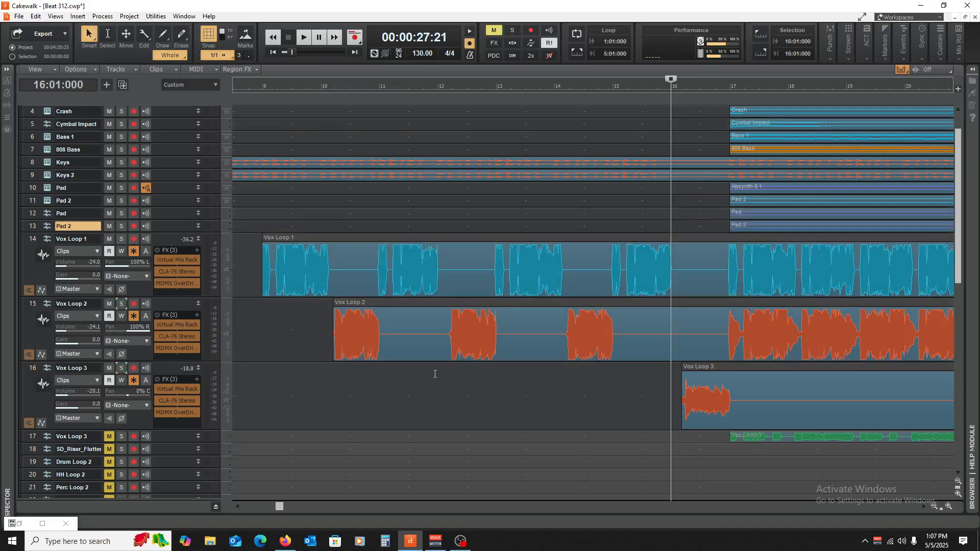
{"action": "left_click", "coordinate": [258, 406]}
{"action": "key", "text": "space"}
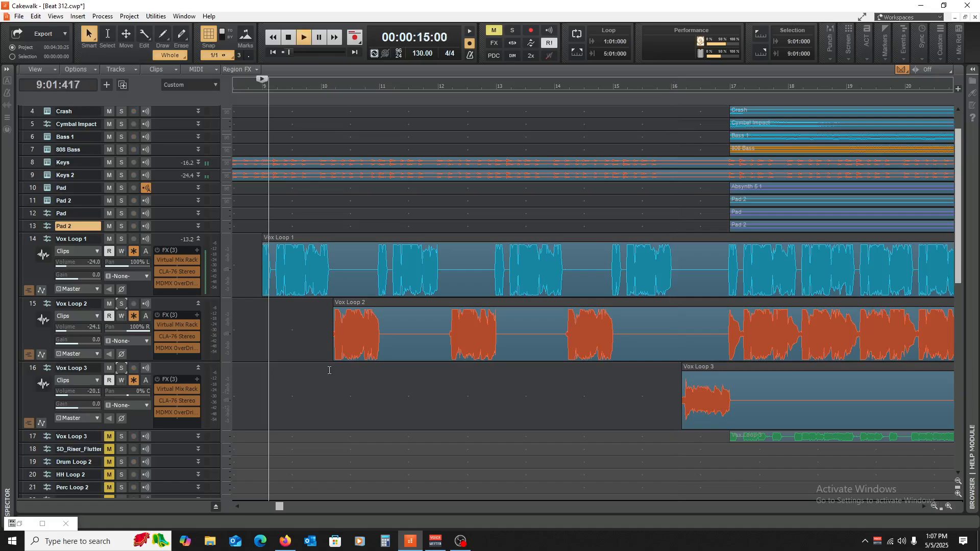
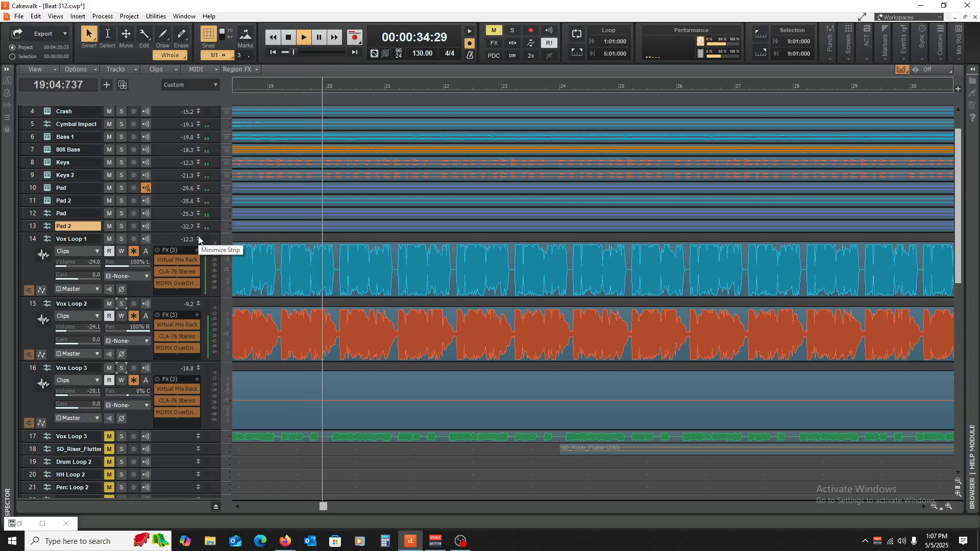
{"action": "key", "text": "space"}
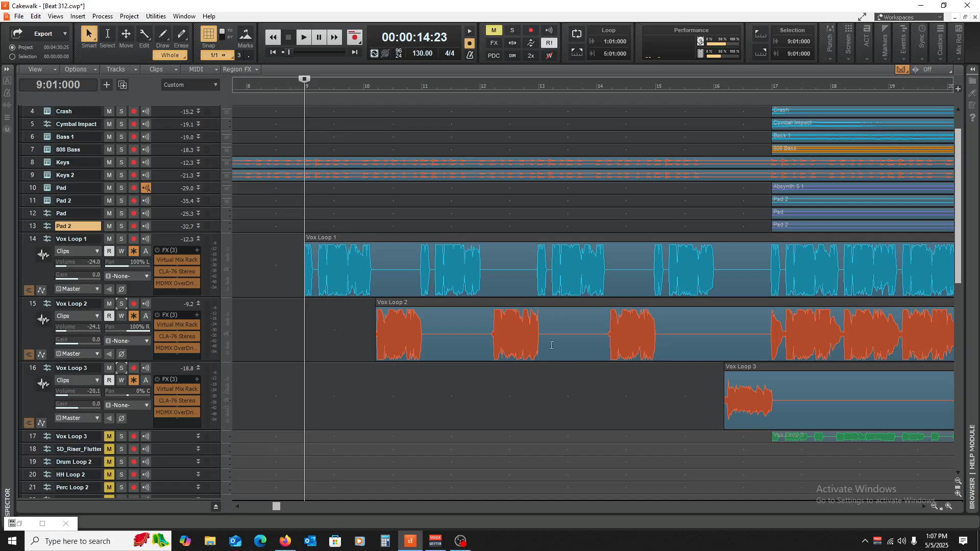
- Solo Vox Loop 1, toggle the Vox Loop 2 solo on and off, and play Vox Loop 1 alone from measure 17
{"action": "left_click", "coordinate": [770, 463]}
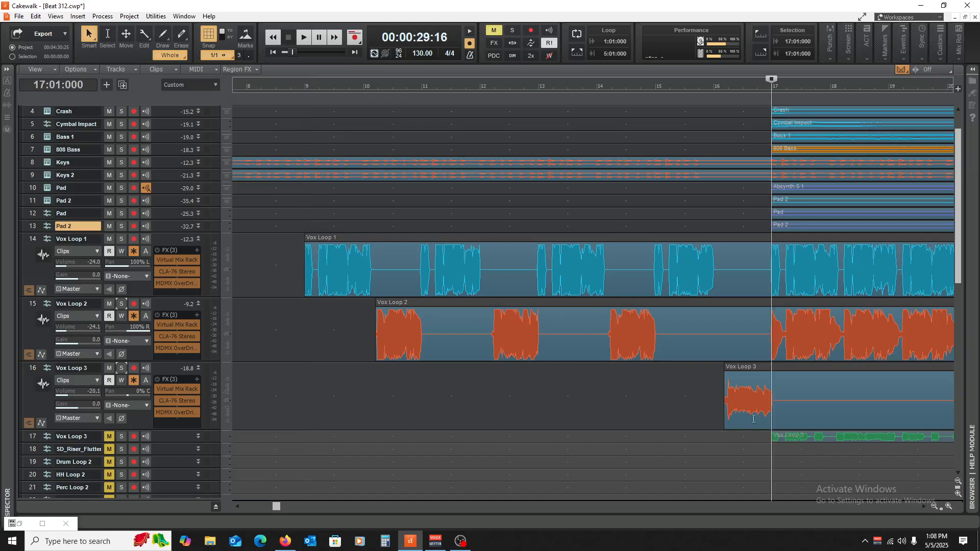
{"action": "left_click", "coordinate": [121, 239]}
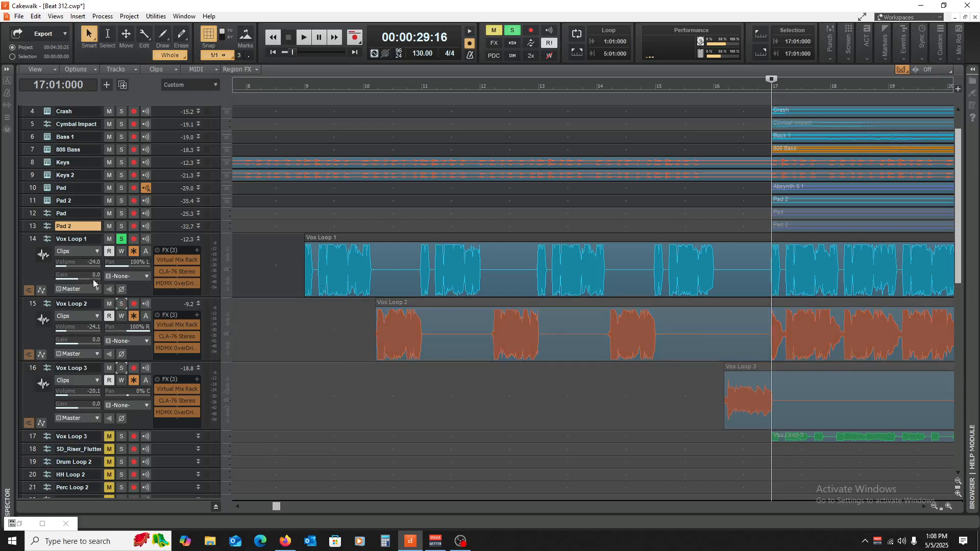
{"action": "left_click", "coordinate": [121, 305]}
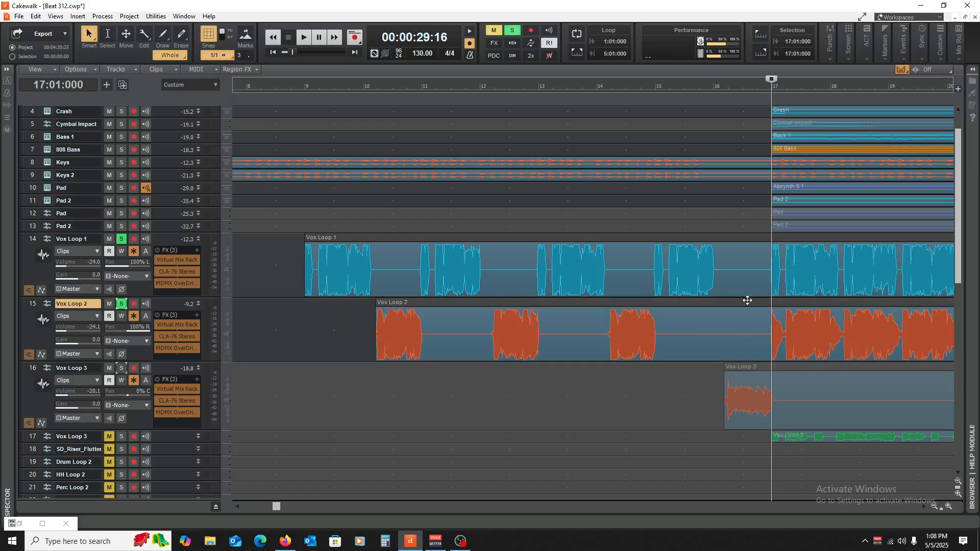
{"action": "left_click", "coordinate": [121, 304]}
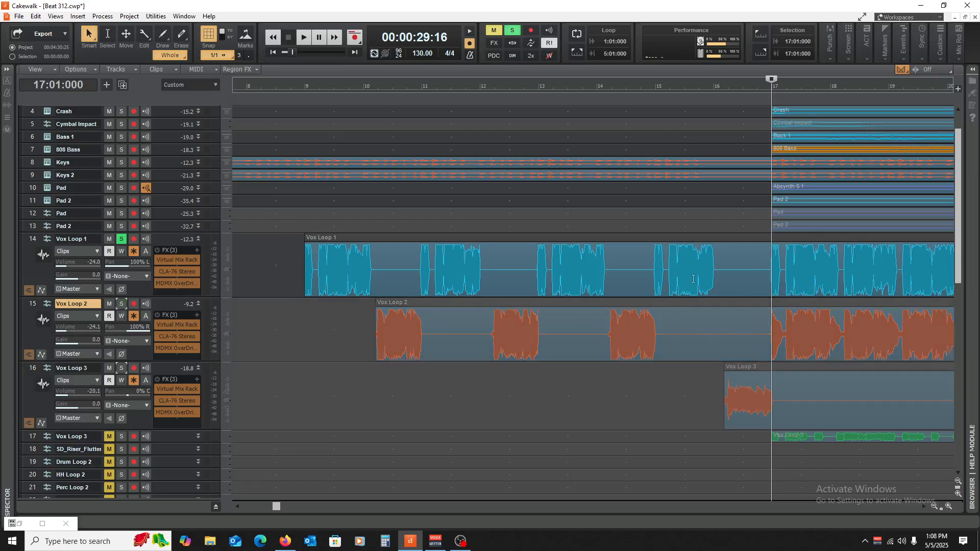
{"action": "key", "text": "space"}
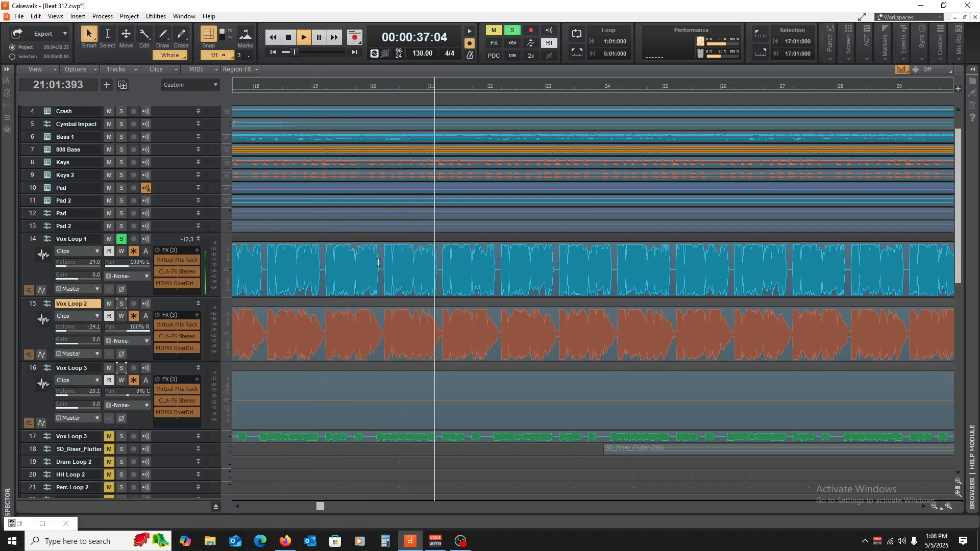
{"action": "key", "text": "space"}
- Solo Vox Loop 2, clear the solo on Vox Loop 1, and play Vox Loop 2 alone from measure 17
{"action": "left_click", "coordinate": [121, 304]}
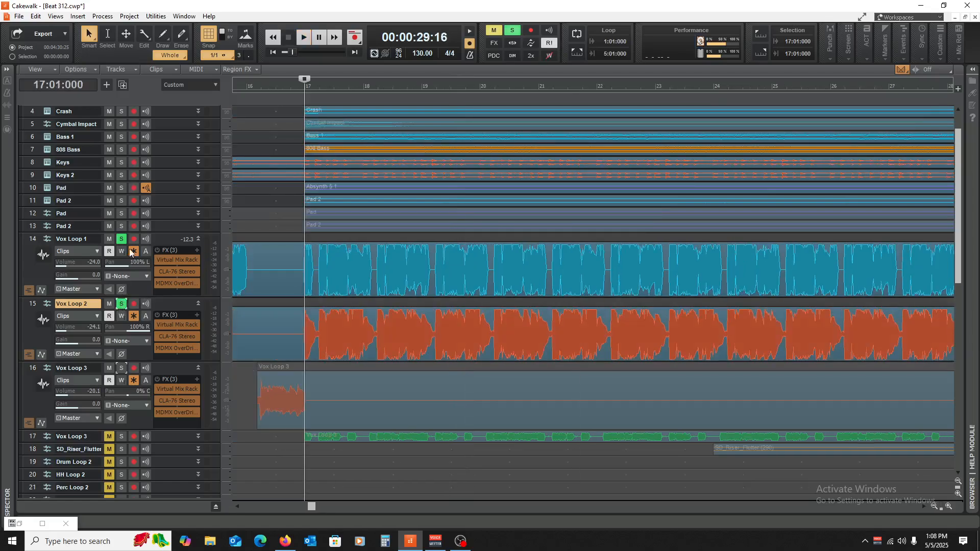
{"action": "left_click", "coordinate": [121, 239]}
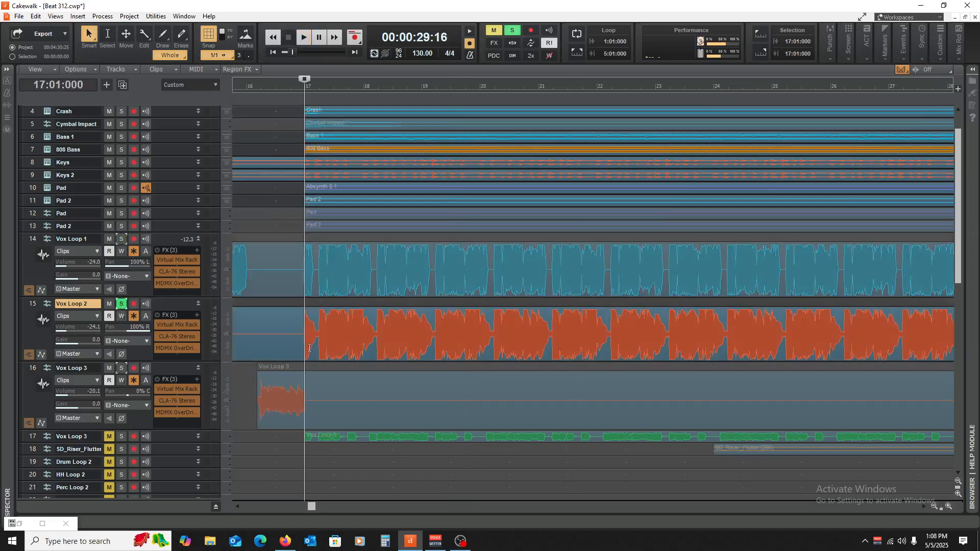
{"action": "key", "text": "space"}
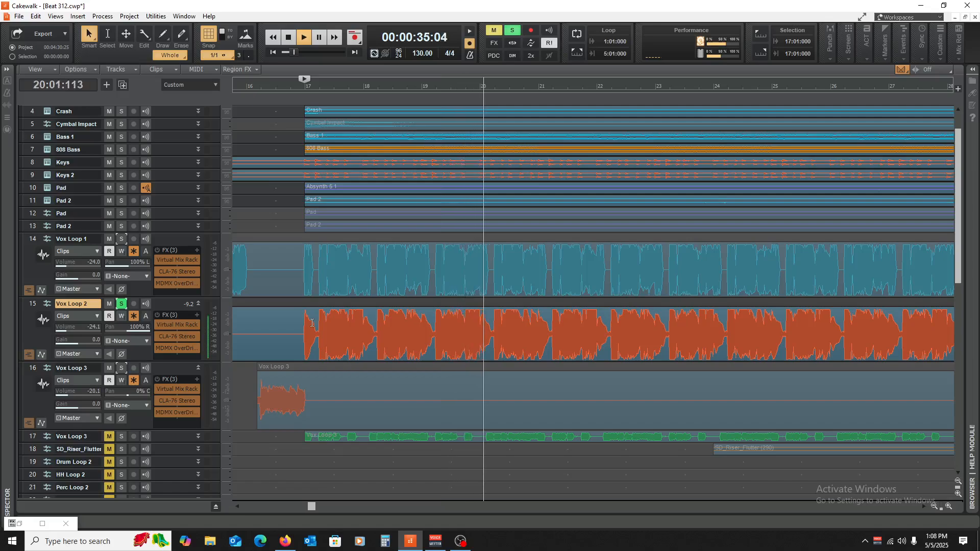
{"action": "key", "text": "space"}
- Add Vox Loop 1 to the solo, play both vox loops from measure 17, and collapse the Vox Loop 1 track
{"action": "left_click", "coordinate": [121, 239]}
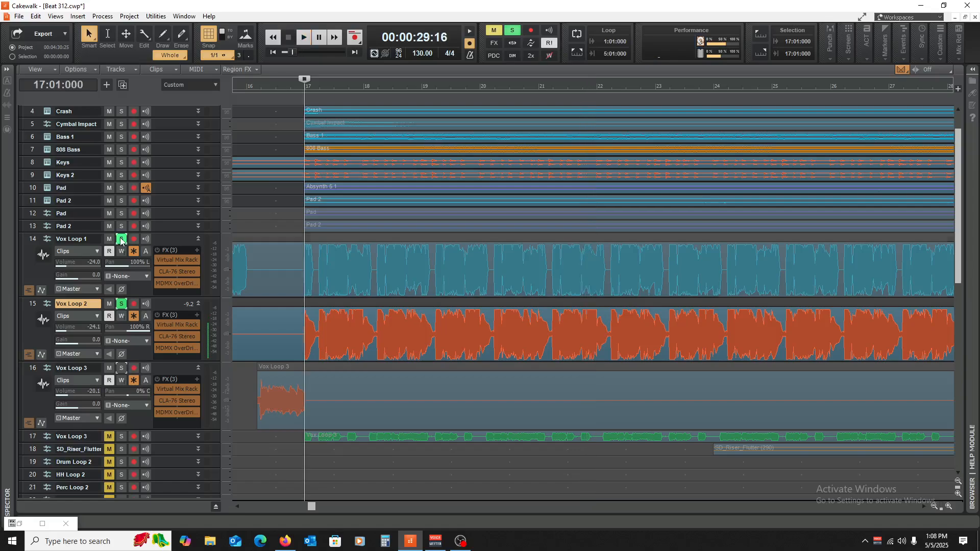
{"action": "key", "text": "space"}
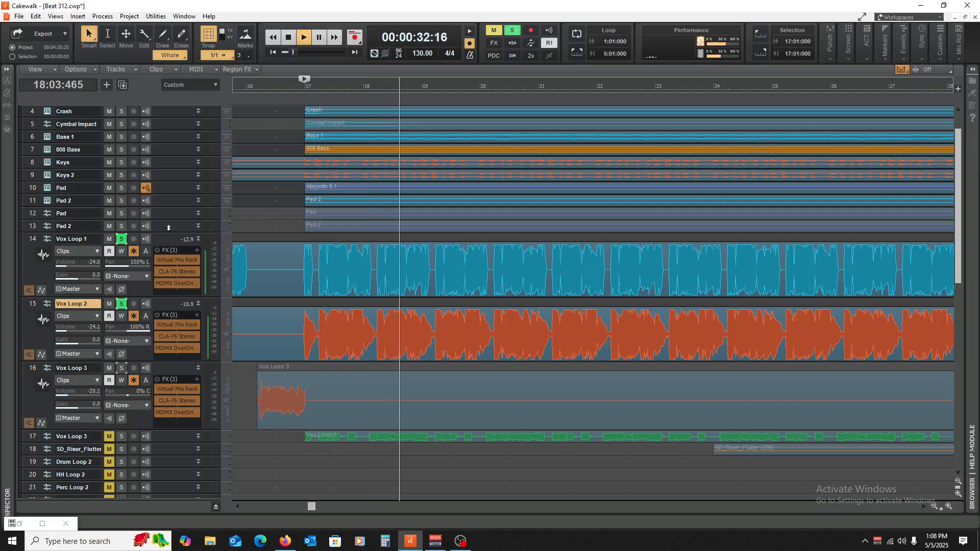
{"action": "left_click", "coordinate": [195, 245]}
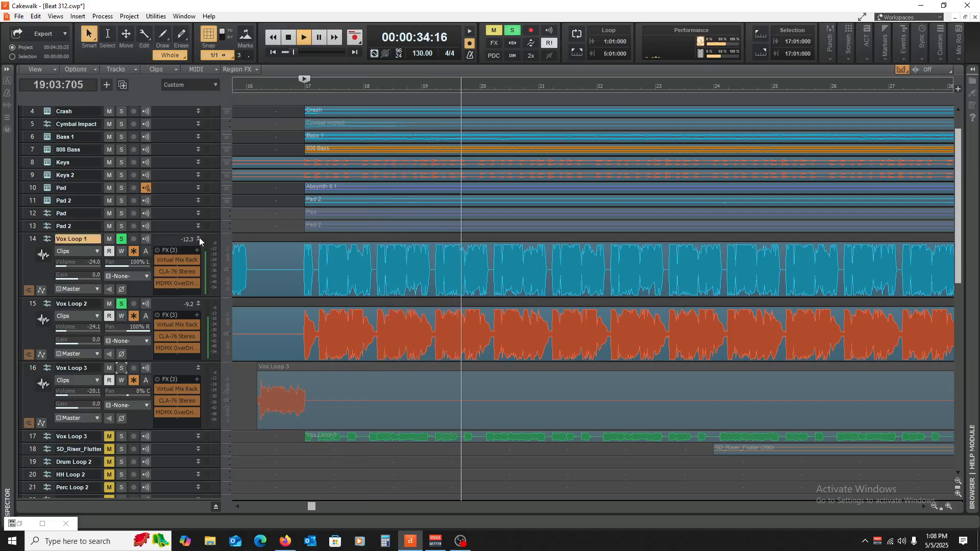
{"action": "left_click", "coordinate": [199, 239]}
{"action": "key", "text": "space"}
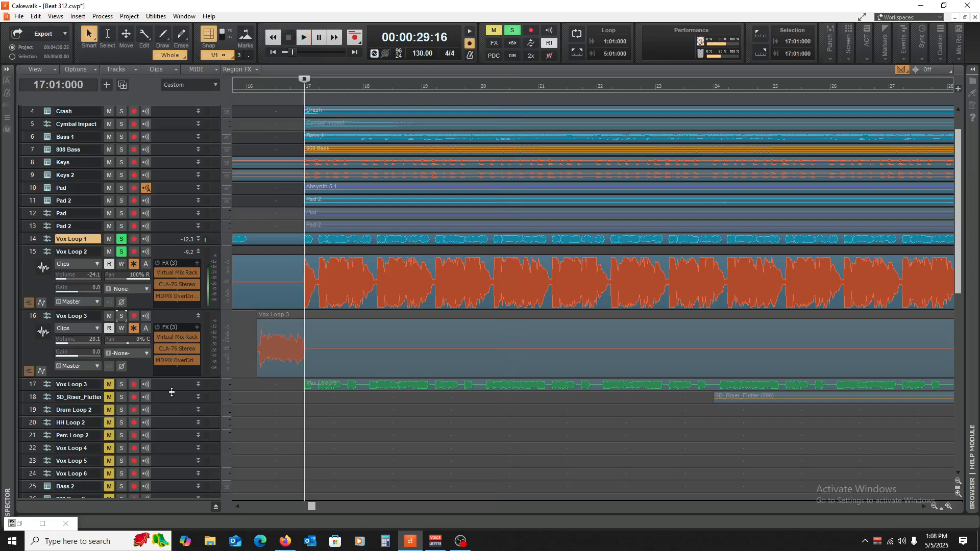
- Expand and unmute Vox Loop 3 on track 17, solo it without Vox Loops 1 and 2, and play it from measure 17
{"action": "left_click_drag", "start_coordinate": [171, 392], "coordinate": [178, 469]}
{"action": "left_click", "coordinate": [122, 384]}
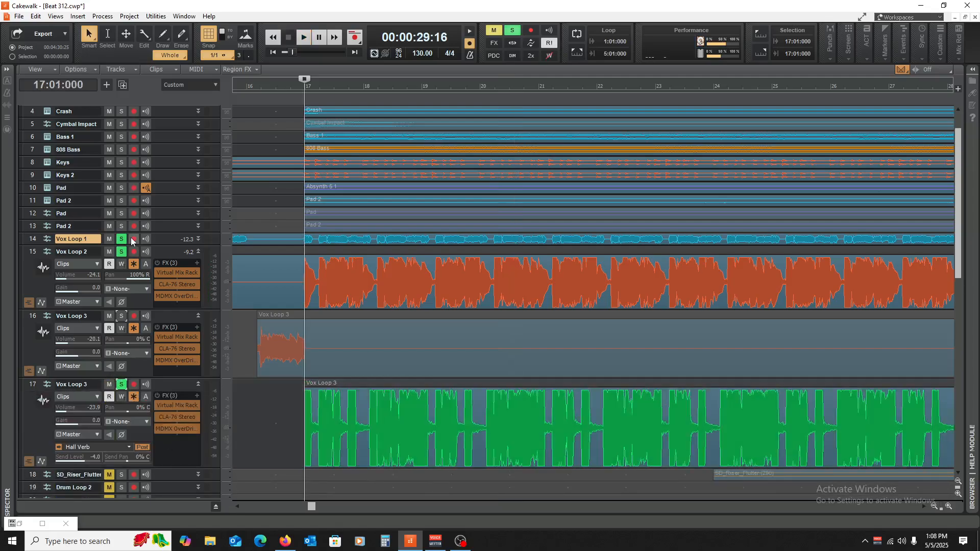
{"action": "left_click", "coordinate": [123, 239]}
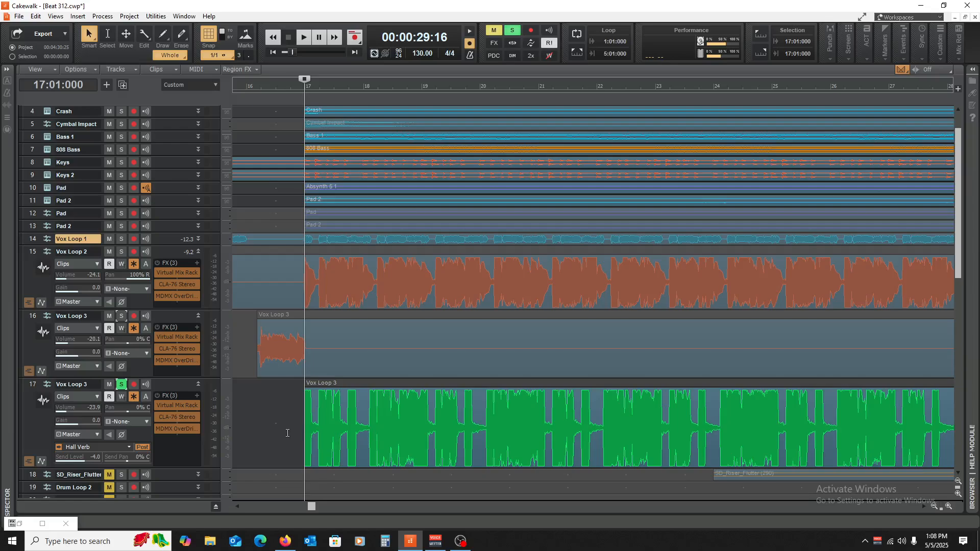
{"action": "key", "text": "space"}
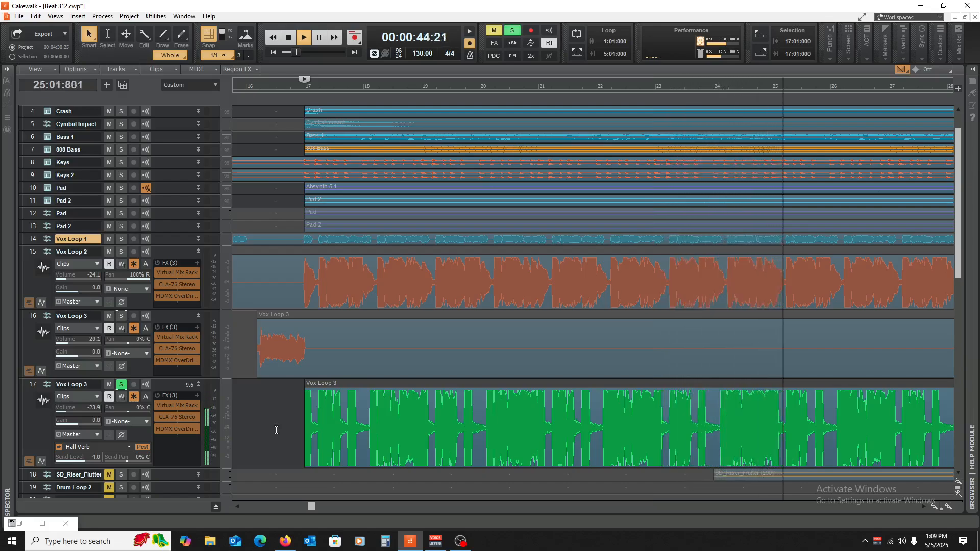
{"action": "key", "text": "space"}
- Solo all four vox loop tracks, 14 through 17, and play them together from measure 17
{"action": "left_click", "coordinate": [121, 384]}
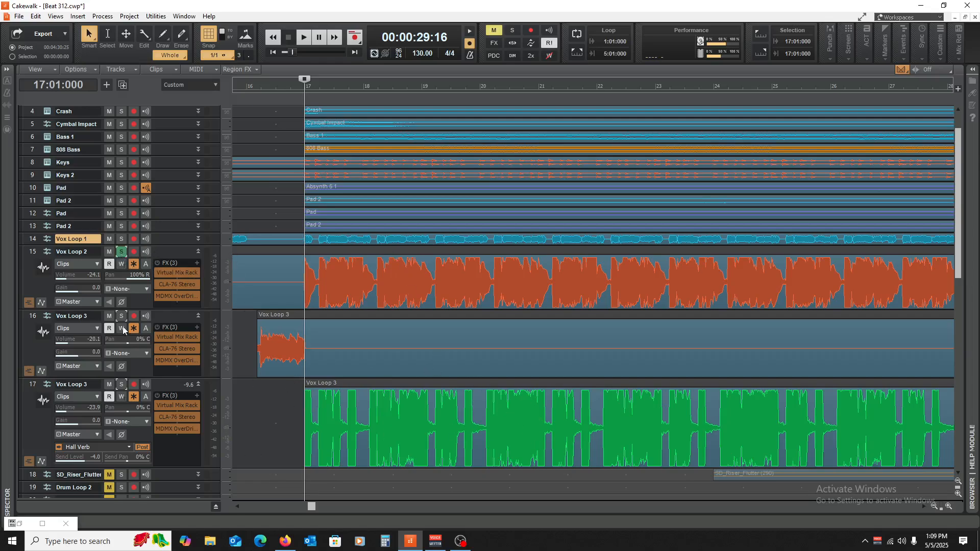
{"action": "left_click_drag", "start_coordinate": [122, 315], "coordinate": [121, 384]}
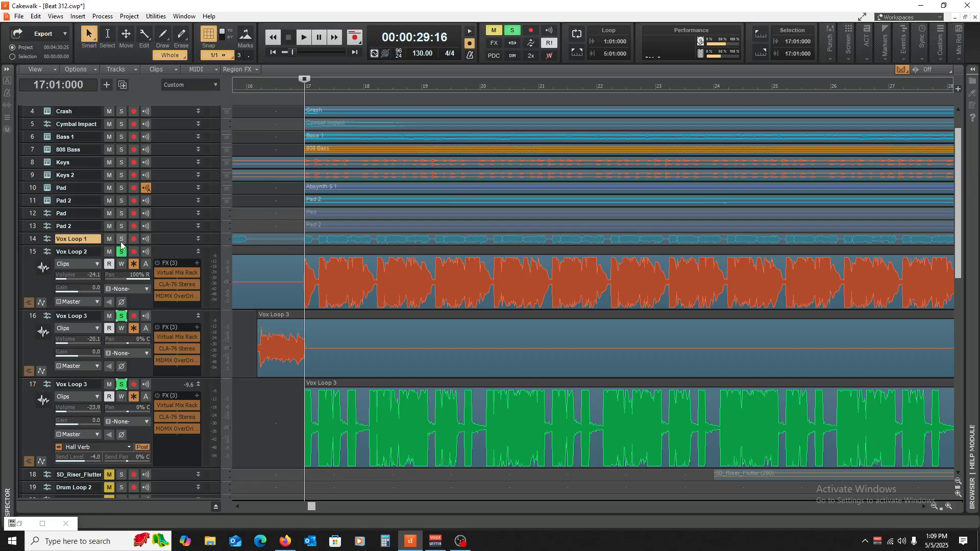
{"action": "key", "text": "space"}
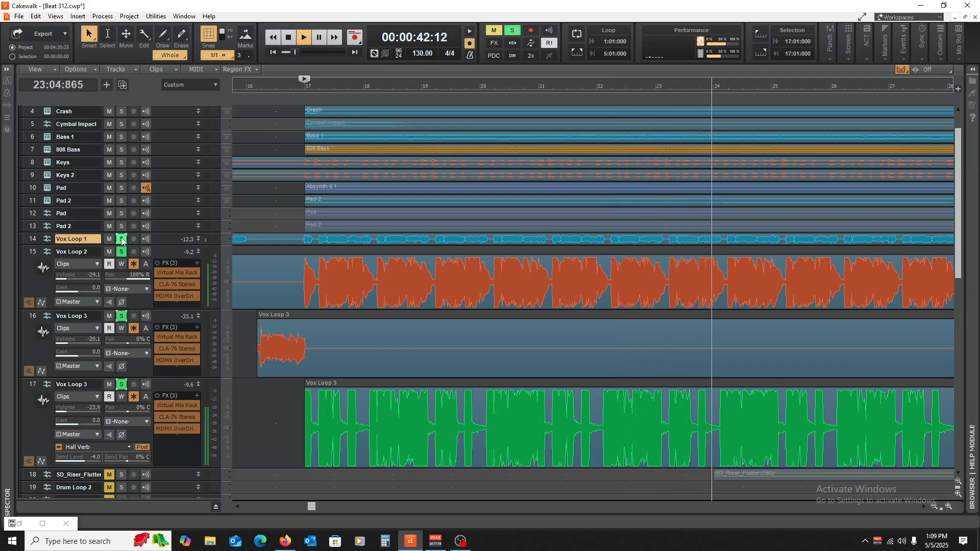
{"action": "key", "text": "space"}
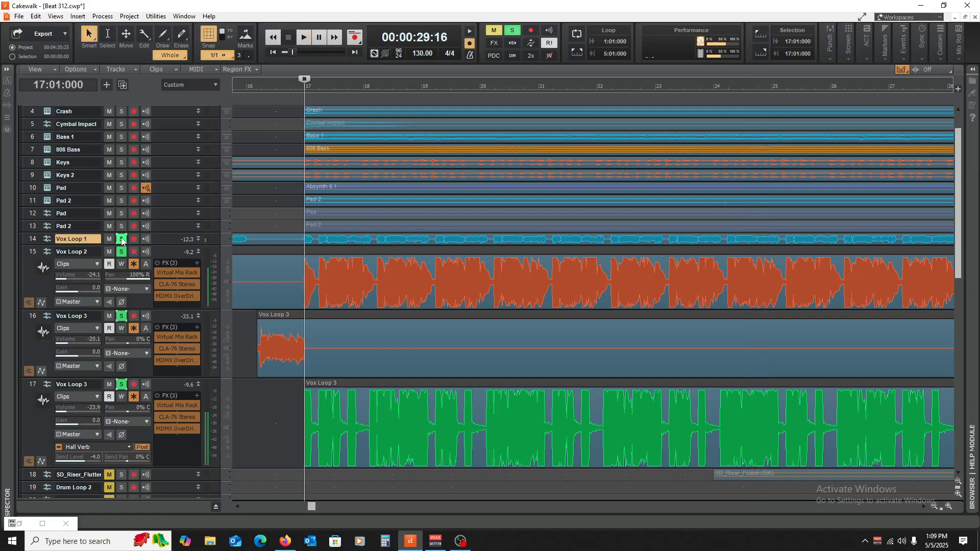
- Clear the solo on all vox loops, collapse tracks 15 to 17, and play the full beat from measure 17
{"action": "left_click", "coordinate": [121, 385], "text": "ctrl"}
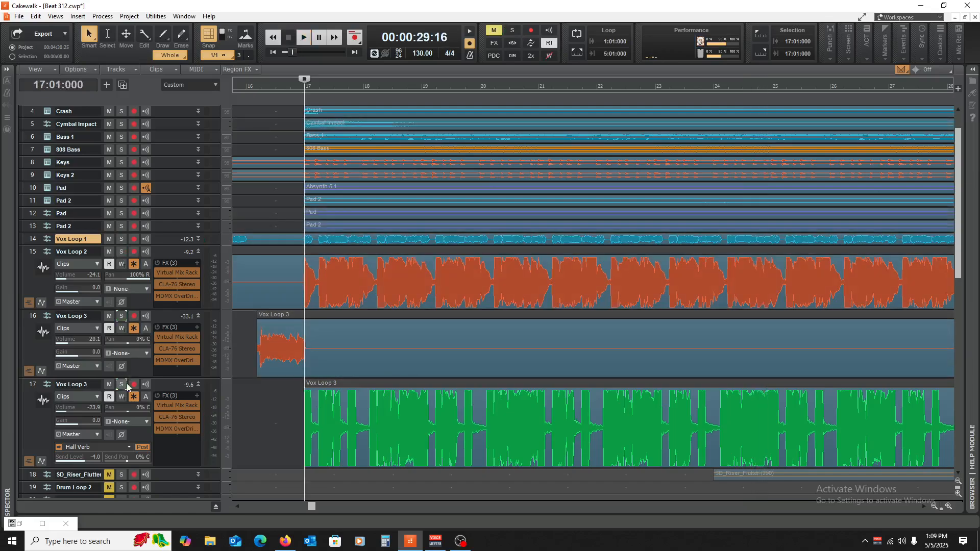
{"action": "left_click", "coordinate": [200, 252]}
{"action": "left_click", "coordinate": [198, 264]}
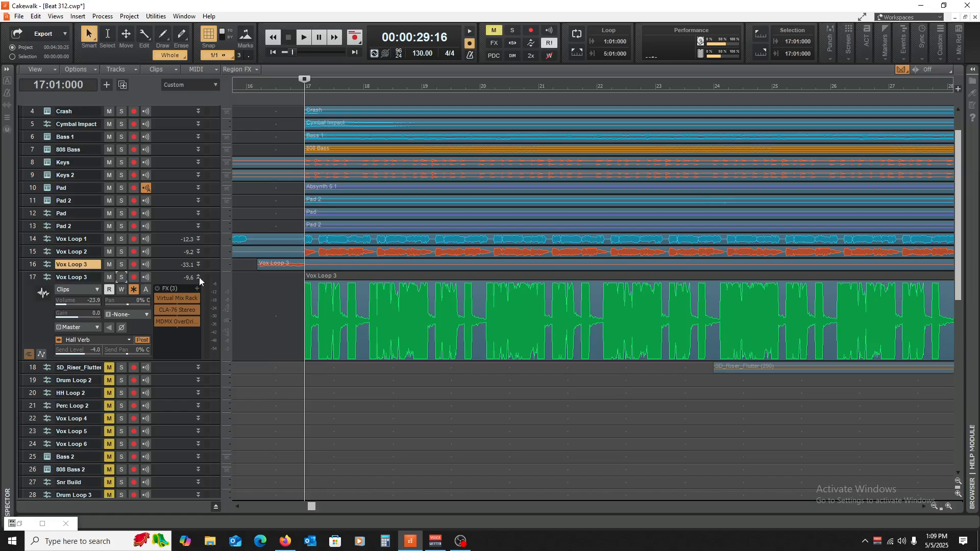
{"action": "left_click", "coordinate": [199, 277]}
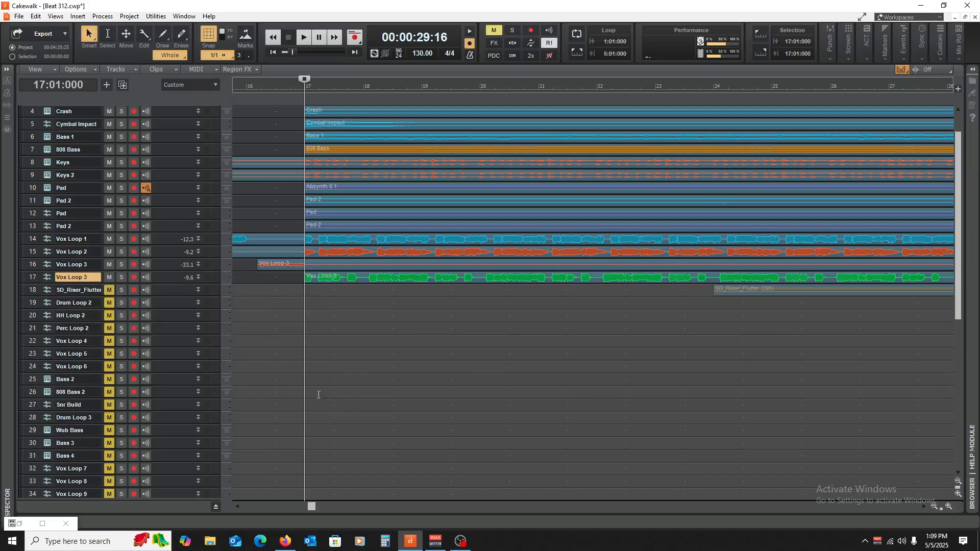
{"action": "key", "text": "space"}
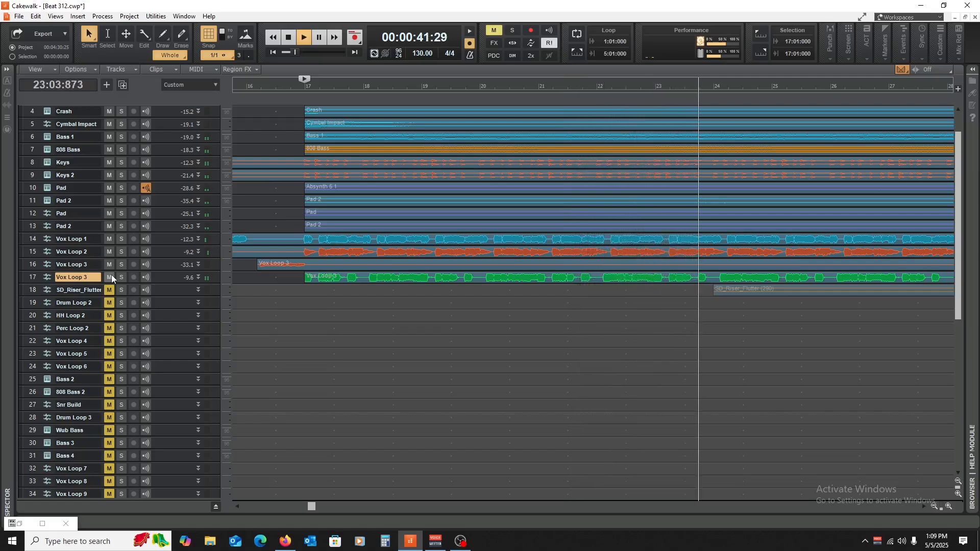
{"action": "key", "text": "space"}
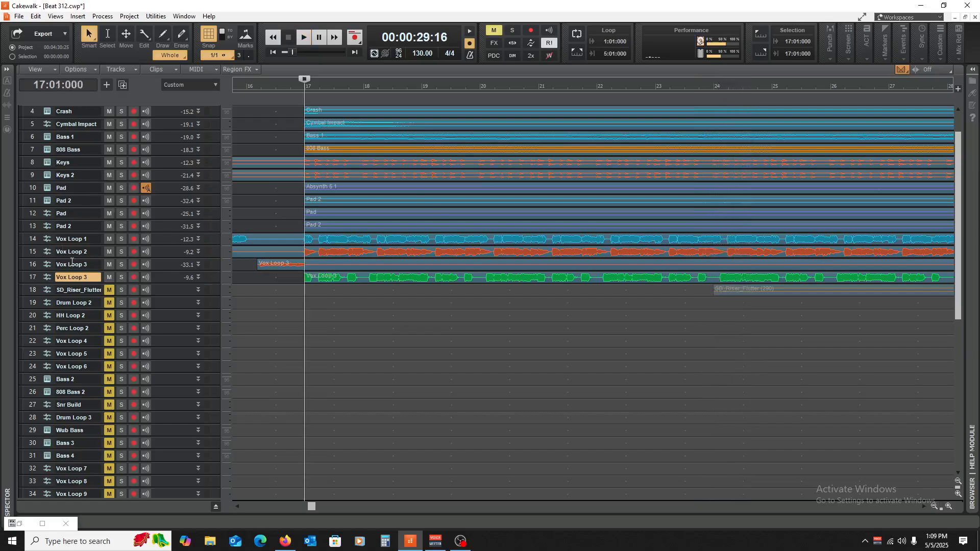
- Unmute, expand and solo the SD_Riser_Flutter track, and play the riser alone from measure 24
{"action": "left_click", "coordinate": [110, 293]}
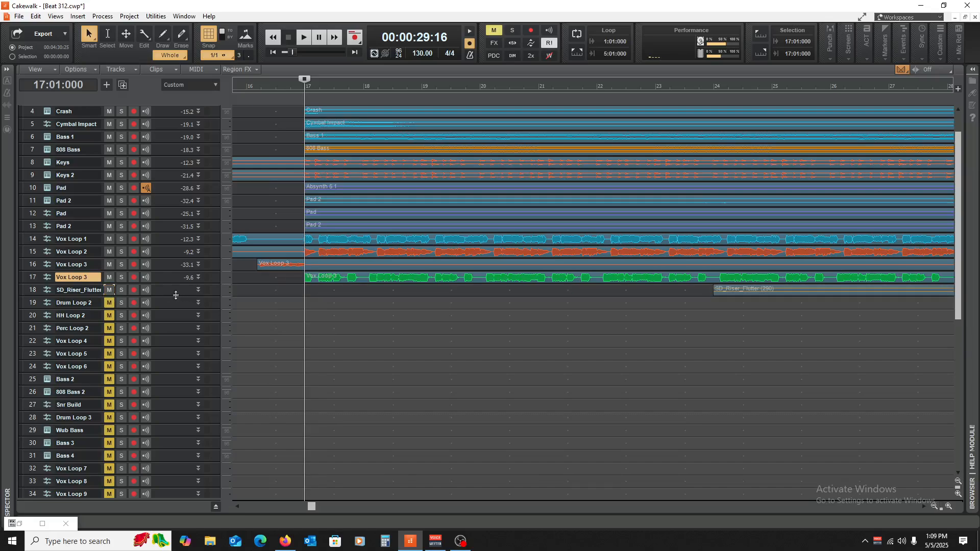
{"action": "left_click_drag", "start_coordinate": [166, 296], "coordinate": [167, 368]}
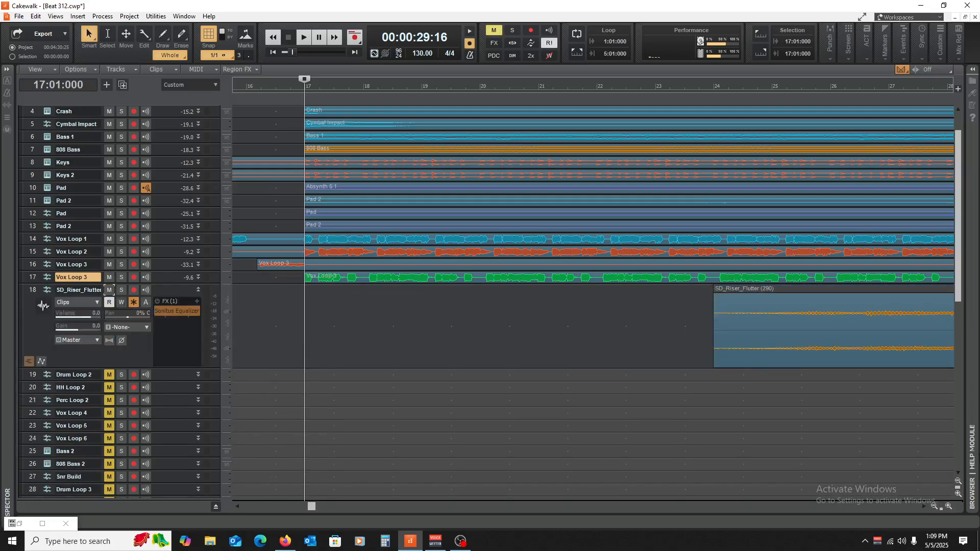
{"action": "left_click", "coordinate": [936, 506]}
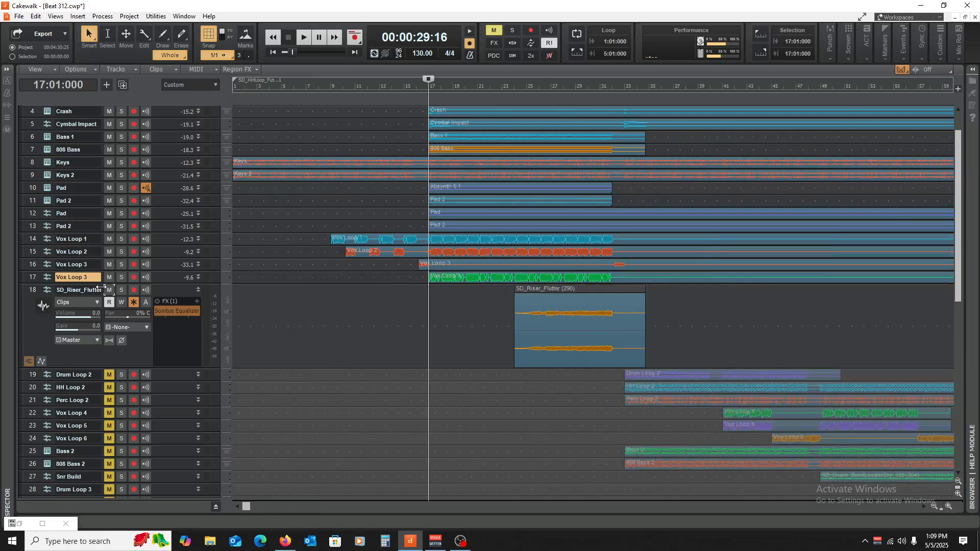
{"action": "left_click", "coordinate": [121, 291]}
{"action": "left_click", "coordinate": [515, 397]}
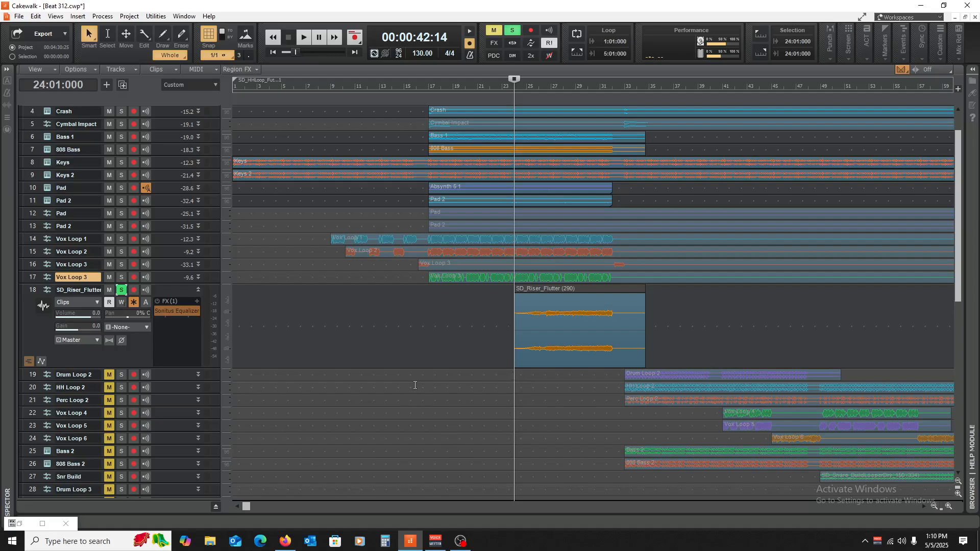
{"action": "key", "text": "space"}
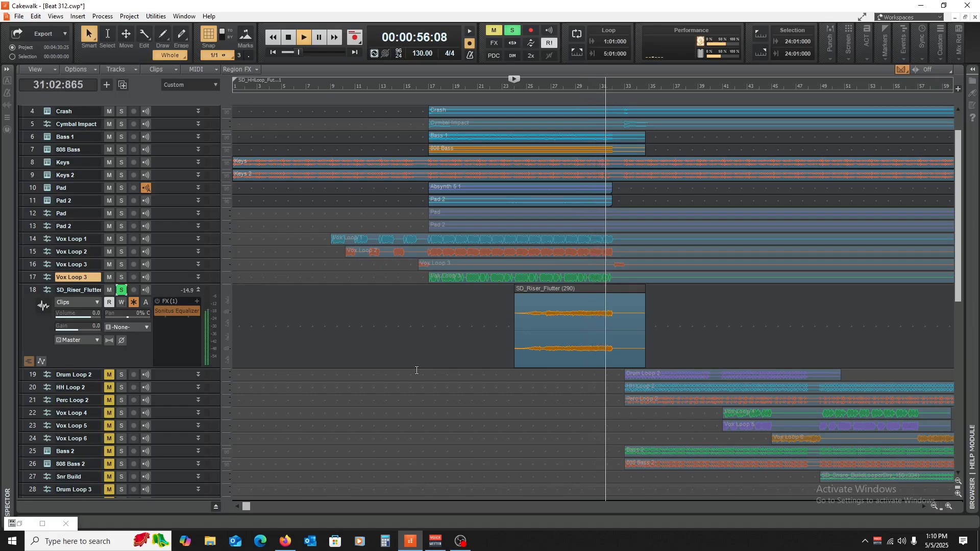
{"action": "key", "text": "space"}
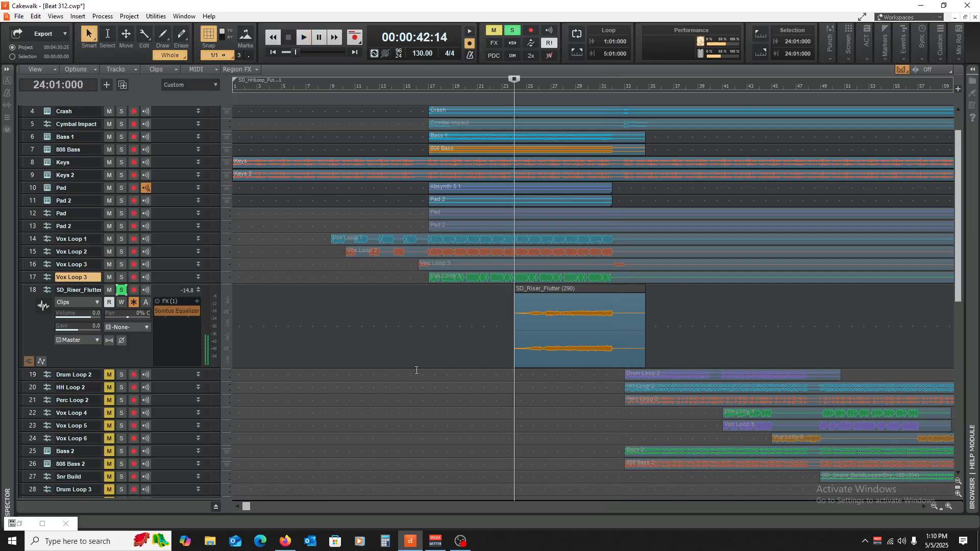
- Clear the riser's solo, solo Vox Loop 3 on track 16, and play it from measure 32
{"action": "left_click", "coordinate": [121, 290]}
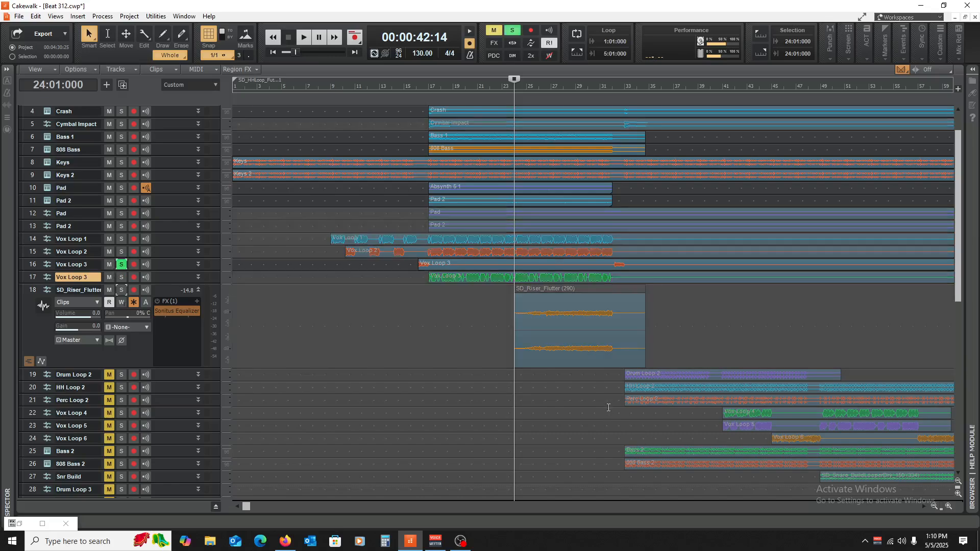
{"action": "left_click", "coordinate": [608, 407]}
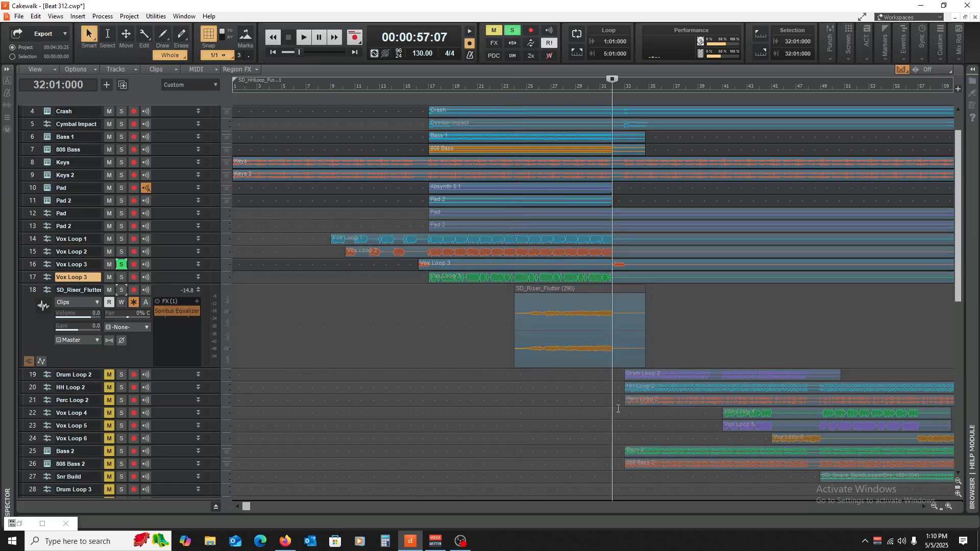
{"action": "key", "text": "space"}
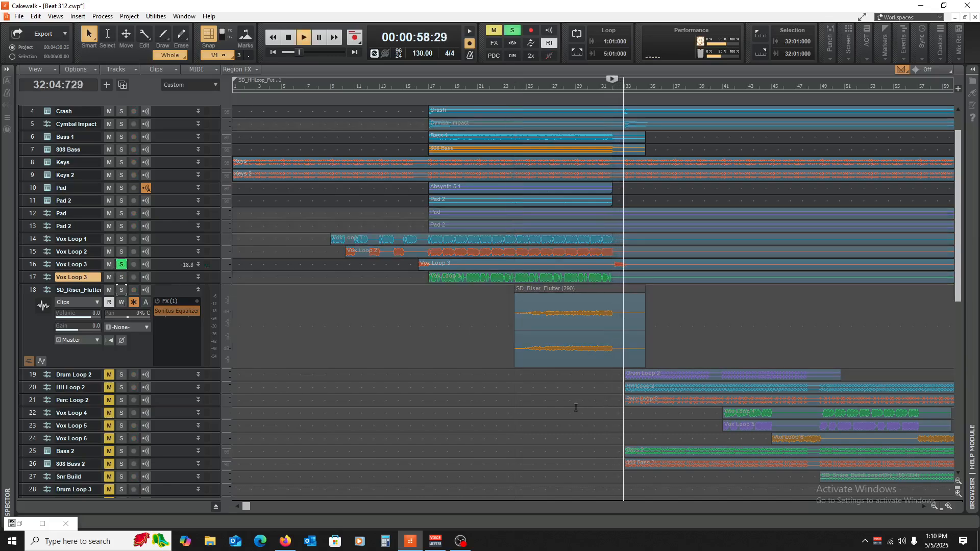
{"action": "key", "text": "space"}
- Clear the solo on Vox Loop 3, play the full beat from measure 25, and collapse the riser track
{"action": "left_click", "coordinate": [125, 264]}
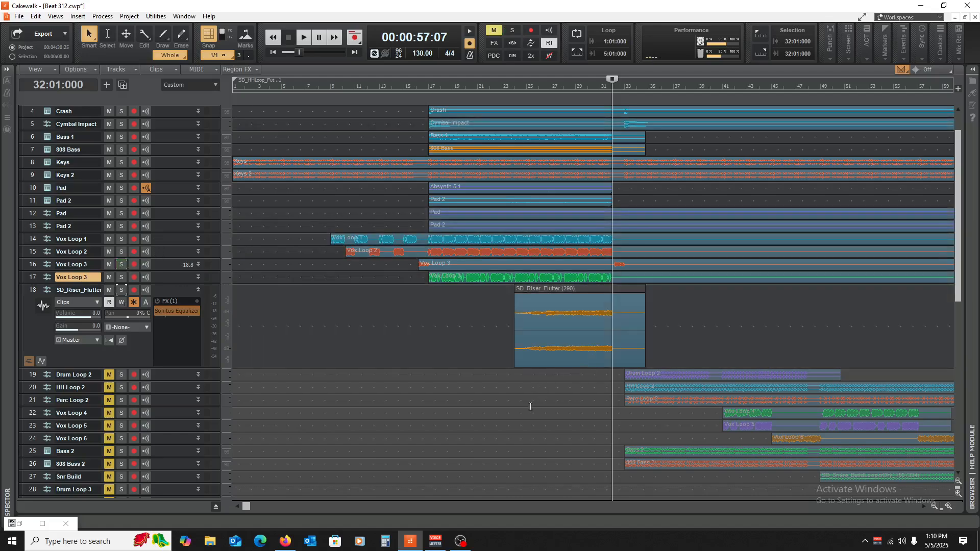
{"action": "left_click", "coordinate": [527, 407]}
{"action": "key", "text": "space"}
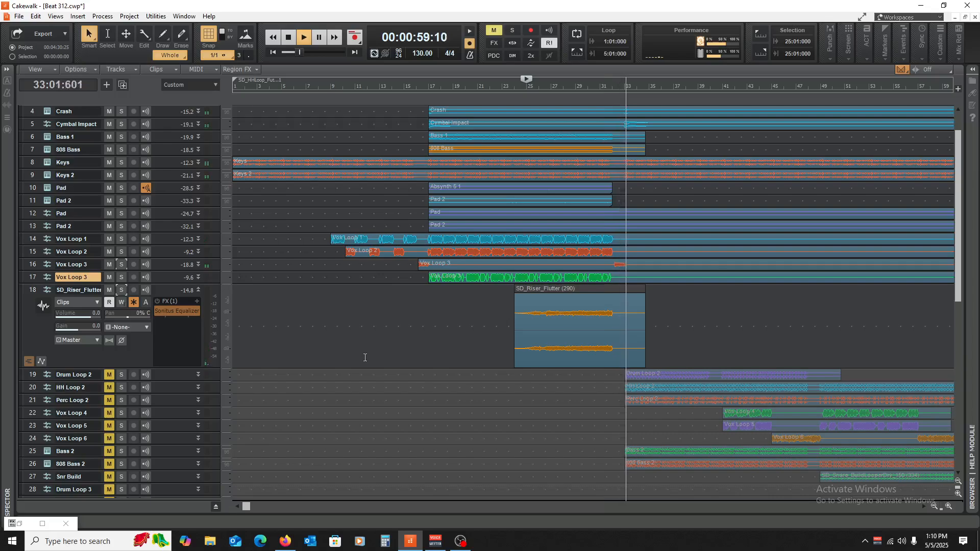
{"action": "key", "text": "space"}
{"action": "left_click", "coordinate": [198, 290]}
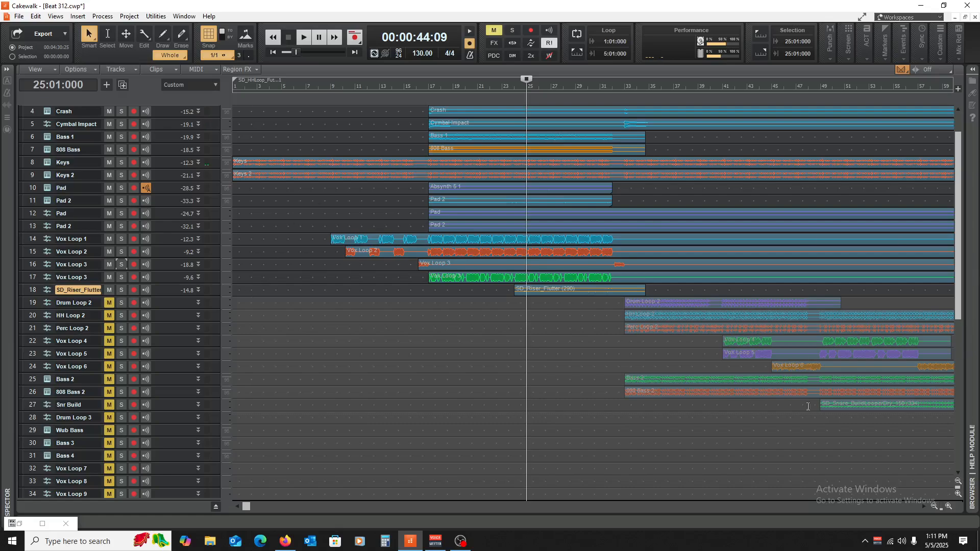
- Unmute the Drum Loop 2 track on track 19 and expand its height to show the waveform
{"action": "scroll", "coordinate": [677, 297], "scroll_direction": "up", "scroll_amount": 3}
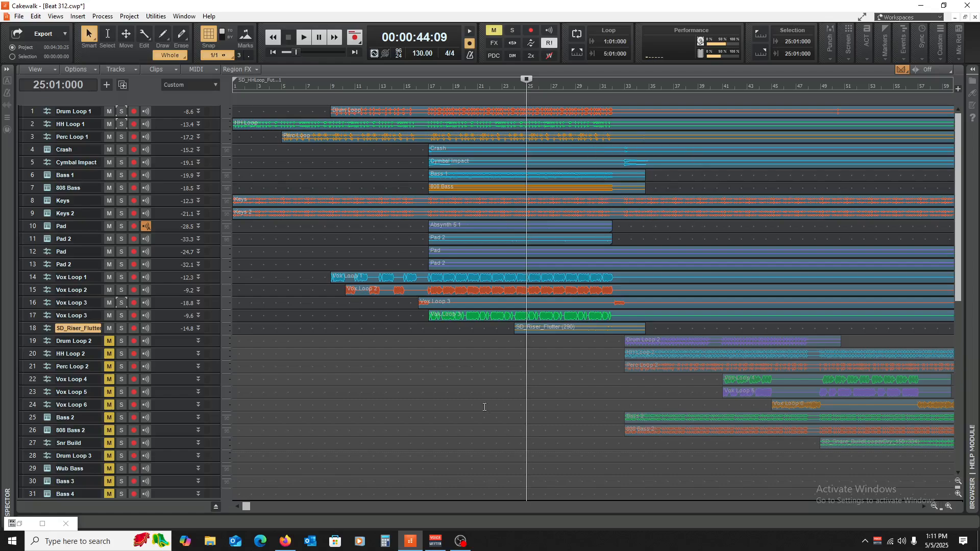
{"action": "left_click", "coordinate": [613, 386]}
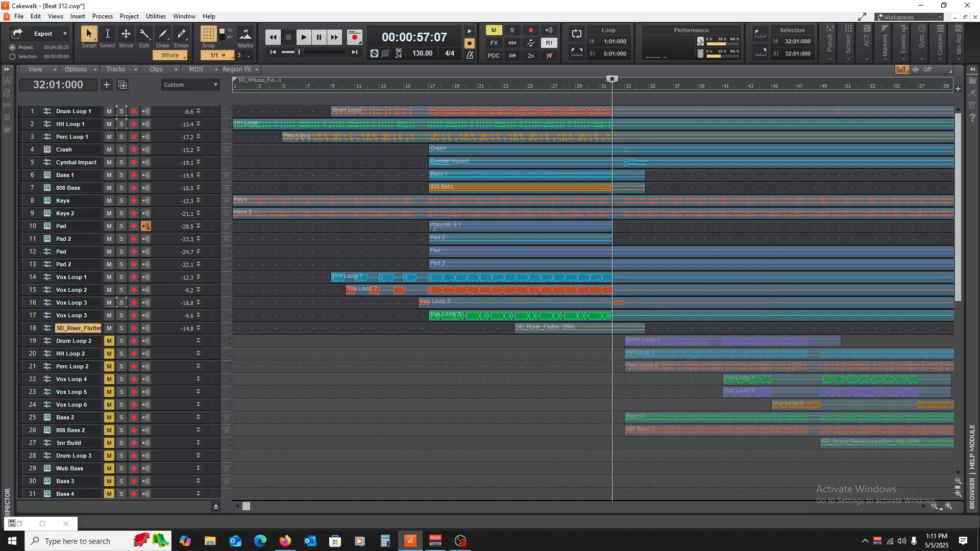
{"action": "left_click", "coordinate": [109, 341]}
{"action": "left_click_drag", "start_coordinate": [174, 348], "coordinate": [167, 400]}
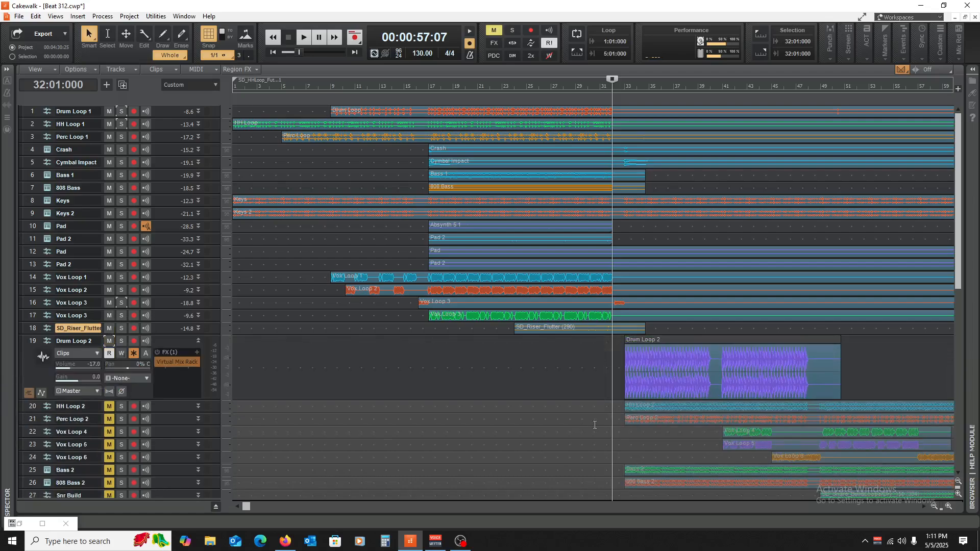
- Play the arrangement from measure 33 and solo Drum Loop 2 during playback to hear it alone
{"action": "left_click", "coordinate": [634, 439]}
{"action": "left_click", "coordinate": [949, 506]}
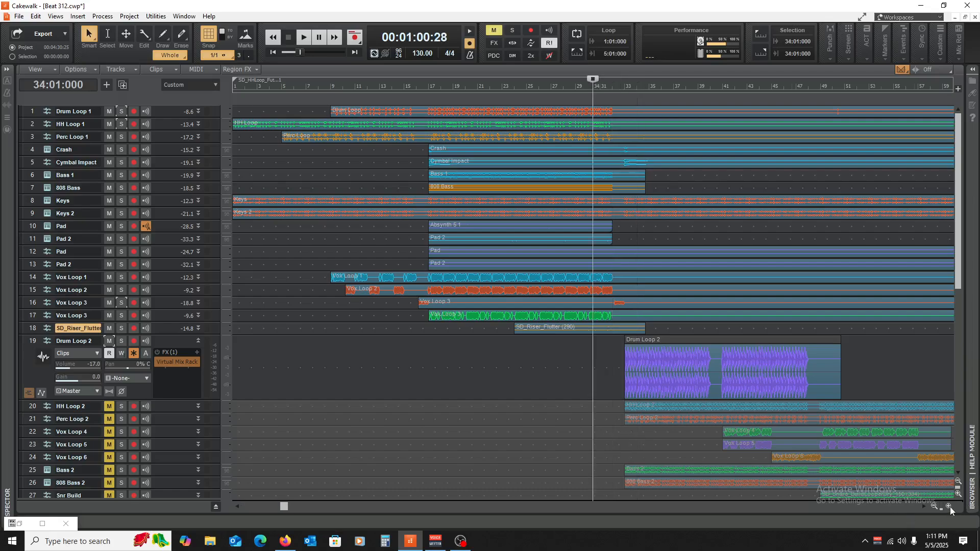
{"action": "left_click", "coordinate": [950, 507]}
{"action": "left_click", "coordinate": [950, 507]}
{"action": "left_click", "coordinate": [509, 449]}
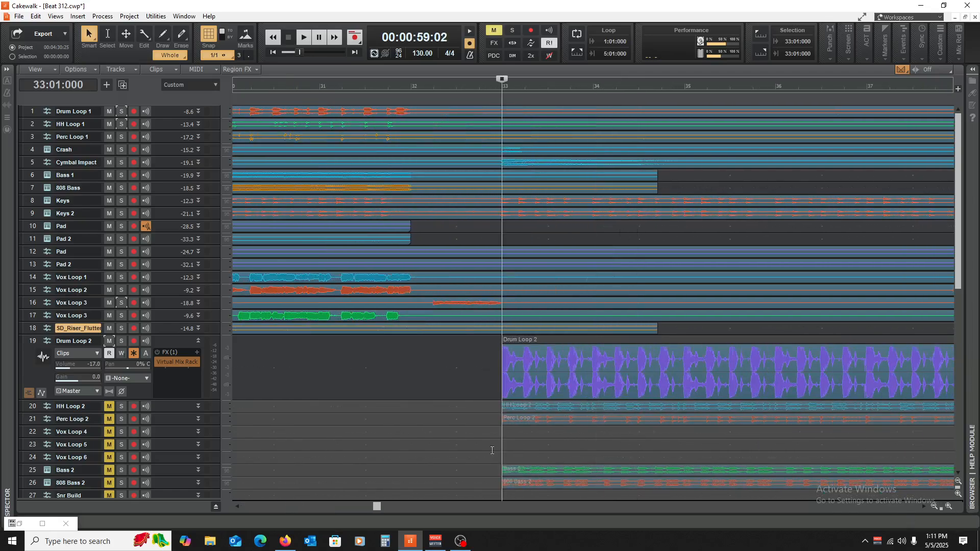
{"action": "key", "text": "space"}
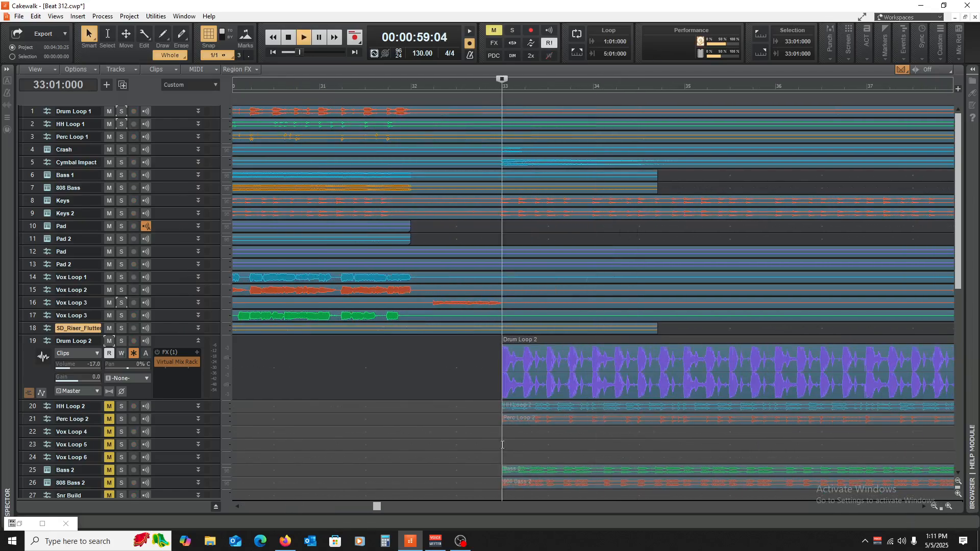
{"action": "left_click", "coordinate": [122, 341]}
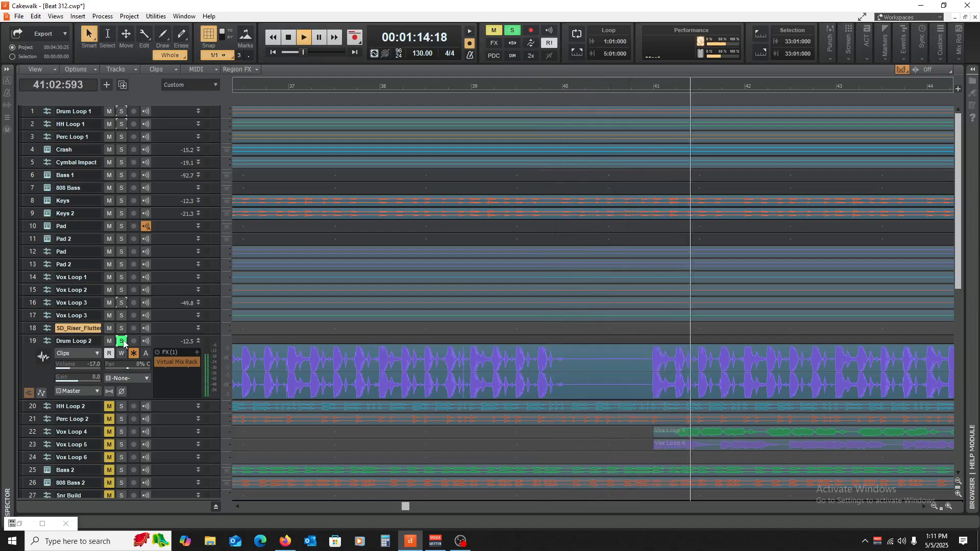
{"action": "key", "text": "space"}
- Clear the solo on Drum Loop 2, play the full beat from measure 32, and collapse the Drum Loop 2 track
{"action": "left_click", "coordinate": [122, 340]}
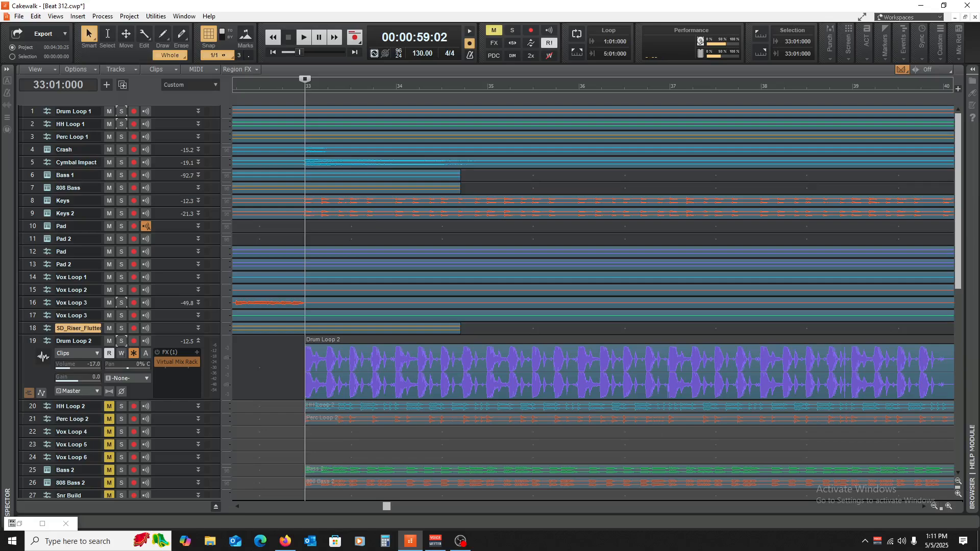
{"action": "left_click", "coordinate": [935, 506]}
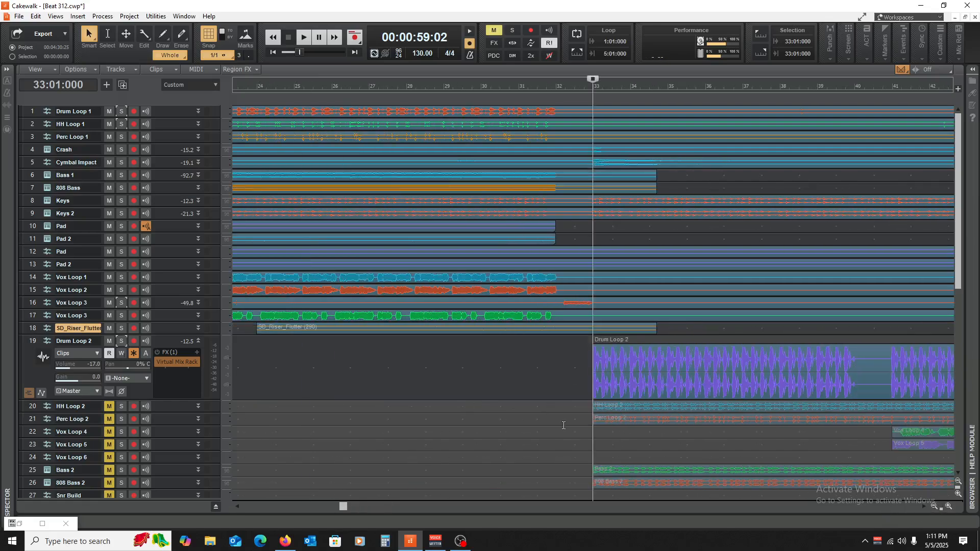
{"action": "key", "text": "ctrl+Page_Up"}
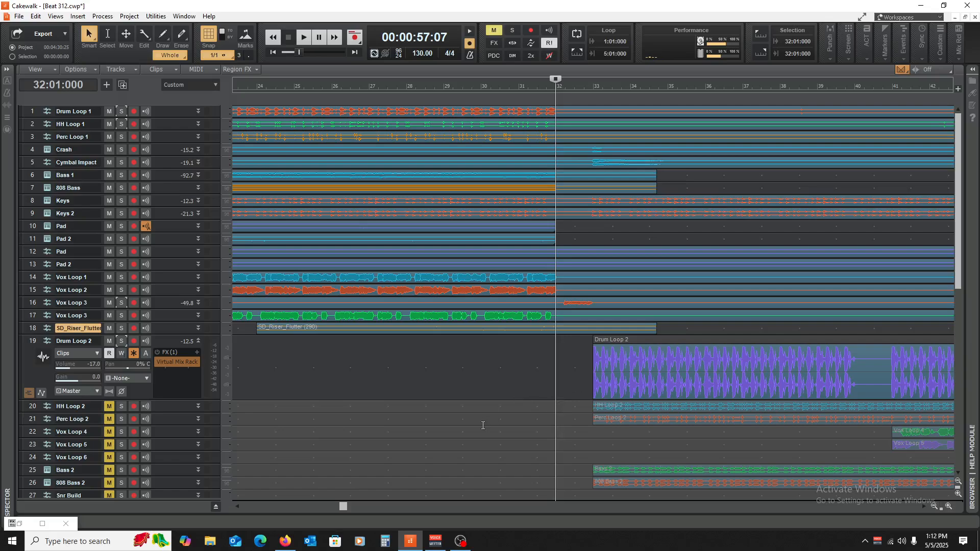
{"action": "key", "text": "space"}
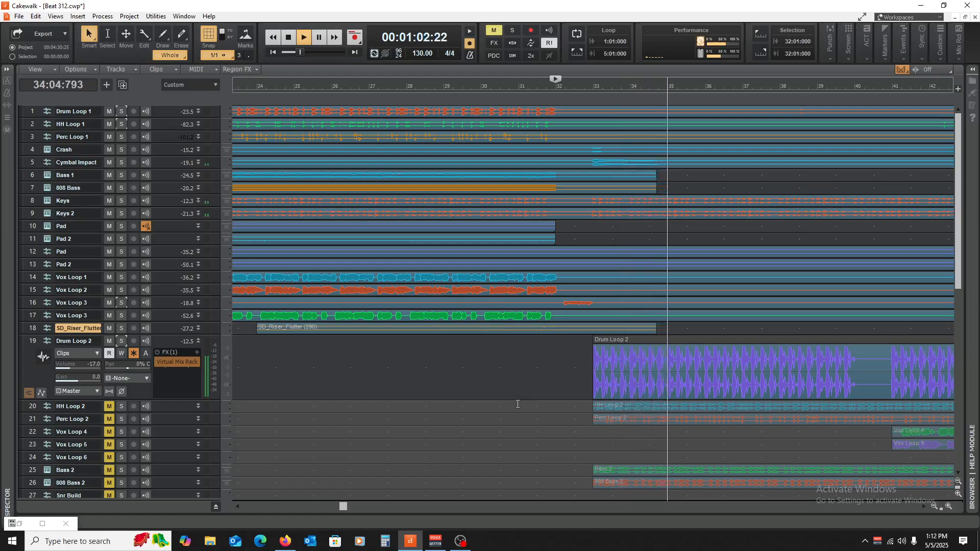
{"action": "left_click", "coordinate": [198, 341]}
{"action": "key", "text": "space"}
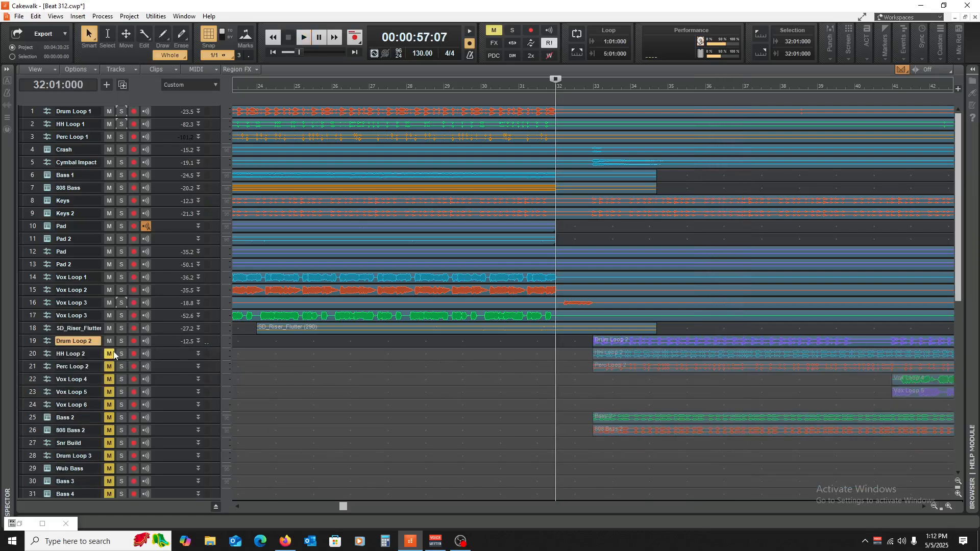
- Unmute and solo HH Loop 2 on track 20, and play it alone from measure 33
{"action": "left_click", "coordinate": [110, 354]}
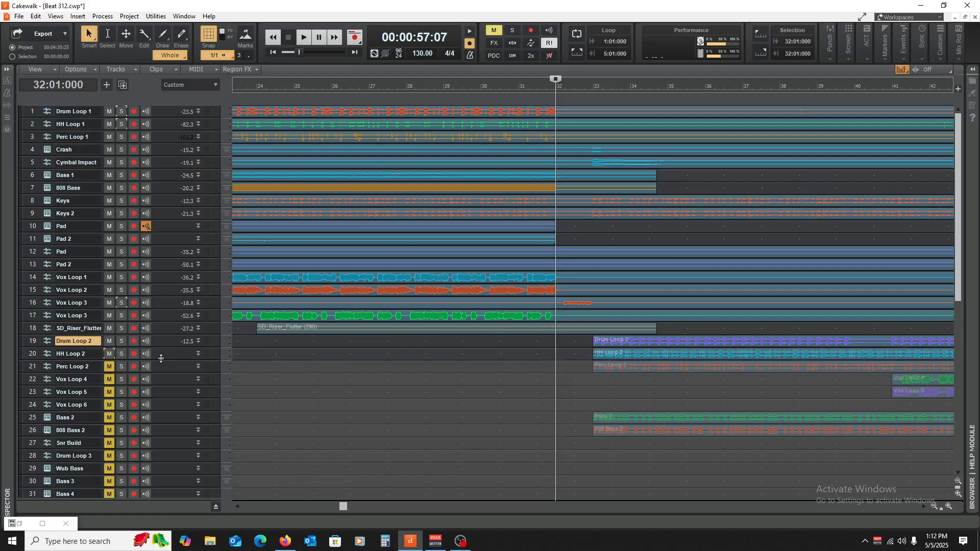
{"action": "left_click", "coordinate": [122, 354]}
{"action": "left_click", "coordinate": [599, 465]}
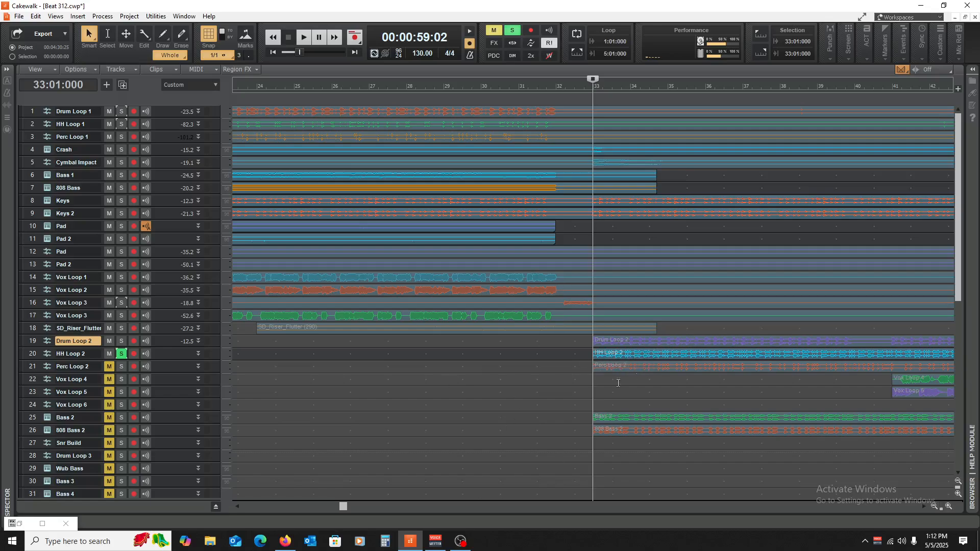
{"action": "key", "text": "space"}
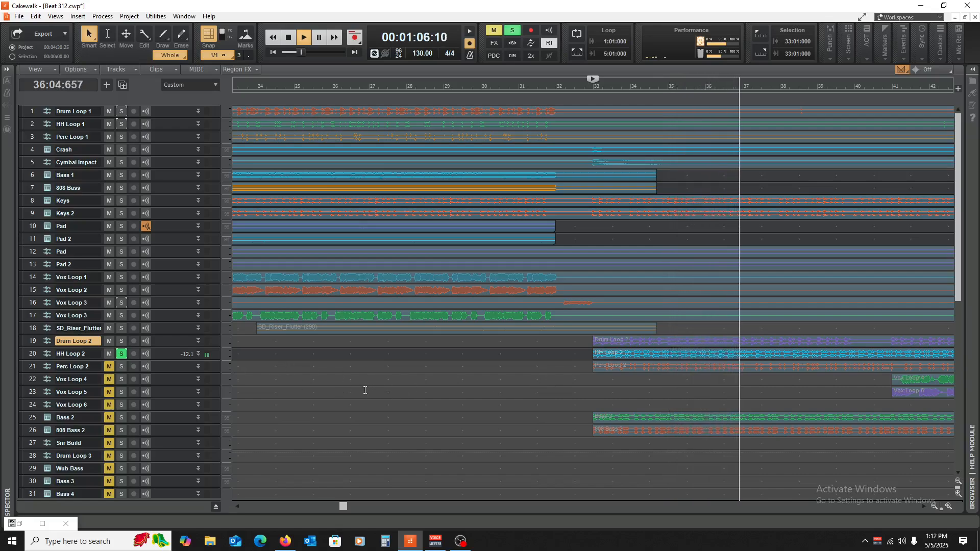
{"action": "key", "text": "space"}
- Add Drum Loop 2 to the solo and play it together with HH Loop 2 from measure 33
{"action": "left_click", "coordinate": [122, 342]}
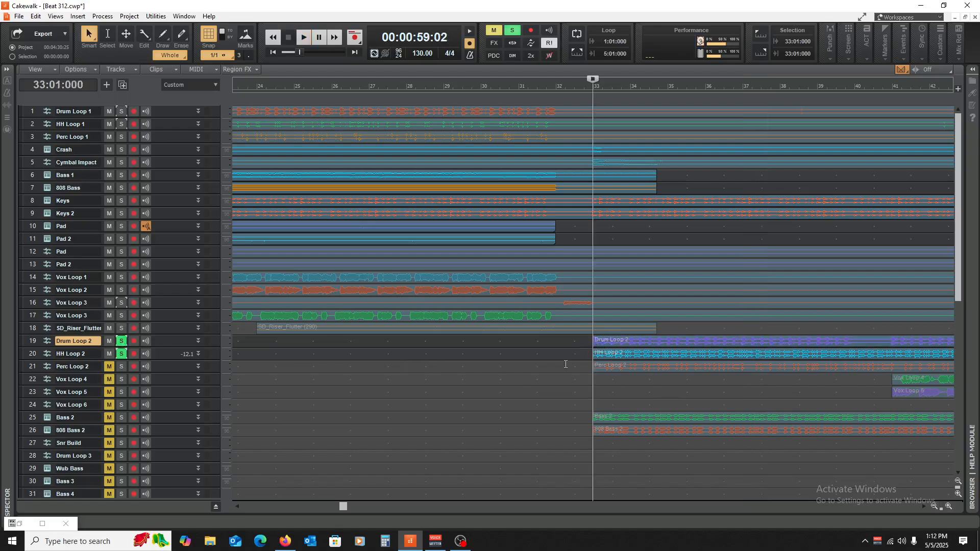
{"action": "key", "text": "space"}
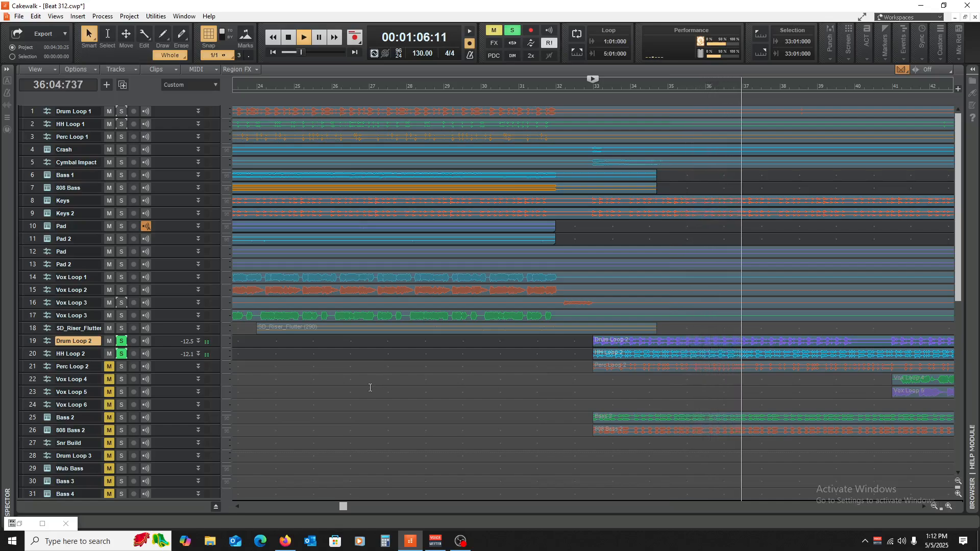
{"action": "key", "text": "space"}
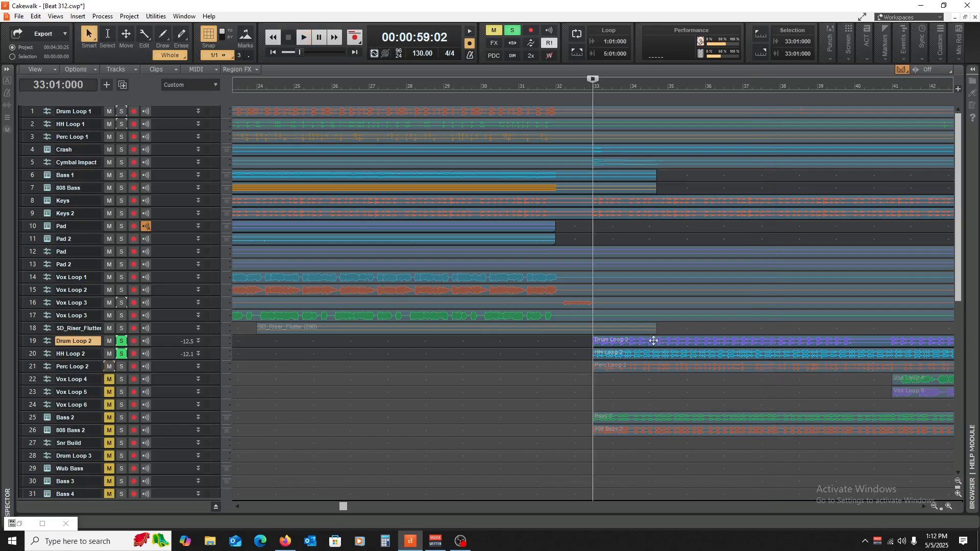
- Solo only Perc Loop 2 on track 21, expand its track, and play it alone from measure 33
{"action": "left_click", "coordinate": [122, 367]}
{"action": "left_click", "coordinate": [123, 342]}
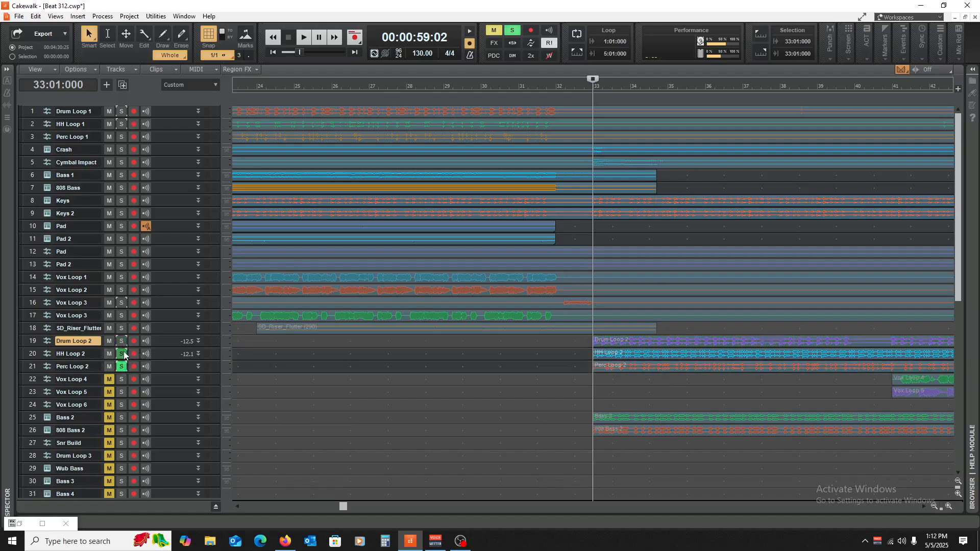
{"action": "left_click", "coordinate": [124, 355]}
{"action": "left_click_drag", "start_coordinate": [168, 373], "coordinate": [183, 404]}
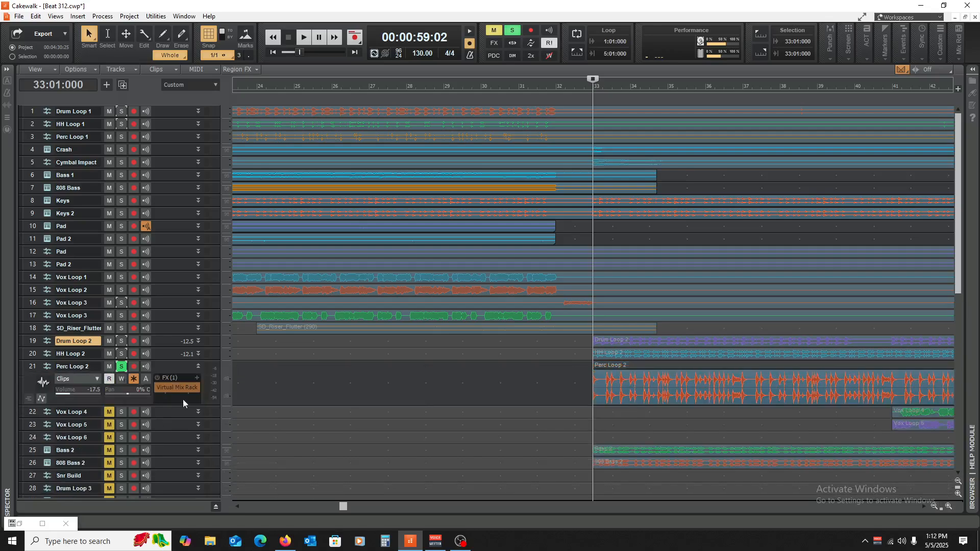
{"action": "key", "text": "space"}
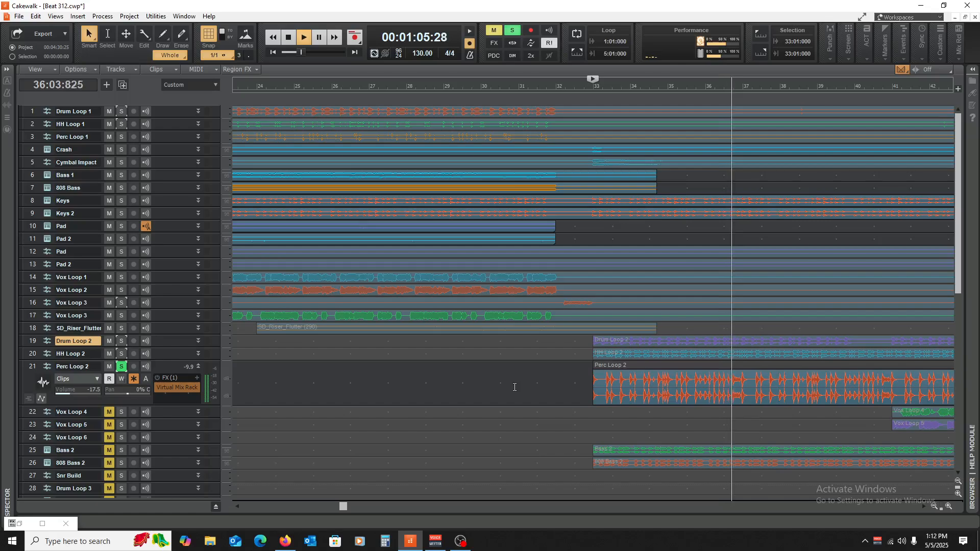
{"action": "key", "text": "space"}
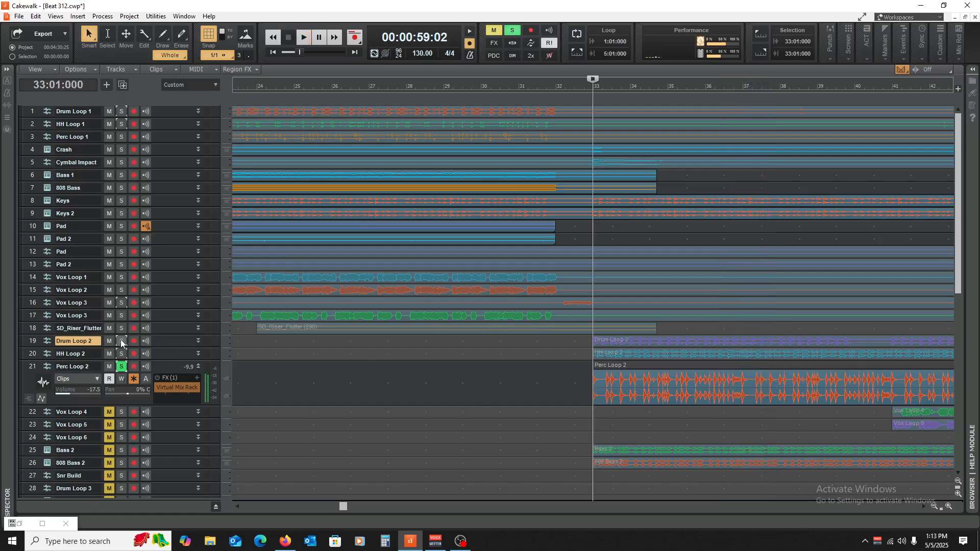
- Solo HH Loop 2 and Drum Loop 2 as well, and play them with Perc Loop 2 from measure 33
{"action": "left_click", "coordinate": [120, 353]}
{"action": "left_click", "coordinate": [121, 341]}
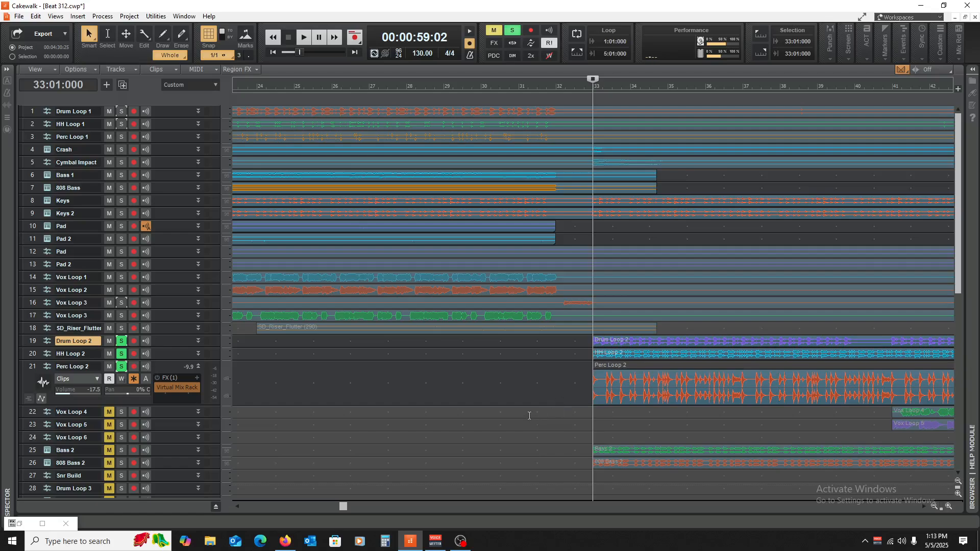
{"action": "key", "text": "space"}
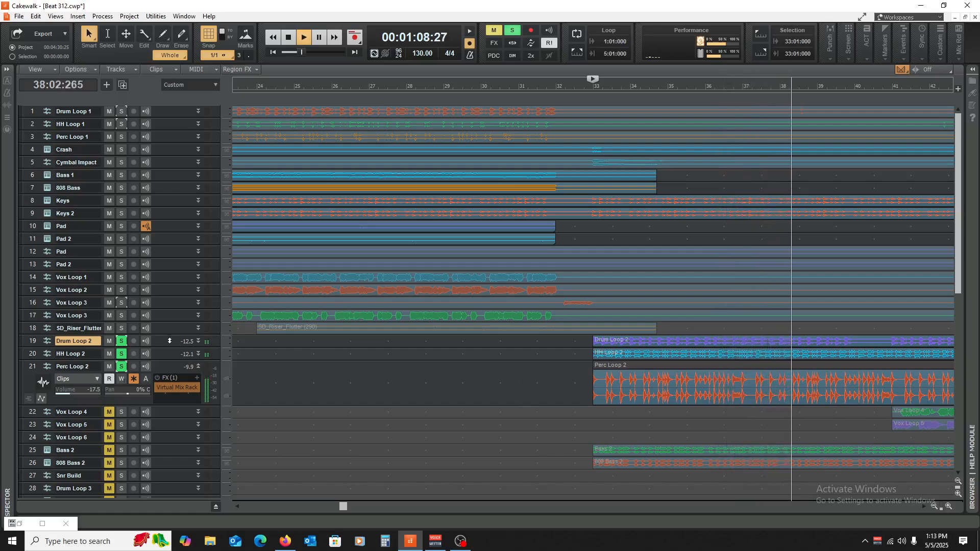
{"action": "key", "text": "space"}
- Clear the solo on tracks 19 to 21, play the full beat from measure 33, and collapse Perc Loop 2
{"action": "left_click_drag", "start_coordinate": [123, 366], "coordinate": [124, 341]}
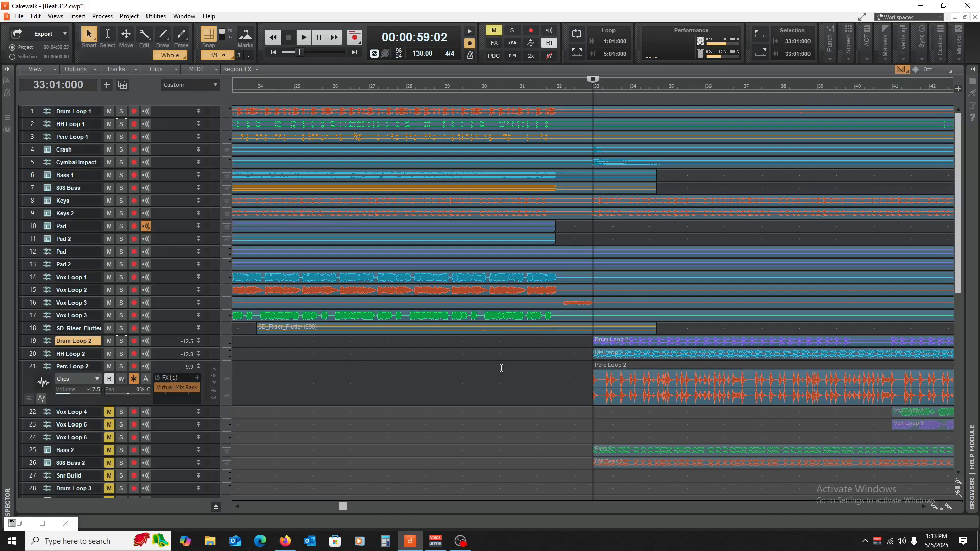
{"action": "key", "text": "space"}
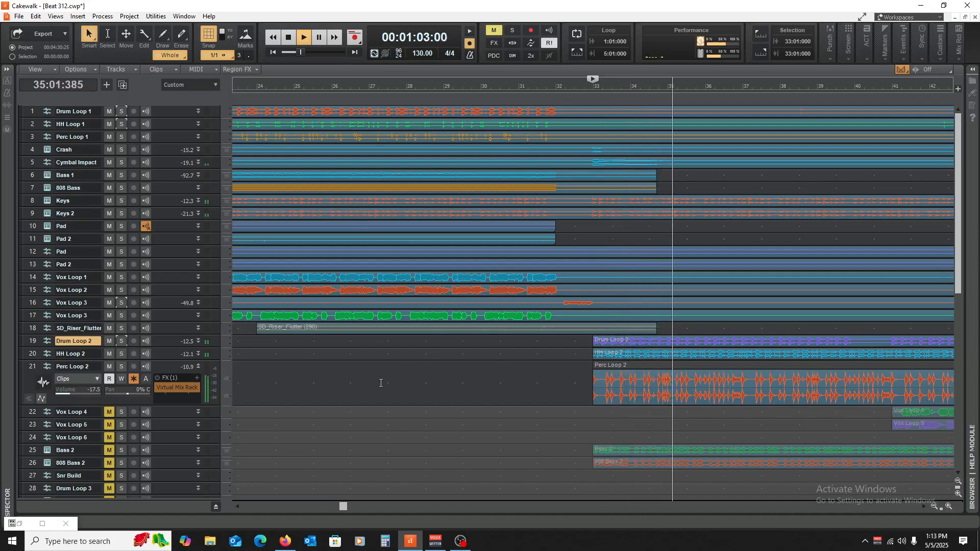
{"action": "left_click", "coordinate": [198, 367]}
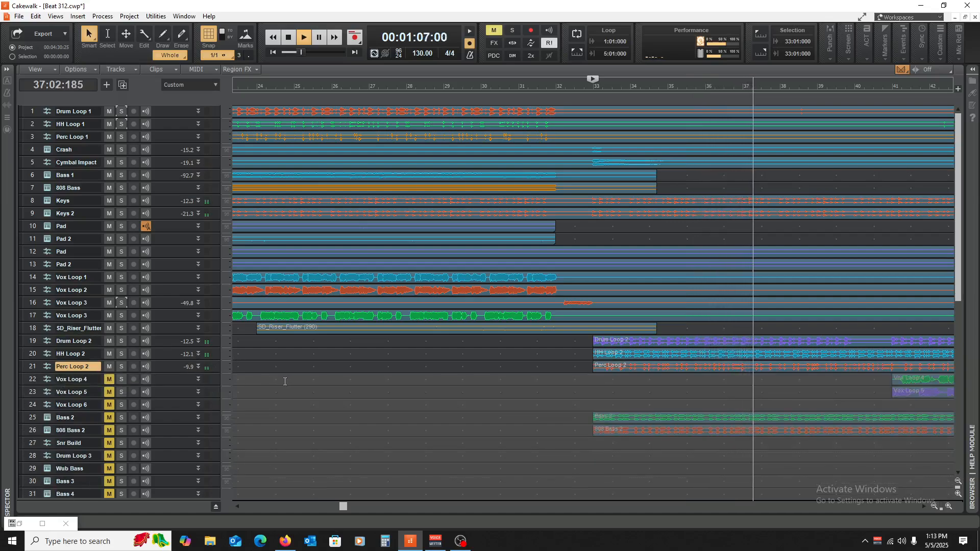
- Move the Bass 2 and 808 Bass 2 tracks together to directly below Perc Loop 2, and stop playback
{"action": "left_click_drag", "start_coordinate": [33, 419], "coordinate": [35, 430]}
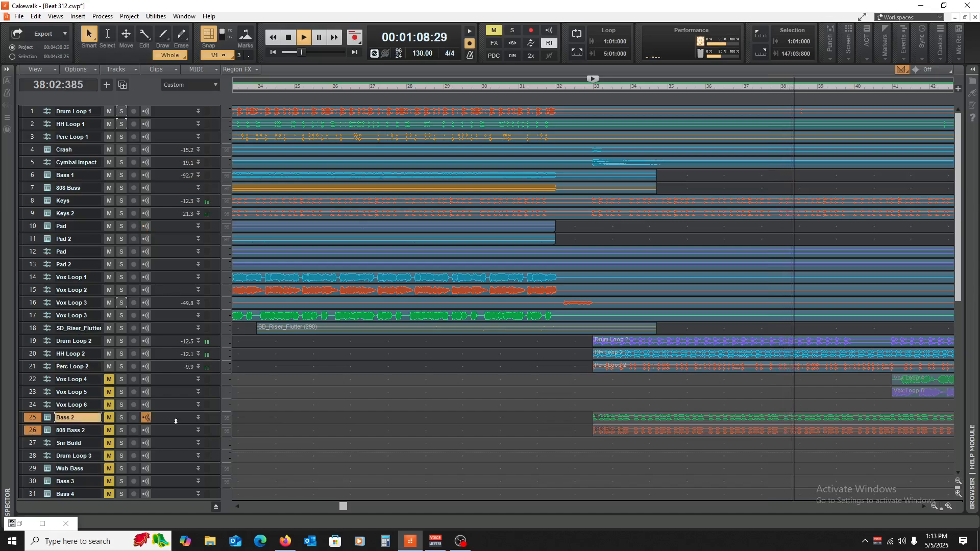
{"action": "left_click_drag", "start_coordinate": [176, 422], "coordinate": [170, 380]}
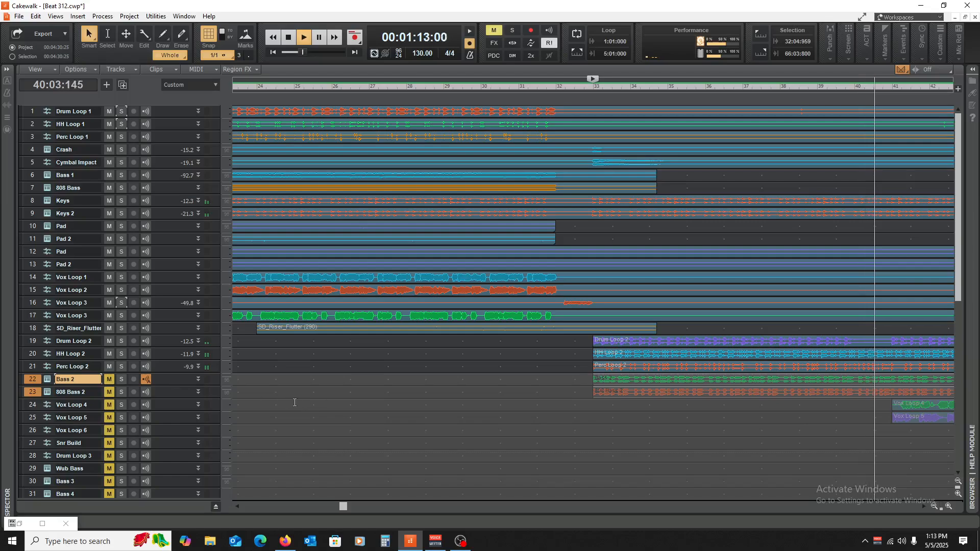
{"action": "key", "text": "space"}
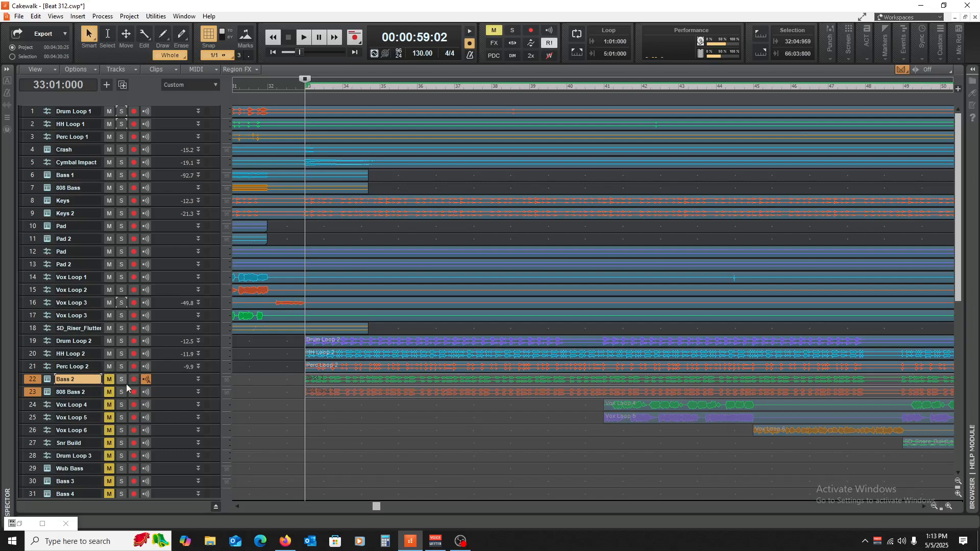
- Unmute the Bass 2 track on track 22
{"action": "left_click", "coordinate": [109, 379]}
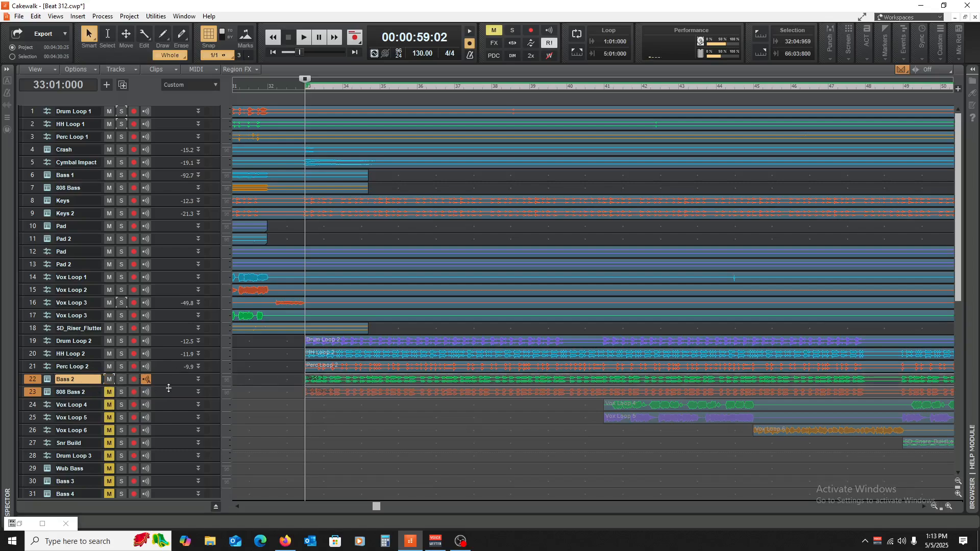
- Expand the Bass 2 track and play it soloed from measure 33
{"action": "left_click", "coordinate": [198, 380]}
{"action": "scroll", "coordinate": [325, 410], "scroll_direction": "down", "scroll_amount": 1}
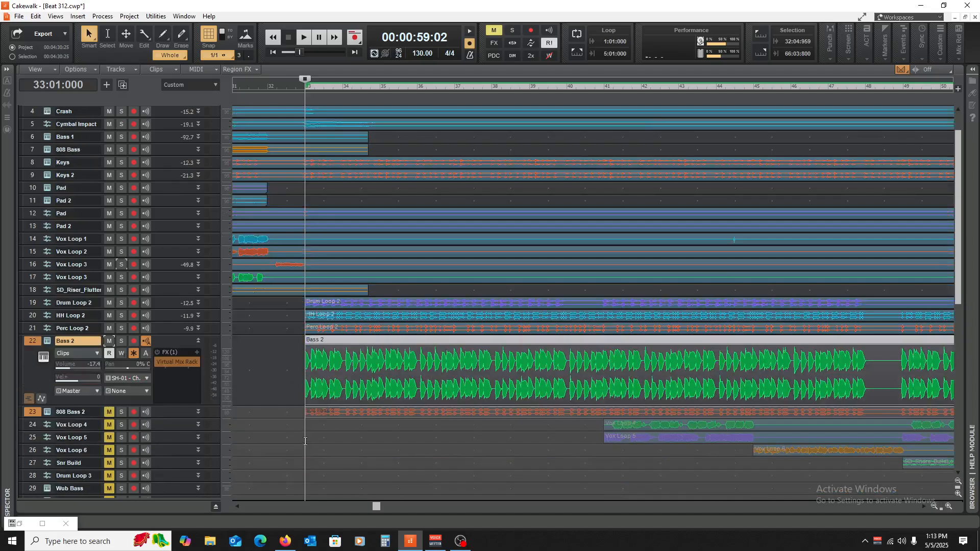
{"action": "left_click", "coordinate": [305, 441]}
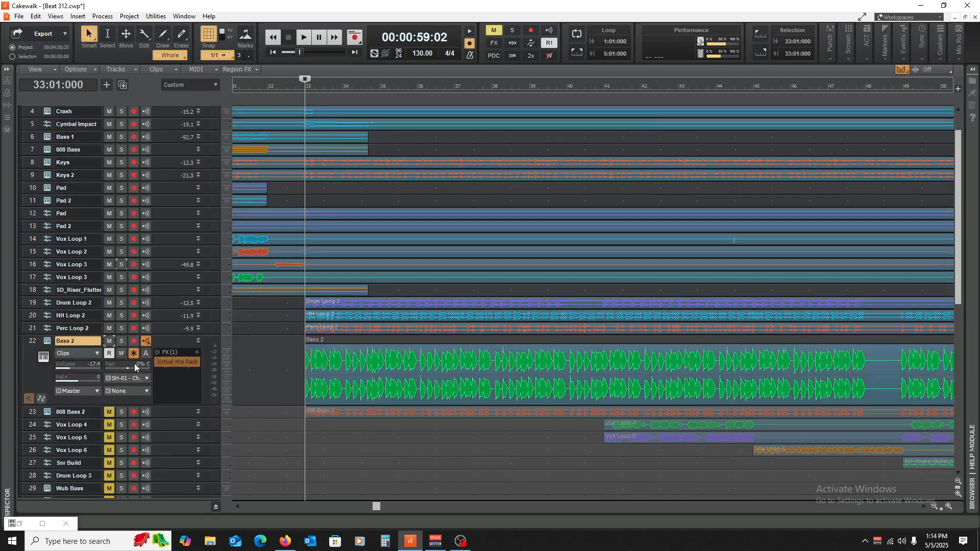
{"action": "left_click", "coordinate": [121, 341]}
{"action": "key", "text": "space"}
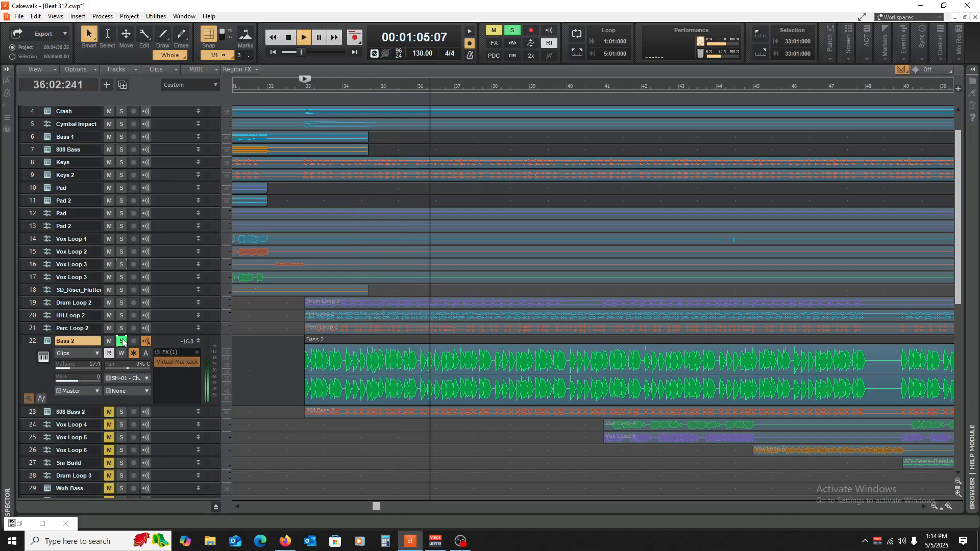
{"action": "key", "text": "space"}
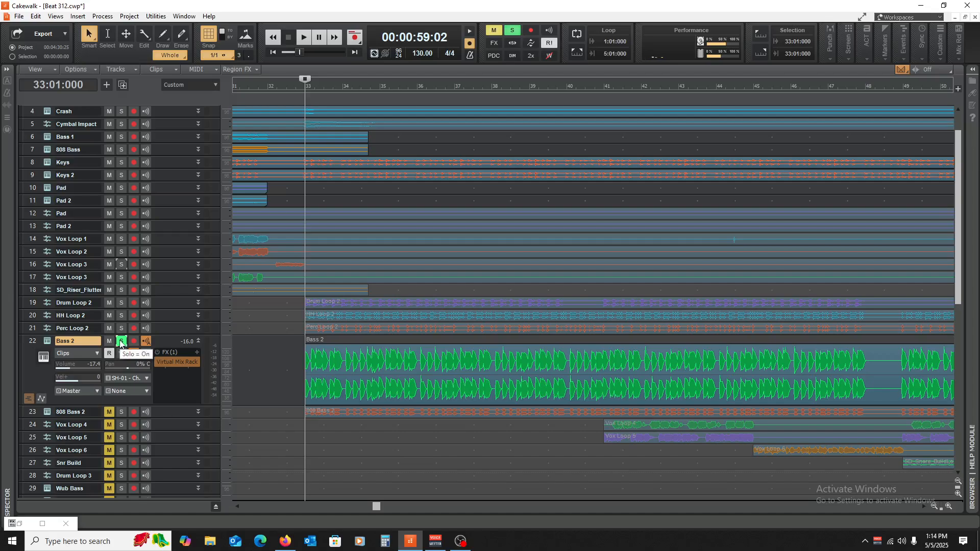
- Clear the solo on Bass 2 and play it together with the other unmuted tracks from measure 33
{"action": "left_click", "coordinate": [121, 343]}
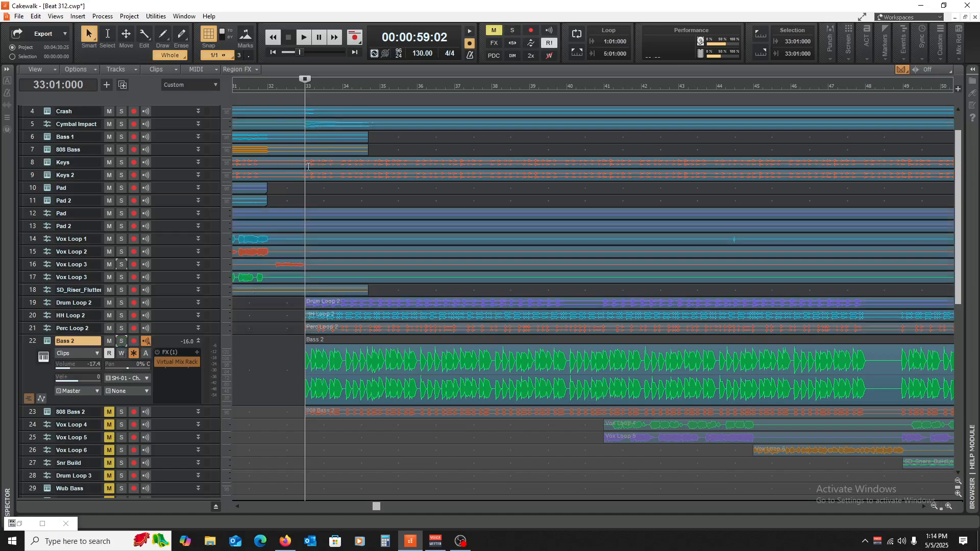
{"action": "key", "text": "space"}
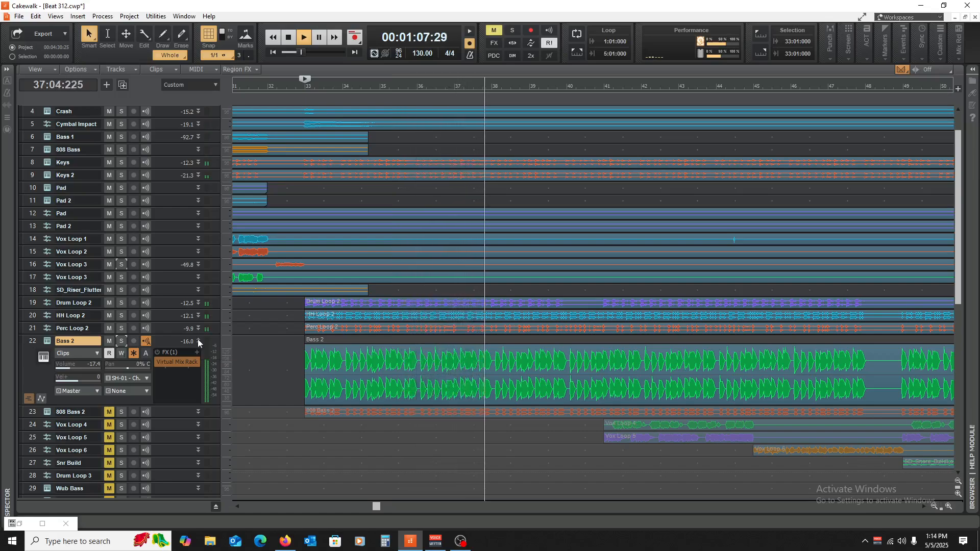
{"action": "key", "text": "space"}
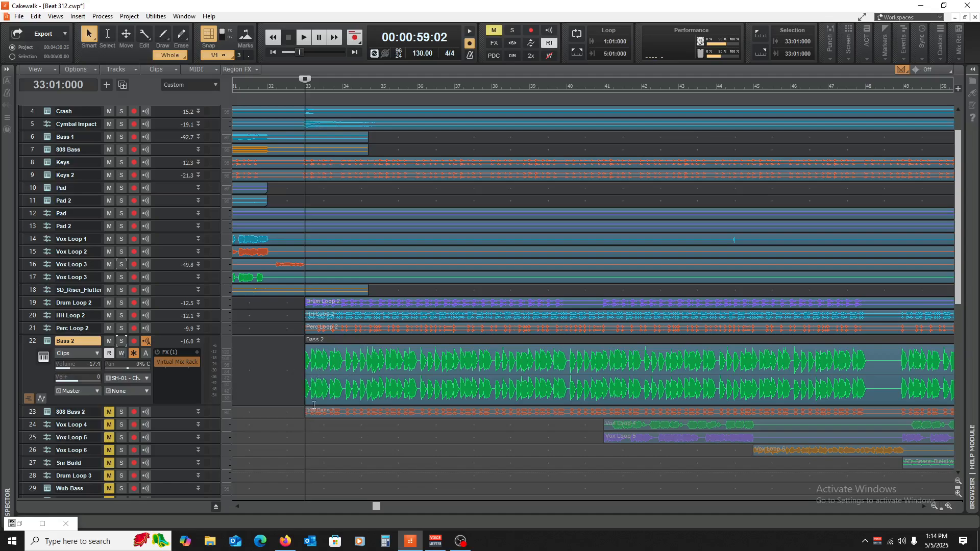
- Enlarge the 808 Bass 2 track and unmute it
{"action": "scroll", "coordinate": [214, 376], "scroll_direction": "down", "scroll_amount": 2}
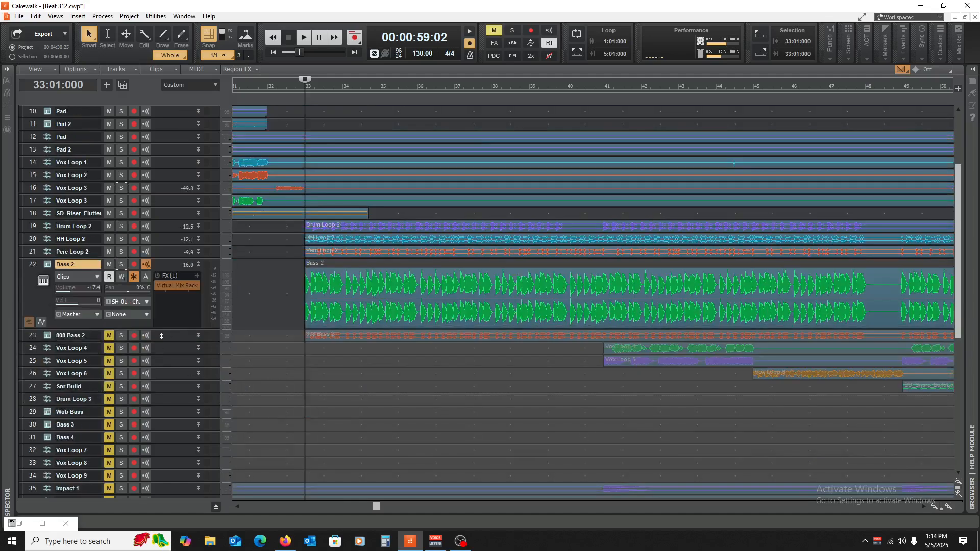
{"action": "left_click_drag", "start_coordinate": [165, 342], "coordinate": [165, 399]}
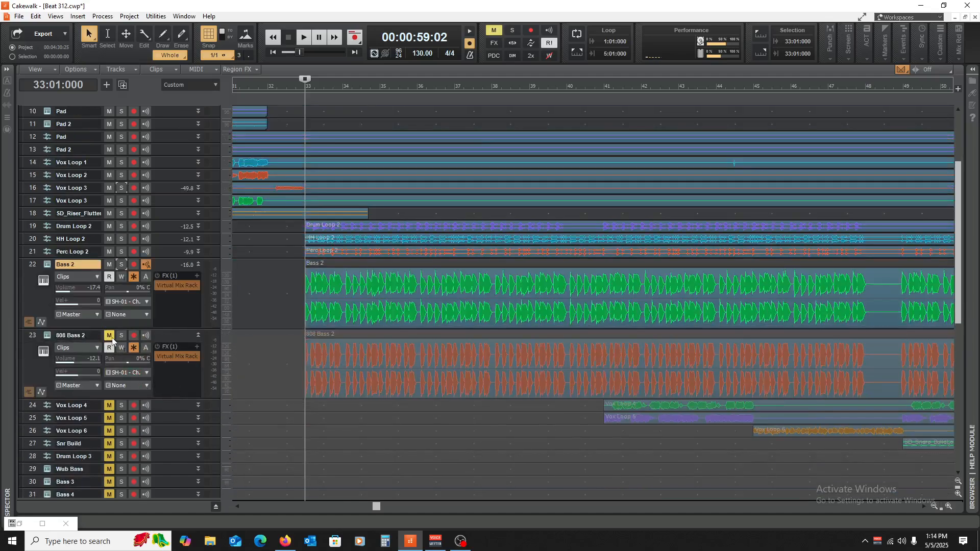
{"action": "left_click", "coordinate": [109, 337]}
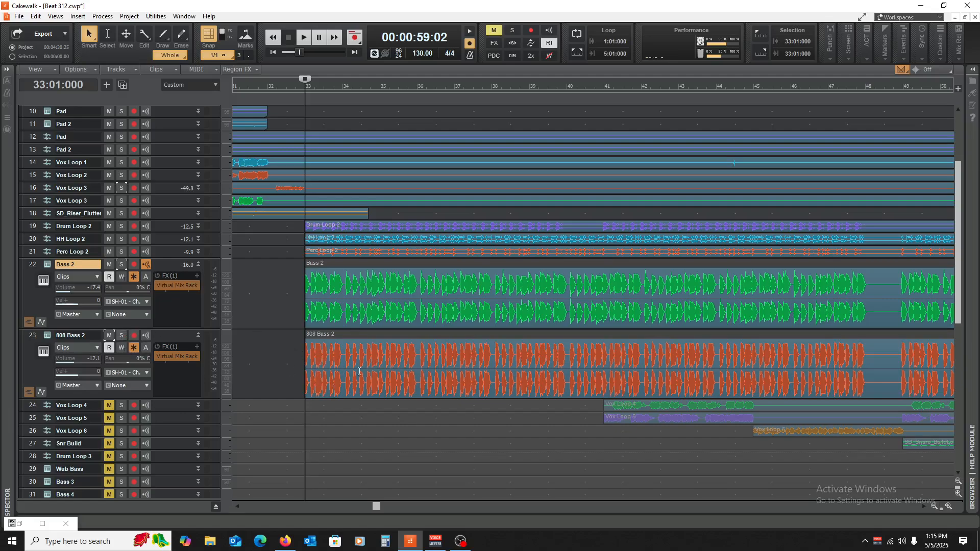
- Play 808 Bass 2 soloed from measure 33, adding Bass 2 to the solo during playback
{"action": "left_click", "coordinate": [121, 335]}
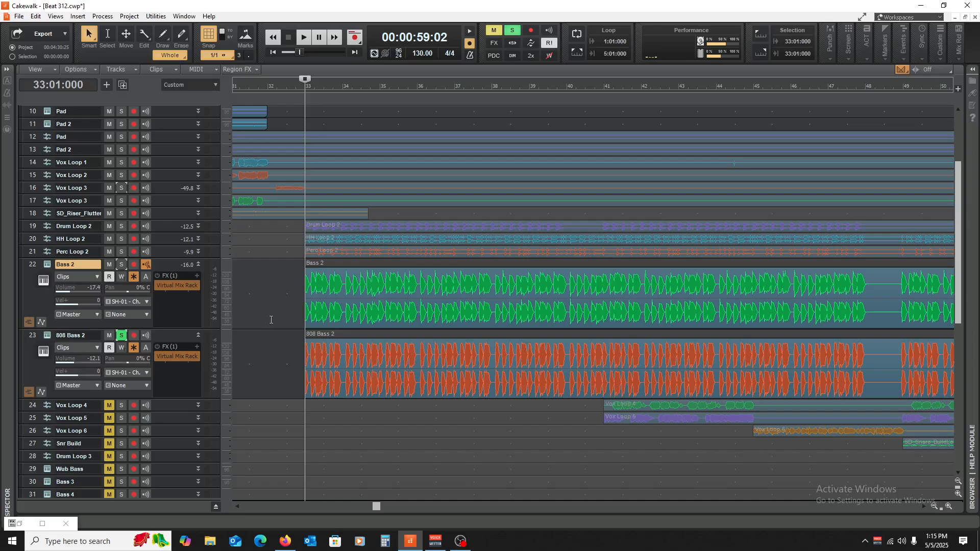
{"action": "key", "text": "space"}
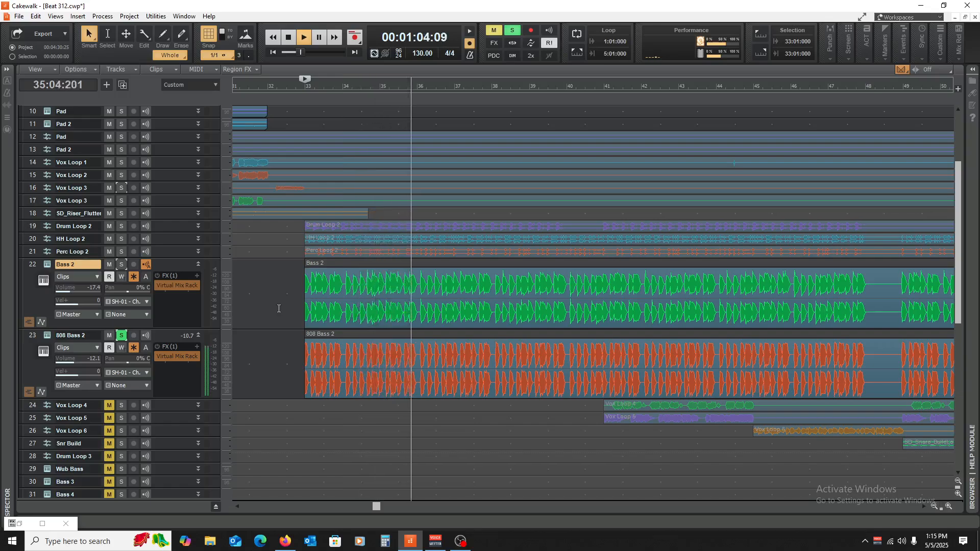
{"action": "left_click", "coordinate": [123, 265]}
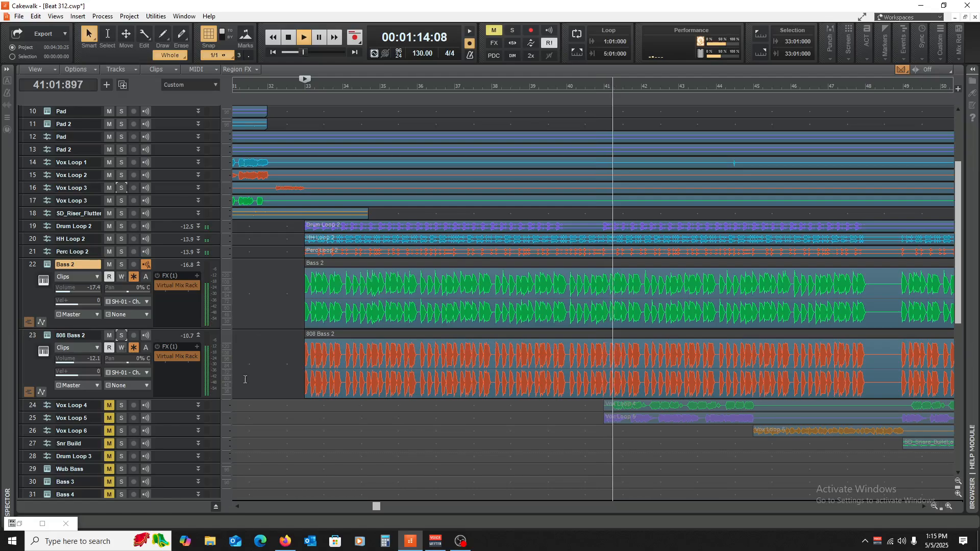
- Collapse the Bass 2 and 808 Bass 2 tracks and stop playback
{"action": "left_click", "coordinate": [199, 265]}
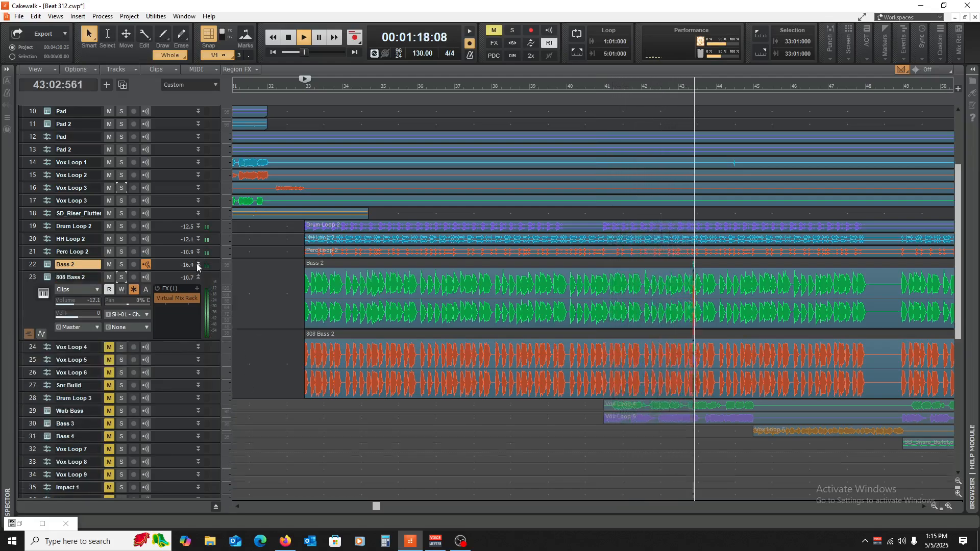
{"action": "left_click", "coordinate": [198, 277]}
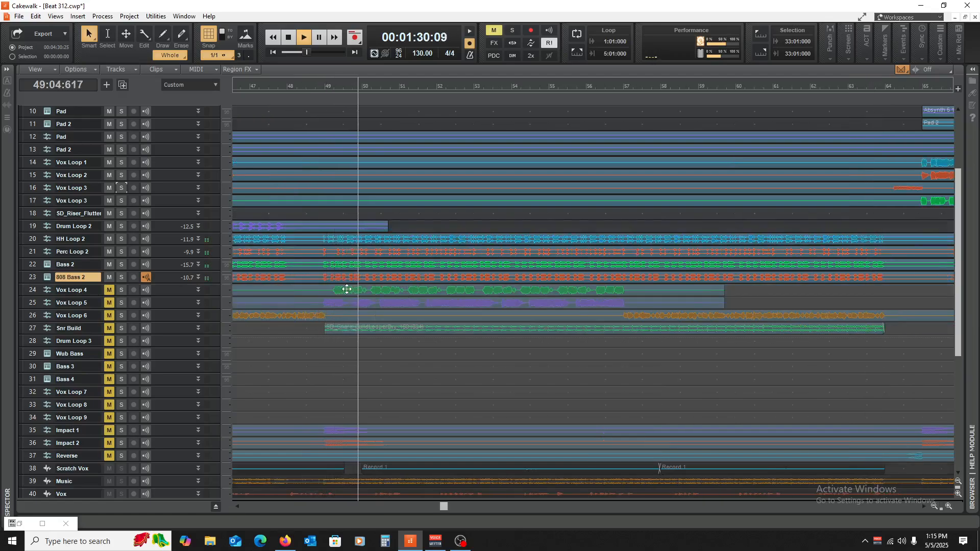
{"action": "key", "text": "space"}
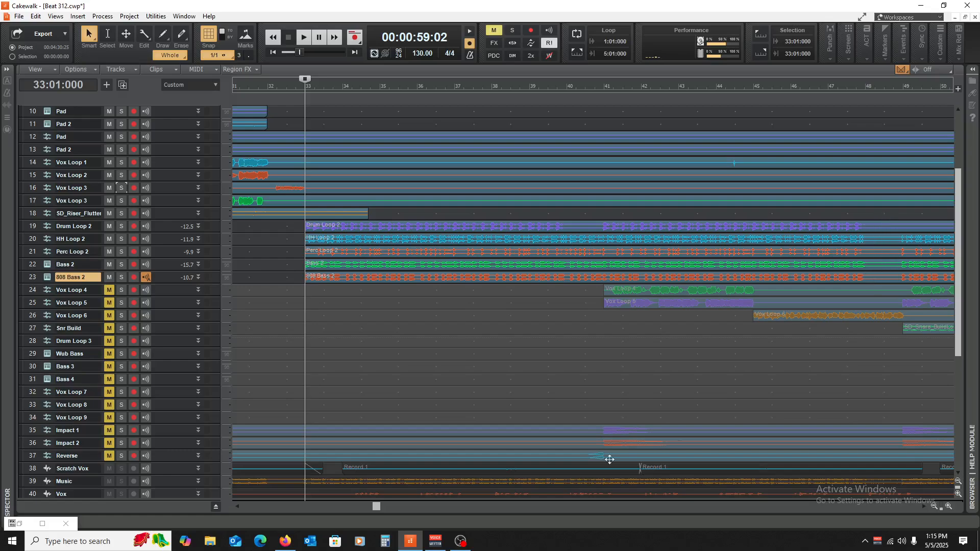
- Move the Snr Build track between Perc Loop 2 and Bass 2, unmuted and enlarged
{"action": "left_click_drag", "start_coordinate": [375, 506], "coordinate": [387, 506]}
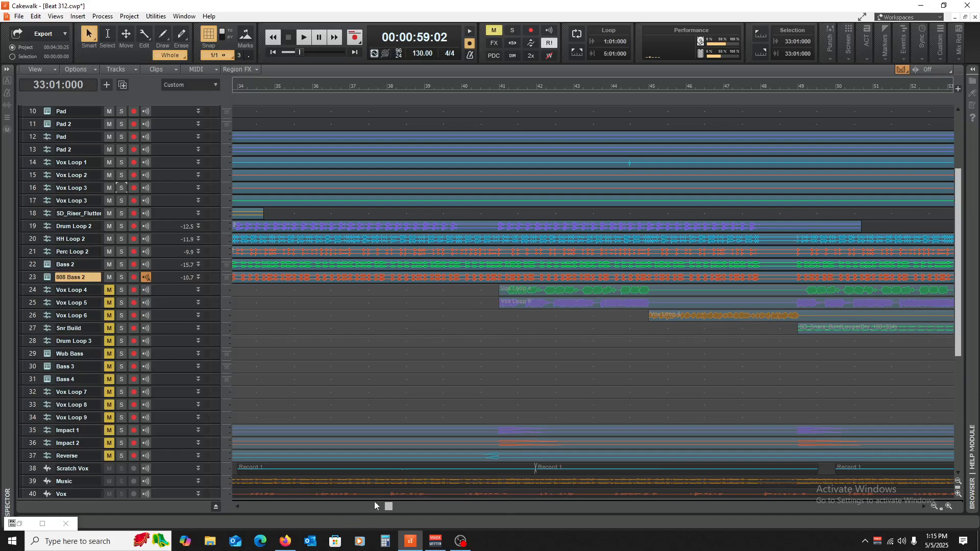
{"action": "left_click_drag", "start_coordinate": [389, 507], "coordinate": [409, 512]}
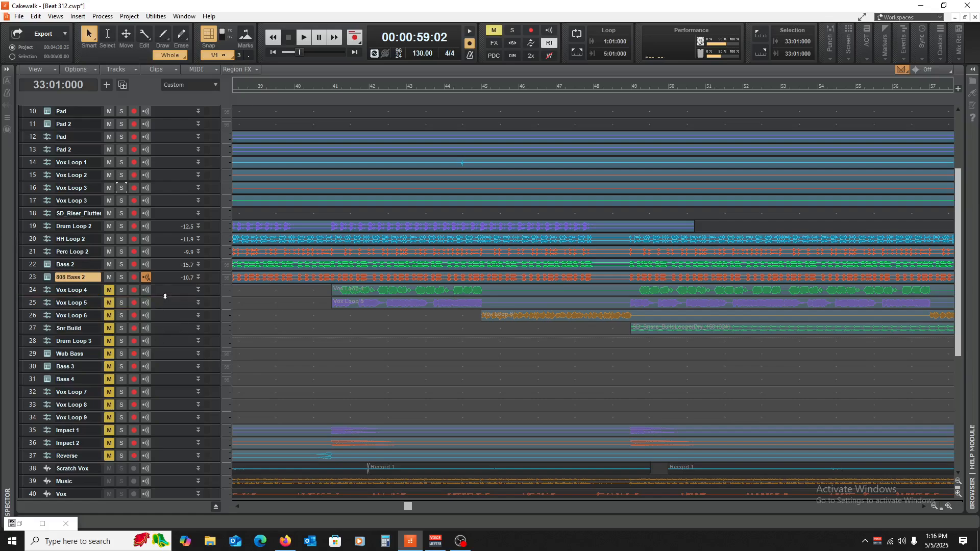
{"action": "left_click_drag", "start_coordinate": [166, 294], "coordinate": [167, 270]}
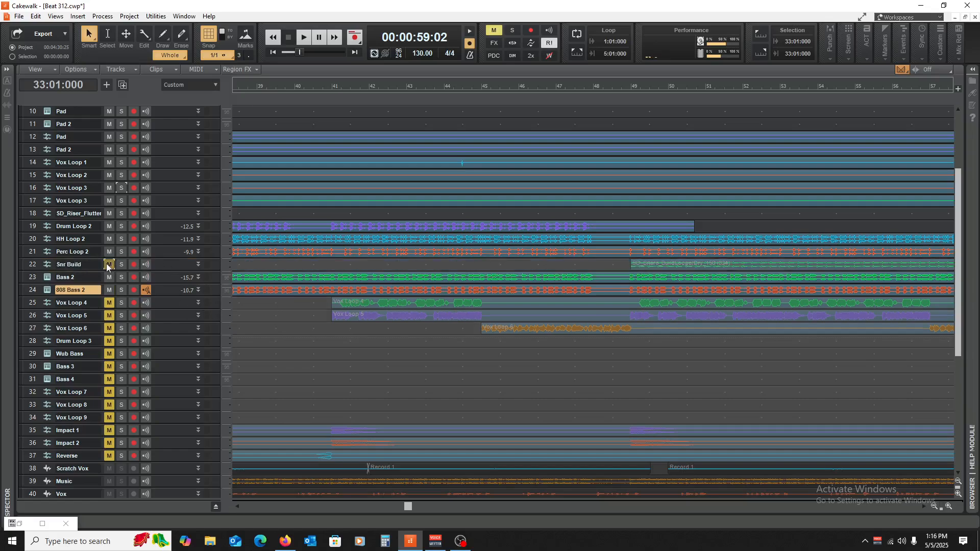
{"action": "left_click", "coordinate": [109, 265]}
{"action": "left_click_drag", "start_coordinate": [171, 270], "coordinate": [175, 346]}
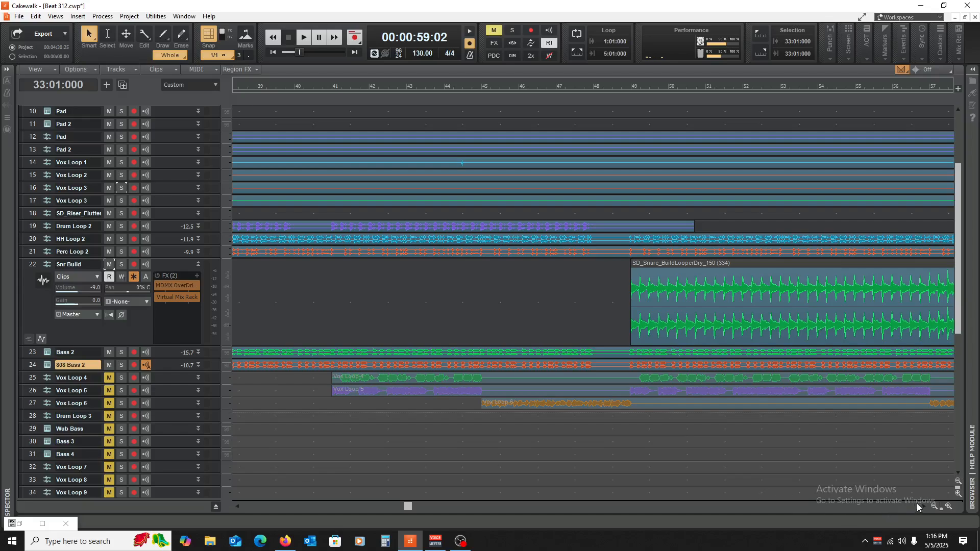
- Play the arrangement with the snare build from measure 47
{"action": "left_click", "coordinate": [934, 507]}
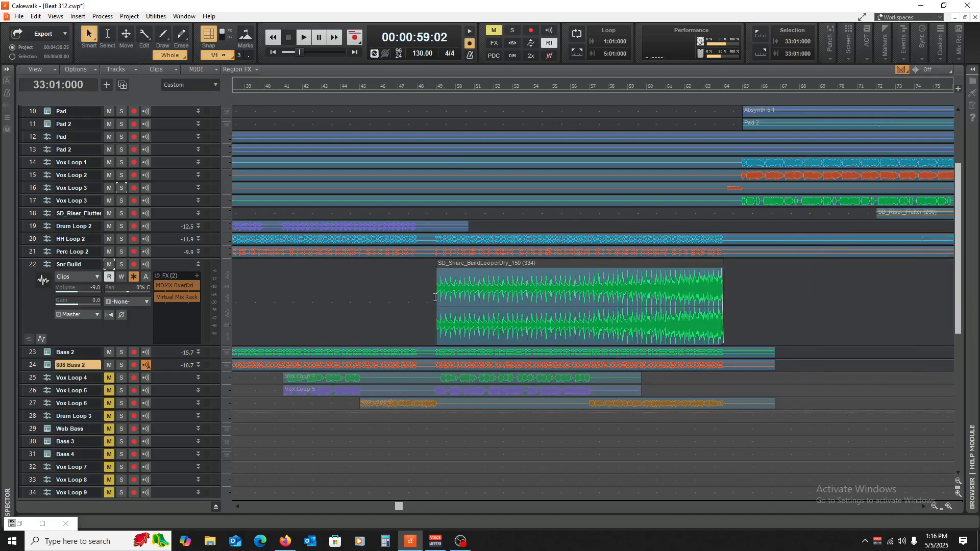
{"action": "left_click", "coordinate": [435, 297]}
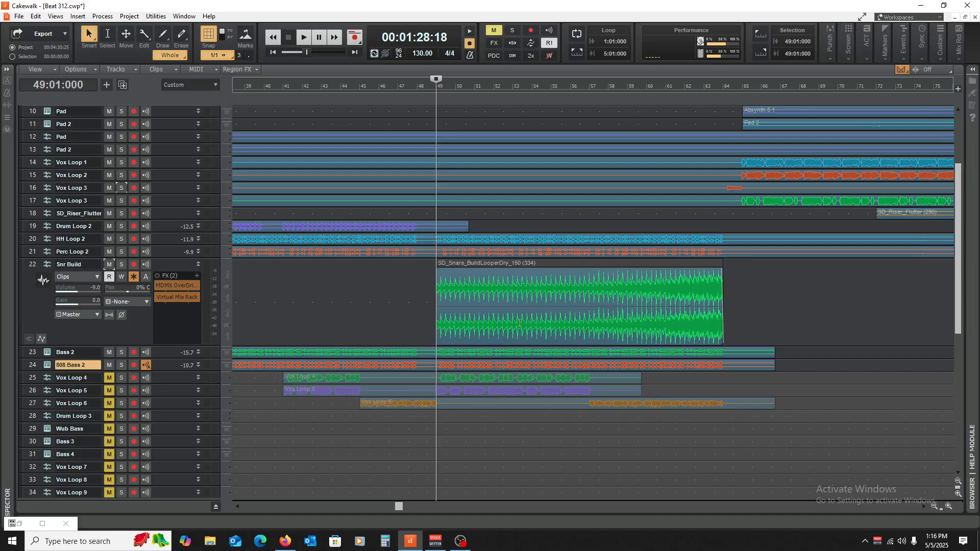
{"action": "left_click_drag", "start_coordinate": [165, 245], "coordinate": [162, 152]}
{"action": "key", "text": "ctrl+Page_Up"}
{"action": "key", "text": "ctrl+Page_Up"}
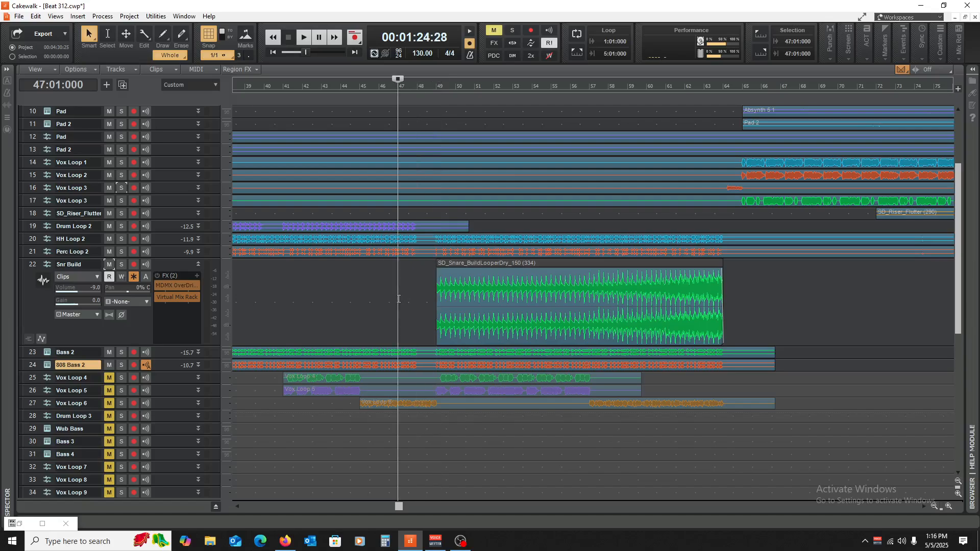
{"action": "key", "text": "space"}
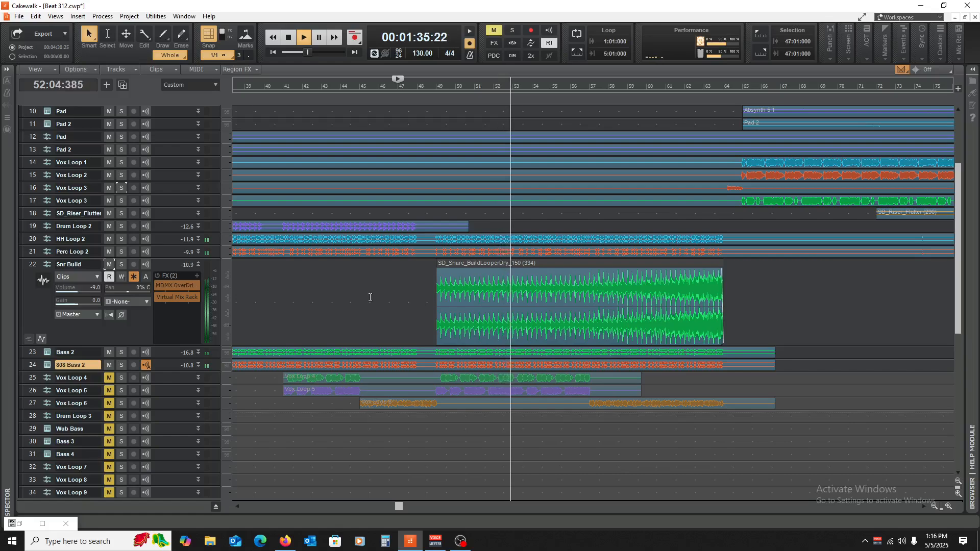
- Audition Snr Build in solo until near the end of its clip, clear the solo and collapse the track
{"action": "left_click", "coordinate": [123, 265]}
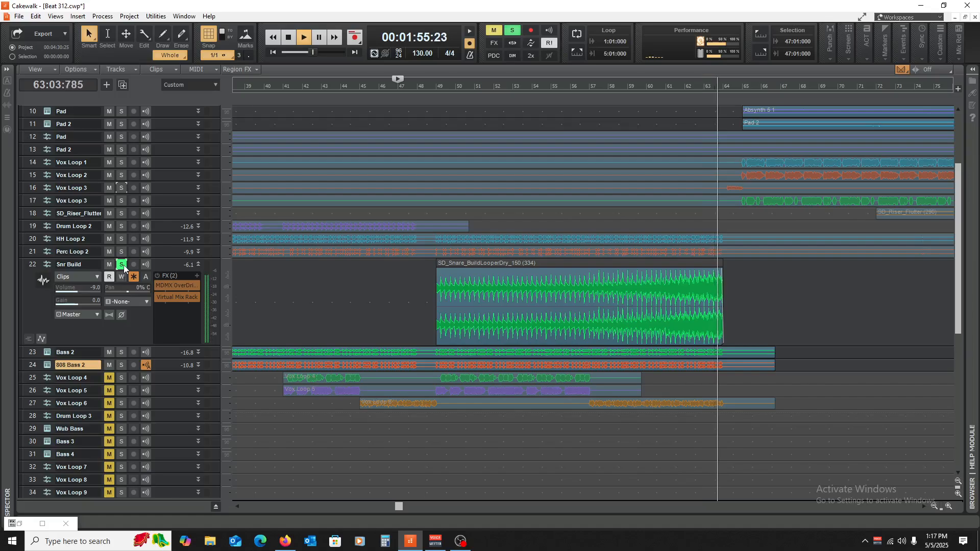
{"action": "key", "text": "space"}
{"action": "left_click", "coordinate": [123, 265]}
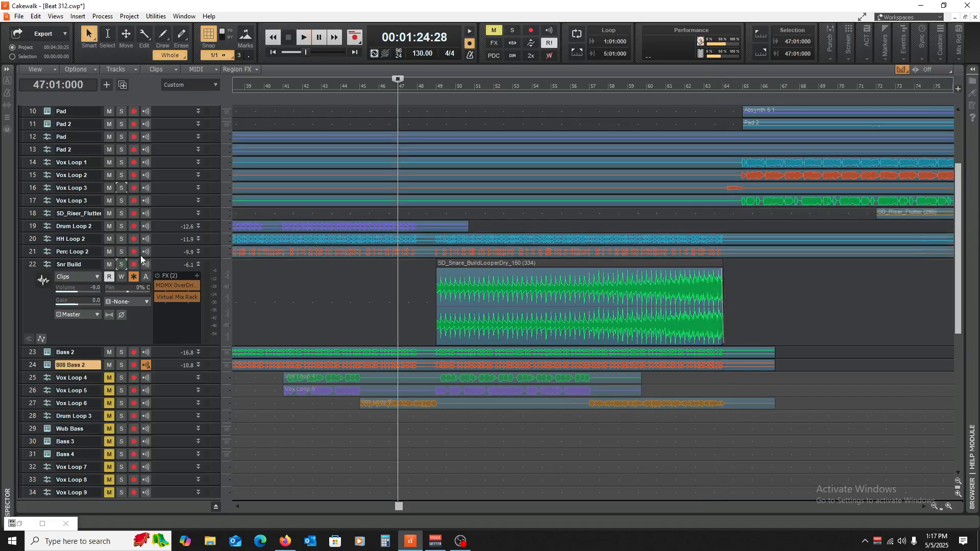
{"action": "left_click", "coordinate": [199, 265]}
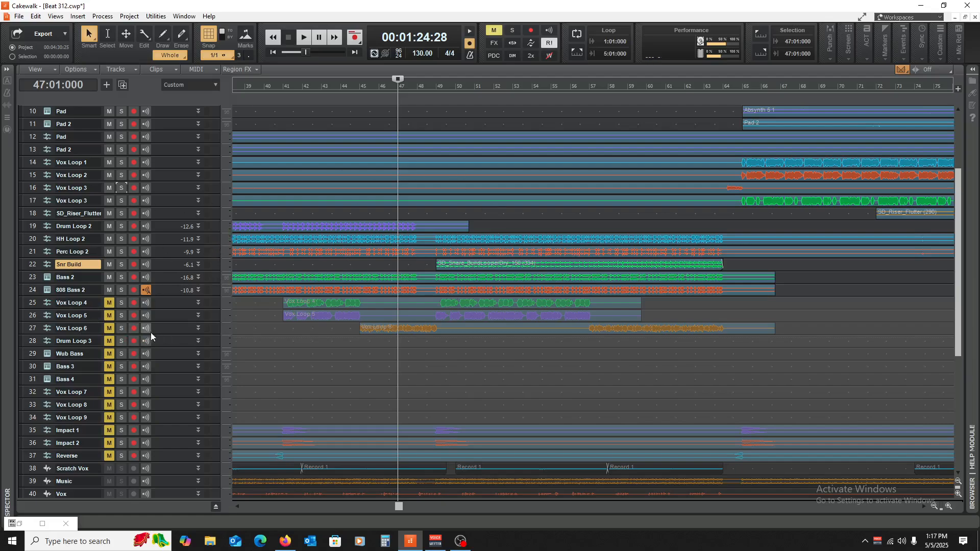
- Try to move the Drum Loop 3 track directly below Drum Loop 2, and undo the move
{"action": "left_click_drag", "start_coordinate": [165, 340], "coordinate": [167, 243]}
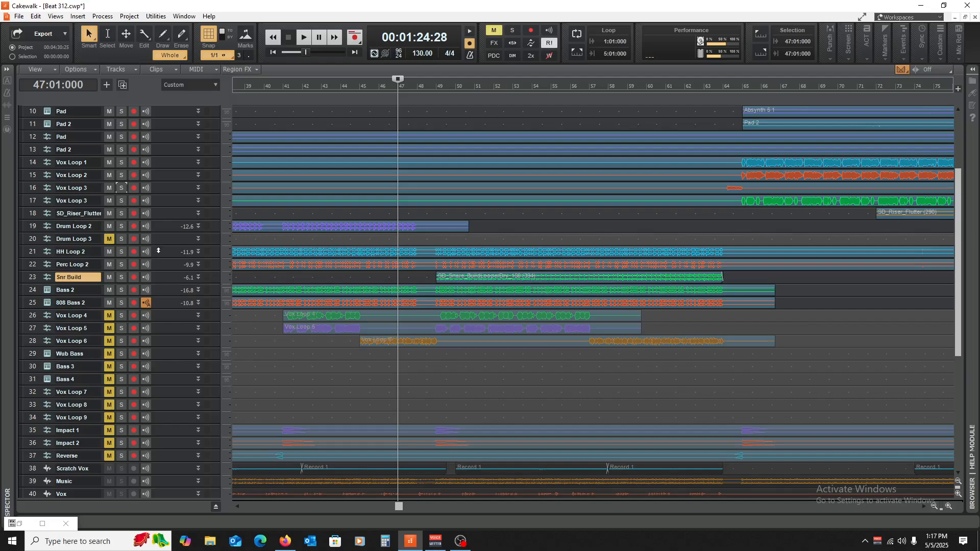
{"action": "key", "text": "ctrl+z"}
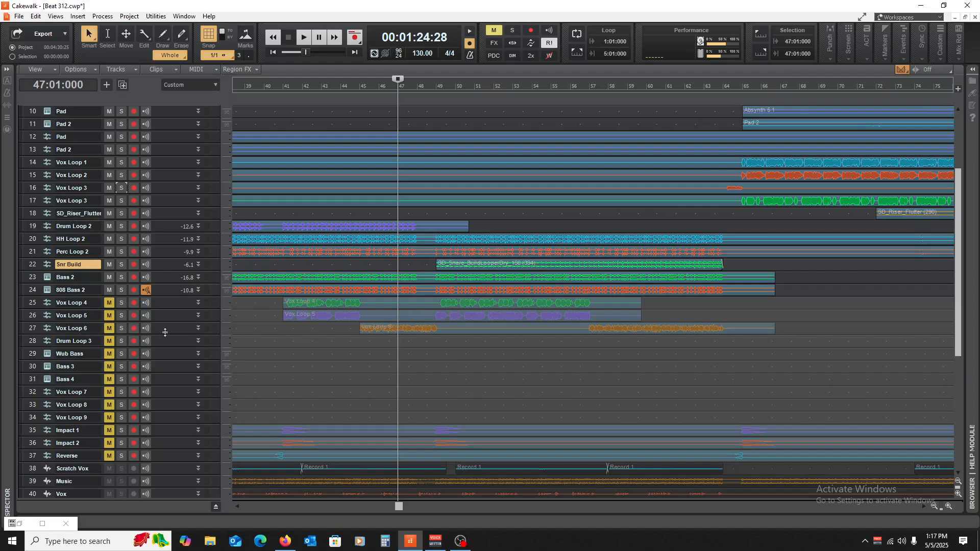
- Expand the Vox Loop 6 track and place the playhead at measure 40
{"action": "double_click", "coordinate": [163, 336]}
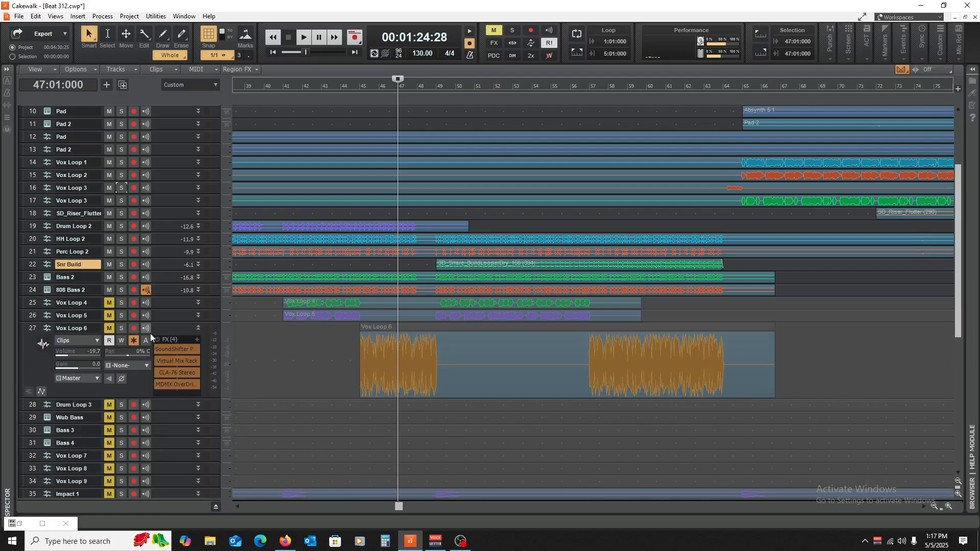
{"action": "left_click_drag", "start_coordinate": [401, 509], "coordinate": [355, 507]}
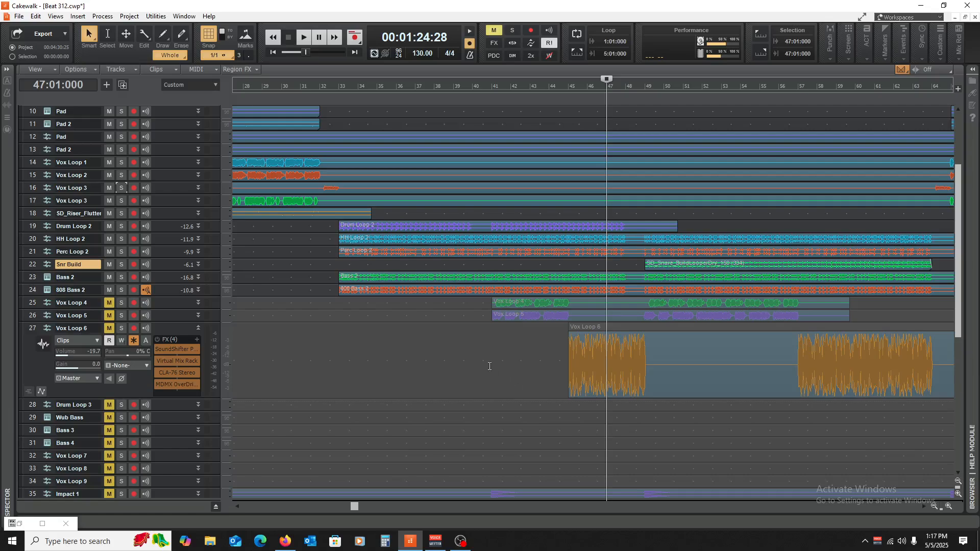
{"action": "left_click", "coordinate": [478, 349]}
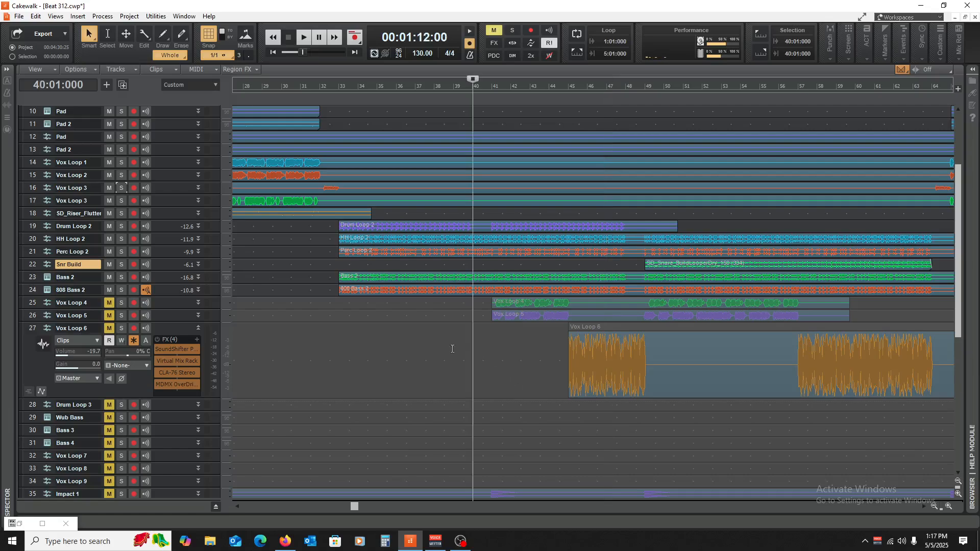
- Unmute and enlarge the Vox Loop 4 and Vox Loop 5 tracks, with their clips at measure 41 magnified
{"action": "left_click", "coordinate": [109, 302]}
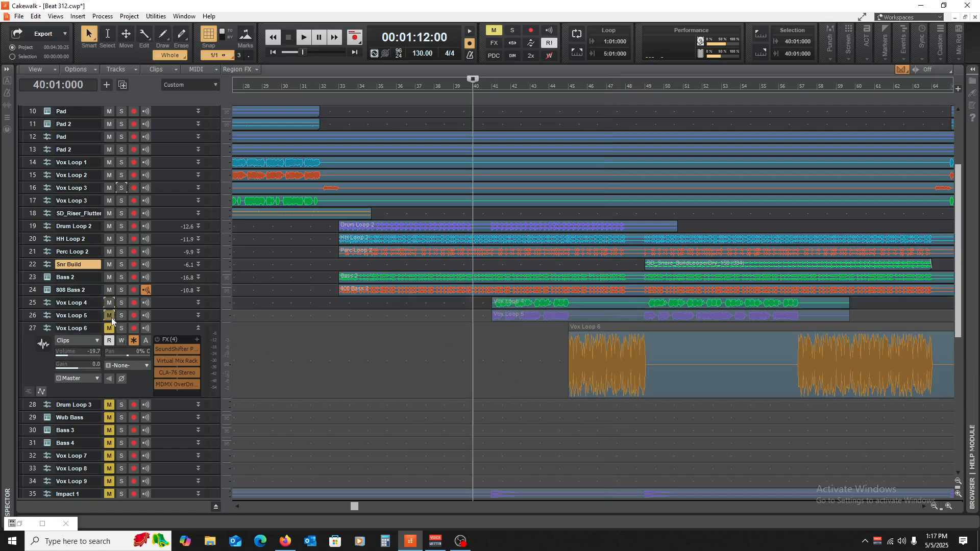
{"action": "left_click", "coordinate": [109, 316]}
{"action": "left_click_drag", "start_coordinate": [171, 310], "coordinate": [171, 377]}
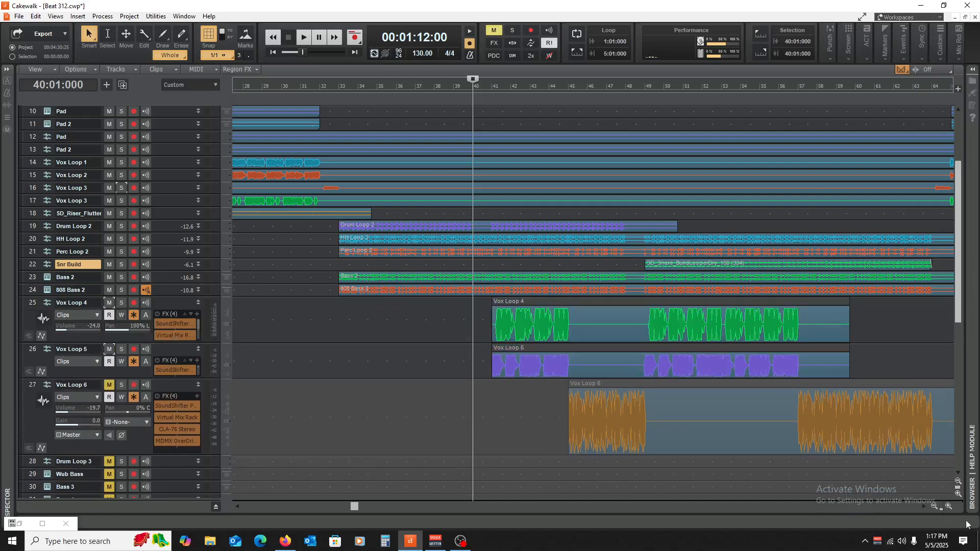
{"action": "left_click", "coordinate": [953, 506]}
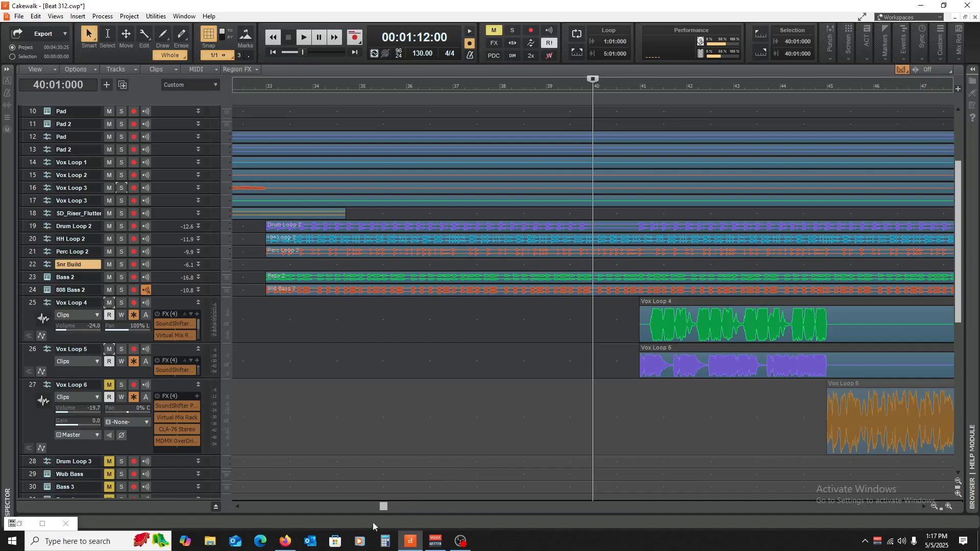
- Solo Vox Loop 4 and audition its clip from measure 41 to about the end of its first phrase
{"action": "left_click_drag", "start_coordinate": [384, 507], "coordinate": [403, 509]}
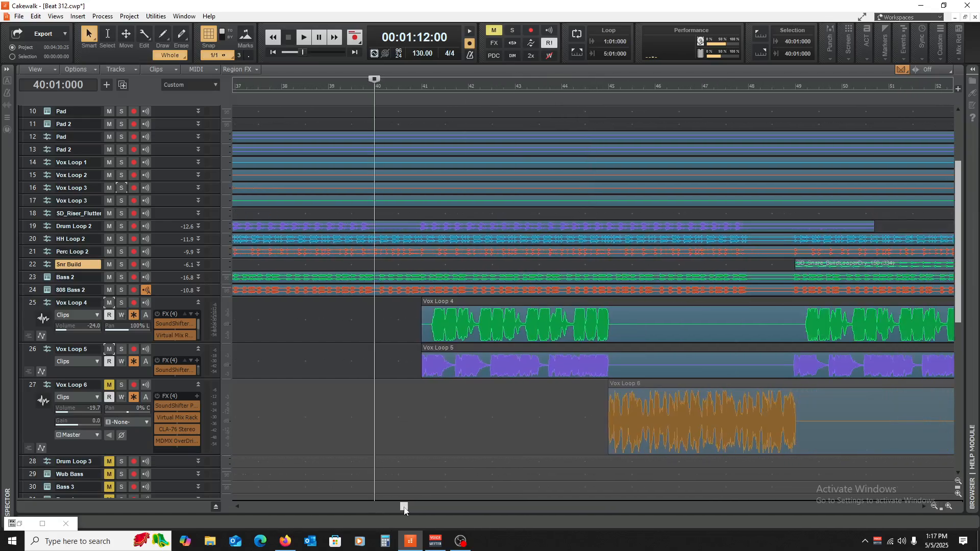
{"action": "left_click", "coordinate": [121, 303]}
{"action": "left_click", "coordinate": [426, 417]}
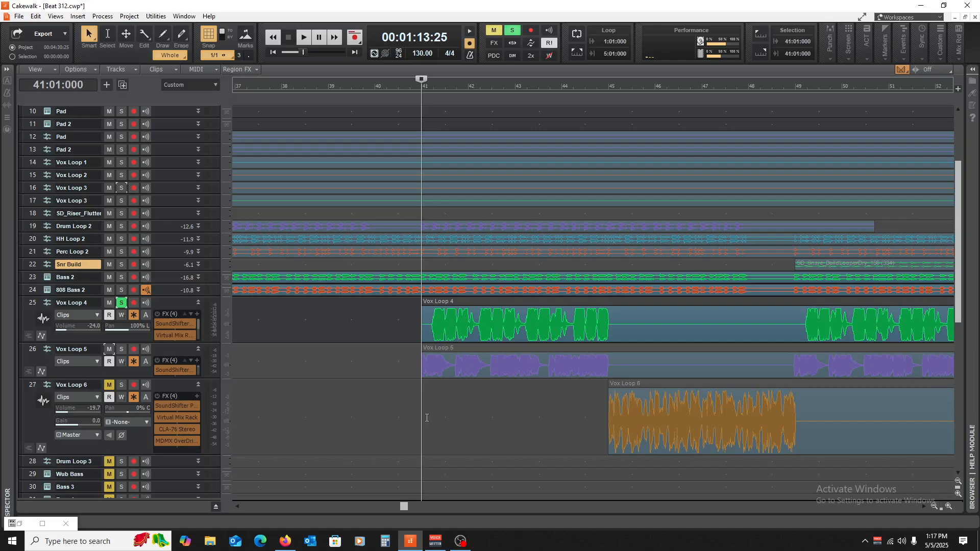
{"action": "key", "text": "space"}
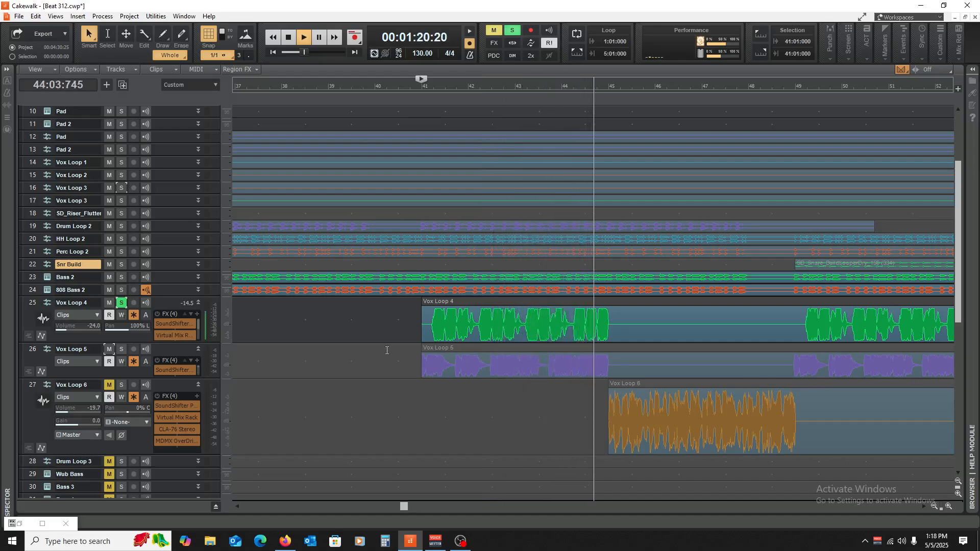
{"action": "key", "text": "space"}
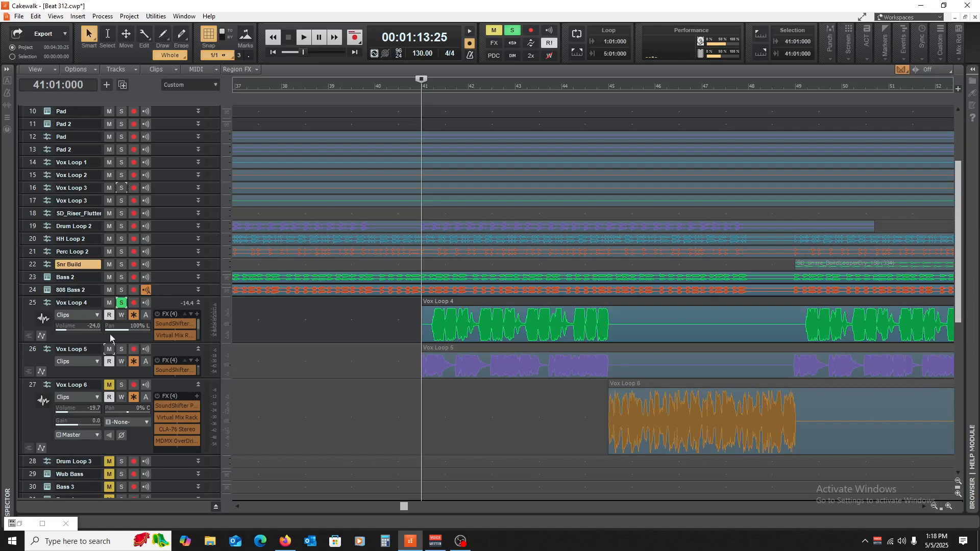
- Solo Vox Loop 5 in place of Vox Loop 4, enlarge its track and audition it from measure 41
{"action": "left_click", "coordinate": [122, 349]}
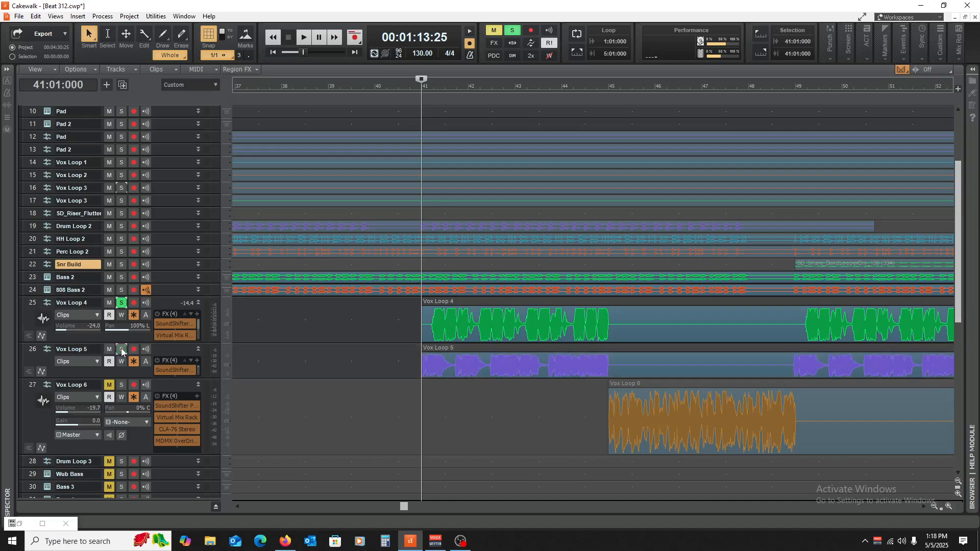
{"action": "left_click", "coordinate": [122, 352]}
{"action": "left_click", "coordinate": [121, 350]}
{"action": "left_click", "coordinate": [122, 303]}
{"action": "left_click_drag", "start_coordinate": [173, 381], "coordinate": [173, 404]}
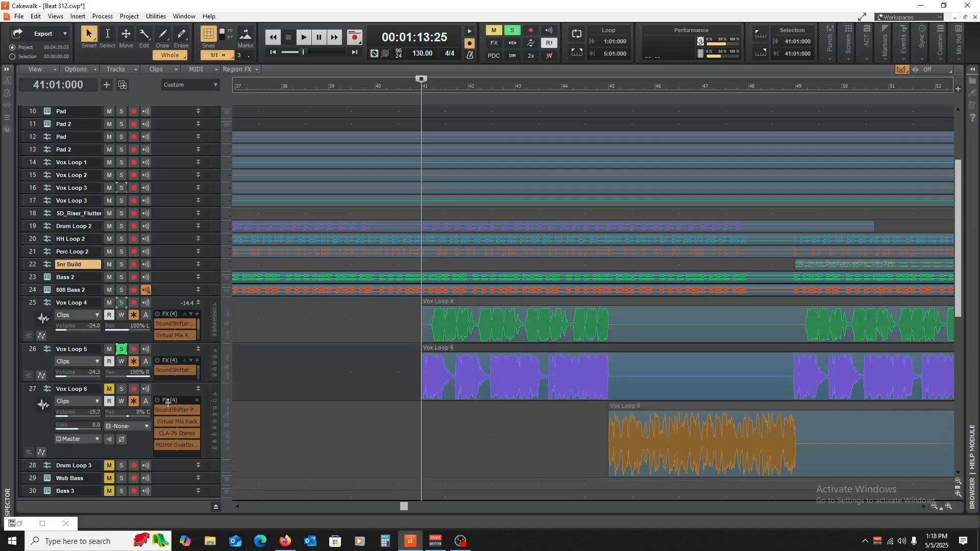
{"action": "key", "text": "space"}
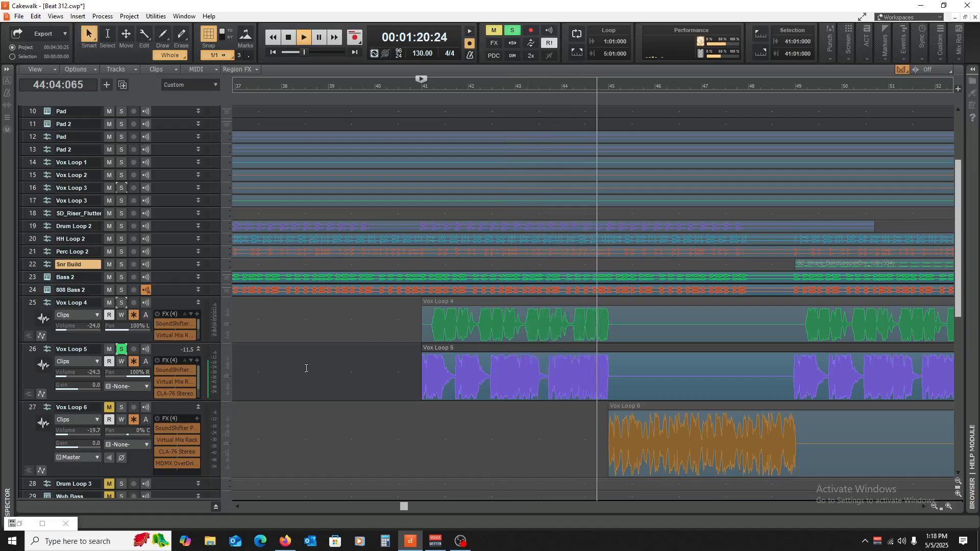
{"action": "key", "text": "space"}
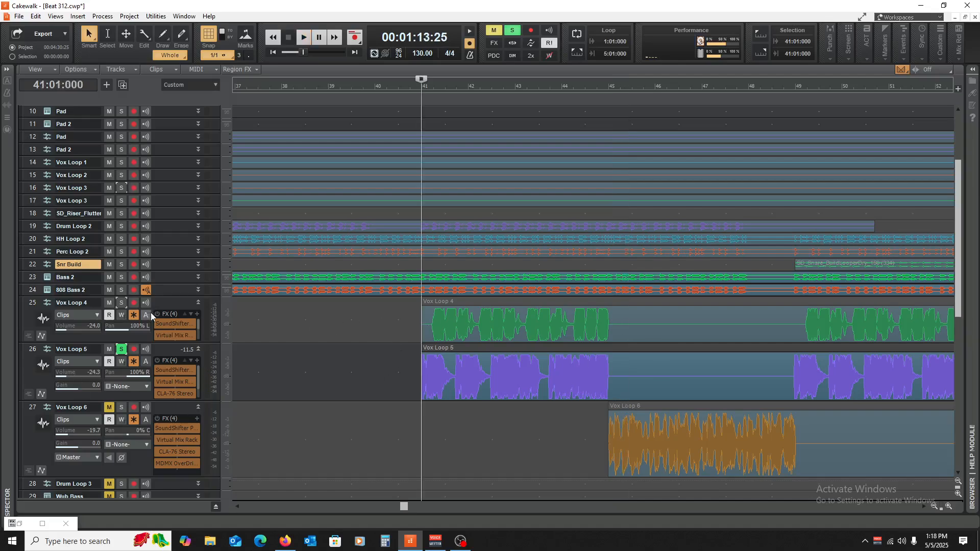
- Add Vox Loop 4 to the solo and audition it together with Vox Loop 5 from measure 41
{"action": "left_click", "coordinate": [123, 304]}
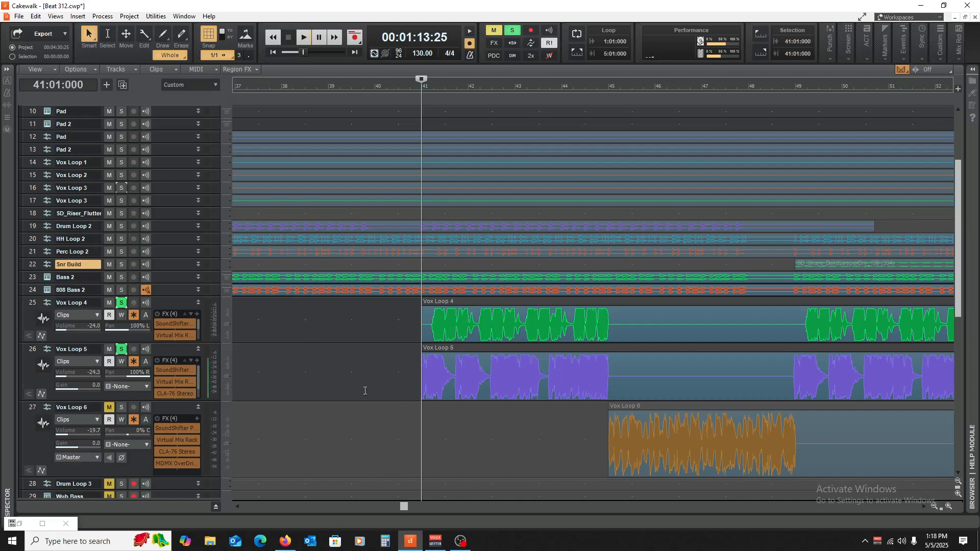
{"action": "key", "text": "space"}
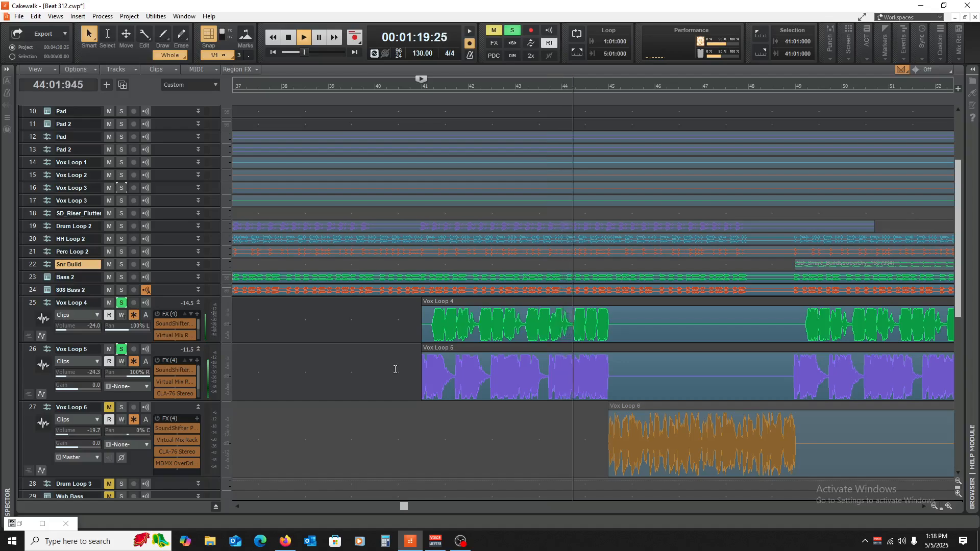
{"action": "key", "text": "space"}
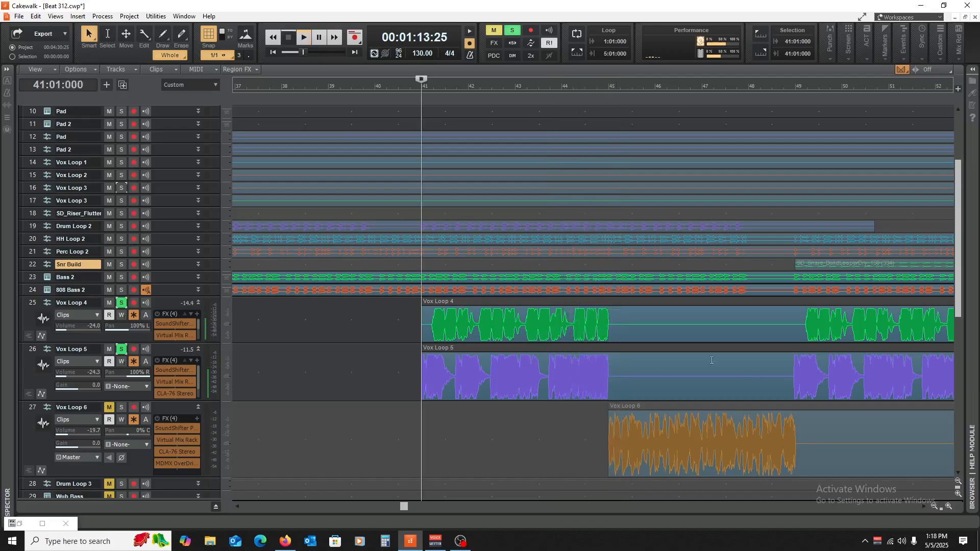
- Unmute and solo Vox Loop 6, and audition its clip from measure 45
{"action": "left_click", "coordinate": [121, 407]}
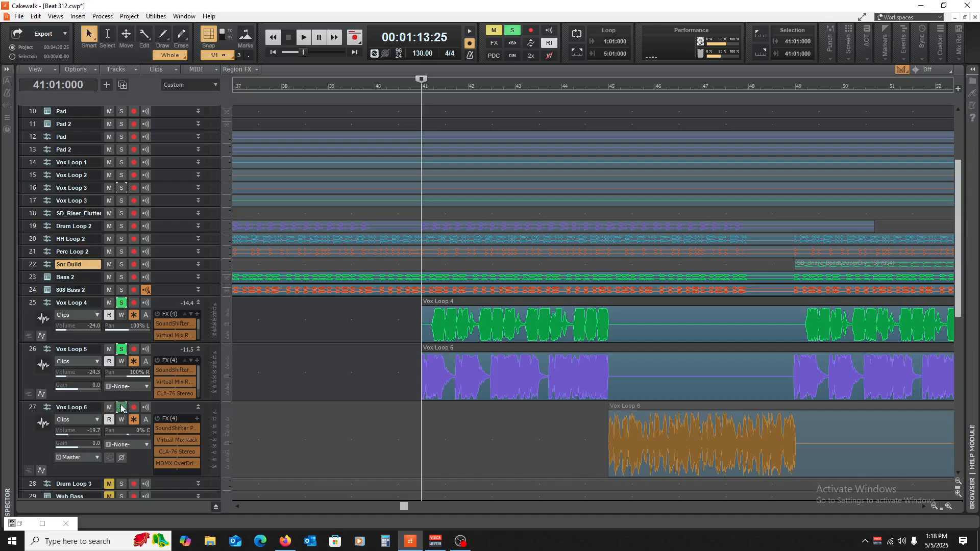
{"action": "left_click", "coordinate": [602, 424]}
{"action": "key", "text": "space"}
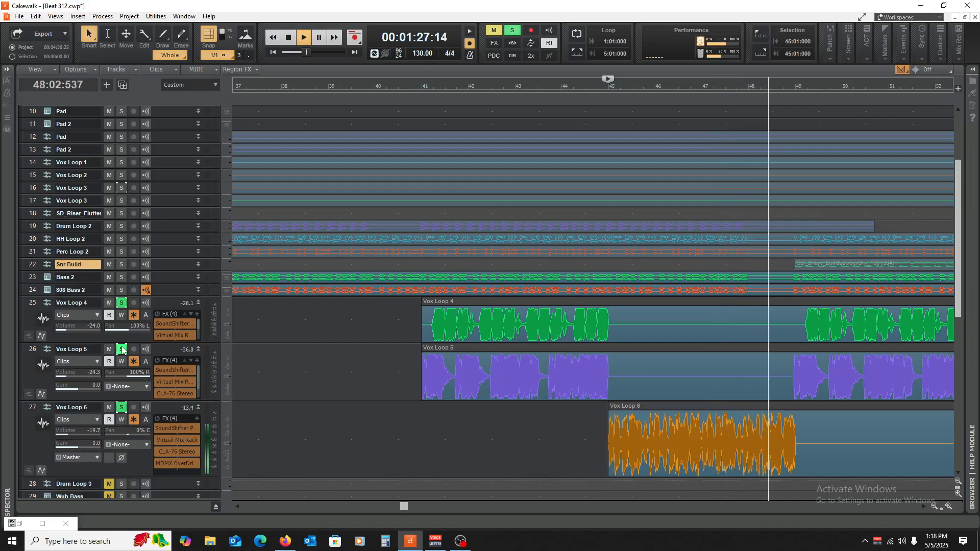
{"action": "key", "text": "space"}
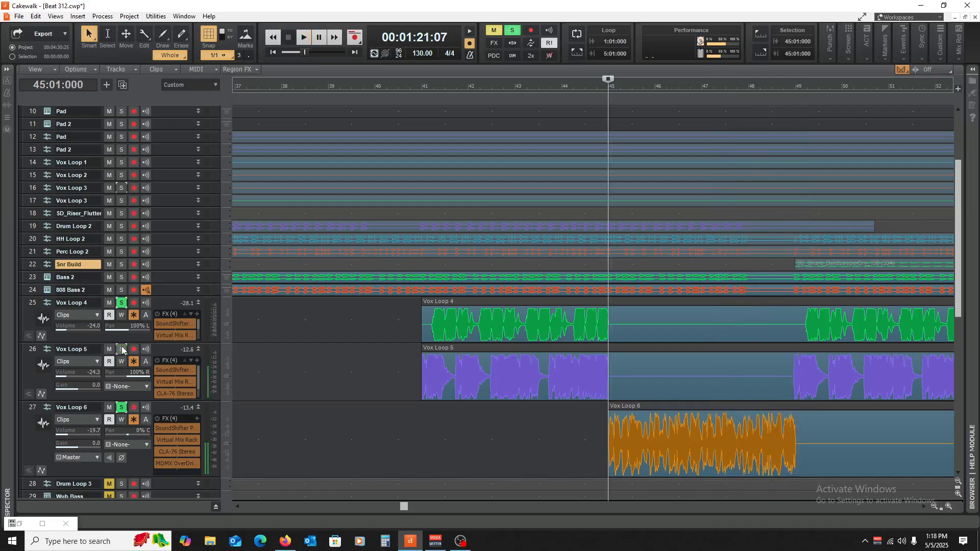
- Clear the solo on Vox Loop 5, Vox Loop 4 and Vox Loop 6, and place the playhead at measure 40
{"action": "left_click", "coordinate": [121, 350]}
{"action": "left_click", "coordinate": [121, 305]}
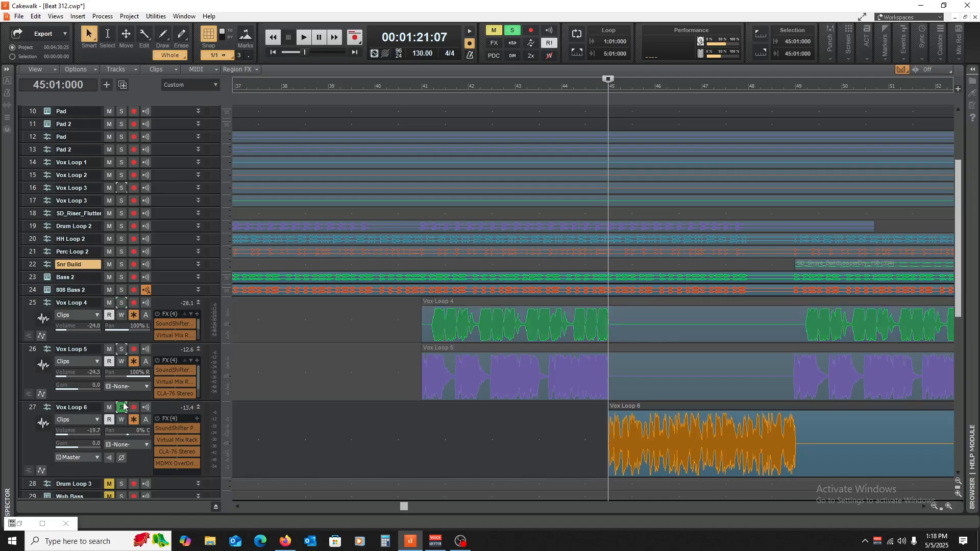
{"action": "left_click", "coordinate": [123, 407]}
{"action": "left_click", "coordinate": [409, 424]}
{"action": "left_click", "coordinate": [384, 422]}
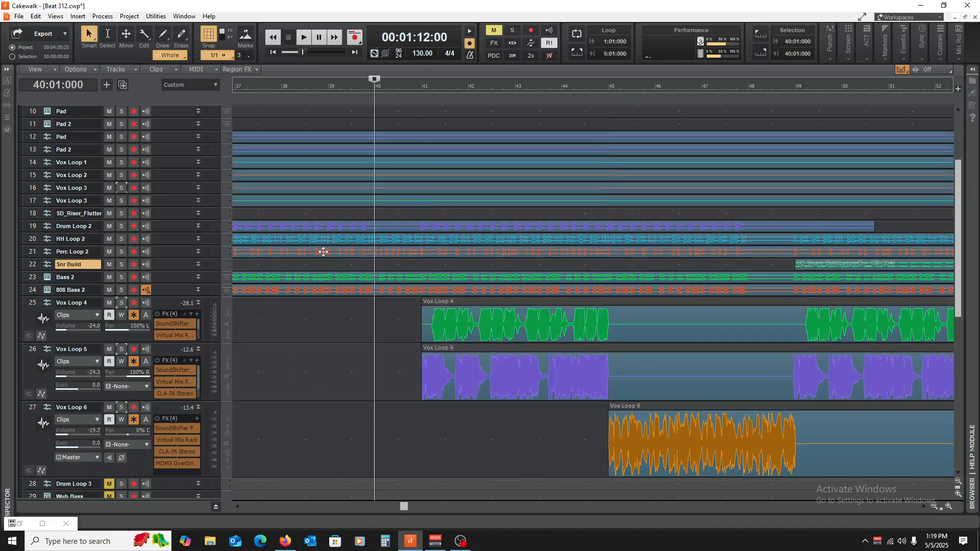
- Play the full mix from measure 32 until past the entry of Vox Loops 4 and 5 at measure 41
{"action": "left_click_drag", "start_coordinate": [402, 510], "coordinate": [374, 509]}
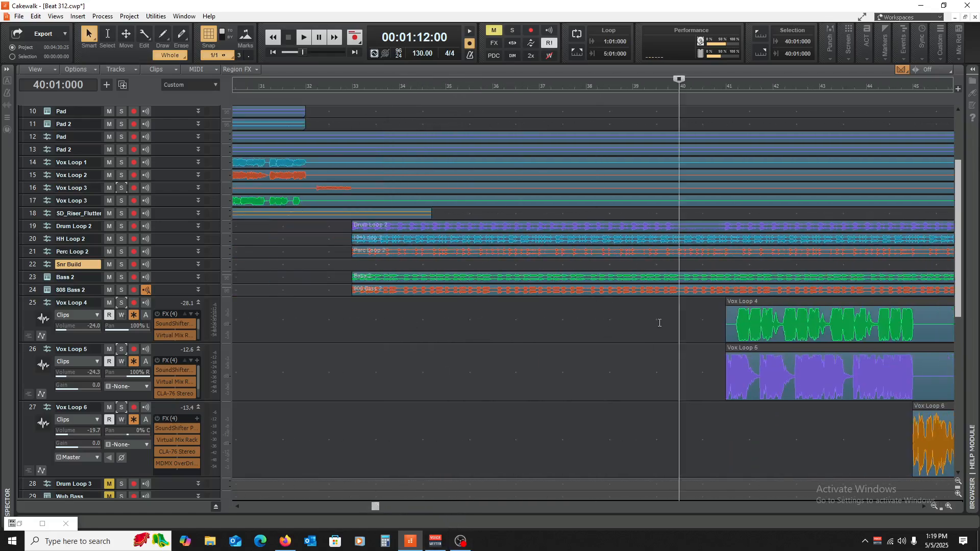
{"action": "left_click", "coordinate": [351, 350]}
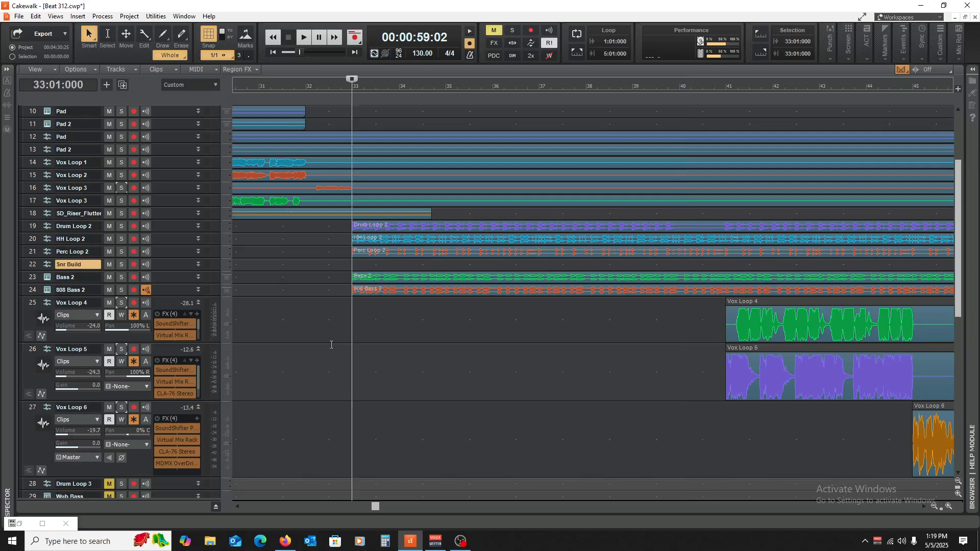
{"action": "left_click", "coordinate": [300, 330]}
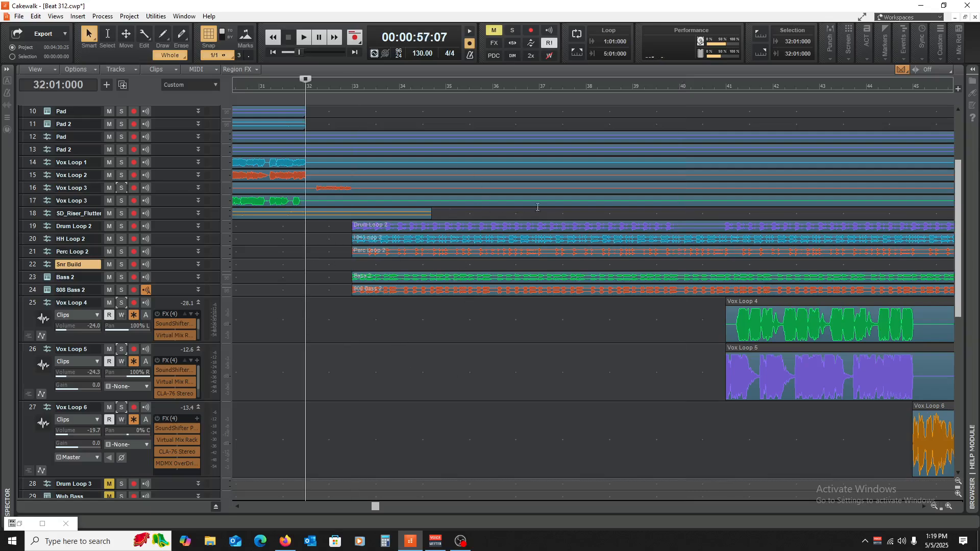
{"action": "key", "text": "space"}
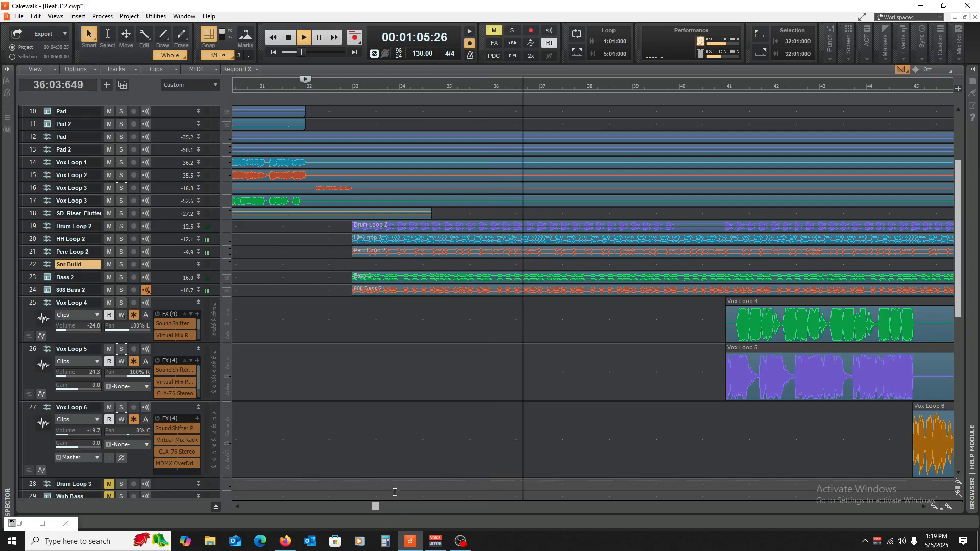
{"action": "left_click_drag", "start_coordinate": [381, 506], "coordinate": [399, 506]}
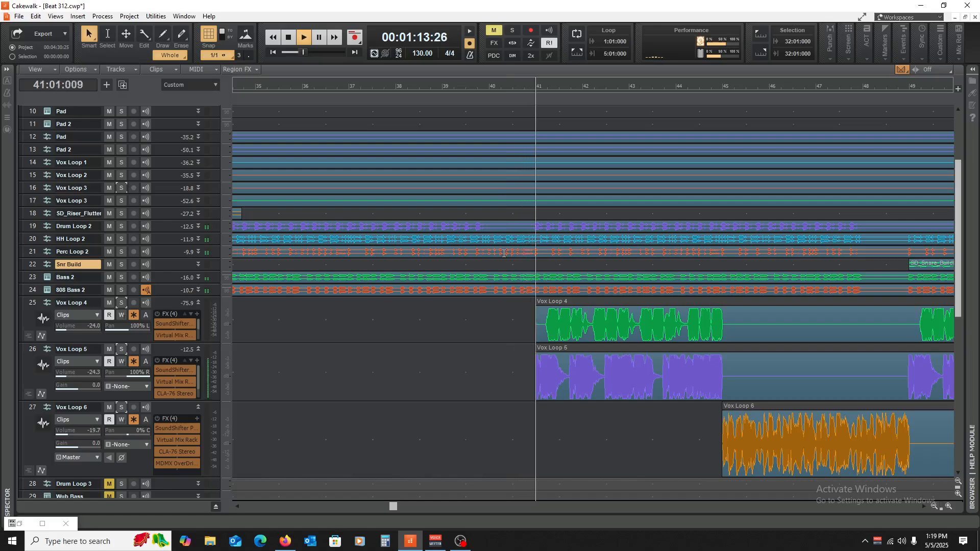
{"action": "key", "text": "space"}
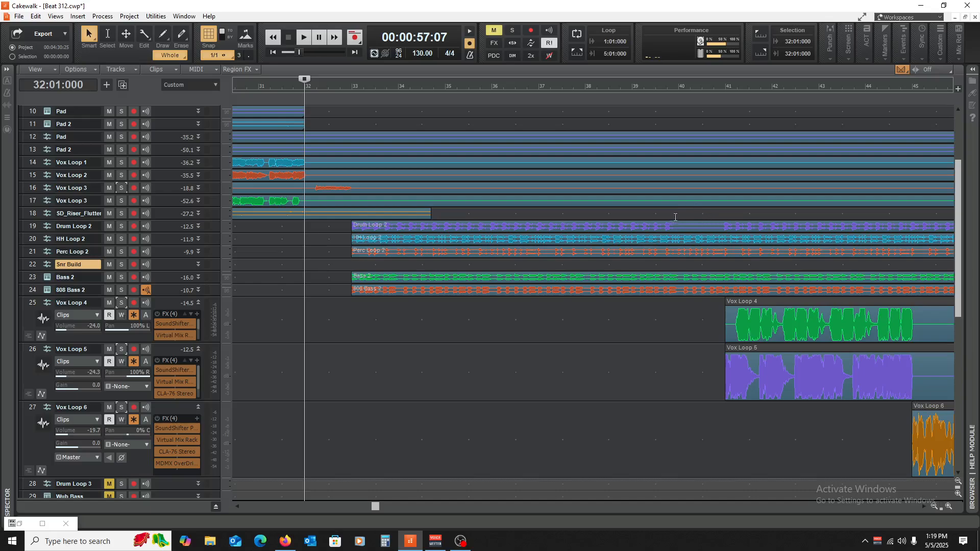
- Play the full mix from measure 41 through the Vox Loop 6 section, and return the playhead to measure 48
{"action": "left_click_drag", "start_coordinate": [376, 506], "coordinate": [398, 509]}
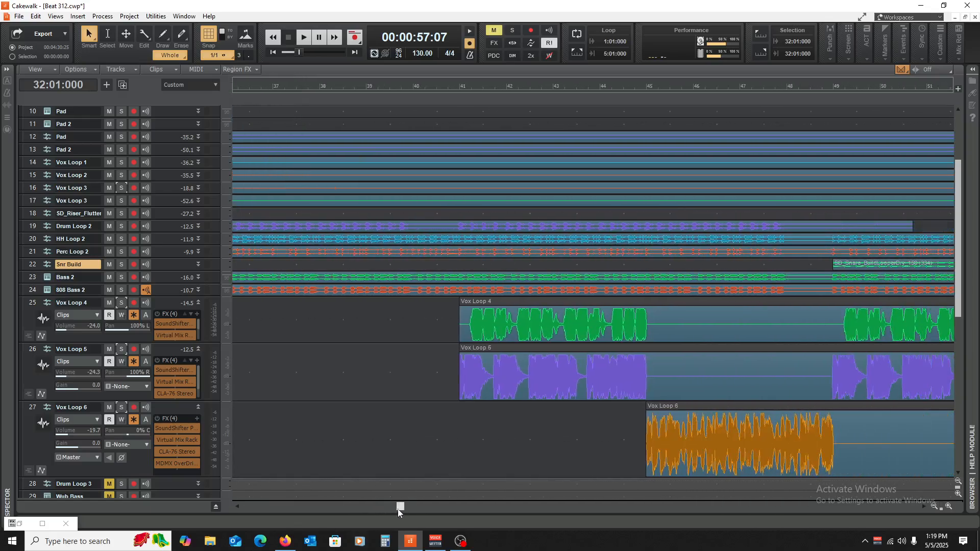
{"action": "left_click", "coordinate": [462, 420]}
{"action": "key", "text": "space"}
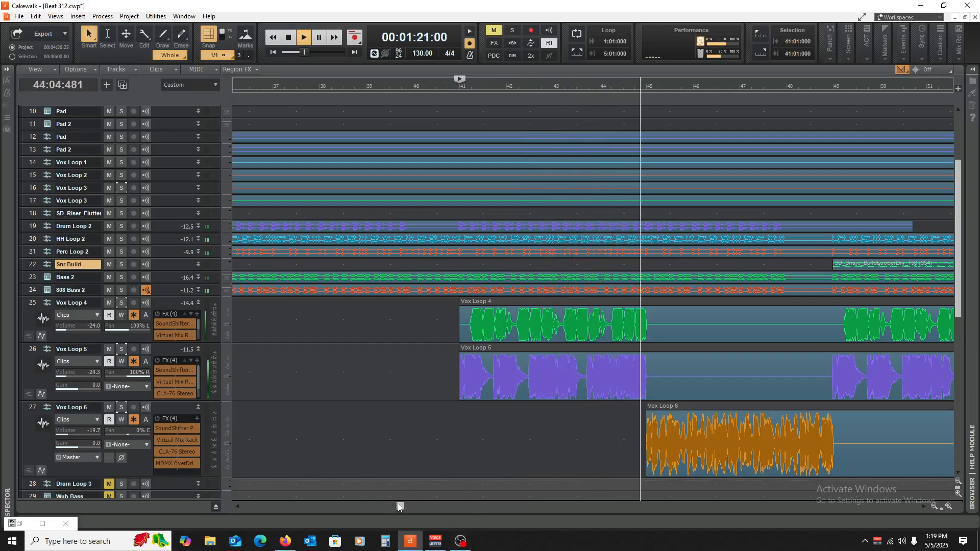
{"action": "left_click_drag", "start_coordinate": [400, 507], "coordinate": [427, 506]}
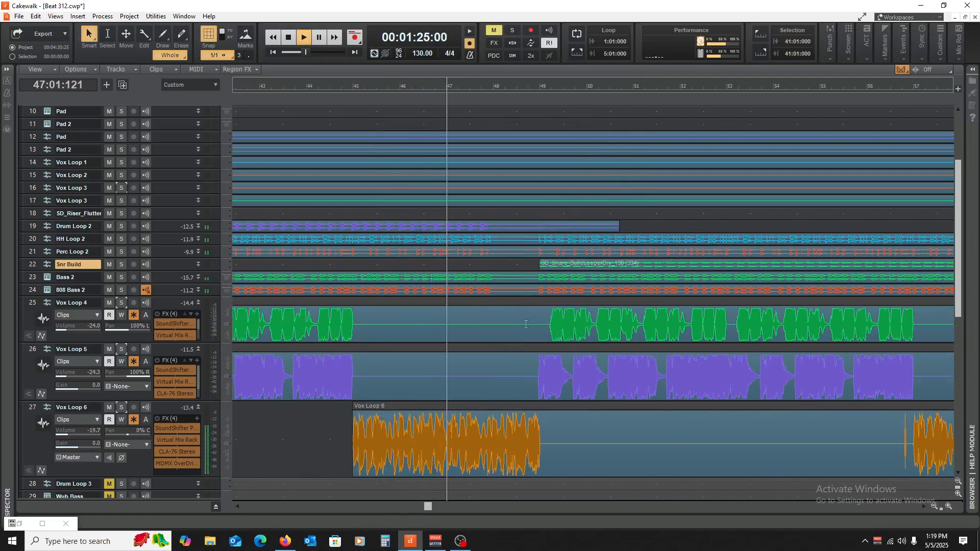
{"action": "left_click", "coordinate": [496, 84]}
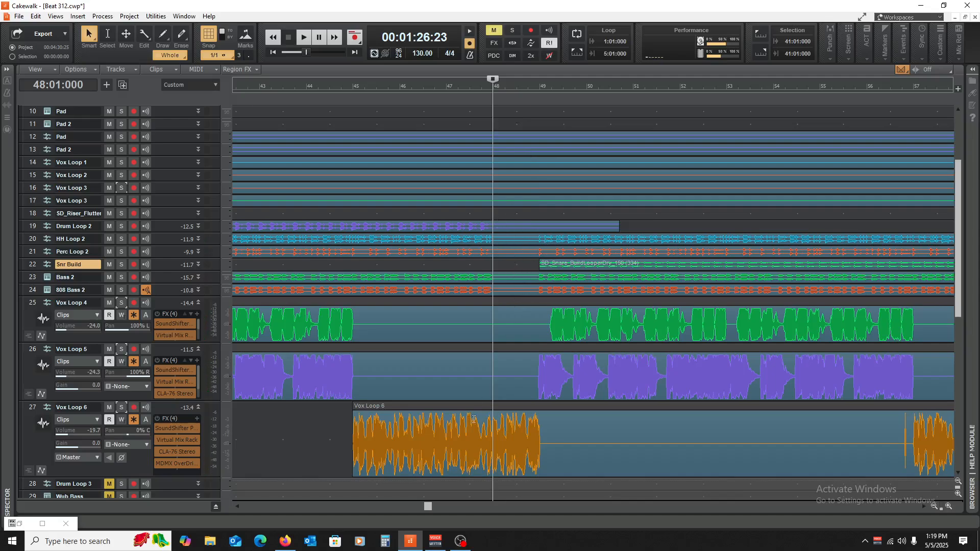
- Look over the track list and play the full mix from measure 49 through the Vox Loop 6 return at measure 57
{"action": "scroll", "coordinate": [521, 455], "scroll_direction": "up", "scroll_amount": 3}
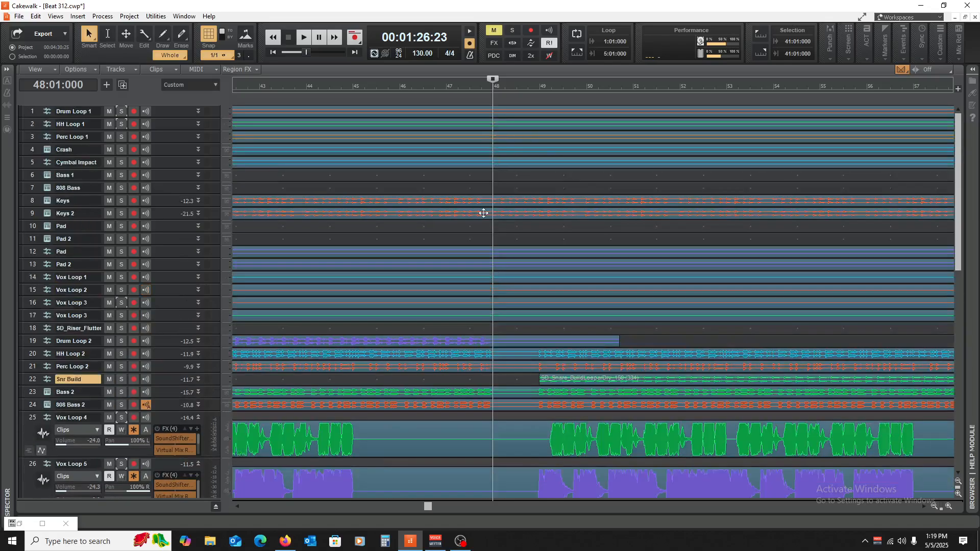
{"action": "scroll", "coordinate": [483, 213], "scroll_direction": "down", "scroll_amount": 3}
{"action": "scroll", "coordinate": [559, 327], "scroll_direction": "down", "scroll_amount": 3}
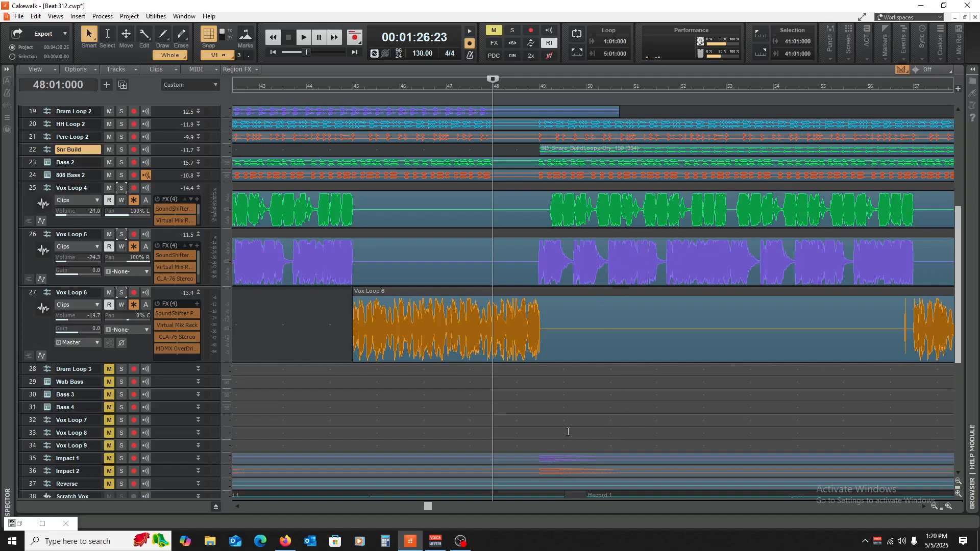
{"action": "left_click", "coordinate": [557, 418]}
{"action": "scroll", "coordinate": [587, 404], "scroll_direction": "up", "scroll_amount": 2}
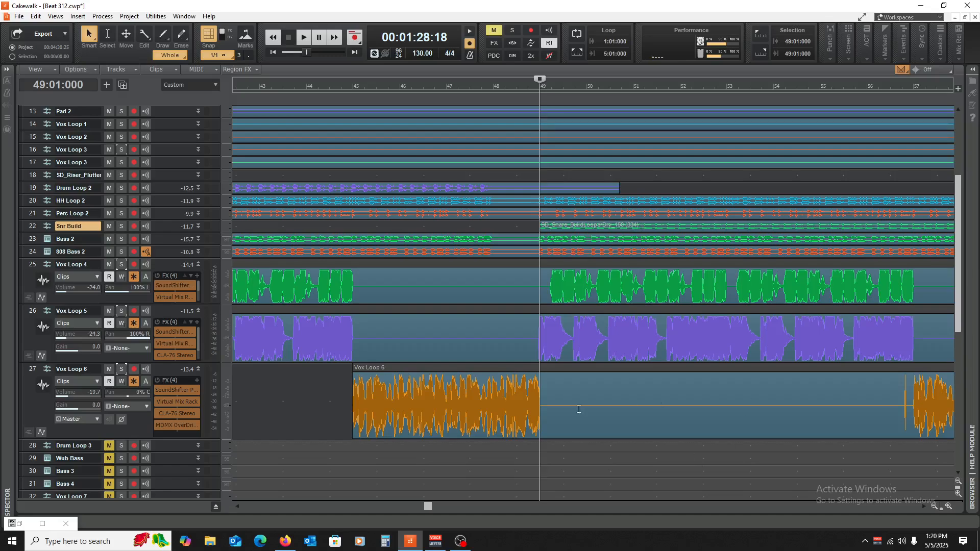
{"action": "key", "text": "space"}
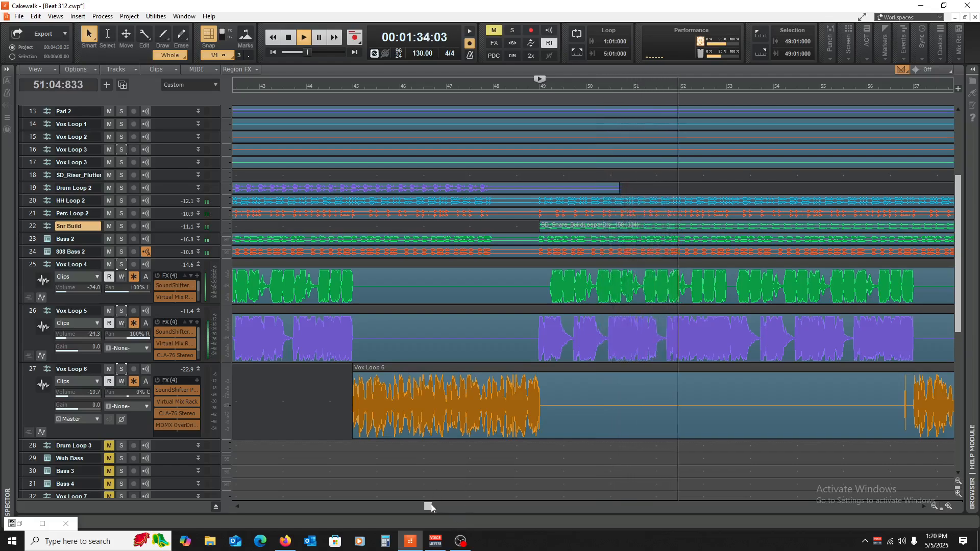
{"action": "left_click_drag", "start_coordinate": [431, 504], "coordinate": [451, 507]}
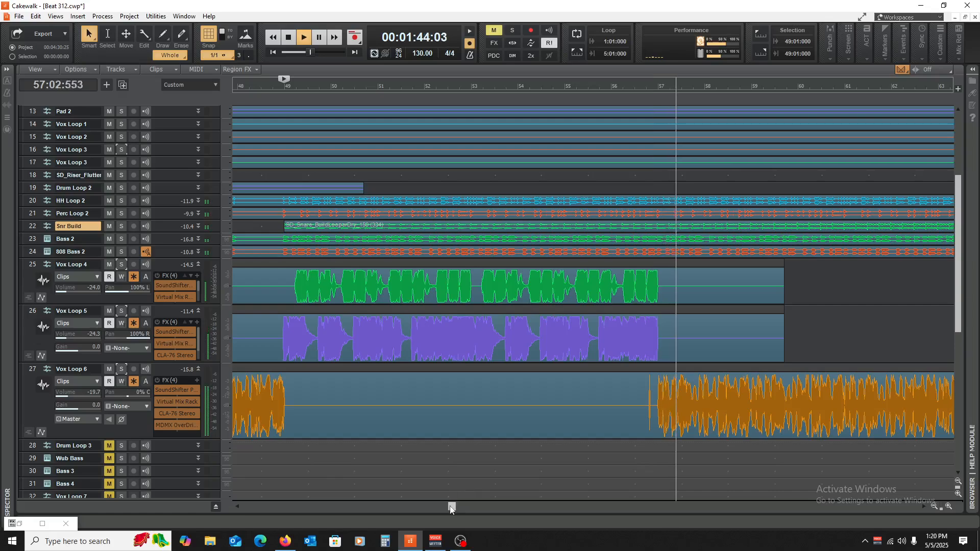
{"action": "left_click_drag", "start_coordinate": [452, 509], "coordinate": [471, 509]}
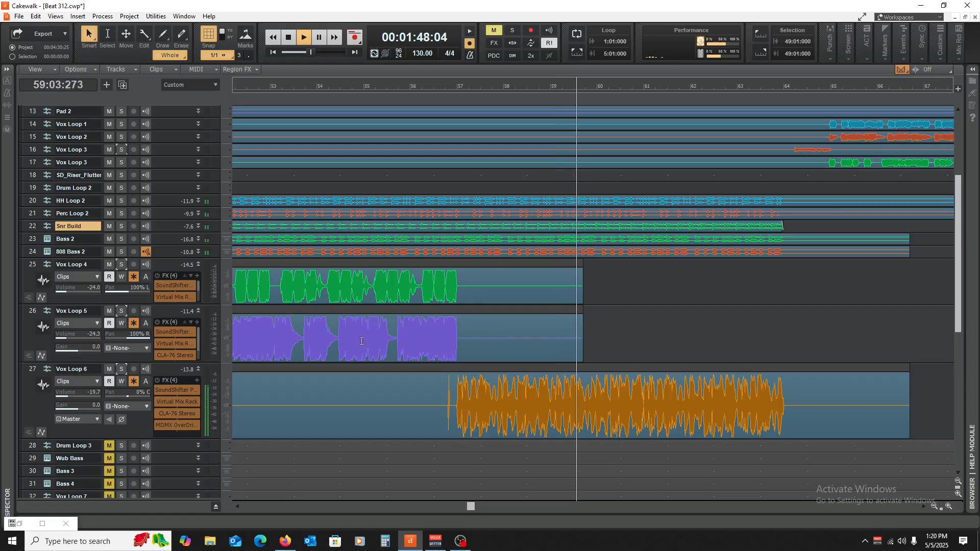
- Collapse the Vox Loop 4, Vox Loop 5 and Vox Loop 6 tracks while playback continues to measure 65
{"action": "left_click", "coordinate": [199, 263]}
{"action": "left_click", "coordinate": [198, 277]}
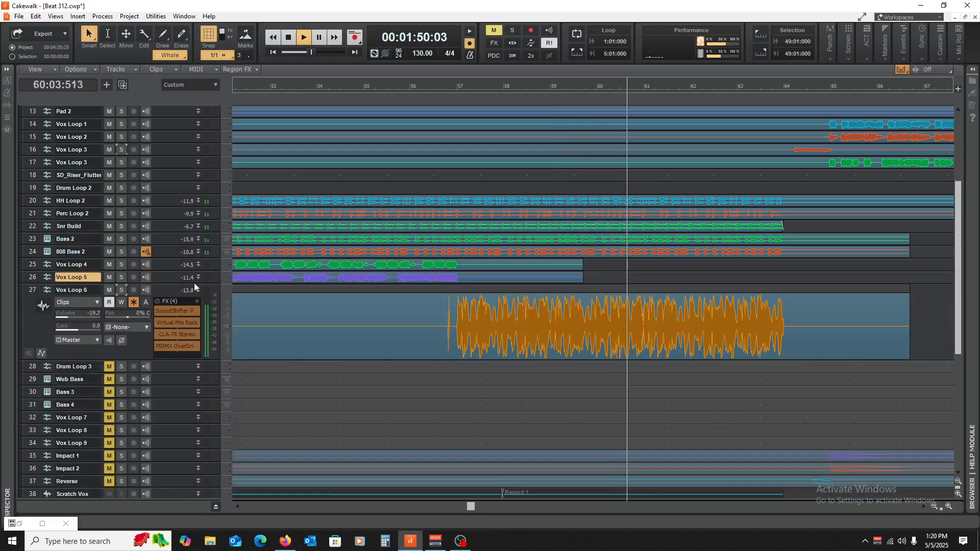
{"action": "left_click", "coordinate": [198, 289]}
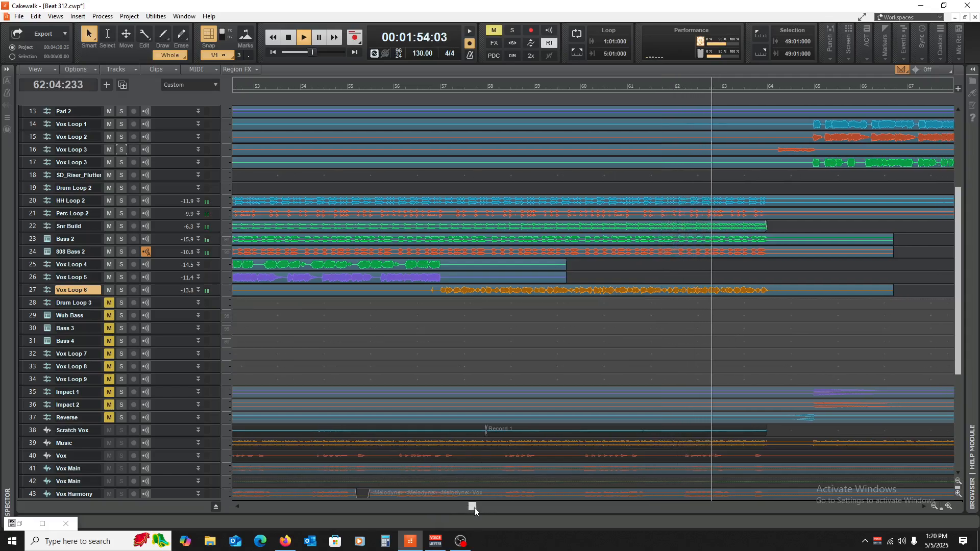
{"action": "left_click_drag", "start_coordinate": [470, 508], "coordinate": [499, 510]}
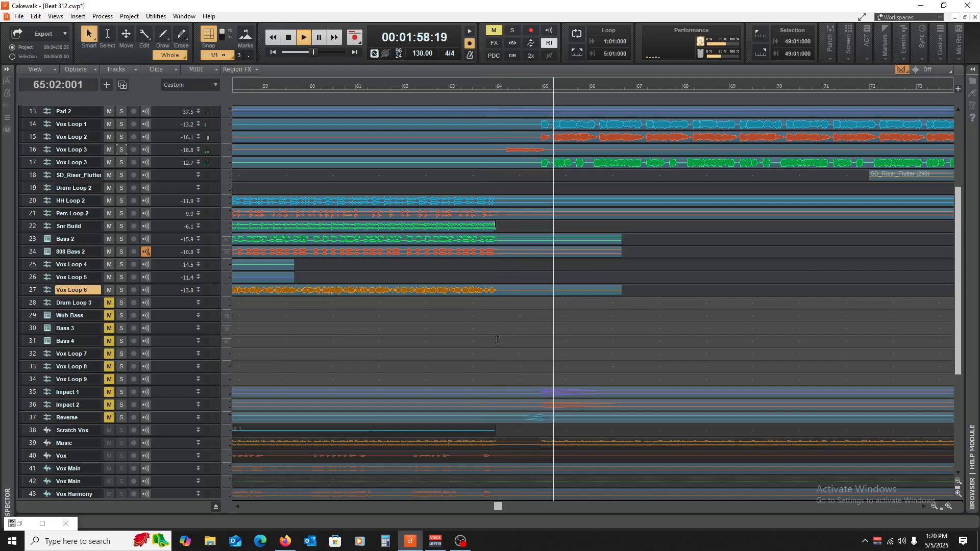
- Stop playback and move the playhead from measure 64 to measure 79, before the second vocal loop section ends
{"action": "left_click", "coordinate": [497, 340]}
{"action": "scroll", "coordinate": [467, 278], "scroll_direction": "up", "scroll_amount": 4}
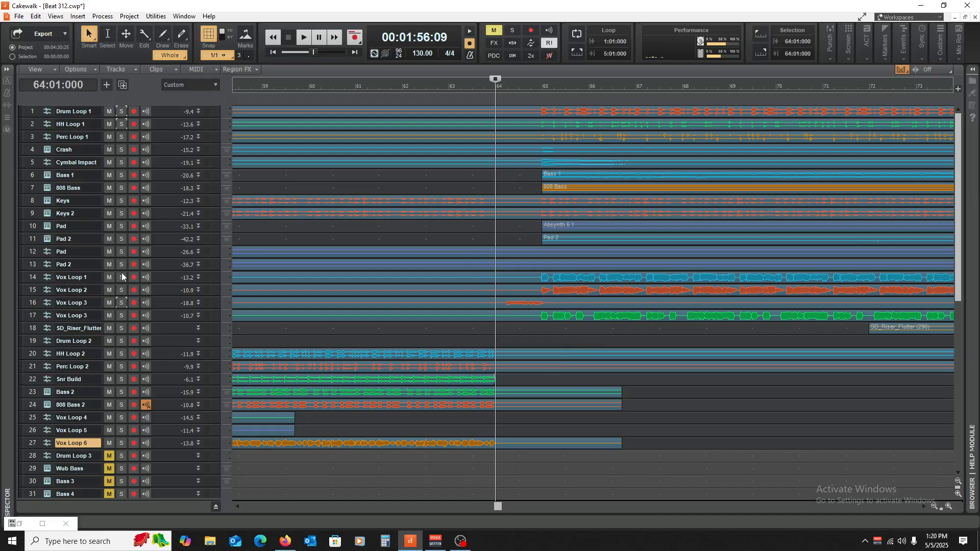
{"action": "left_click", "coordinate": [935, 506]}
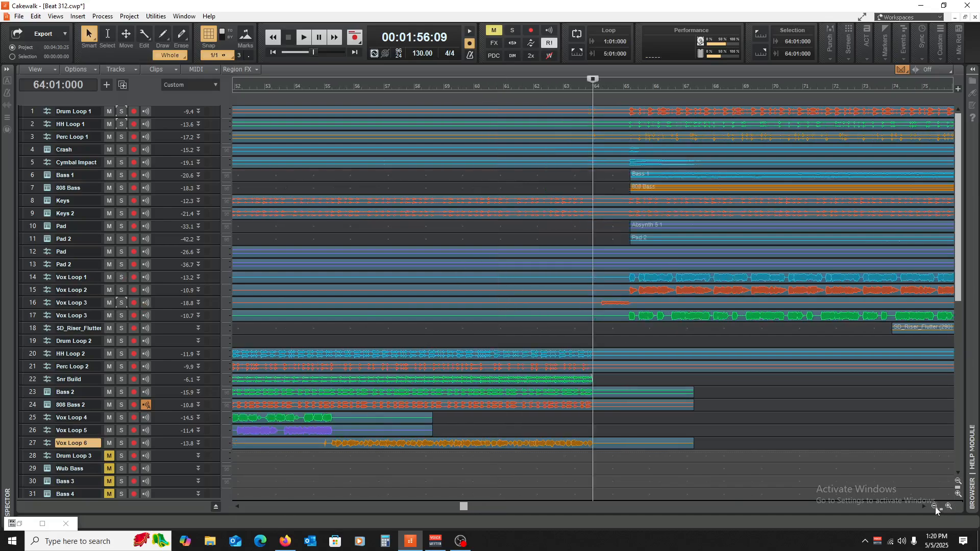
{"action": "scroll", "coordinate": [569, 361], "scroll_direction": "down", "scroll_amount": 2}
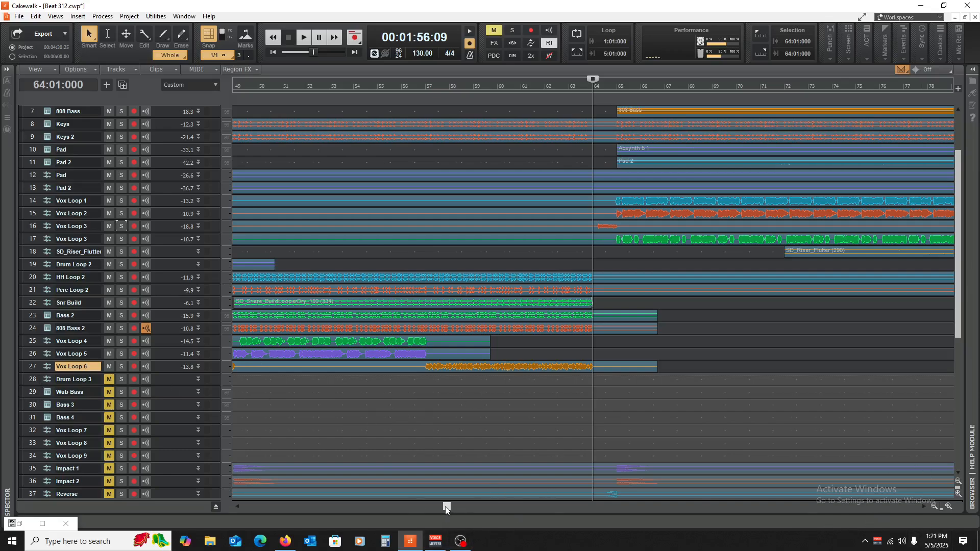
{"action": "left_click_drag", "start_coordinate": [446, 509], "coordinate": [525, 520]}
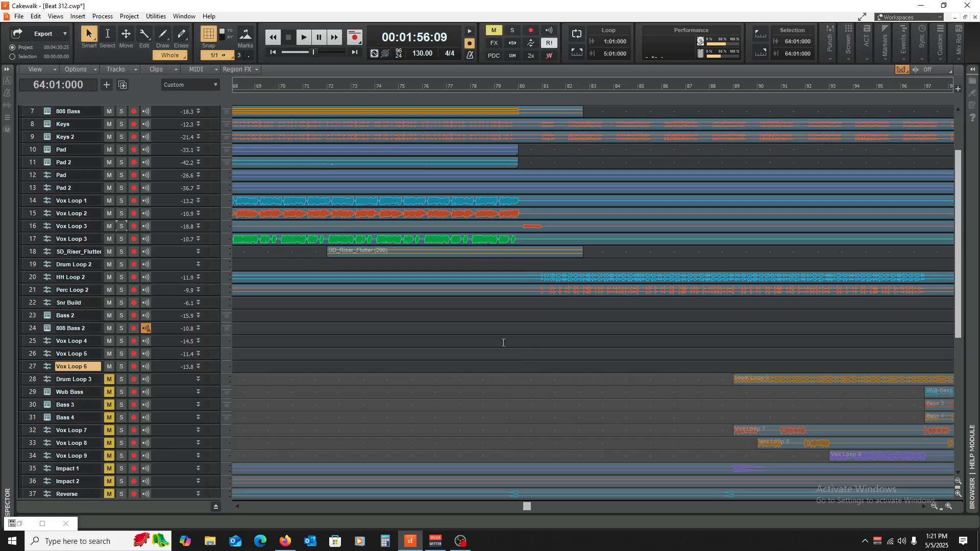
{"action": "left_click", "coordinate": [487, 372]}
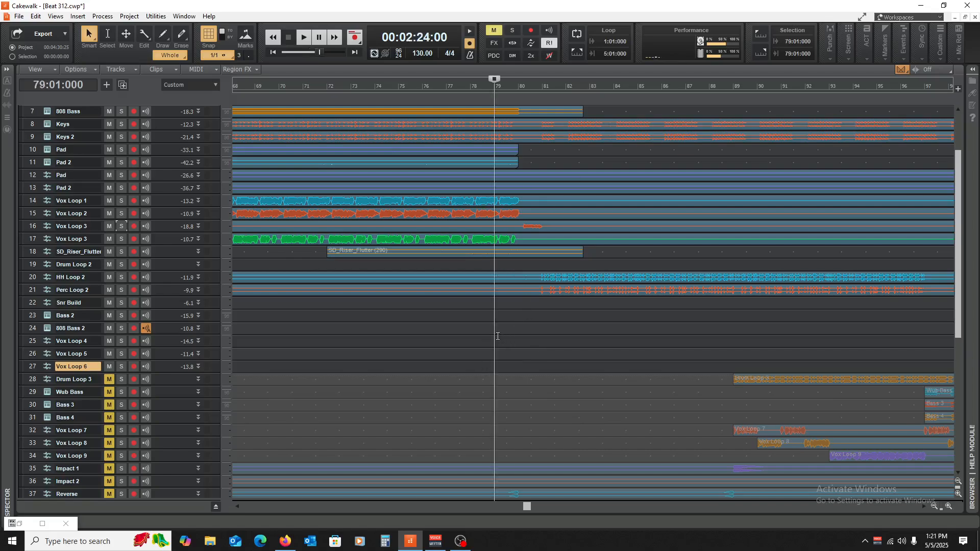
- Play the full mix from measure 79 until the HH Loop 2 and Perc Loop 2 return, and set the playhead to measure 81
{"action": "scroll", "coordinate": [484, 334], "scroll_direction": "up", "scroll_amount": 3}
{"action": "scroll", "coordinate": [521, 331], "scroll_direction": "down", "scroll_amount": 3}
{"action": "key", "text": "space"}
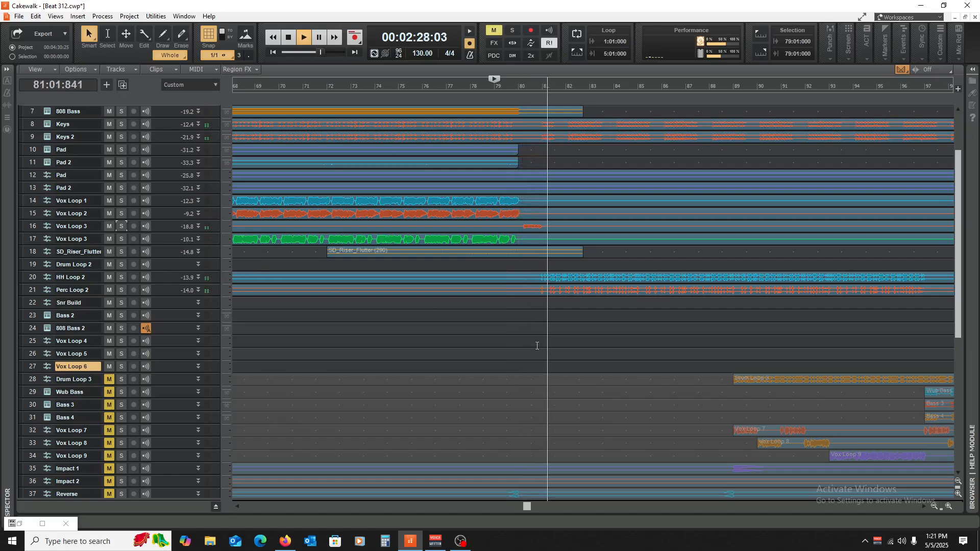
{"action": "left_click", "coordinate": [541, 327]}
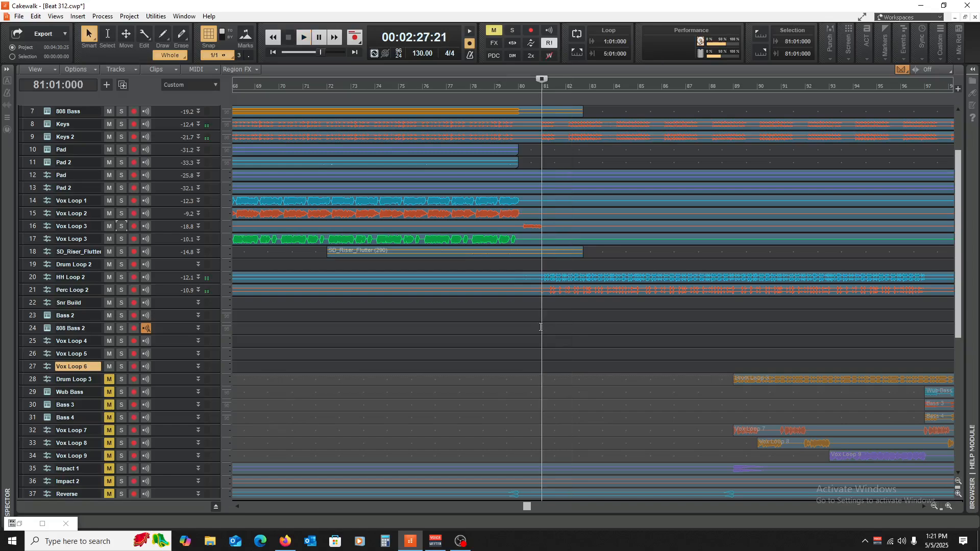
- Solo the Keys and Keys 2 tracks, play them from measure 81 to measure 88, and release both solos
{"action": "left_click_drag", "start_coordinate": [529, 508], "coordinate": [368, 508]}
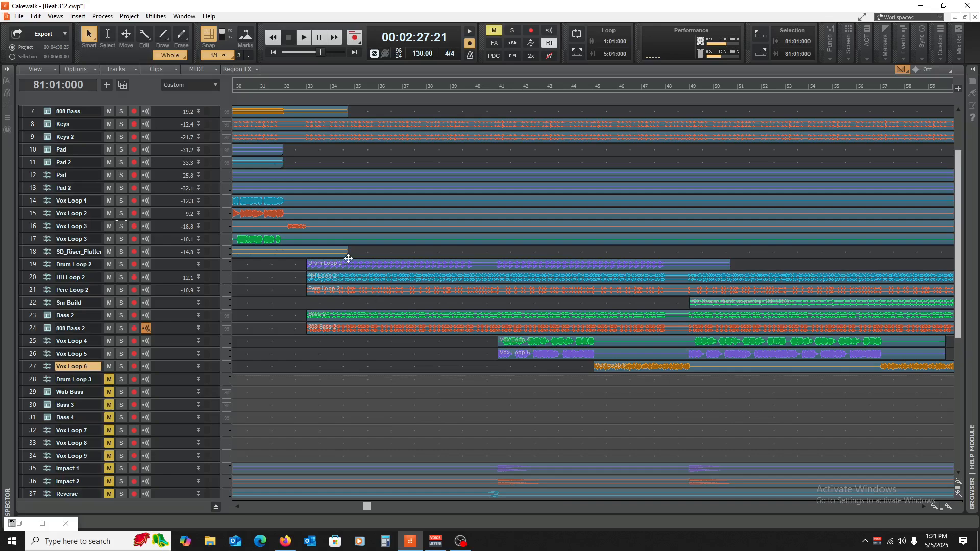
{"action": "left_click_drag", "start_coordinate": [368, 508], "coordinate": [540, 506]}
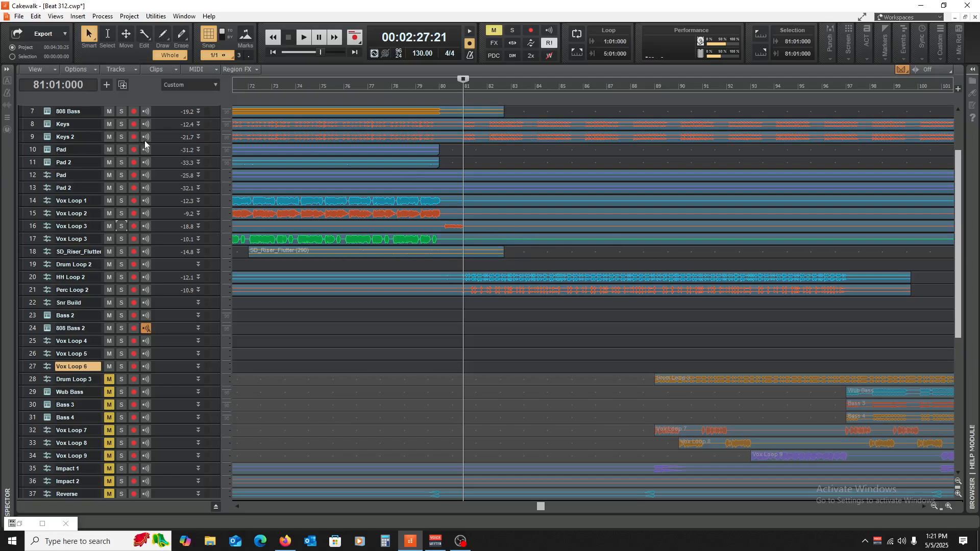
{"action": "left_click", "coordinate": [121, 124]}
{"action": "left_click", "coordinate": [121, 134]}
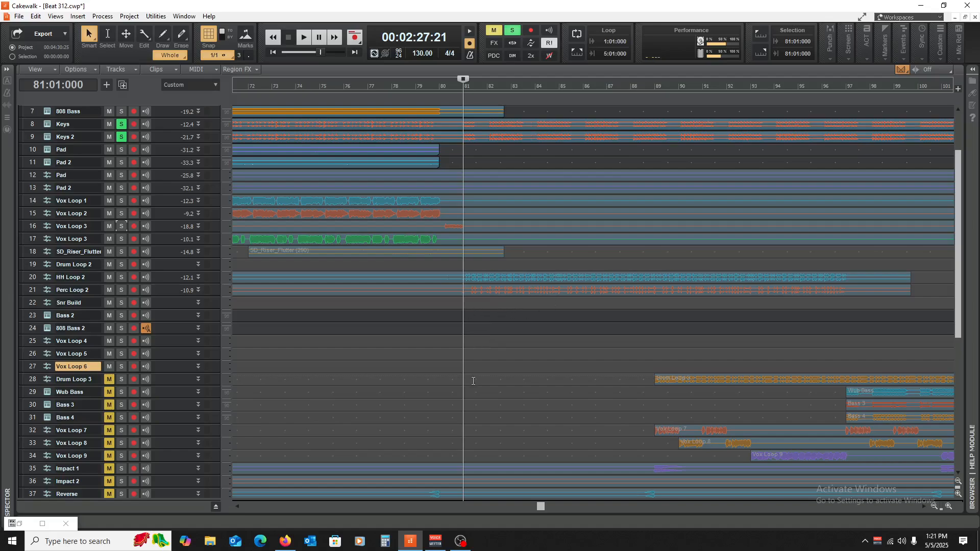
{"action": "key", "text": "space"}
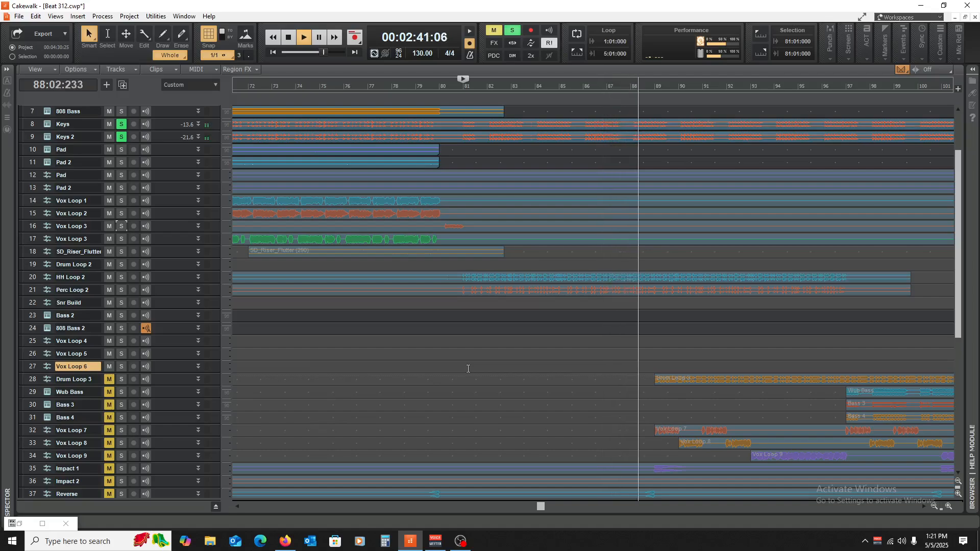
{"action": "key", "text": "space"}
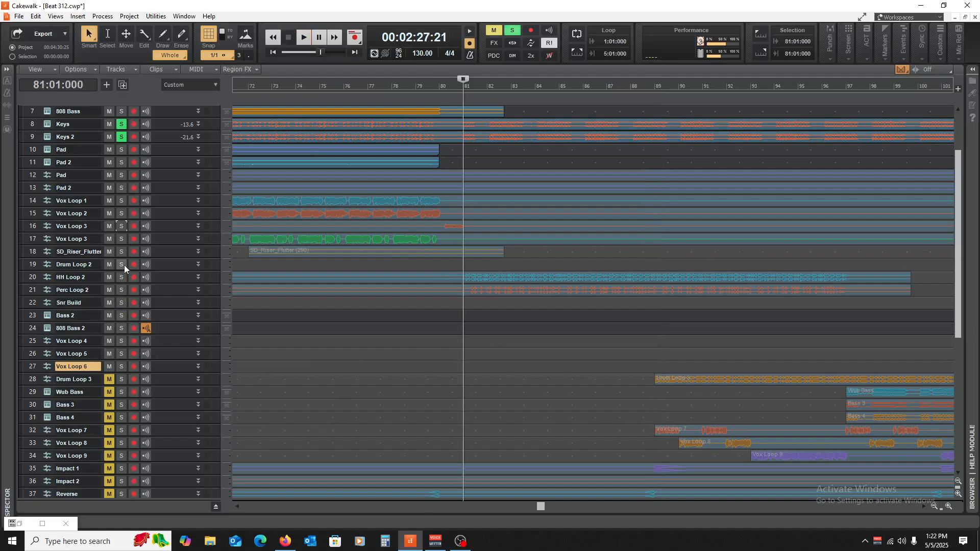
{"action": "left_click_drag", "start_coordinate": [125, 124], "coordinate": [124, 137]}
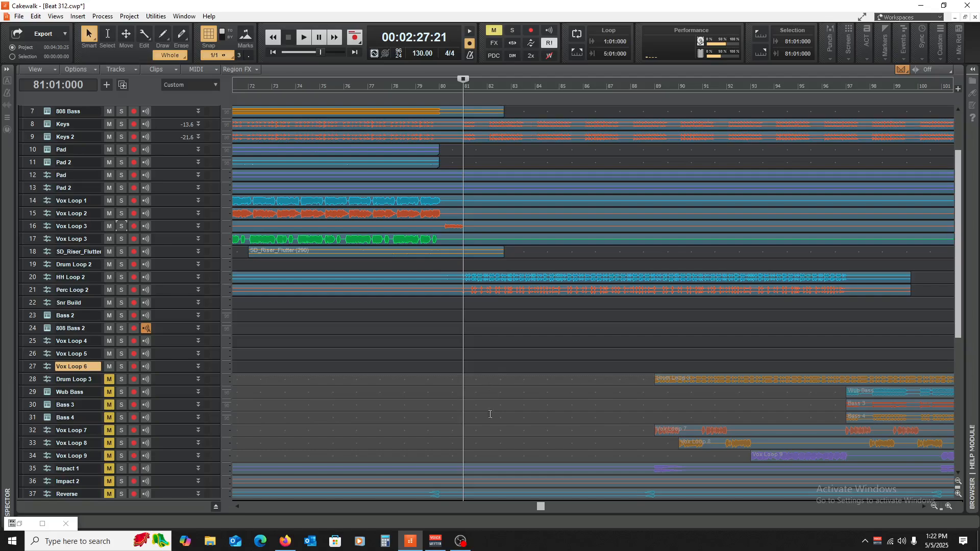
- Look back at the earlier section around measure 33, and play the full mix from measure 81 to measure 85
{"action": "left_click_drag", "start_coordinate": [540, 507], "coordinate": [347, 507]}
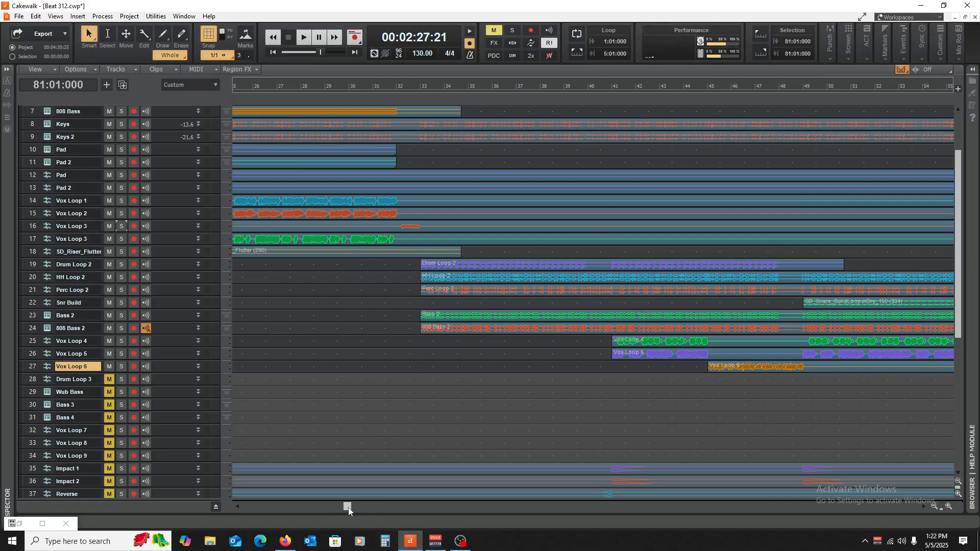
{"action": "left_click_drag", "start_coordinate": [349, 508], "coordinate": [540, 532]}
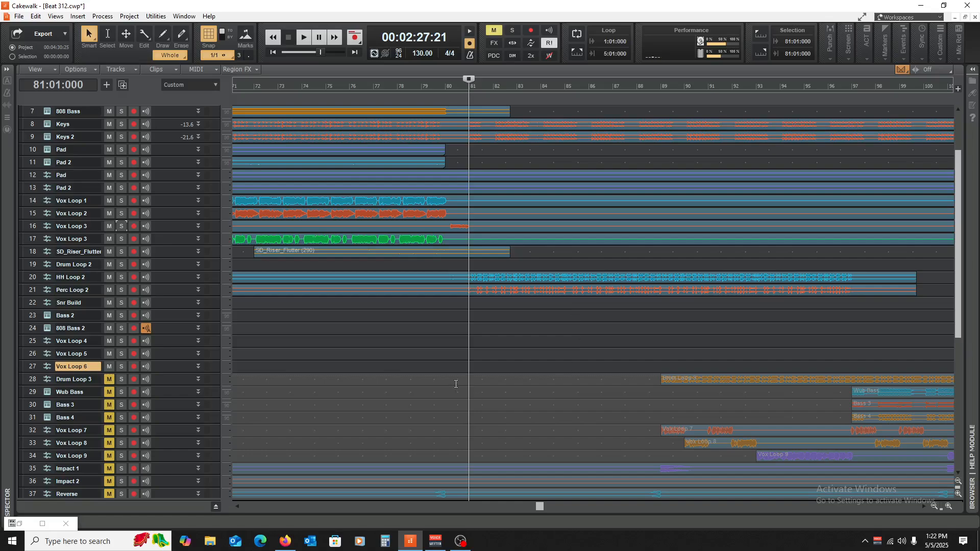
{"action": "key", "text": "space"}
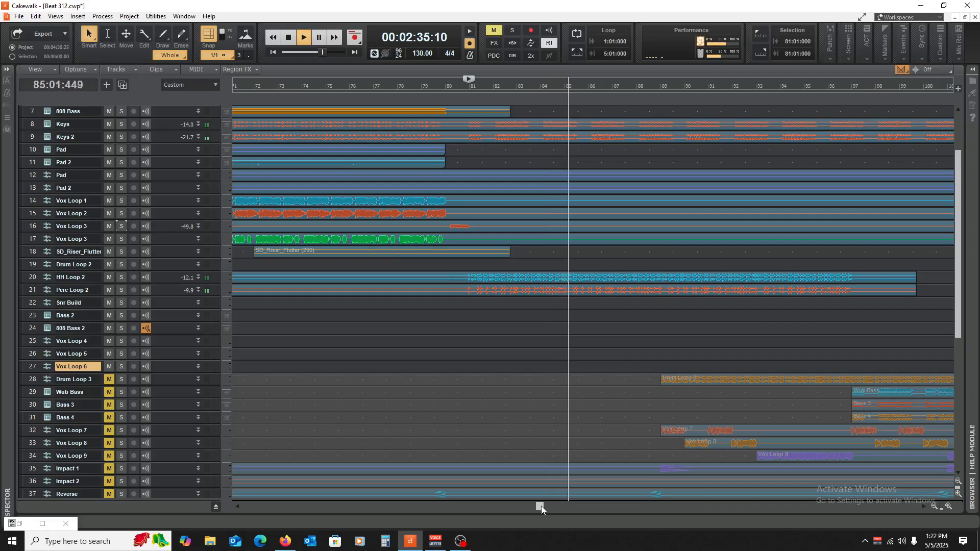
{"action": "key", "text": "space"}
- Play the full mix from measure 33 to measure 36 for comparison, and return the playhead to measure 33
{"action": "left_click_drag", "start_coordinate": [542, 509], "coordinate": [363, 509]}
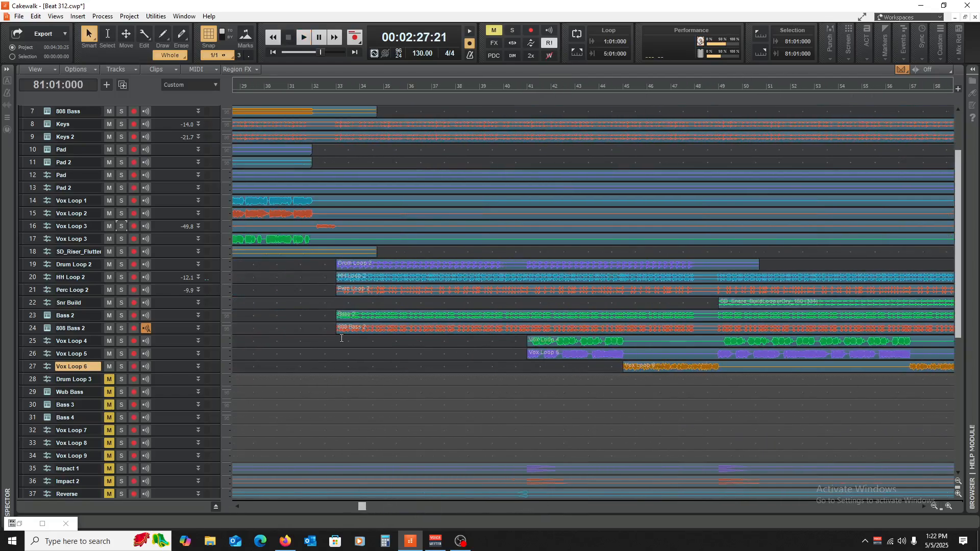
{"action": "key", "text": "space"}
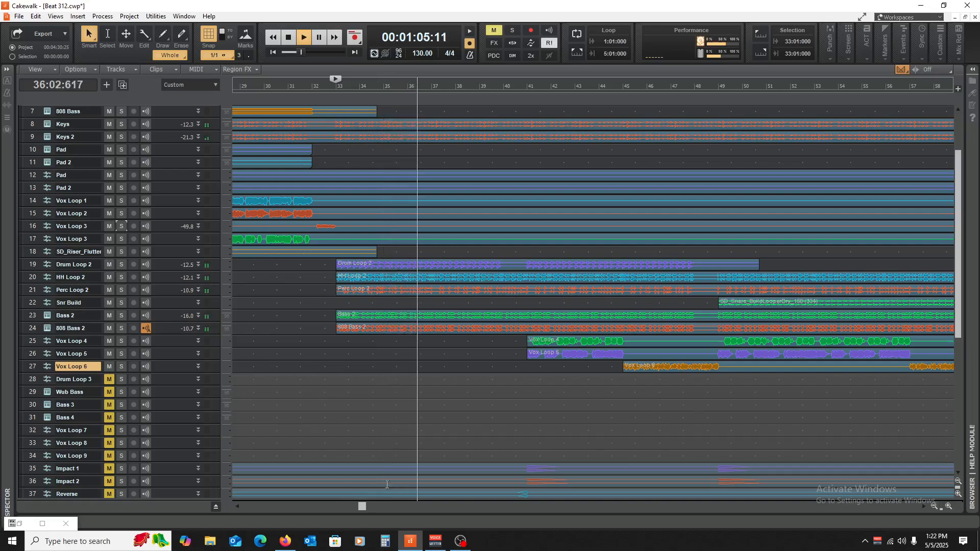
{"action": "key", "text": "space"}
{"action": "mouse_move", "coordinate": [362, 506]}
{"action": "left_mouse_down"}
{"action": "mouse_move", "coordinate": [544, 509]}
{"action": "mouse_move", "coordinate": [354, 521]}
{"action": "left_mouse_up"}
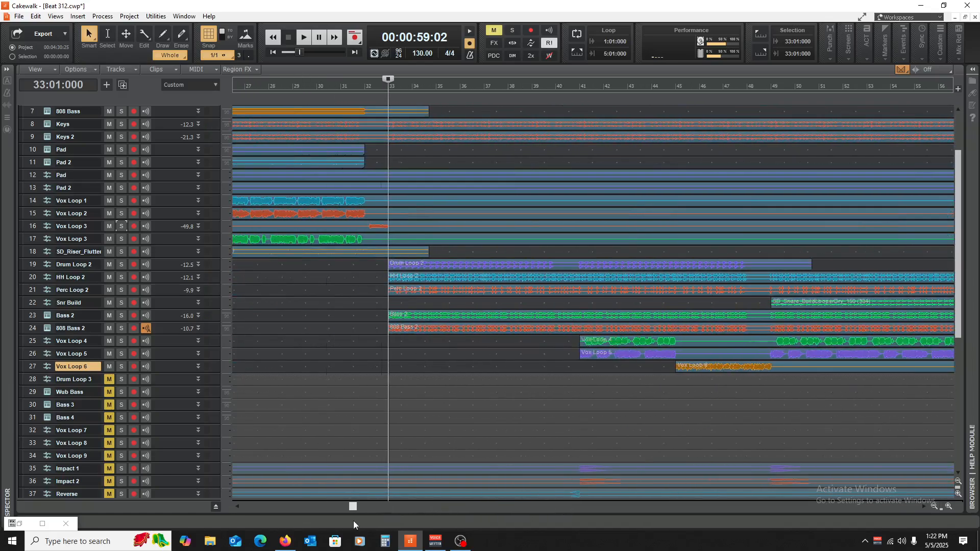
- Audition the section from measure 33 with Drum Loop 2 muted, and unmute it during playback
{"action": "left_click", "coordinate": [110, 263]}
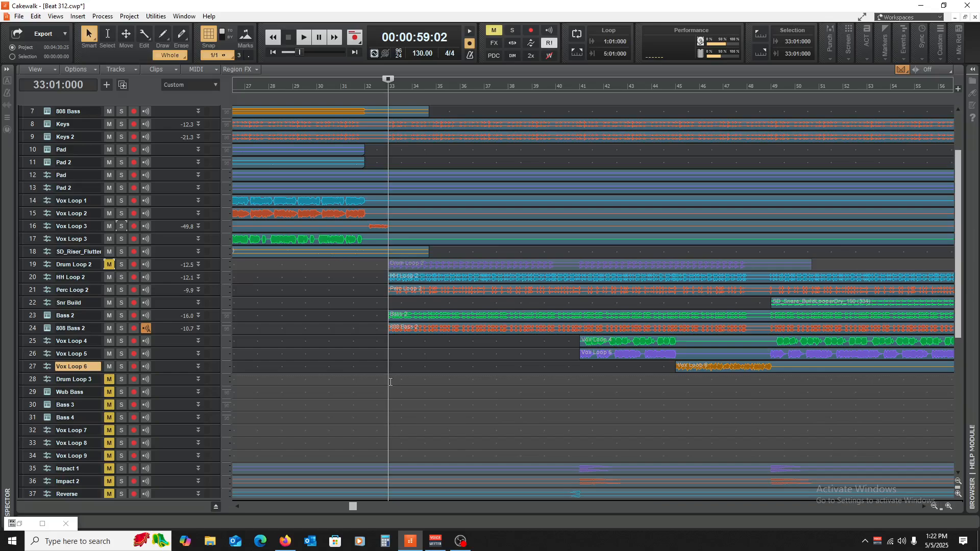
{"action": "key", "text": "space"}
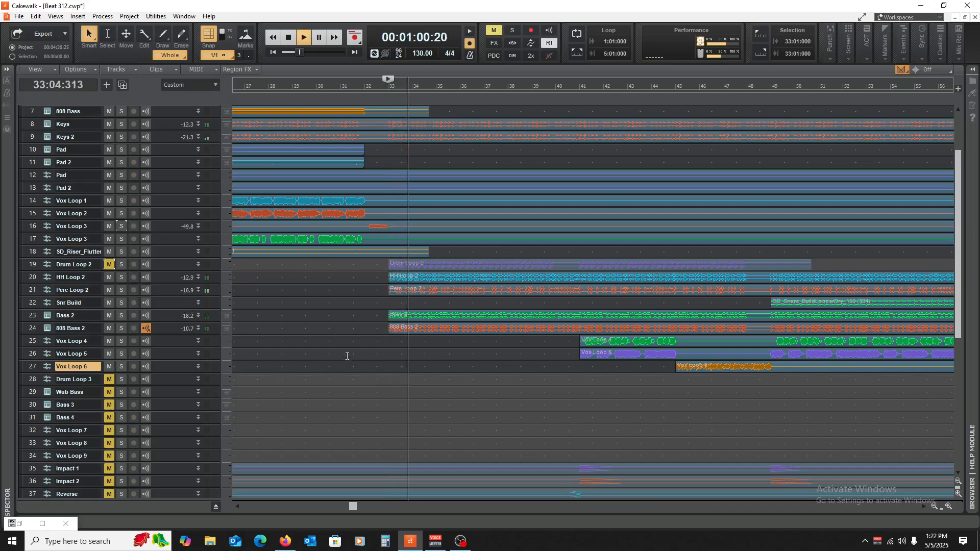
{"action": "left_click", "coordinate": [109, 265]}
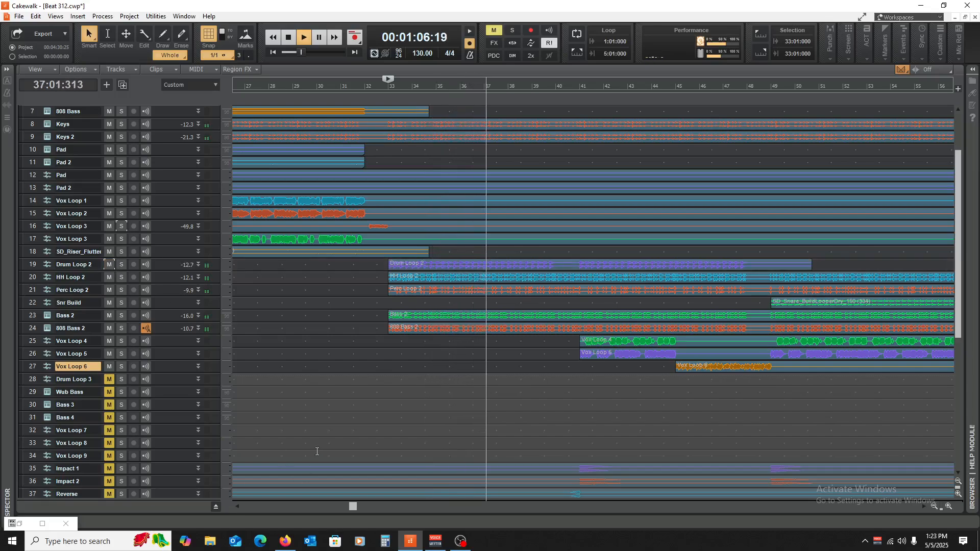
{"action": "key", "text": "space"}
- Play the mix from measure 81, unmute and expand the Drum Loop 3 track, and stop playback
{"action": "left_click_drag", "start_coordinate": [351, 507], "coordinate": [548, 516]}
{"action": "left_click", "coordinate": [421, 367]}
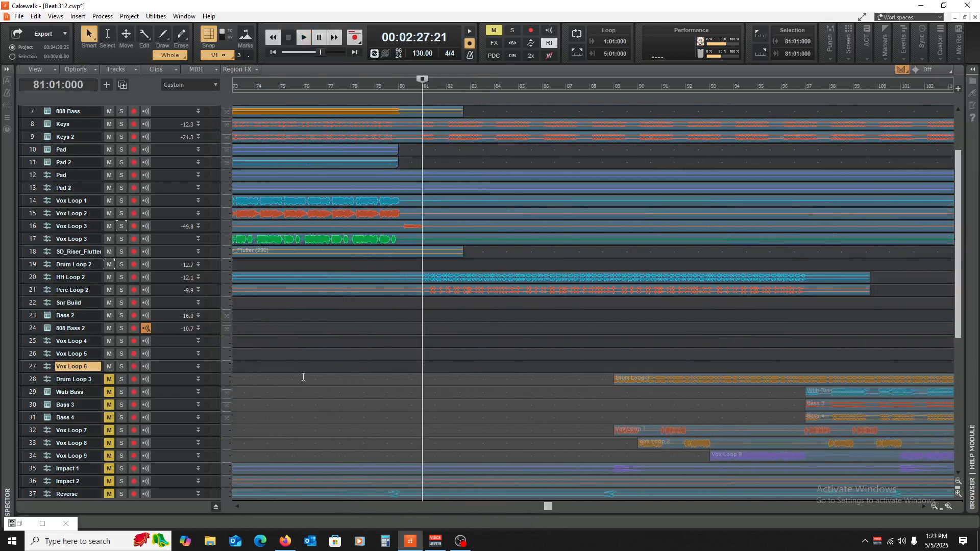
{"action": "key", "text": "space"}
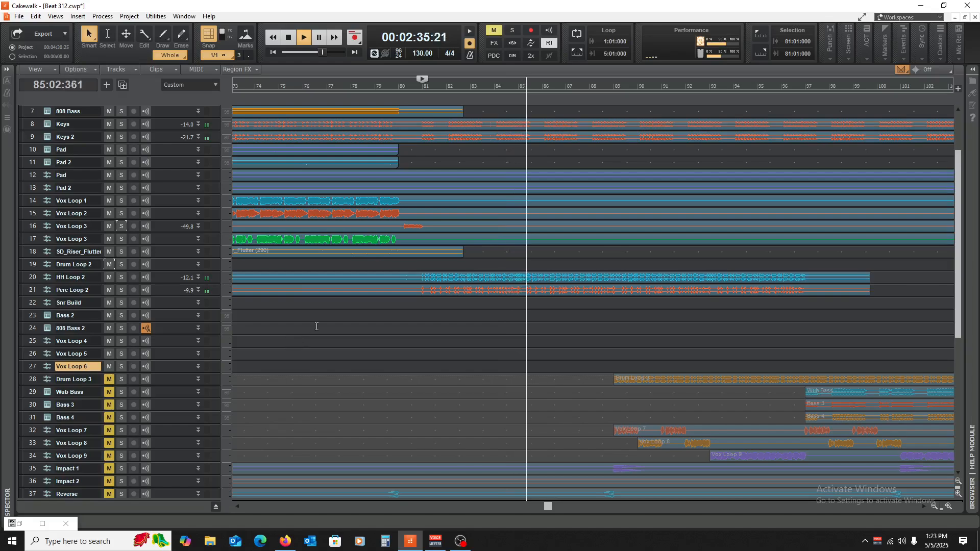
{"action": "left_click", "coordinate": [112, 378]}
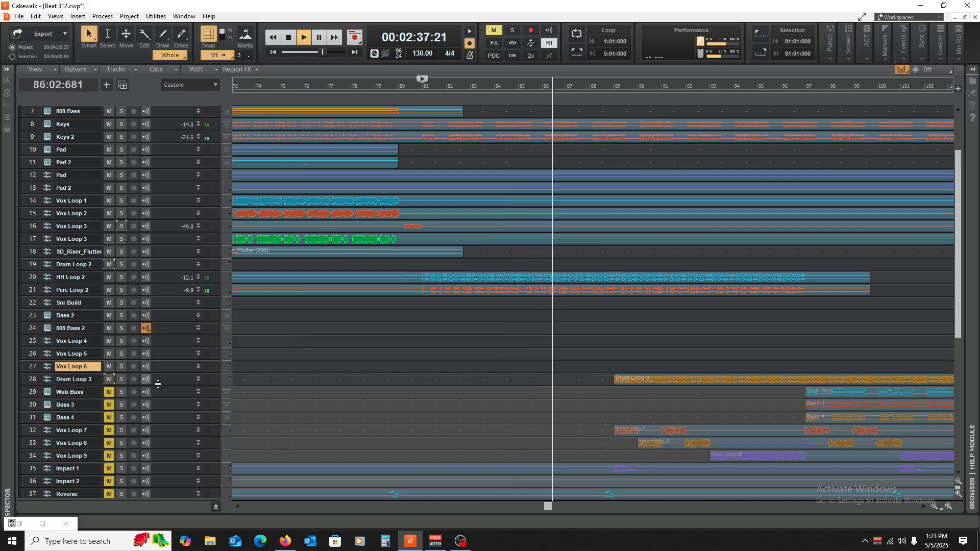
{"action": "left_click", "coordinate": [198, 380]}
{"action": "key", "text": "space"}
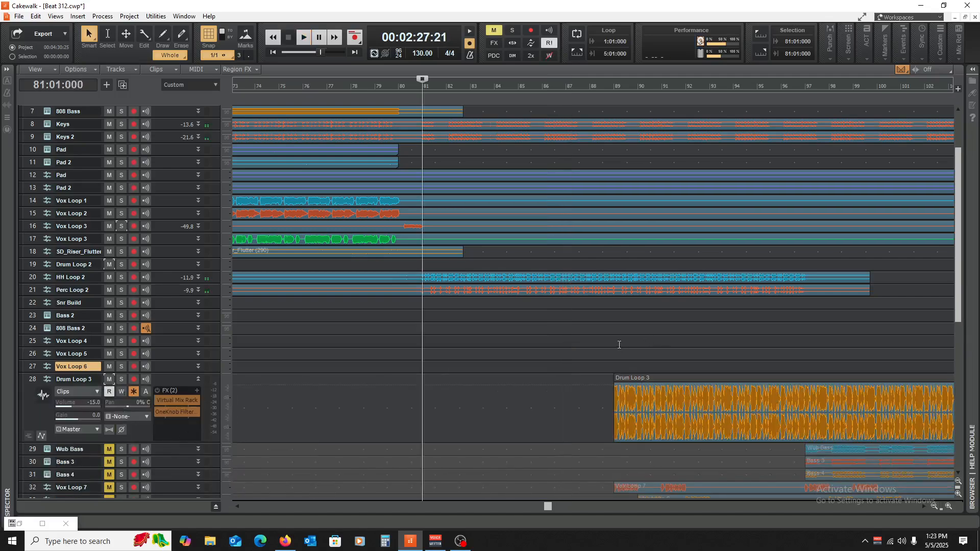
- Solo Drum Loop 3, play it from measure 89 to measure 93, and release the solo
{"action": "left_click", "coordinate": [612, 345]}
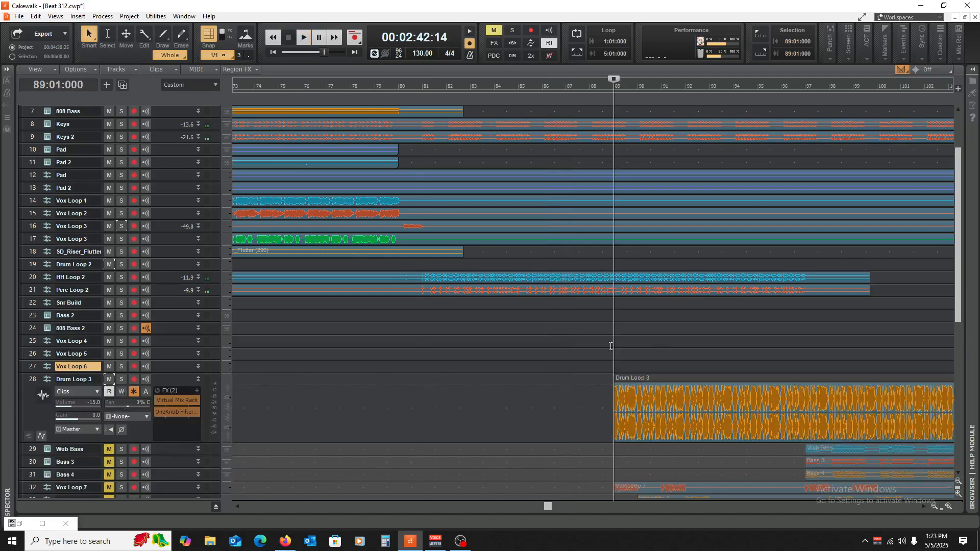
{"action": "left_click", "coordinate": [121, 380]}
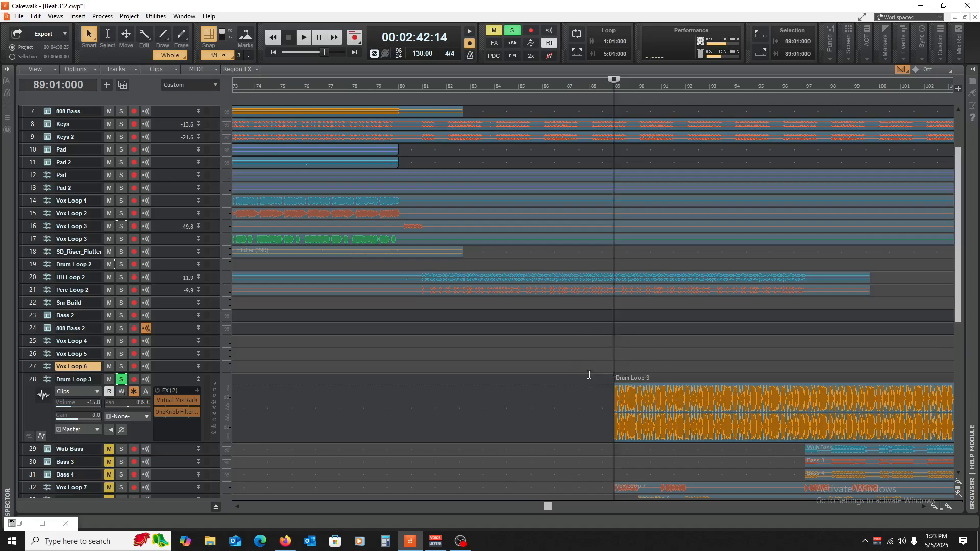
{"action": "key", "text": "space"}
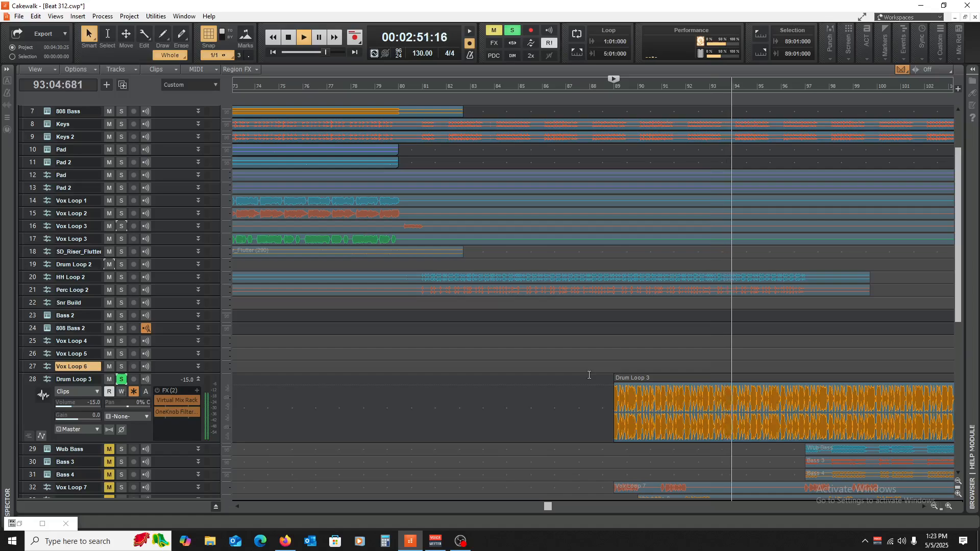
{"action": "key", "text": "space"}
{"action": "left_click", "coordinate": [122, 380]}
- Play the full mix from measure 81 through the Drum Loop 3 entry until past measure 97, and return the playhead to measure 81
{"action": "left_click", "coordinate": [424, 371]}
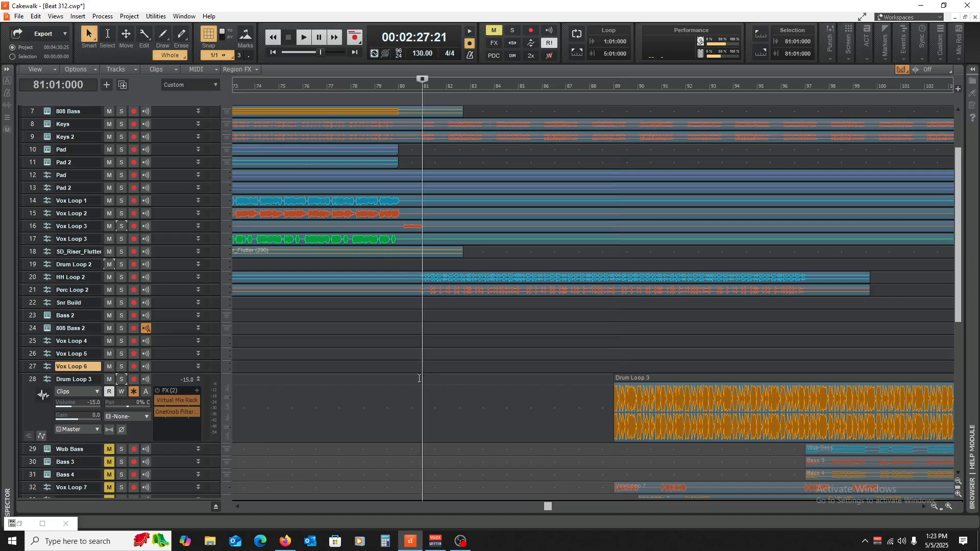
{"action": "key", "text": "space"}
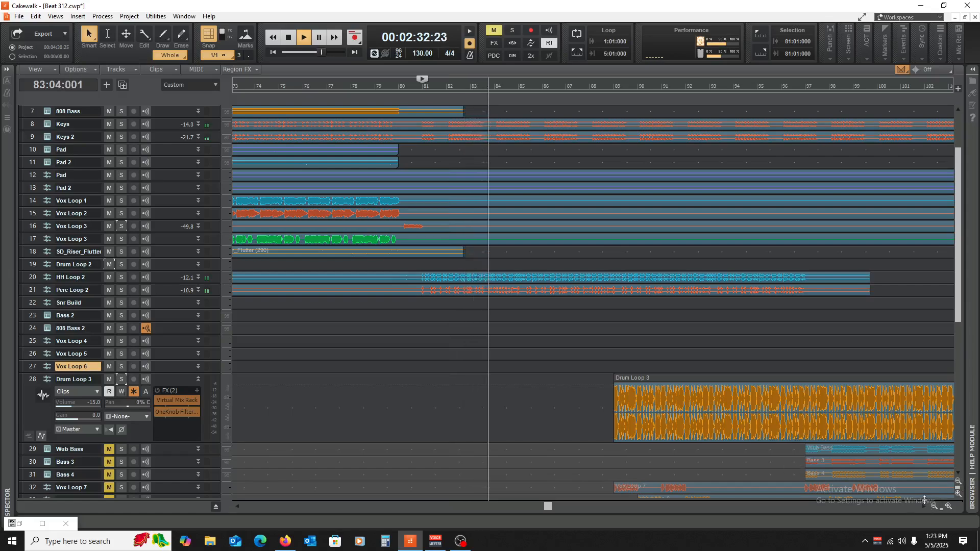
{"action": "scroll", "coordinate": [493, 412], "scroll_direction": "down", "scroll_amount": 4}
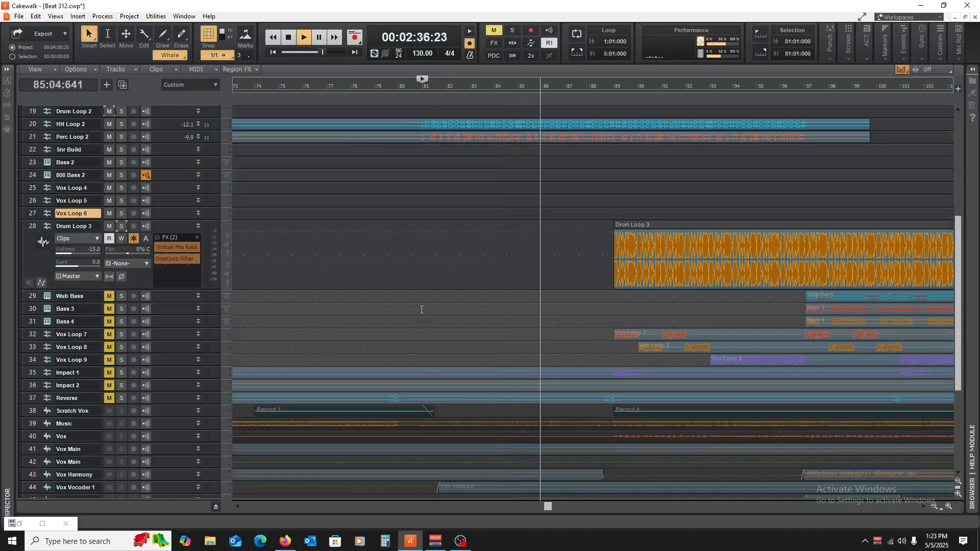
{"action": "scroll", "coordinate": [422, 310], "scroll_direction": "up", "scroll_amount": 2}
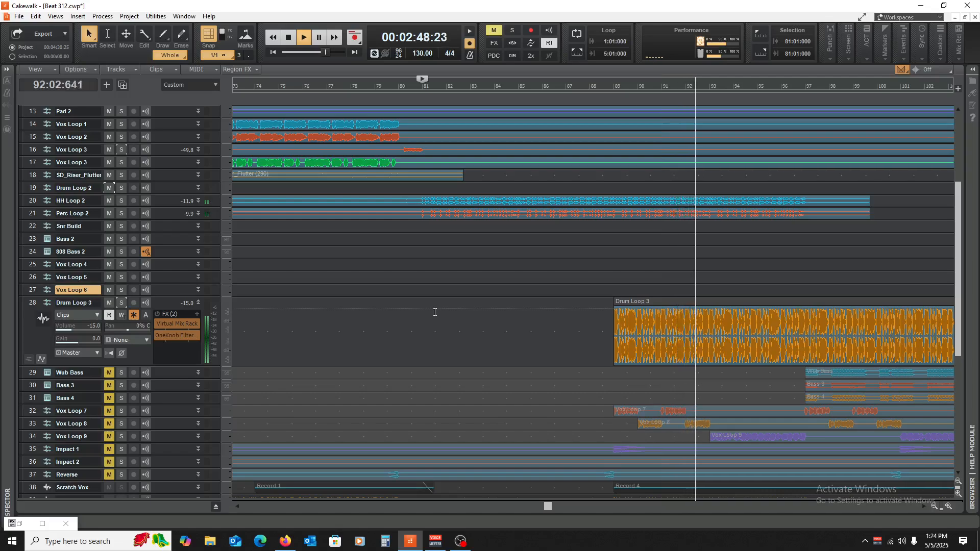
{"action": "left_click_drag", "start_coordinate": [550, 504], "coordinate": [607, 505]}
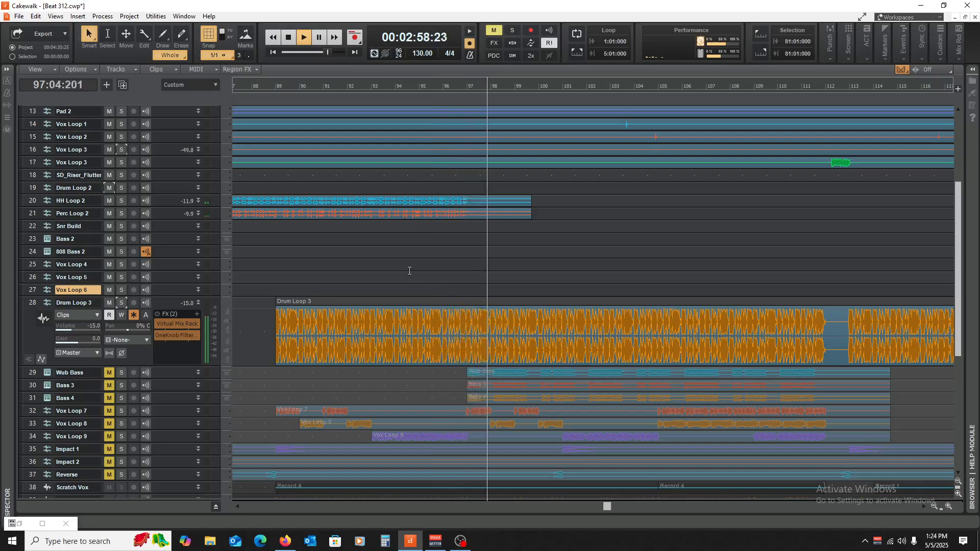
{"action": "key", "text": "space"}
{"action": "key", "text": "space"}
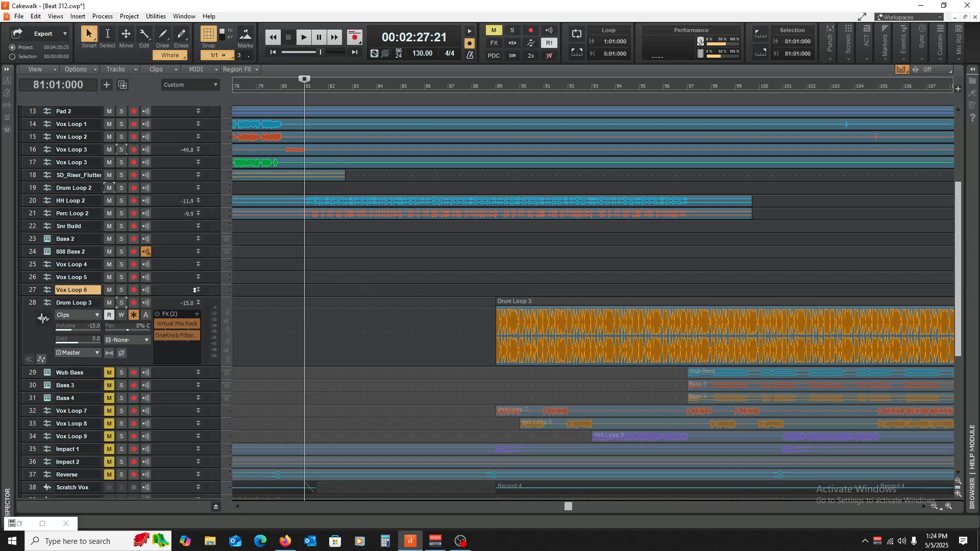
- Unmute, expand and solo the Wub Bass track, and play it from measure 97 until past measure 102
{"action": "left_click", "coordinate": [109, 373]}
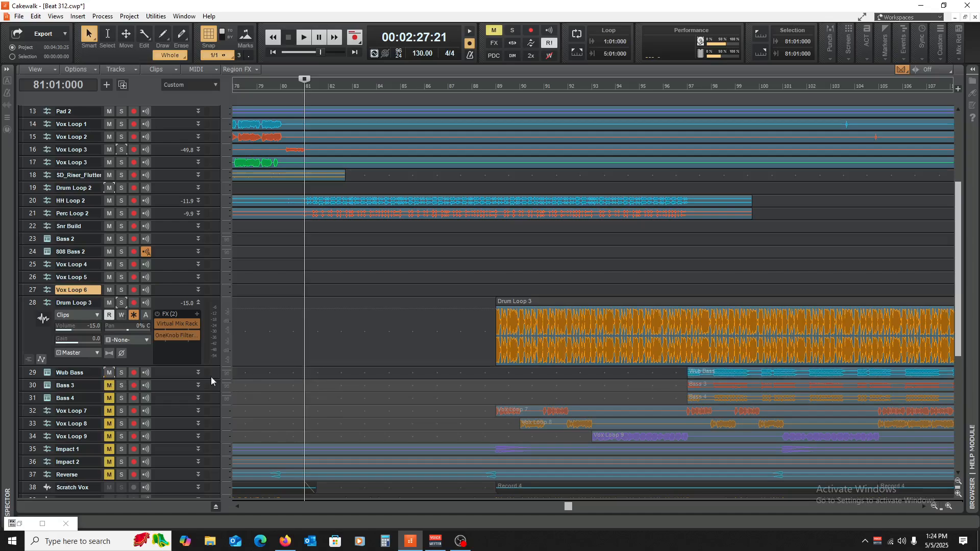
{"action": "left_click_drag", "start_coordinate": [161, 382], "coordinate": [161, 422]}
{"action": "left_click", "coordinate": [680, 277]}
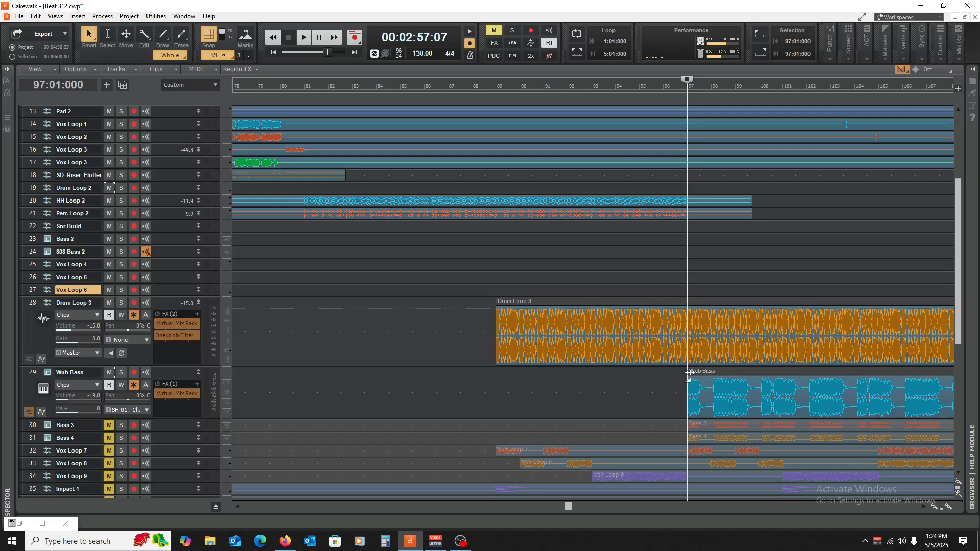
{"action": "left_click", "coordinate": [121, 374]}
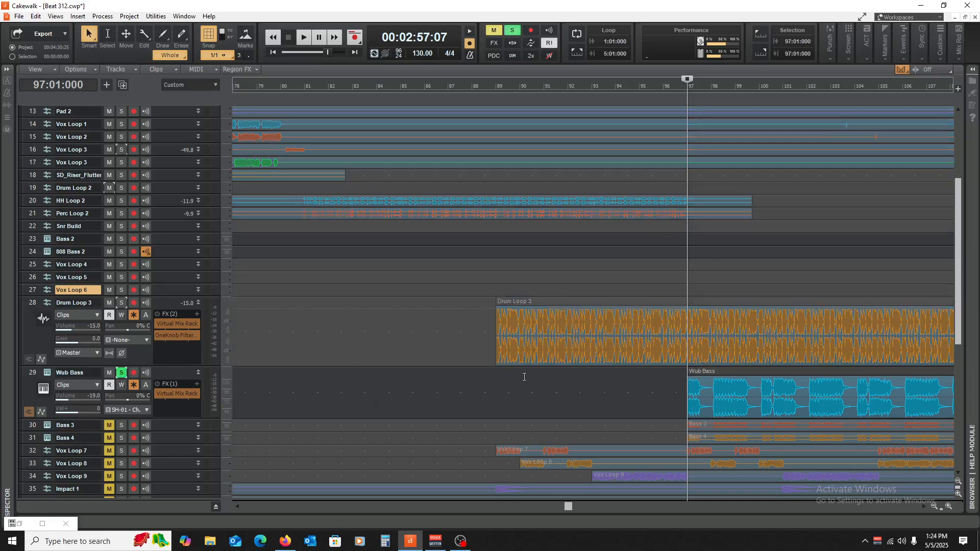
{"action": "key", "text": "space"}
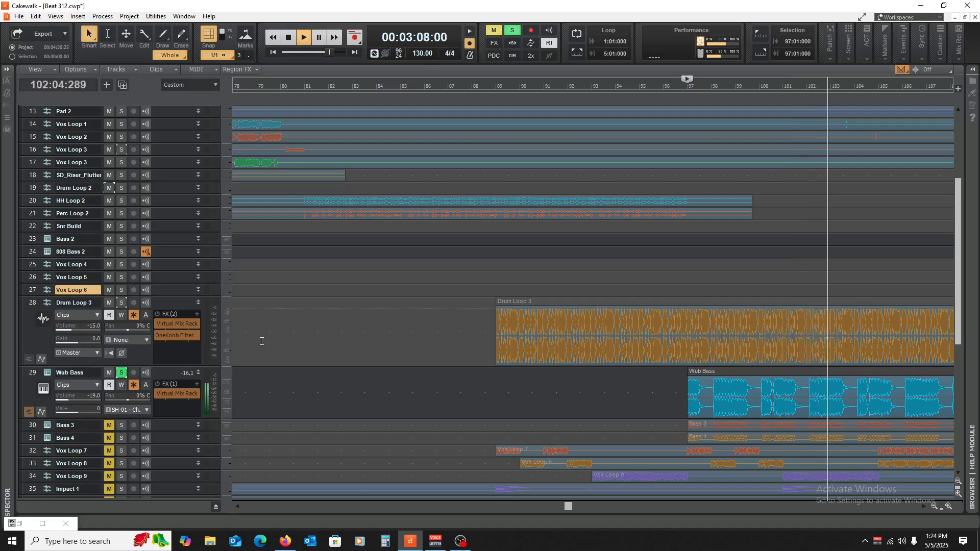
{"action": "key", "text": "space"}
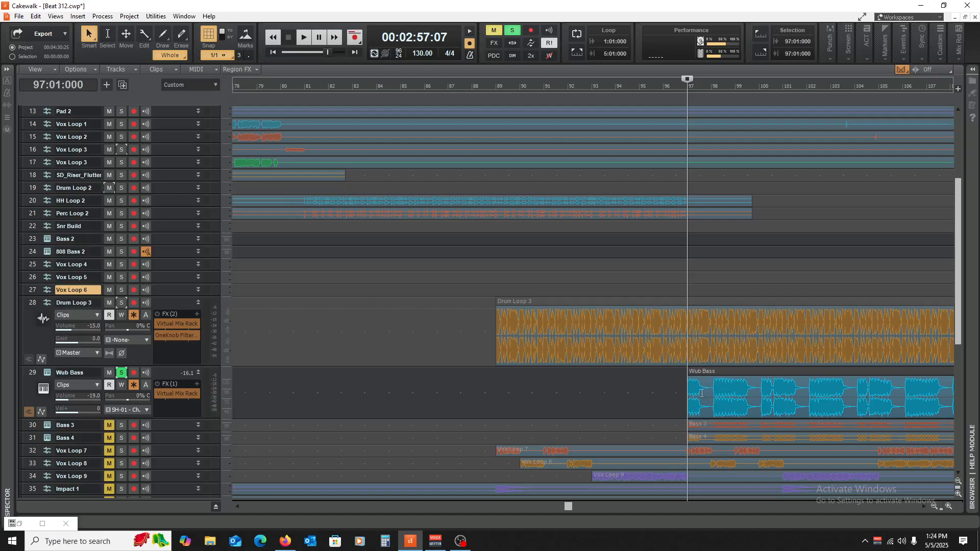
- Collapse Drum Loop 3, then unmute and expand Bass 3 and solo it in place of Wub Bass
{"action": "left_click", "coordinate": [198, 304]}
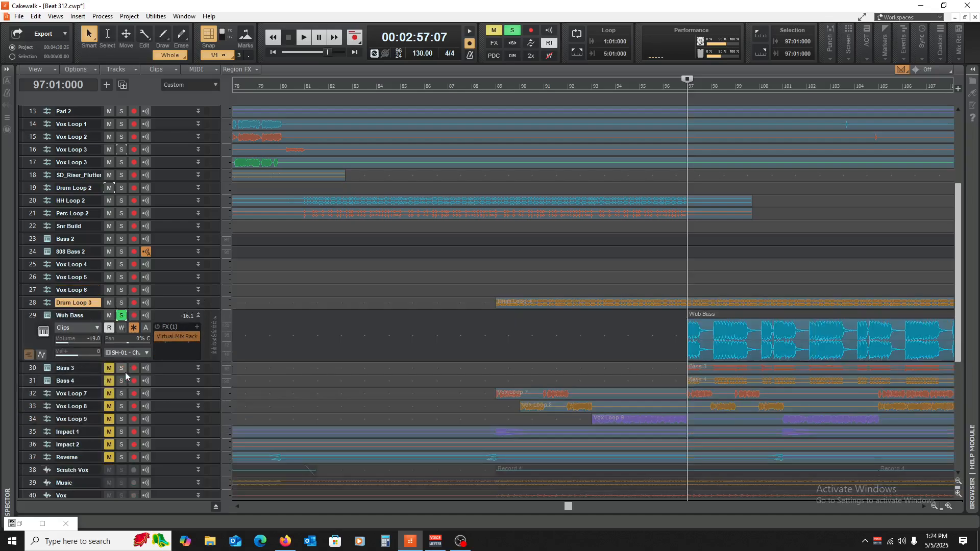
{"action": "left_click", "coordinate": [109, 369]}
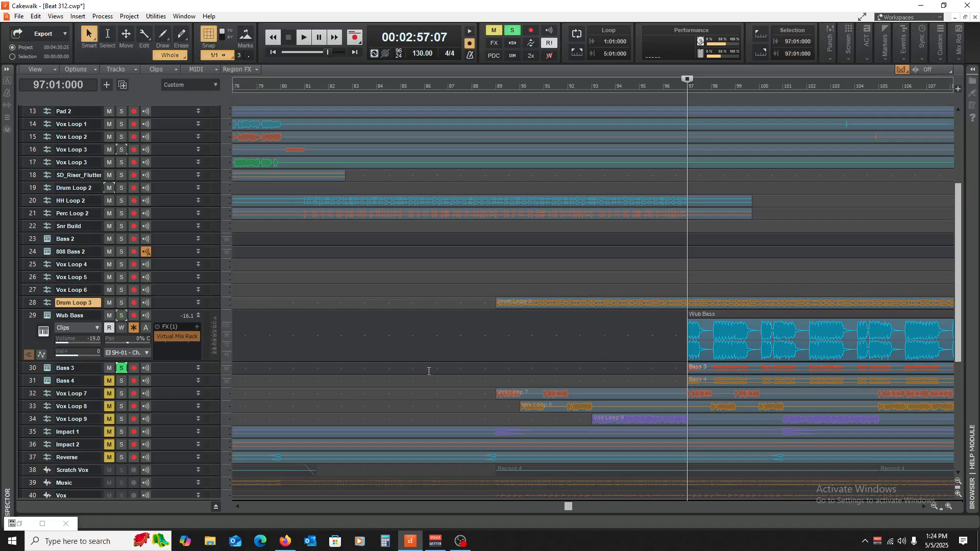
{"action": "left_click_drag", "start_coordinate": [161, 373], "coordinate": [165, 430]}
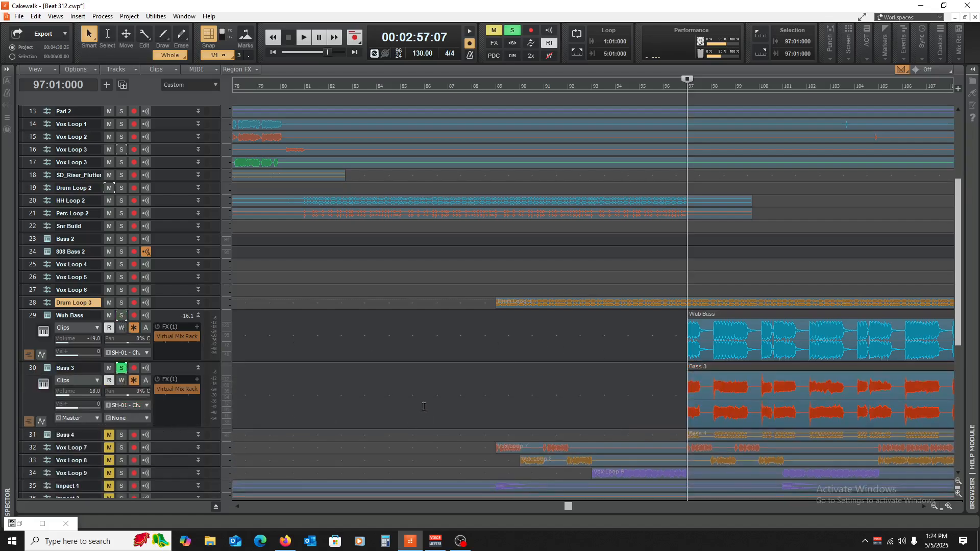
- Play Bass 3 alone from measure 97, then solo Wub Bass with it and play both from the same measure
{"action": "key", "text": "space"}
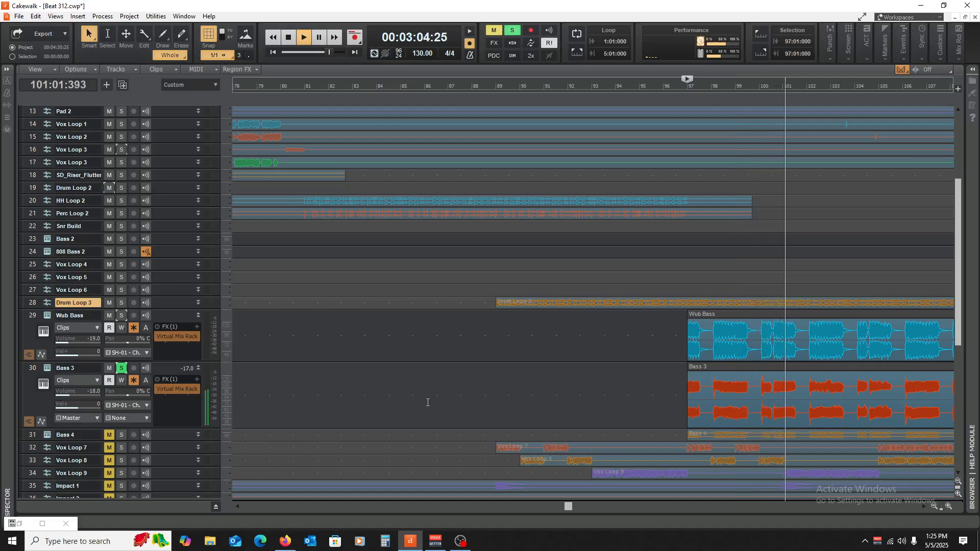
{"action": "key", "text": "space"}
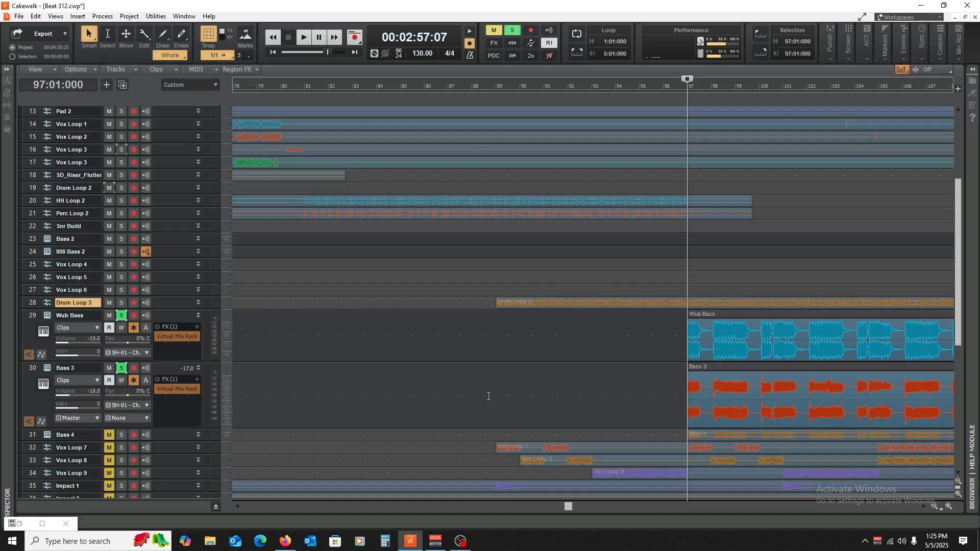
{"action": "key", "text": "space"}
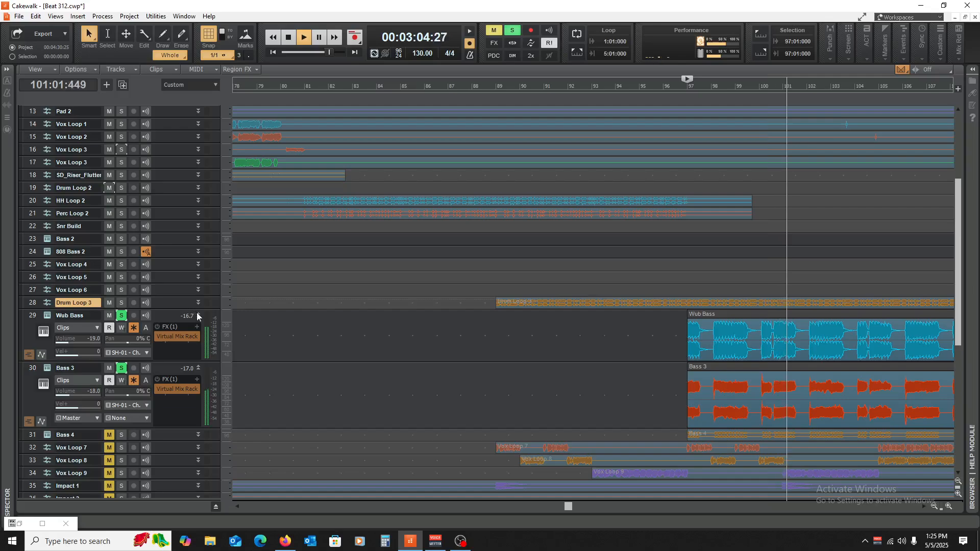
{"action": "key", "text": "space"}
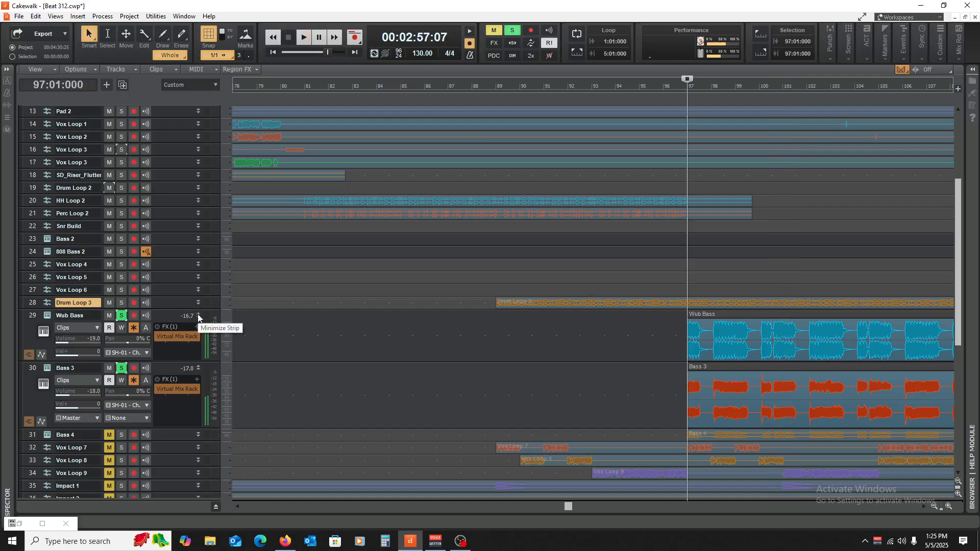
- Unmute Bass 4, play it soloed from measure 97, and add Wub Bass and Bass 3 to the solo during playback
{"action": "left_click", "coordinate": [110, 437]}
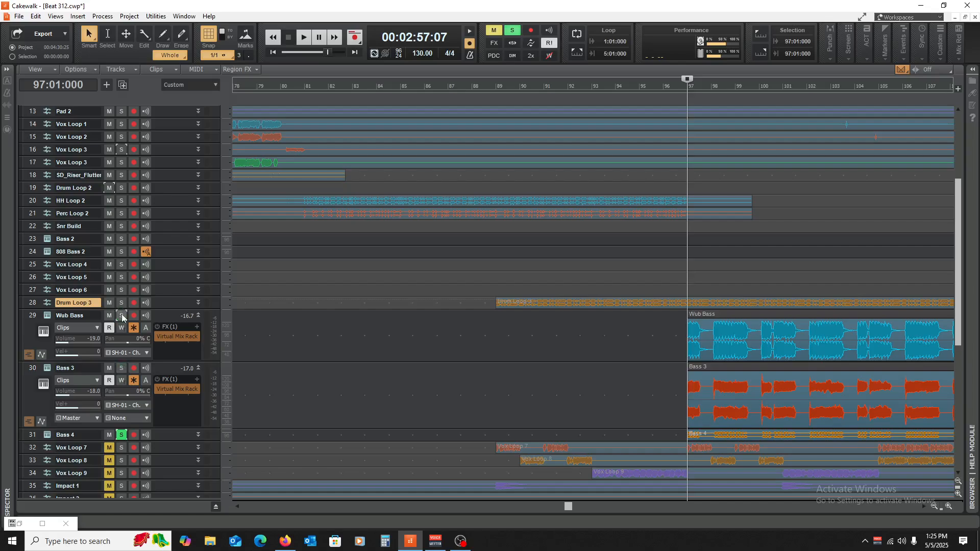
{"action": "key", "text": "space"}
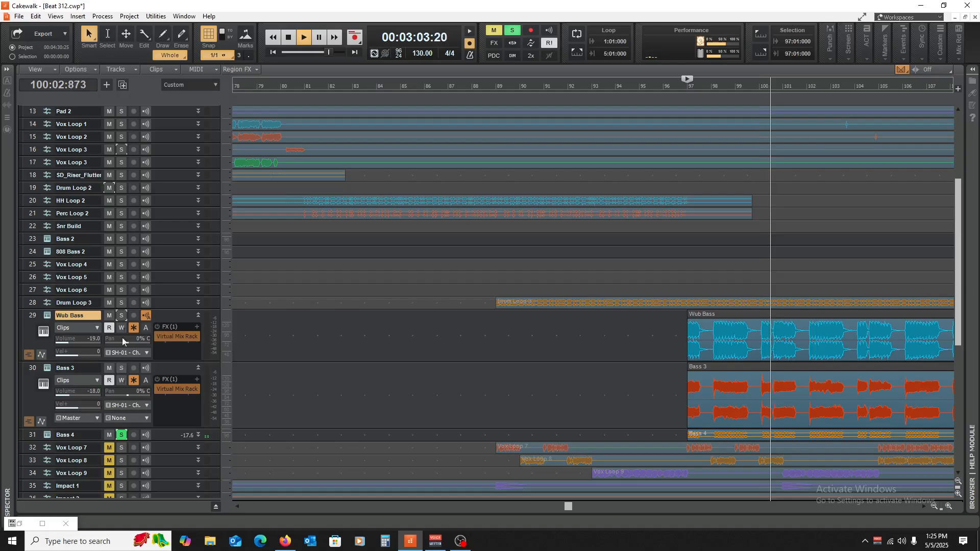
{"action": "left_click", "coordinate": [122, 316]}
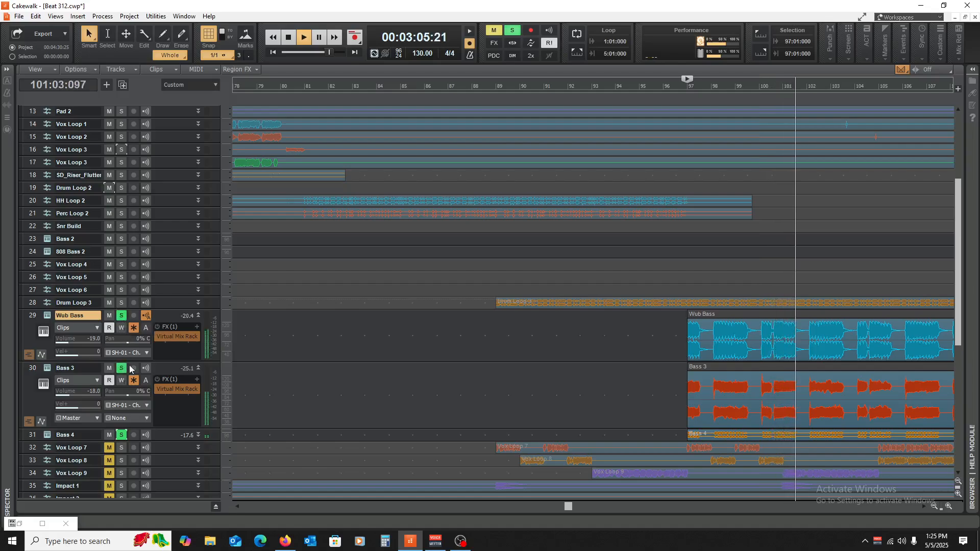
{"action": "left_click", "coordinate": [122, 368]}
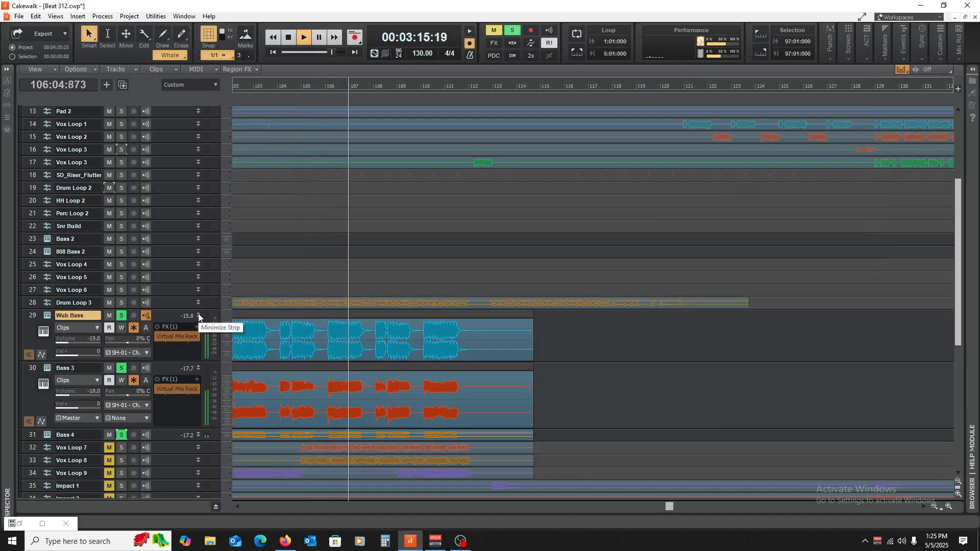
{"action": "key", "text": "space"}
- Collapse the Wub Bass and Bass 3 tracks and release the solos on all three bass tracks
{"action": "left_click", "coordinate": [199, 316]}
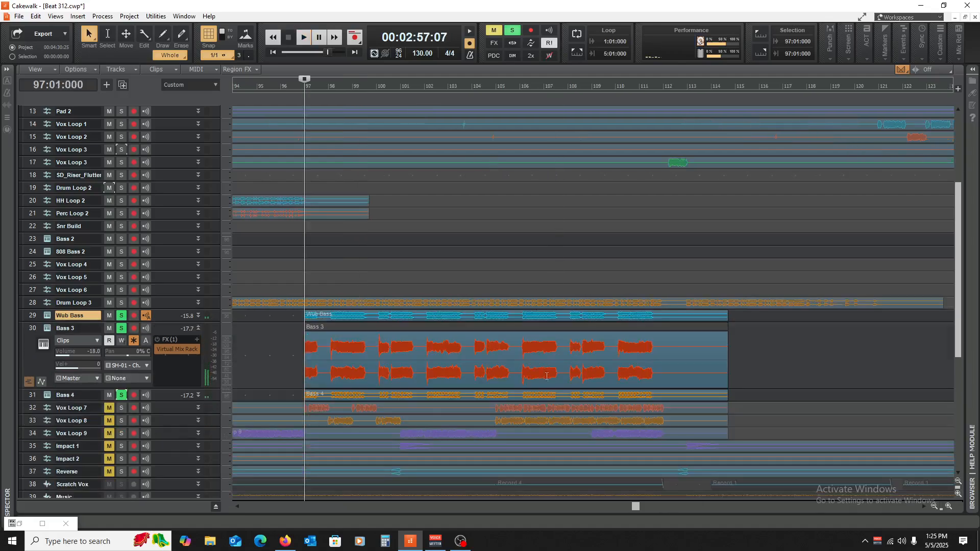
{"action": "left_click", "coordinate": [199, 329]}
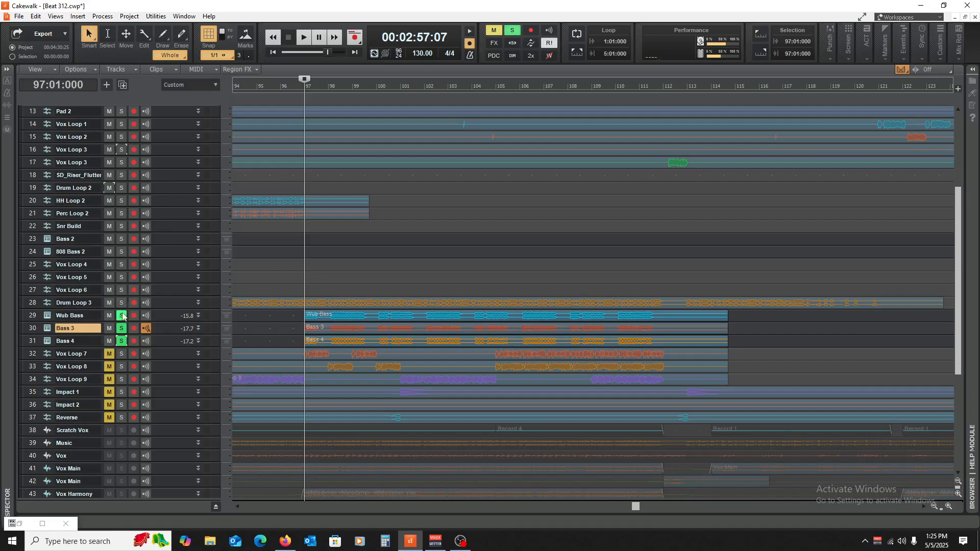
{"action": "left_click", "coordinate": [122, 340]}
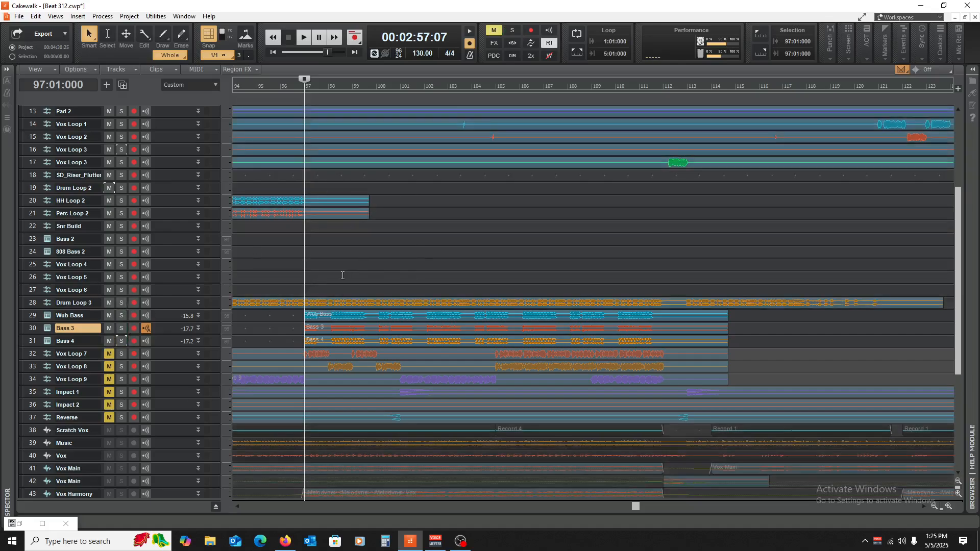
- Play the full mix with the three bass tracks from measure 97 until past measure 105
{"action": "key", "text": "space"}
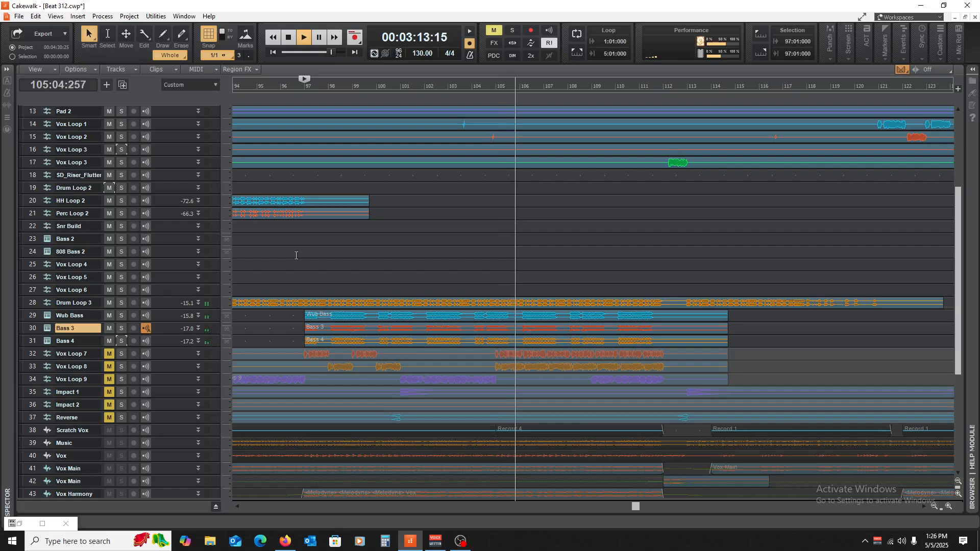
{"action": "key", "text": "space"}
{"action": "scroll", "coordinate": [337, 266], "scroll_direction": "up", "scroll_amount": 5}
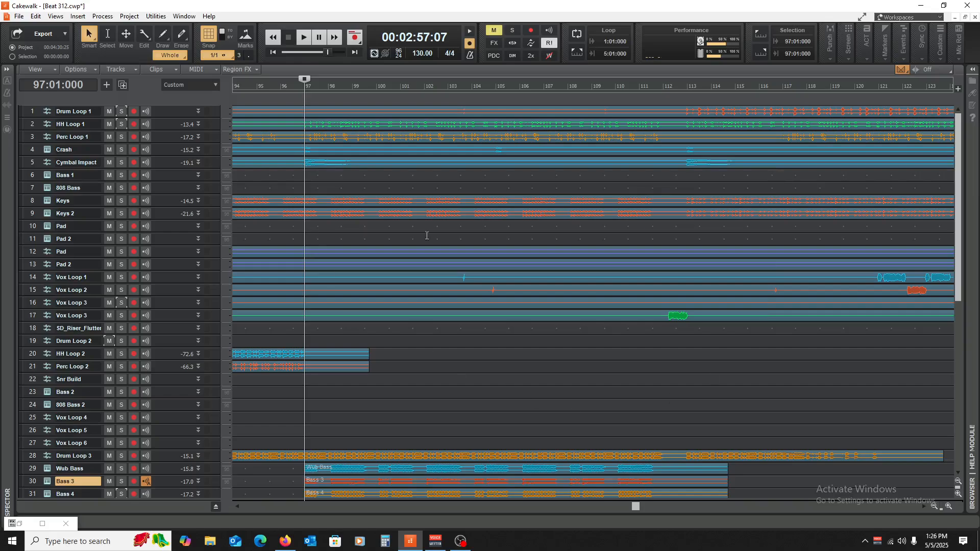
{"action": "scroll", "coordinate": [355, 402], "scroll_direction": "down", "scroll_amount": 4}
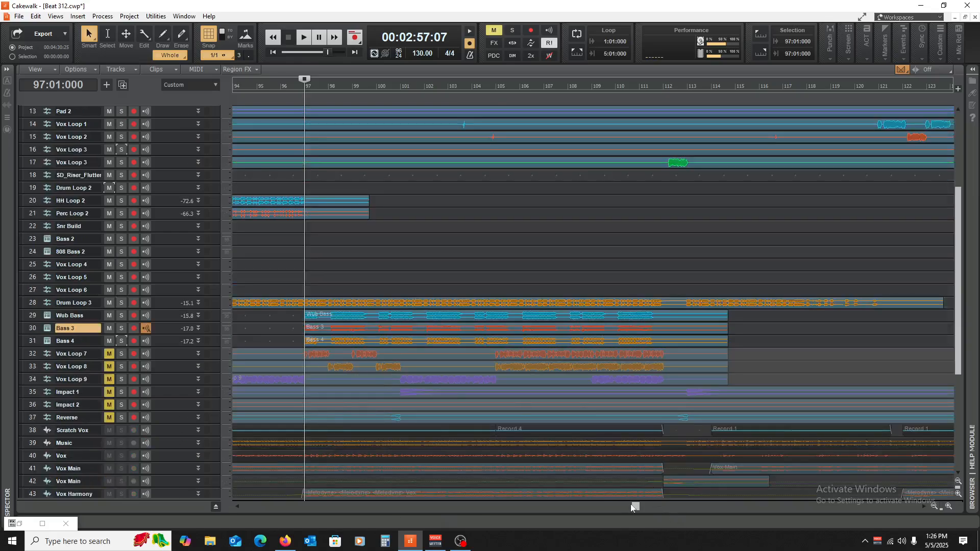
- Unmute, expand and solo Vox Loop 7, and play it from measure 89 to nearly measure 93
{"action": "left_click_drag", "start_coordinate": [633, 507], "coordinate": [611, 516]}
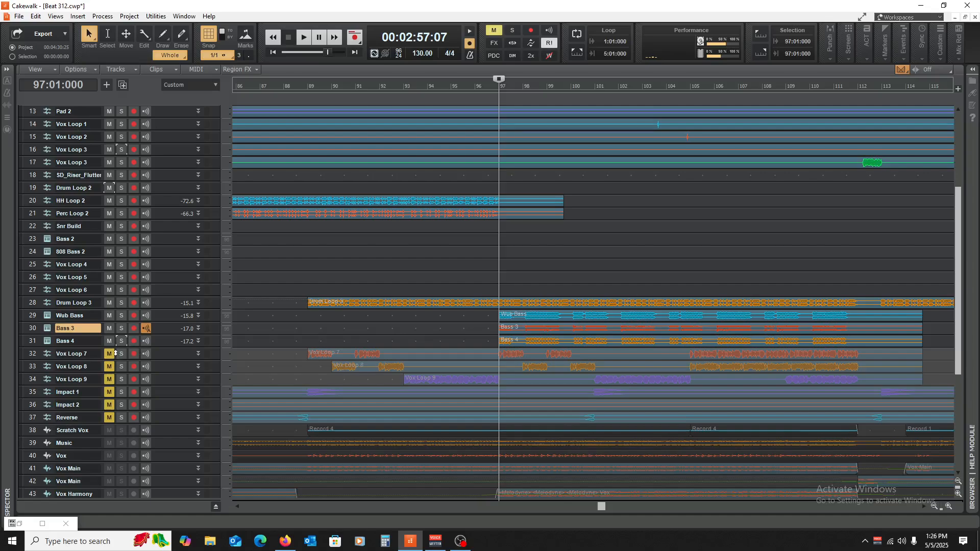
{"action": "left_click_drag", "start_coordinate": [165, 362], "coordinate": [166, 406]}
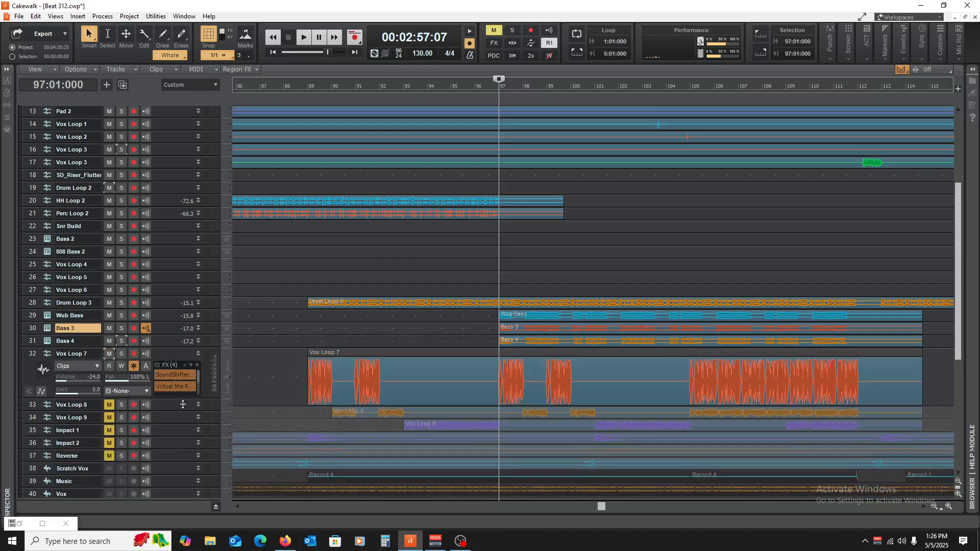
{"action": "left_click", "coordinate": [315, 332]}
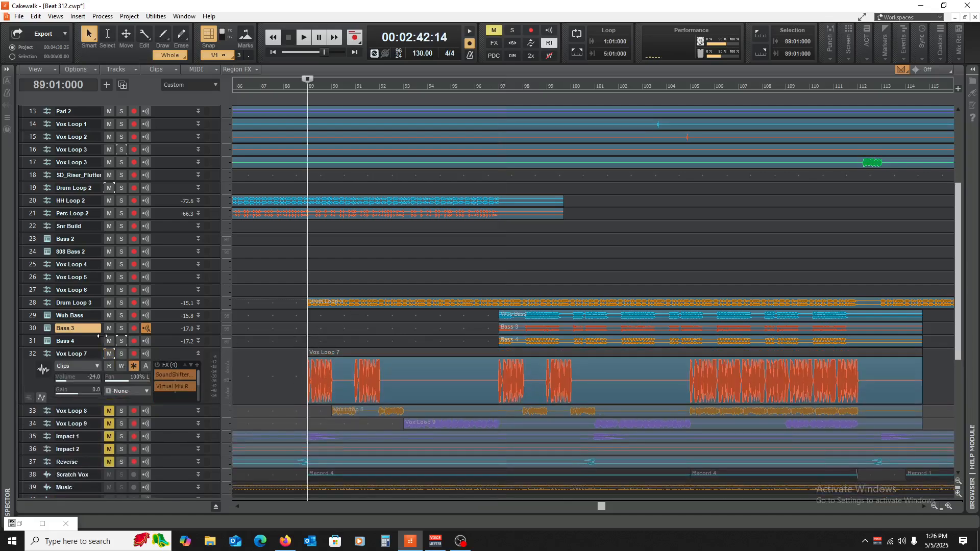
{"action": "left_click", "coordinate": [121, 354]}
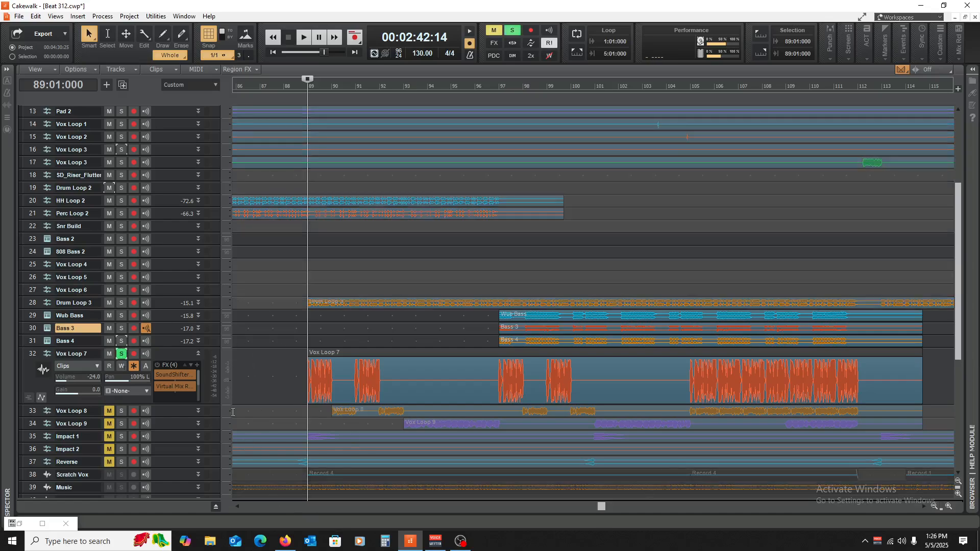
{"action": "key", "text": "space"}
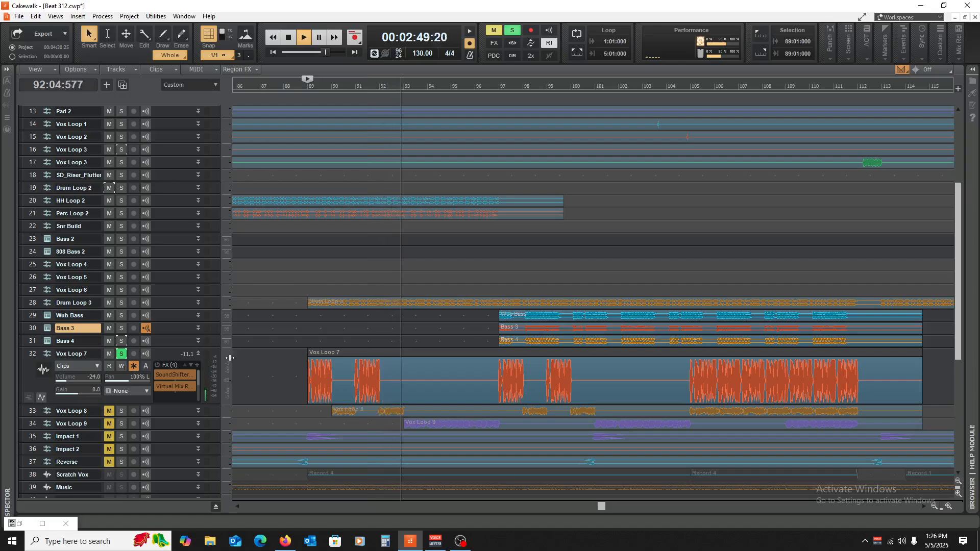
{"action": "key", "text": "space"}
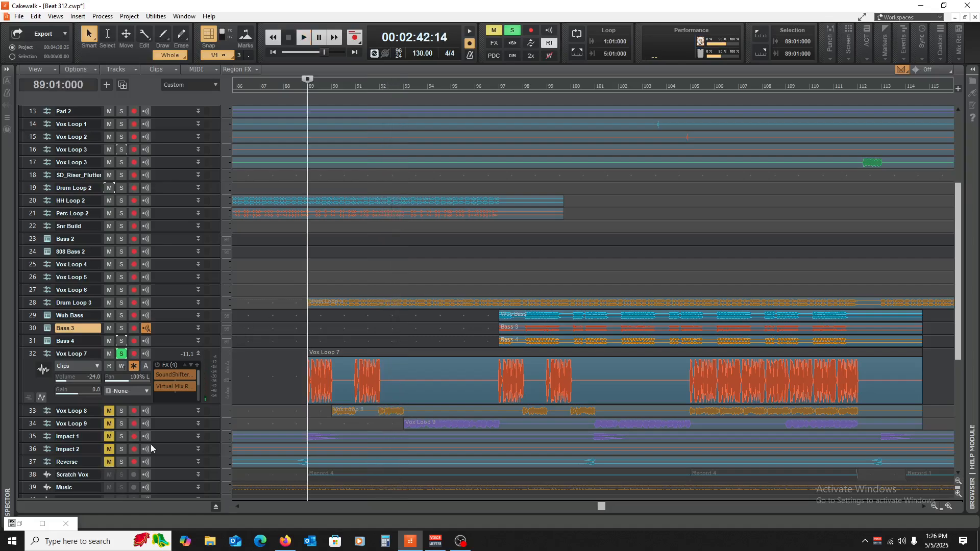
- Unmute and expand Vox Loop 8, solo it in place of Vox Loop 7, and play it briefly from measure 89
{"action": "left_click", "coordinate": [122, 411]}
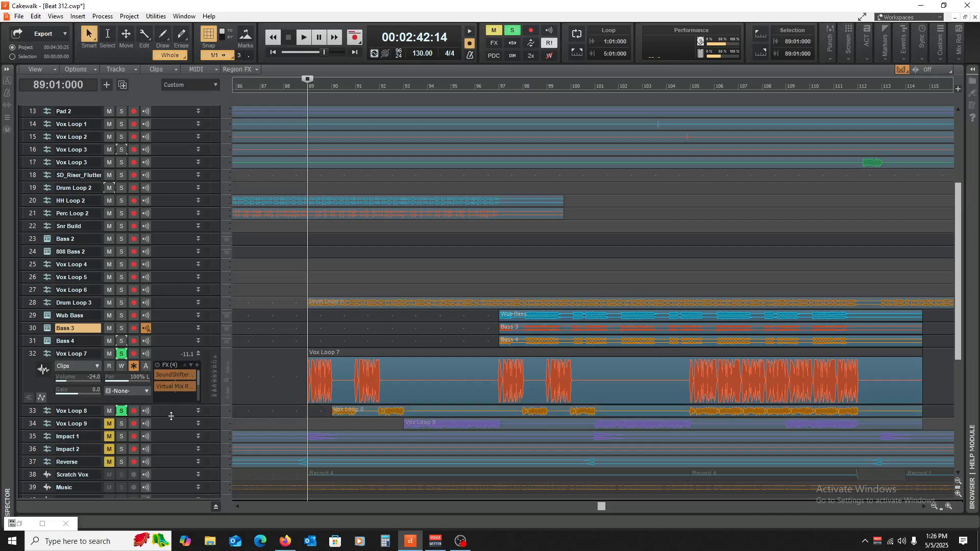
{"action": "left_click", "coordinate": [123, 354]}
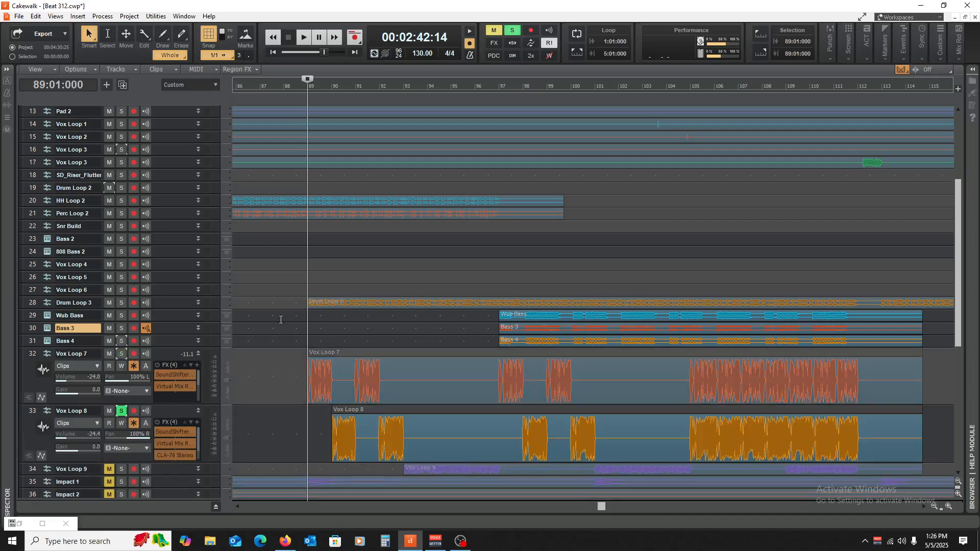
{"action": "key", "text": "space"}
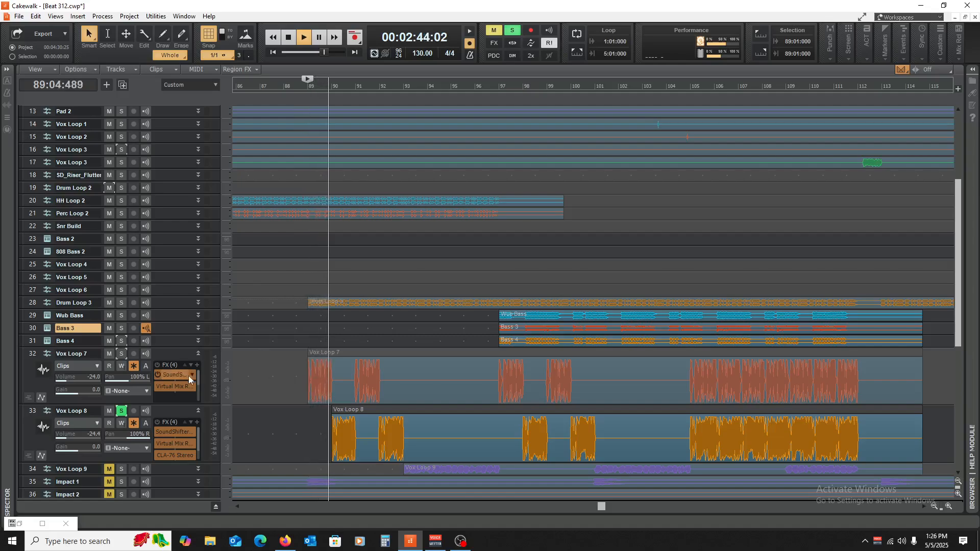
{"action": "key", "text": "space"}
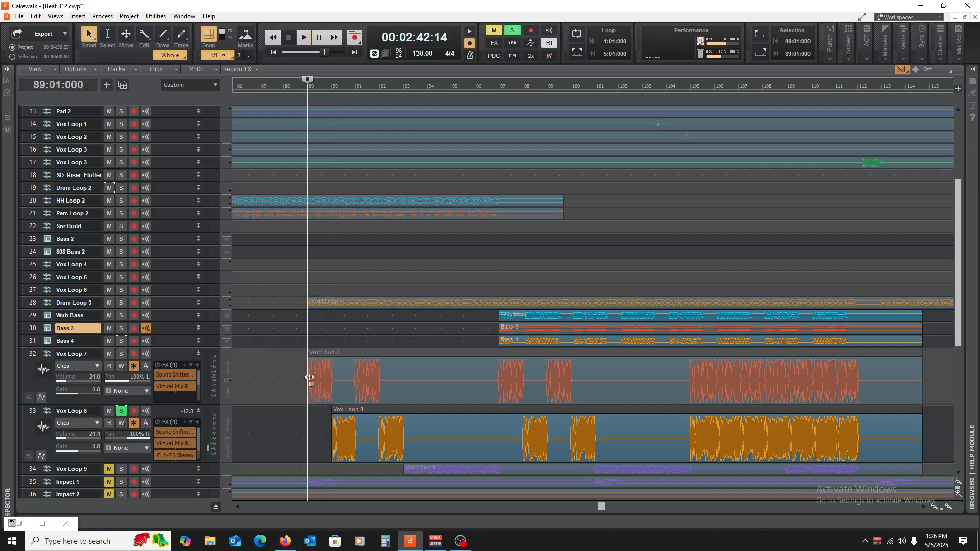
- Play the soloed Vox Loop 8 from measure 90 until past measure 92, and release its solo
{"action": "left_click", "coordinate": [331, 469]}
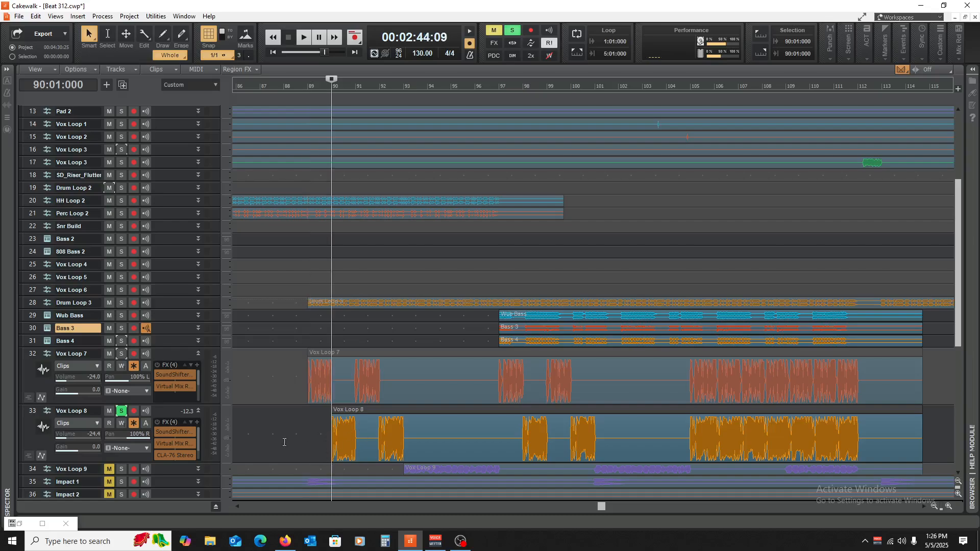
{"action": "key", "text": "space"}
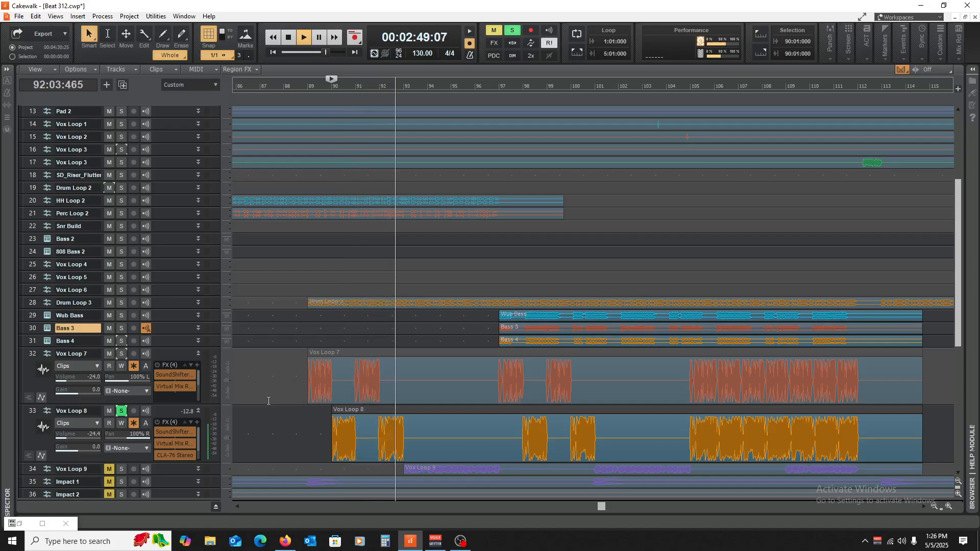
{"action": "key", "text": "space"}
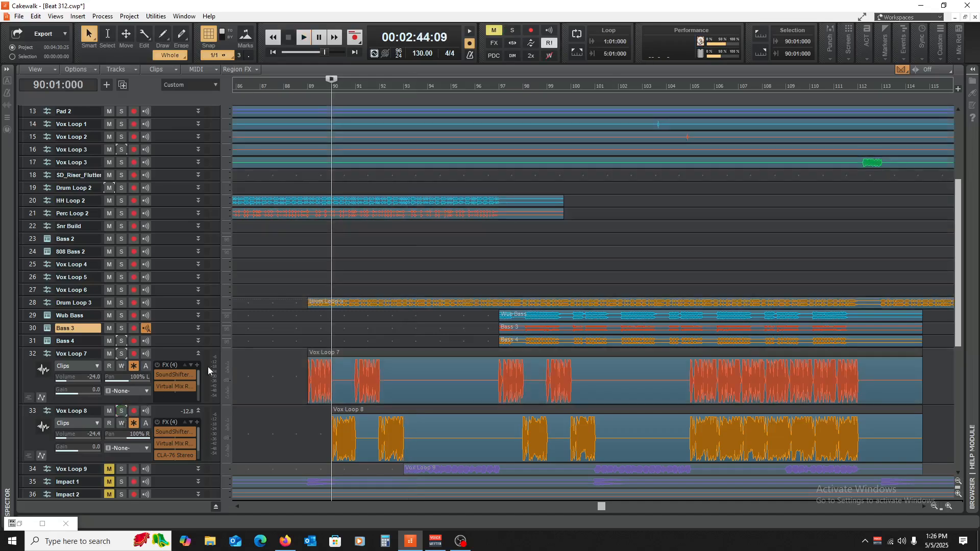
- Play the full mix with Vox Loops 7 and 8 from measure 89 until nearly measure 93
{"action": "left_click", "coordinate": [307, 325]}
{"action": "key", "text": "space"}
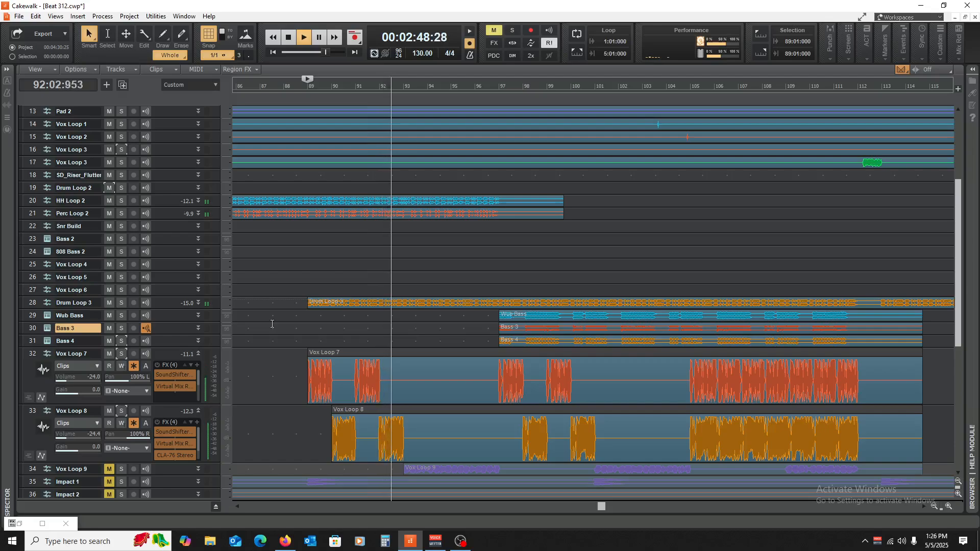
{"action": "key", "text": "space"}
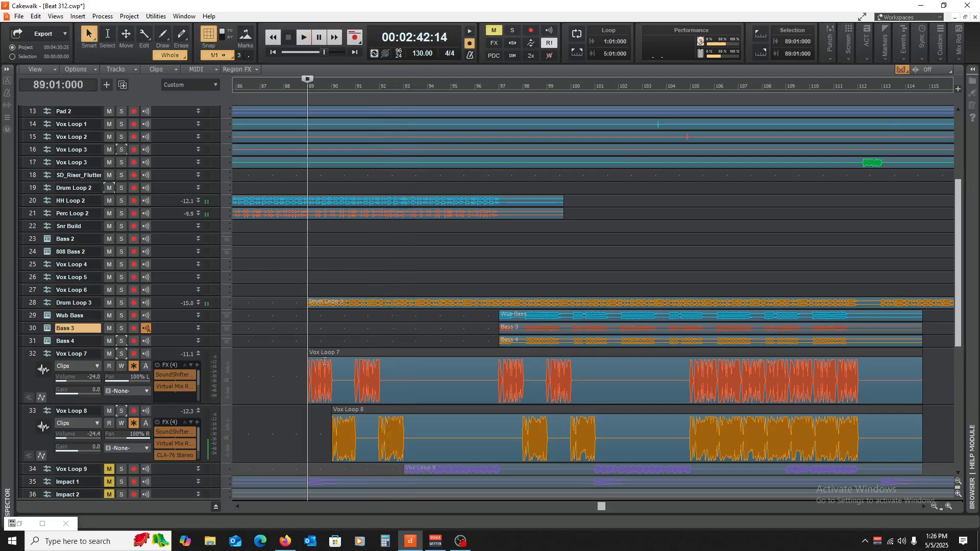
- Unmute, solo and expand Vox Loop 9, play it from measure 93 to about measure 97, and release its solo
{"action": "scroll", "coordinate": [243, 376], "scroll_direction": "down", "scroll_amount": 2}
{"action": "left_click", "coordinate": [108, 394]}
{"action": "left_click", "coordinate": [122, 394]}
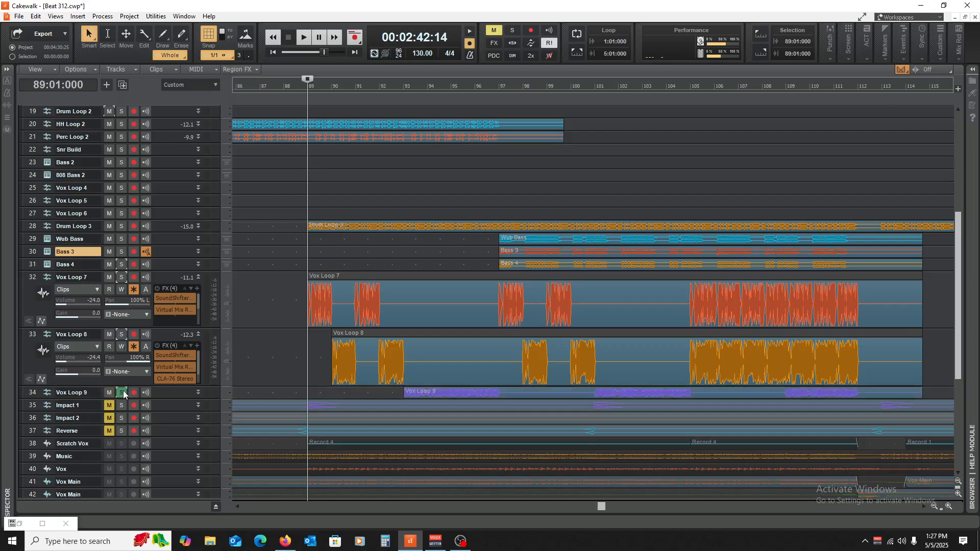
{"action": "left_click_drag", "start_coordinate": [163, 400], "coordinate": [184, 443]}
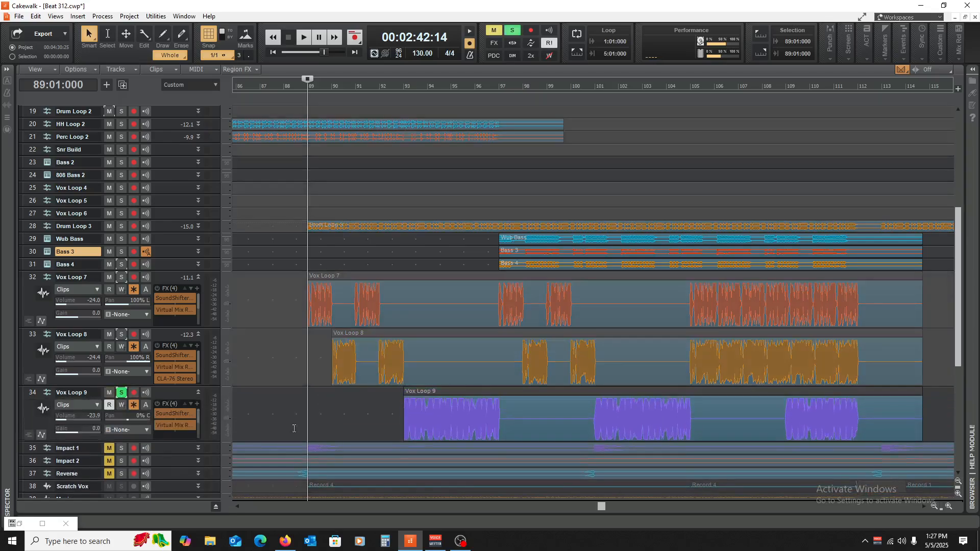
{"action": "left_click", "coordinate": [401, 402]}
{"action": "key", "text": "space"}
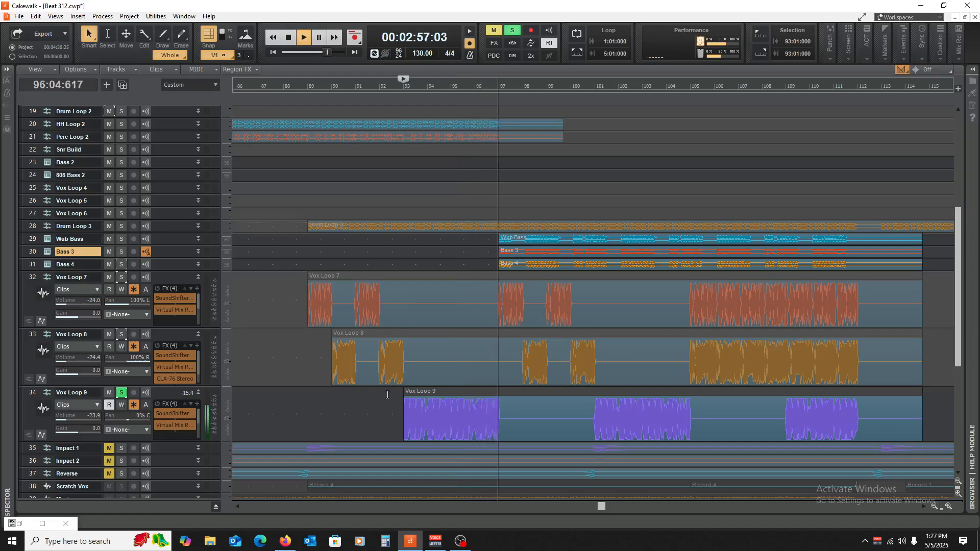
{"action": "key", "text": "space"}
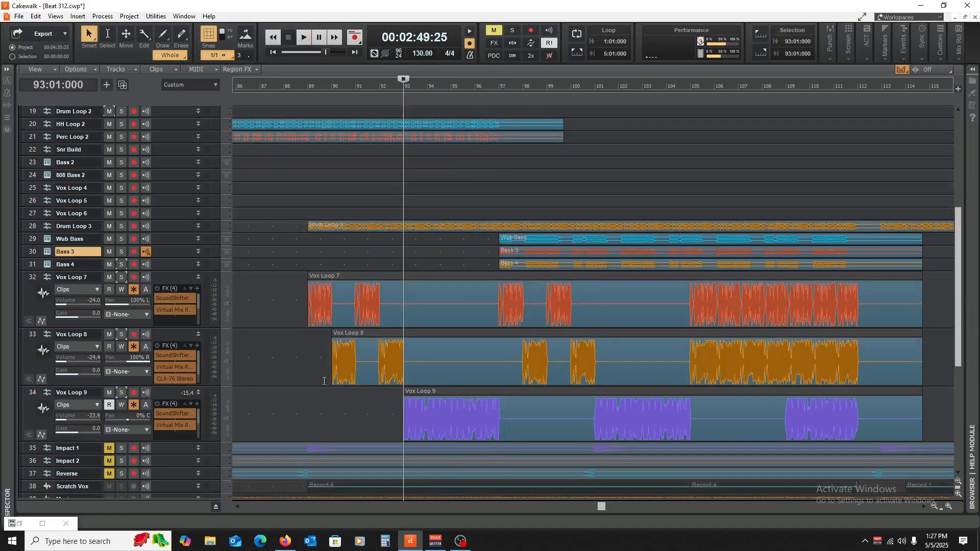
- Solo Vox Loops 7, 8 and 9 together and play them from measure 89 to about measure 97
{"action": "left_click", "coordinate": [302, 392]}
{"action": "left_click", "coordinate": [121, 278]}
{"action": "left_click", "coordinate": [121, 335]}
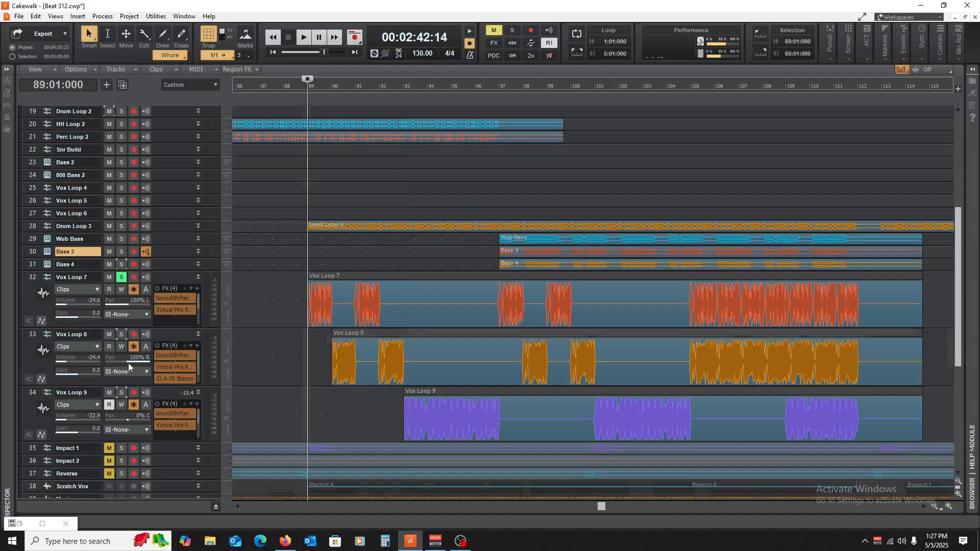
{"action": "left_click", "coordinate": [121, 393]}
{"action": "key", "text": "space"}
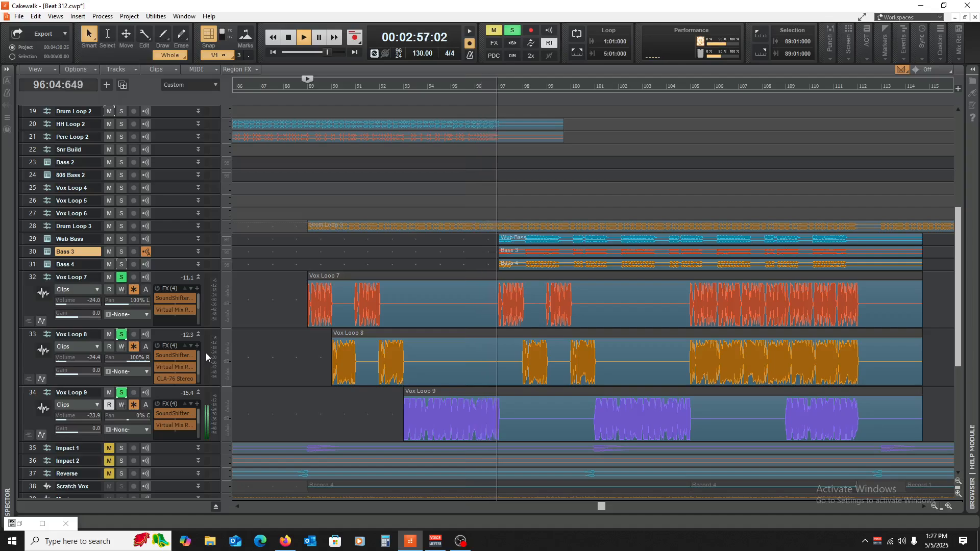
{"action": "key", "text": "space"}
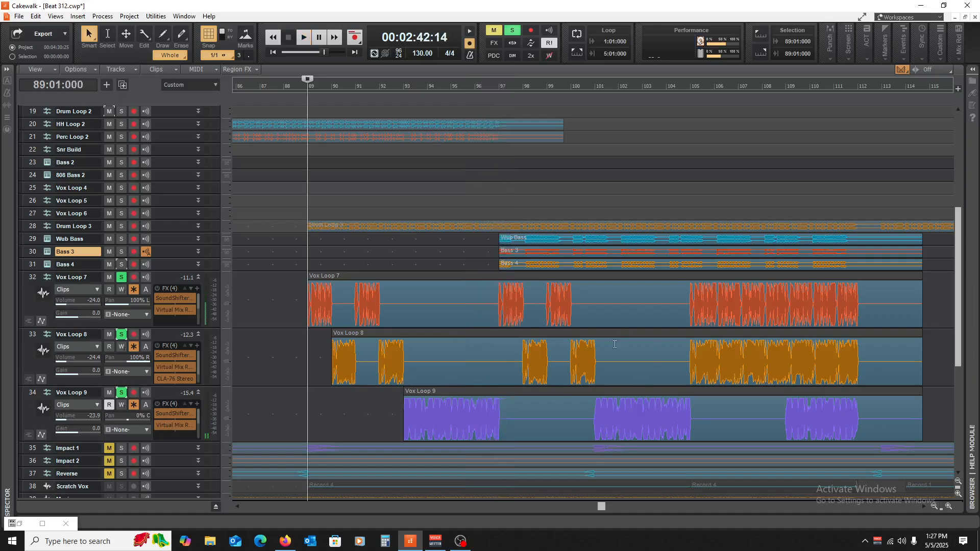
- Play the three soloed vocal loops from measure 105 until past measure 112
{"action": "left_click", "coordinate": [690, 180]}
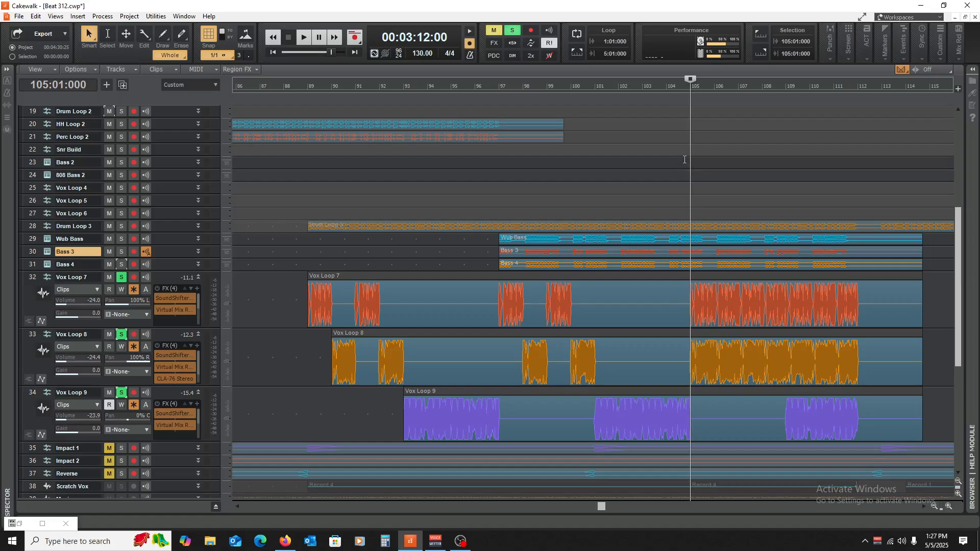
{"action": "key", "text": "space"}
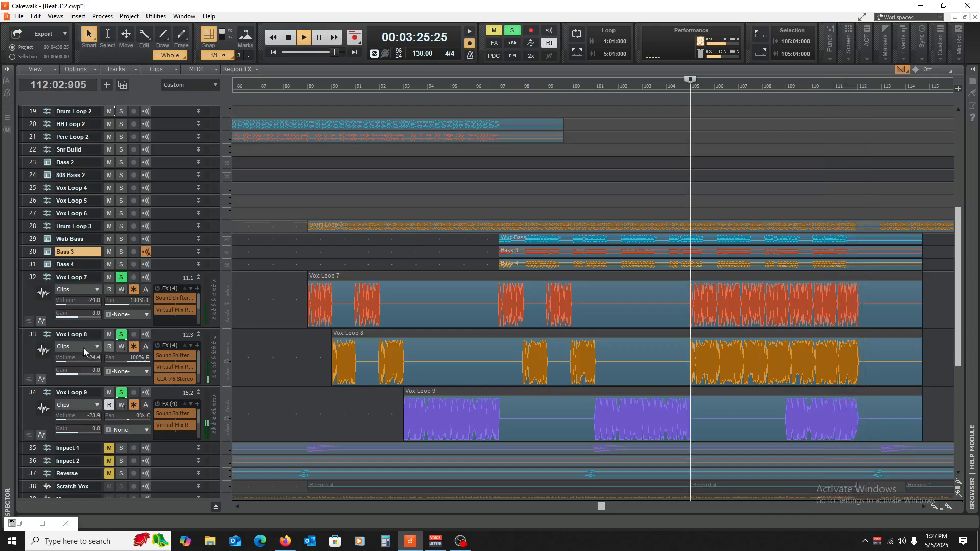
{"action": "key", "text": "space"}
- Release the solos on Vox Loops 7, 8 and 9, and collapse the Vox Loop 7 track
{"action": "left_click_drag", "start_coordinate": [121, 278], "coordinate": [121, 395]}
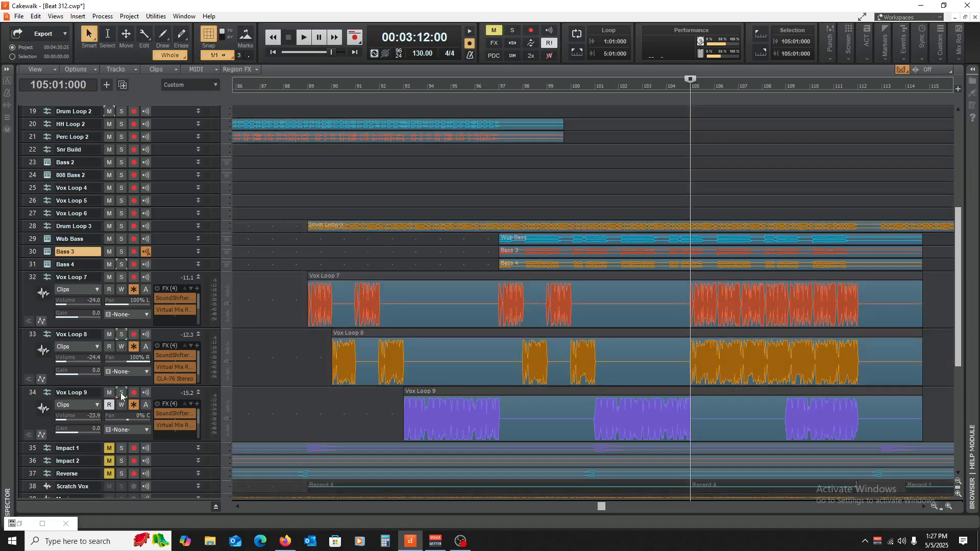
{"action": "left_click", "coordinate": [197, 276]}
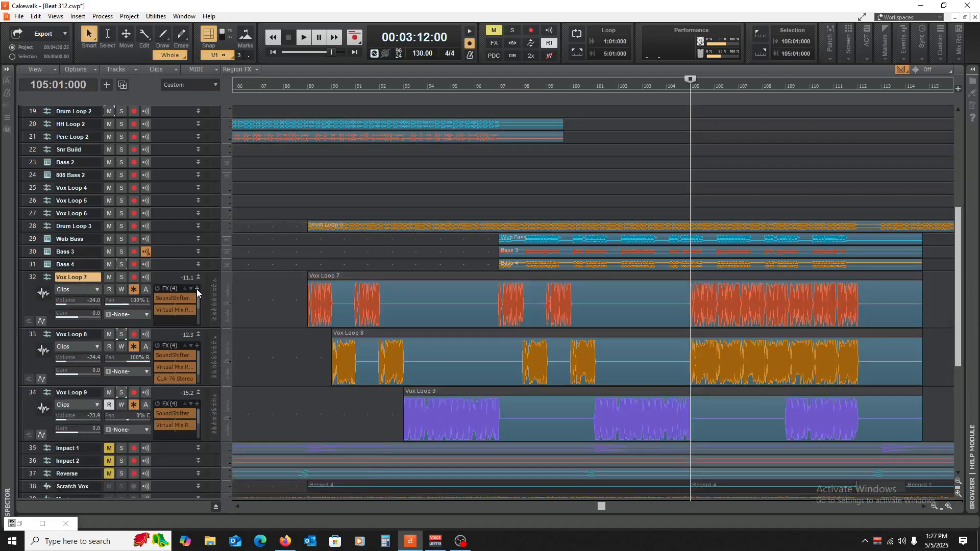
{"action": "left_click", "coordinate": [198, 278]}
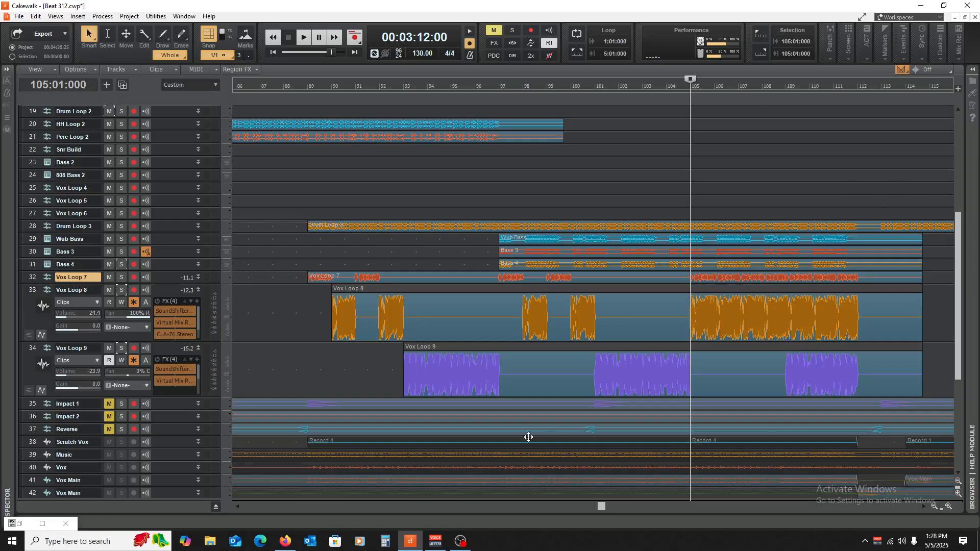
- Play the full mix from measure 112 until past the middle of measure 113
{"action": "left_click_drag", "start_coordinate": [600, 506], "coordinate": [683, 506]}
{"action": "scroll", "coordinate": [570, 328], "scroll_direction": "up", "scroll_amount": 5}
{"action": "scroll", "coordinate": [570, 327], "scroll_direction": "down", "scroll_amount": 1}
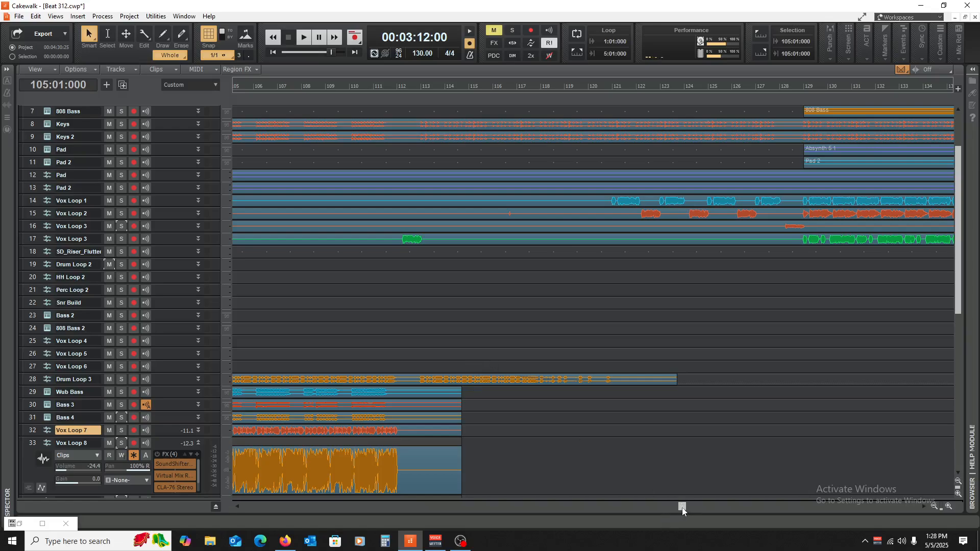
{"action": "left_click_drag", "start_coordinate": [682, 507], "coordinate": [657, 507]}
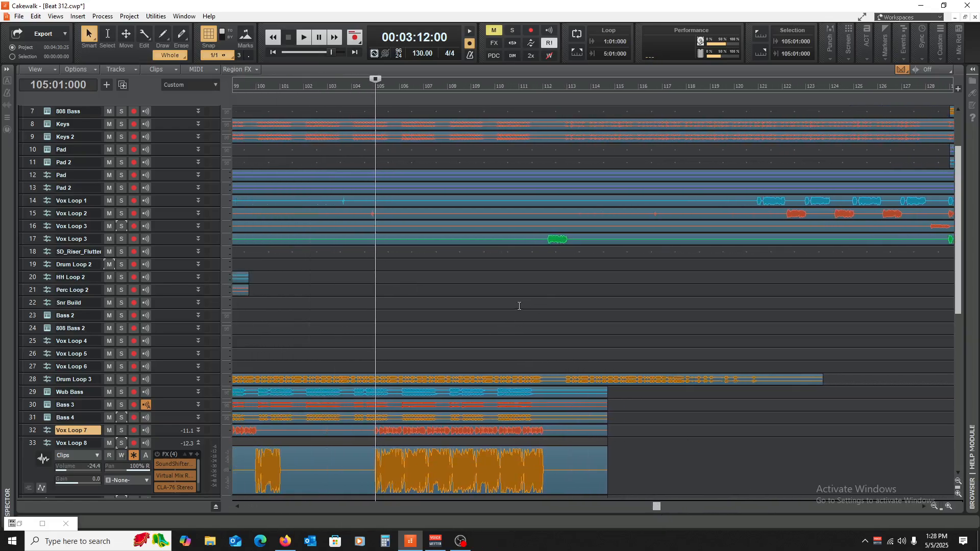
{"action": "left_click", "coordinate": [558, 385]}
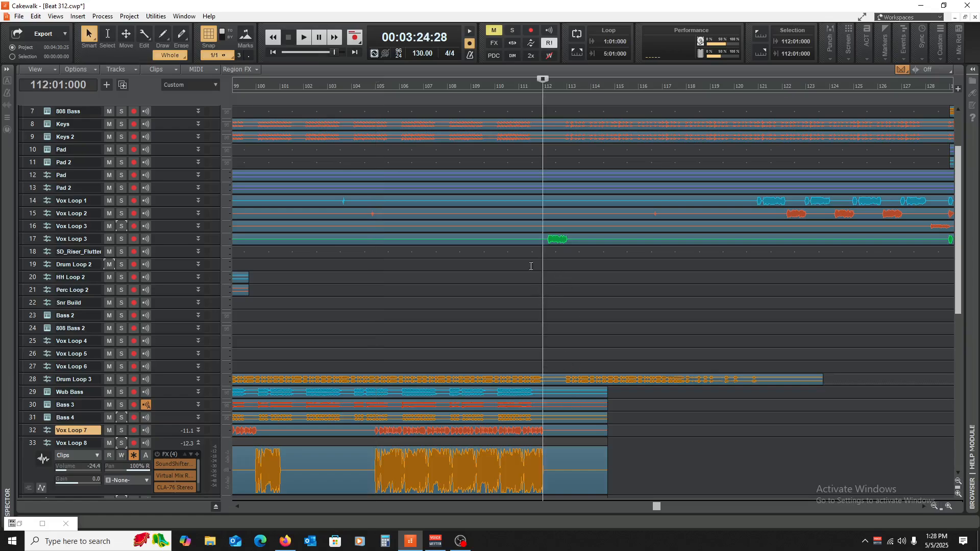
{"action": "key", "text": "space"}
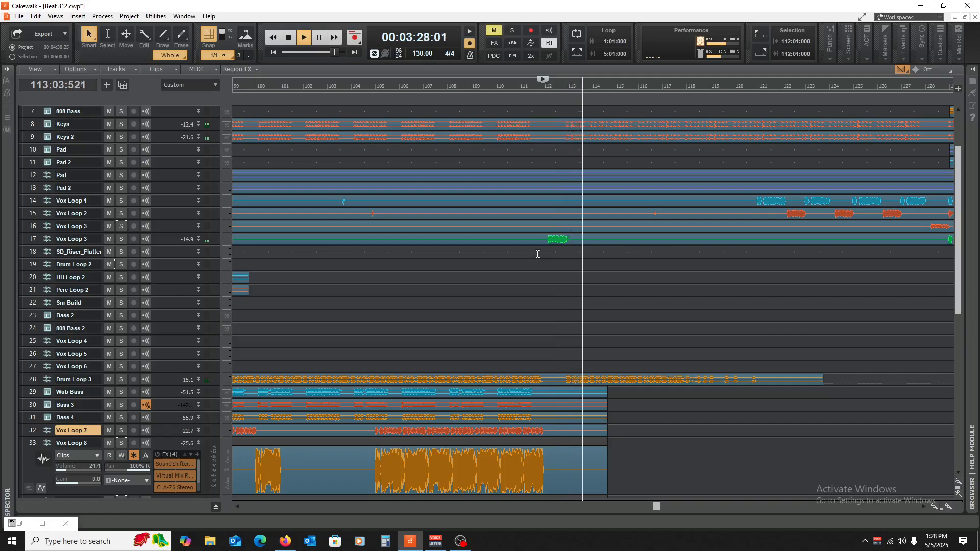
{"action": "key", "text": "space"}
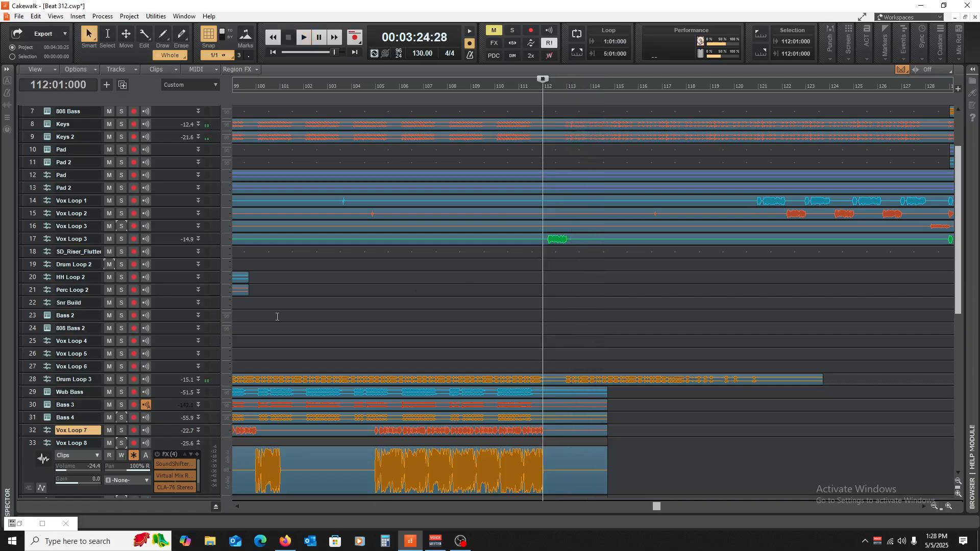
- Unmute the Impact 1, Impact 2 and Reverse tracks, and expand Impact 1
{"action": "scroll", "coordinate": [275, 328], "scroll_direction": "down", "scroll_amount": 3}
{"action": "scroll", "coordinate": [276, 328], "scroll_direction": "down", "scroll_amount": 2}
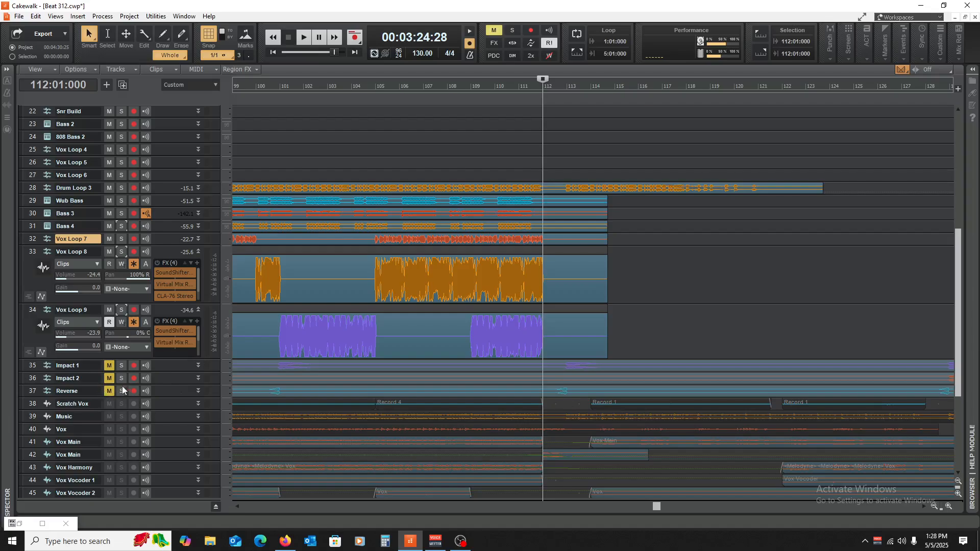
{"action": "left_click", "coordinate": [109, 391]}
{"action": "left_click", "coordinate": [109, 379]}
{"action": "left_click", "coordinate": [110, 365]}
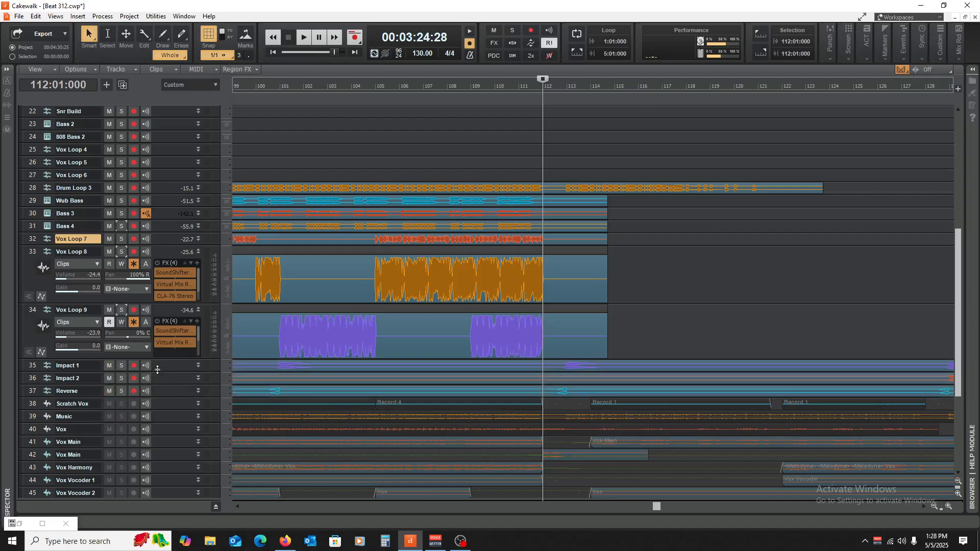
{"action": "left_click_drag", "start_coordinate": [159, 371], "coordinate": [159, 446]}
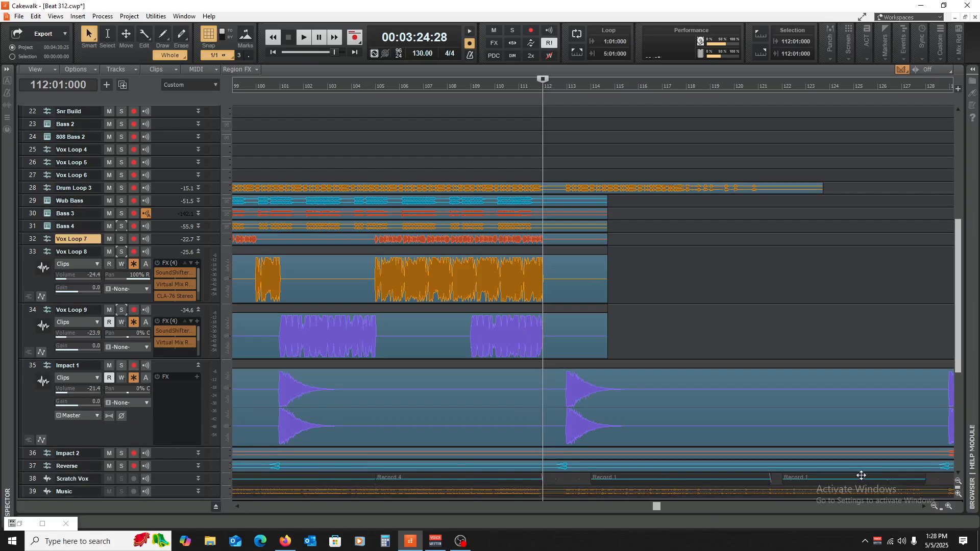
- Solo Impact 1 and play its hit at measure 89, collapsing the Vox Loop 8 track during playback
{"action": "left_click", "coordinate": [934, 507]}
{"action": "left_click", "coordinate": [935, 506]}
{"action": "left_click", "coordinate": [934, 507]}
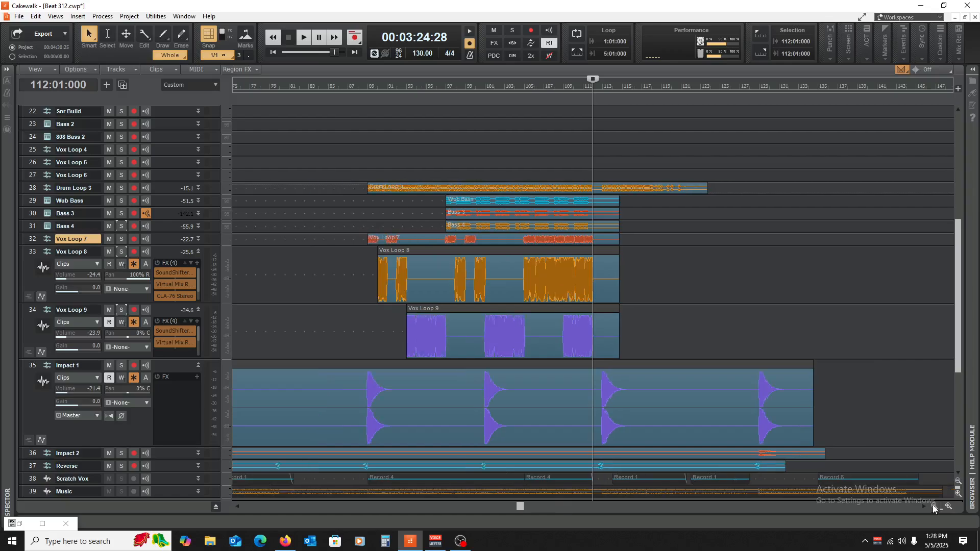
{"action": "left_click", "coordinate": [120, 366]}
{"action": "left_click", "coordinate": [367, 334]}
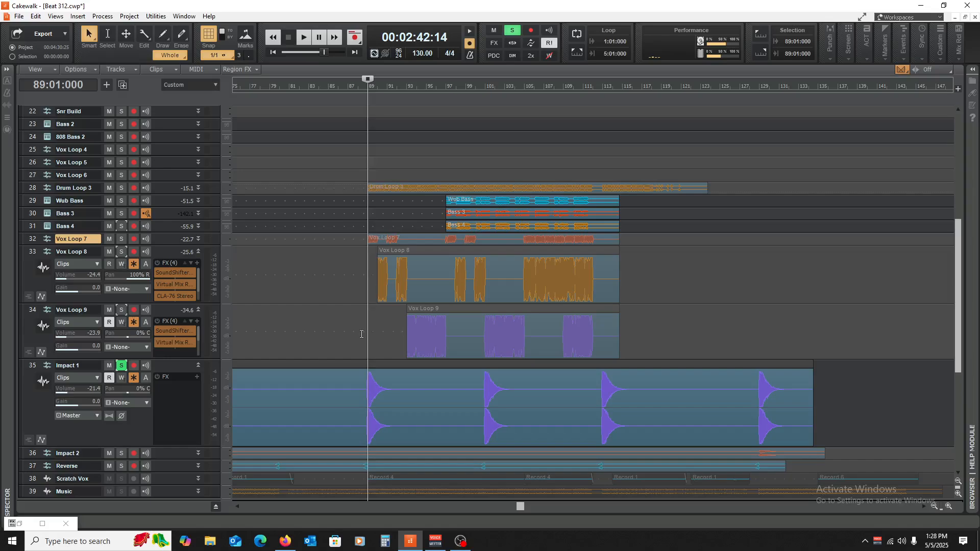
{"action": "key", "text": "space"}
{"action": "left_click", "coordinate": [198, 252]}
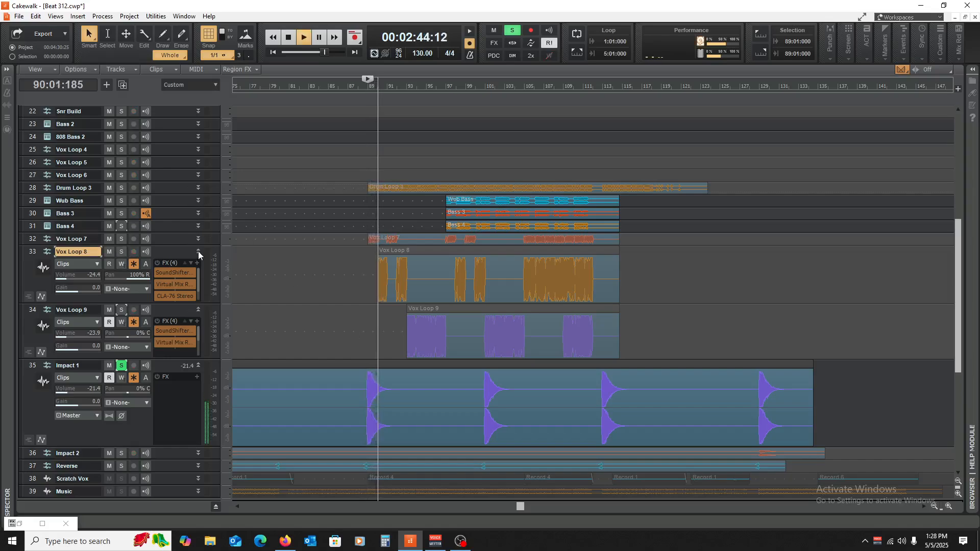
{"action": "left_click", "coordinate": [198, 252]}
{"action": "key", "text": "space"}
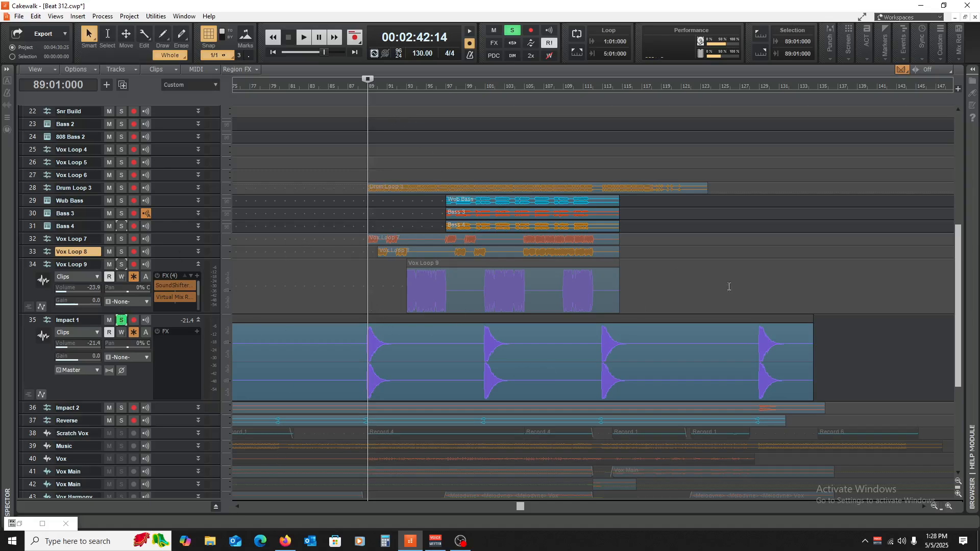
- Expand Impact 2, solo it in place of Impact 1, and play its hit from measure 65 until past measure 66
{"action": "left_click_drag", "start_coordinate": [515, 507], "coordinate": [484, 511]}
{"action": "scroll", "coordinate": [108, 371], "scroll_direction": "down", "scroll_amount": 2}
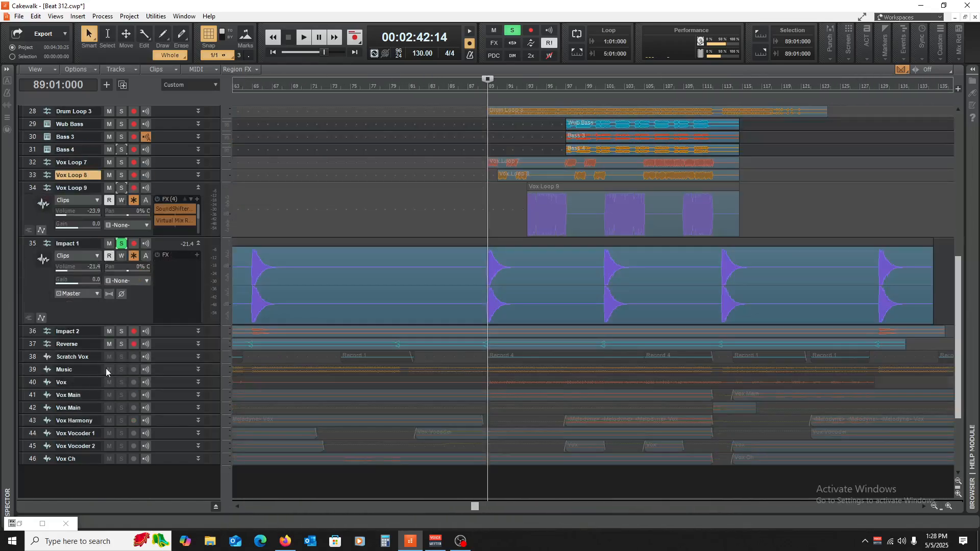
{"action": "double_click", "coordinate": [162, 337]}
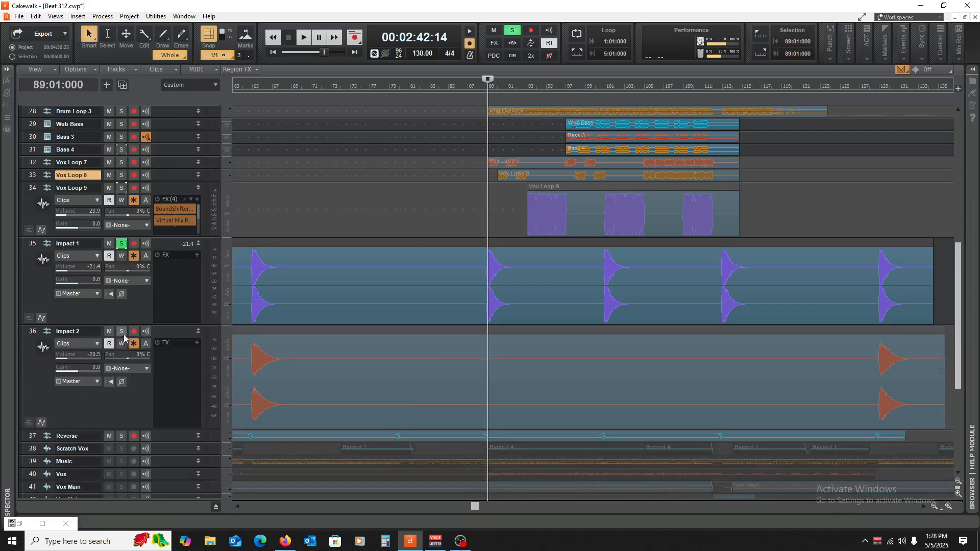
{"action": "left_click", "coordinate": [121, 243]}
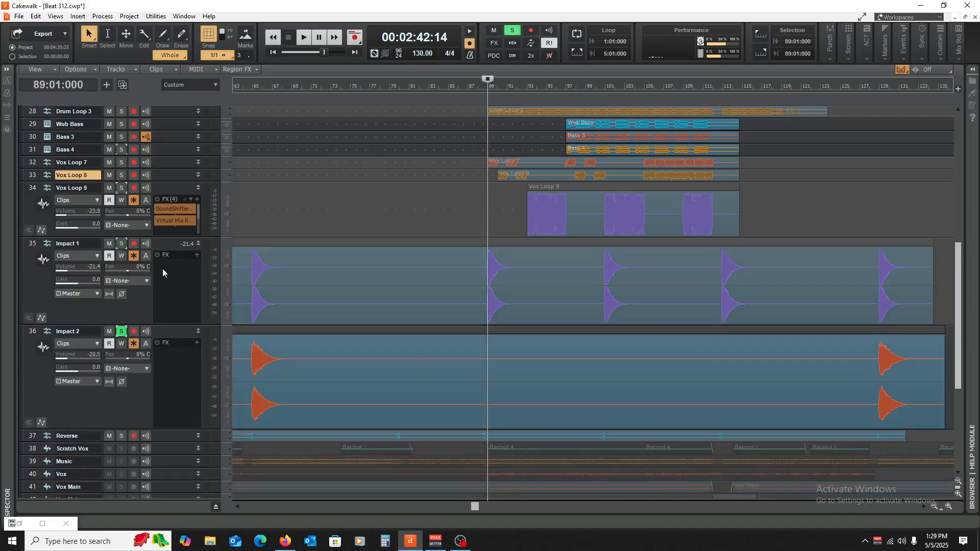
{"action": "left_click", "coordinate": [240, 205]}
{"action": "left_click", "coordinate": [250, 205]}
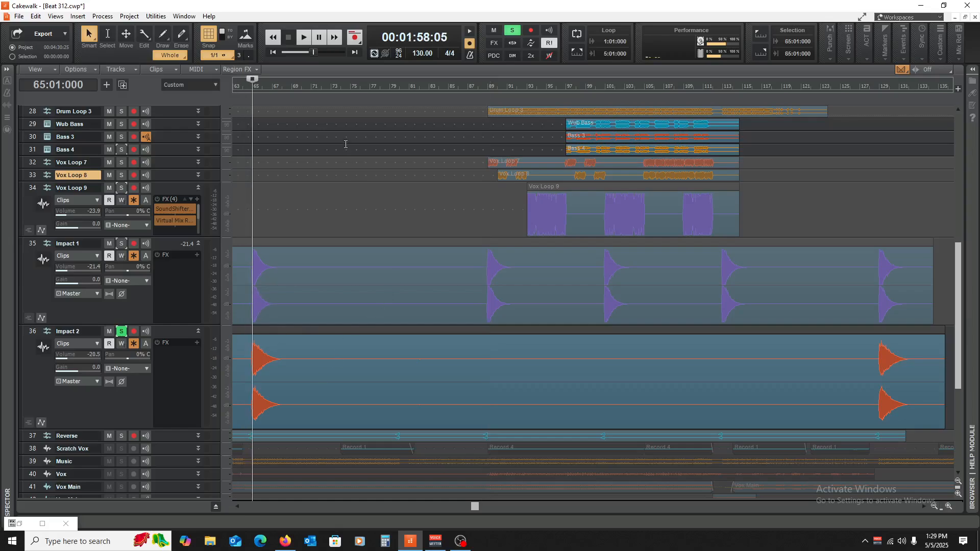
{"action": "key", "text": "space"}
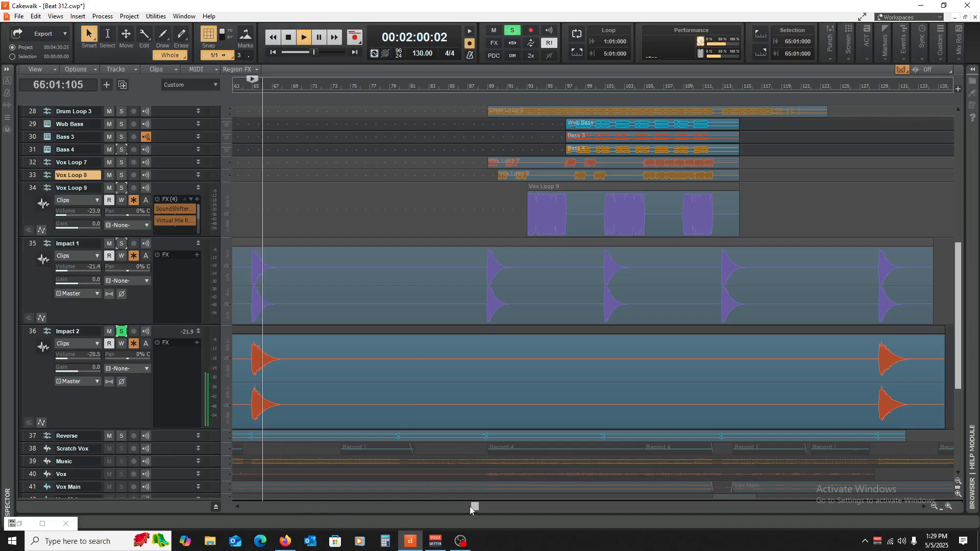
{"action": "key", "text": "space"}
- Solo the Reverse track in place of Impact 2 and enlarge its lane to show the waveforms
{"action": "left_click_drag", "start_coordinate": [470, 507], "coordinate": [315, 506]}
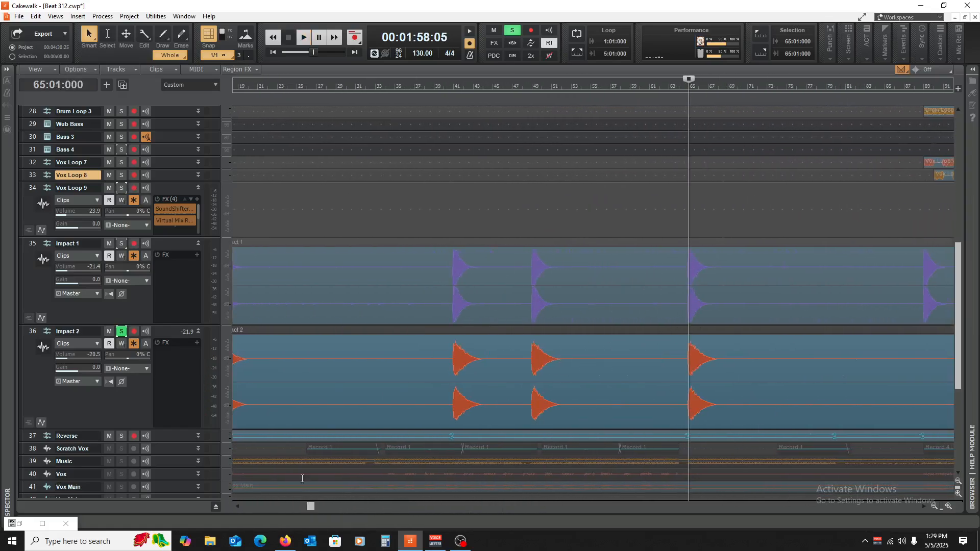
{"action": "left_click", "coordinate": [303, 508]}
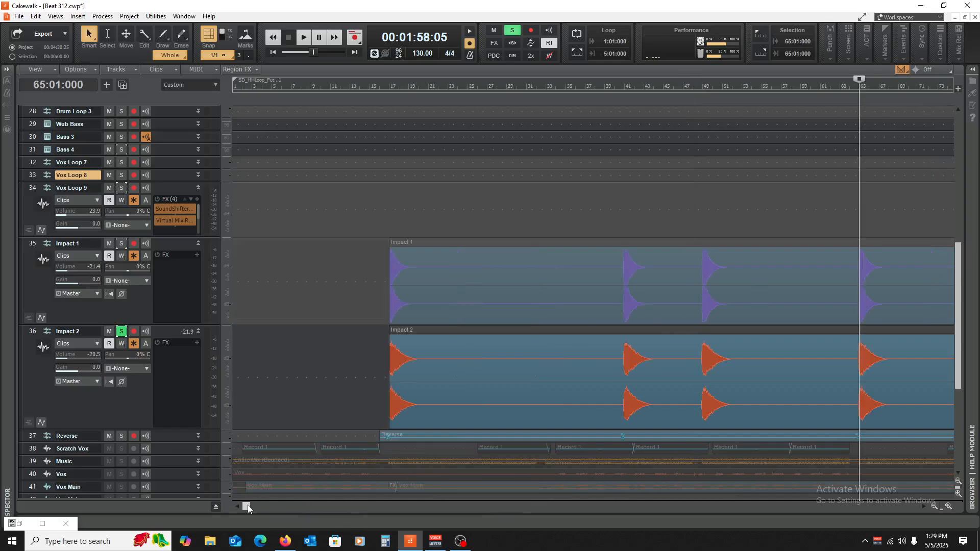
{"action": "left_click_drag", "start_coordinate": [248, 509], "coordinate": [538, 510]}
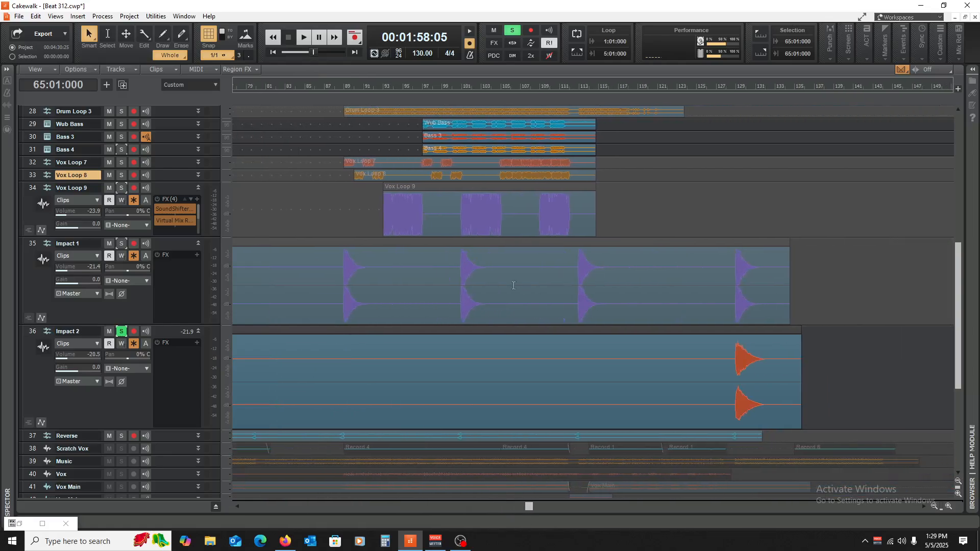
{"action": "left_click", "coordinate": [121, 435]}
{"action": "left_click", "coordinate": [122, 332]}
{"action": "scroll", "coordinate": [165, 413], "scroll_direction": "down", "scroll_amount": 3}
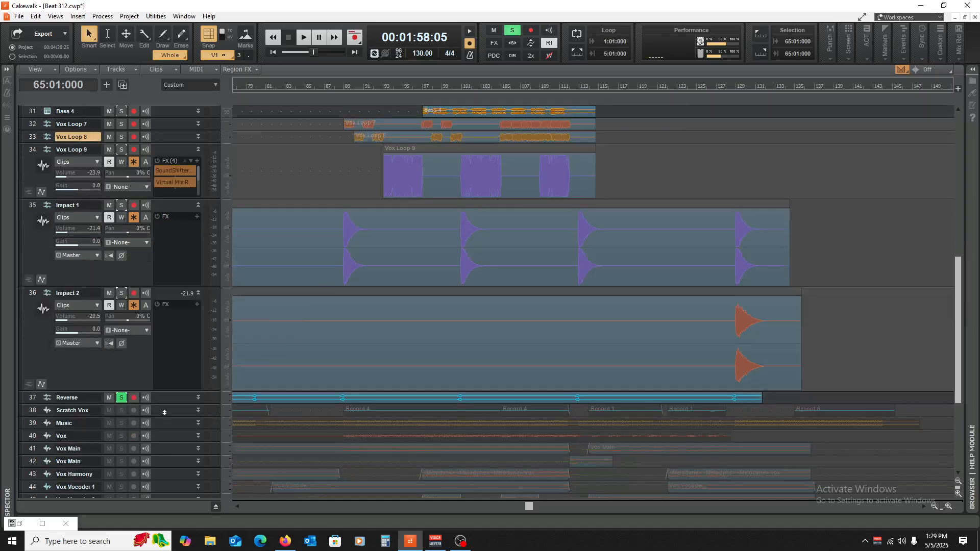
{"action": "left_click_drag", "start_coordinate": [167, 406], "coordinate": [168, 492]}
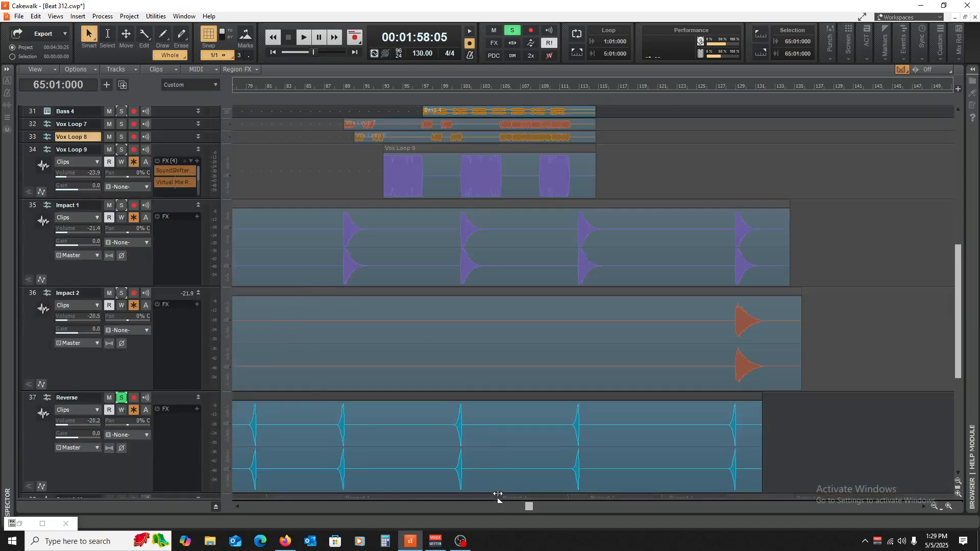
- Play the first reverse hit from measure 16 to the end of that measure and take the Reverse track out of solo
{"action": "key", "text": "w"}
{"action": "left_click", "coordinate": [380, 162]}
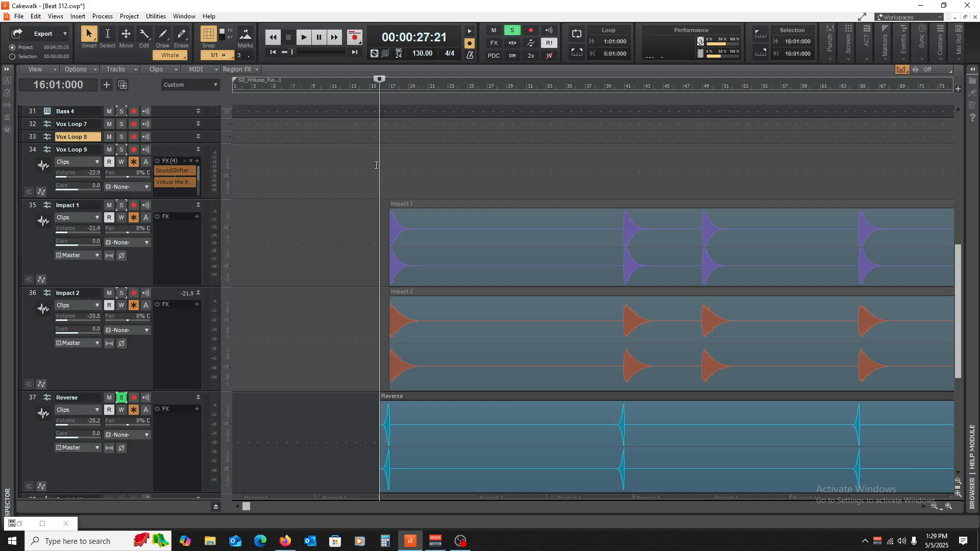
{"action": "key", "text": "space"}
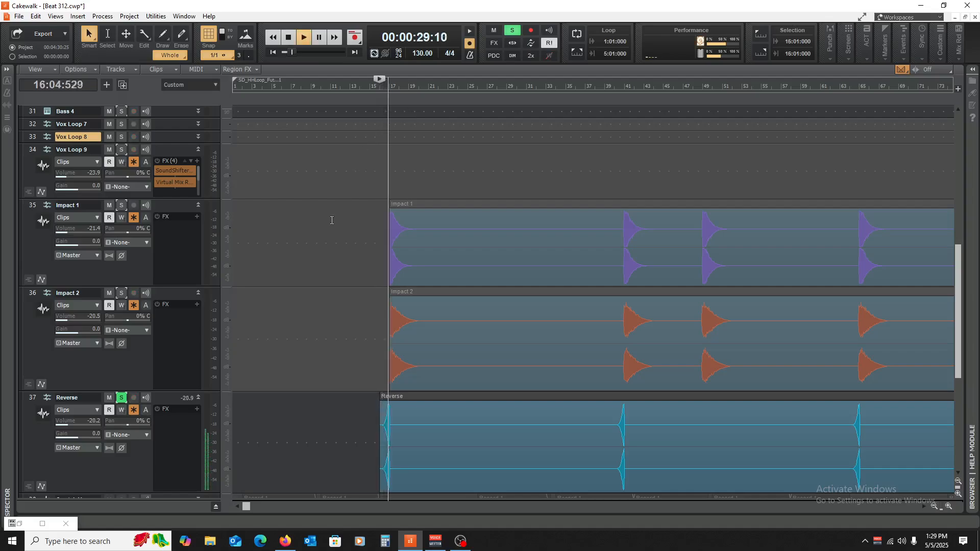
{"action": "key", "text": "space"}
{"action": "left_click", "coordinate": [121, 399]}
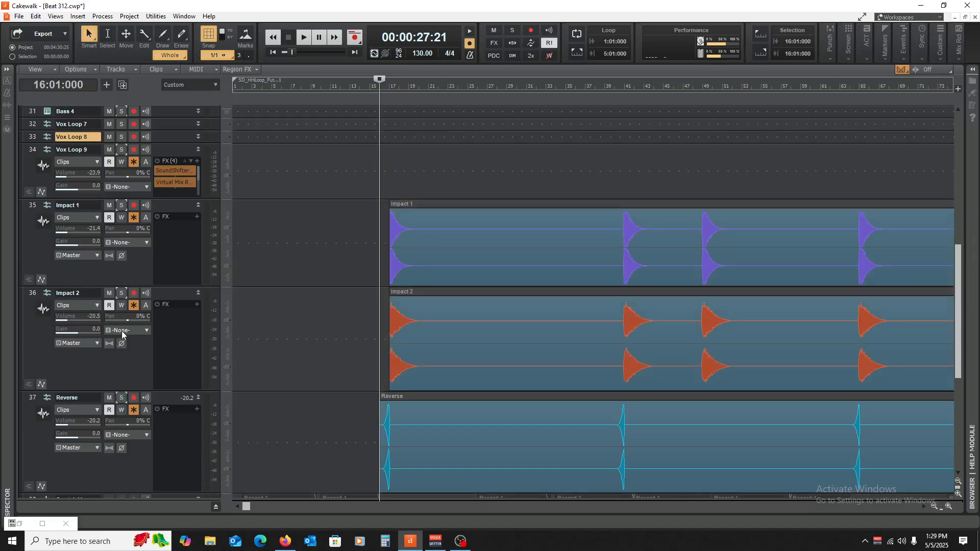
- Collapse the Vox Loop 9, Impact 1, Impact 2 and Reverse tracks with the full arrangement length in view
{"action": "left_click", "coordinate": [934, 506]}
{"action": "left_click", "coordinate": [934, 506]}
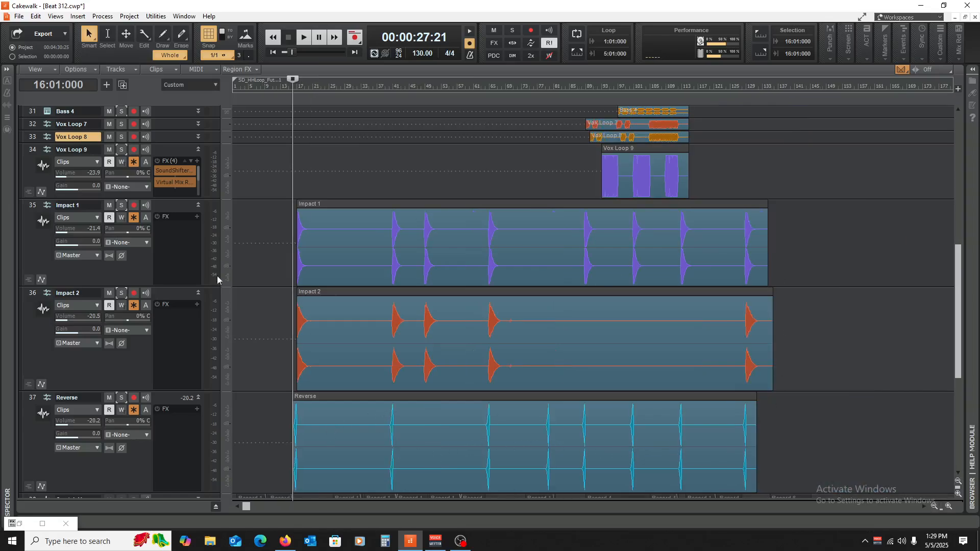
{"action": "scroll", "coordinate": [281, 227], "scroll_direction": "up", "scroll_amount": 3}
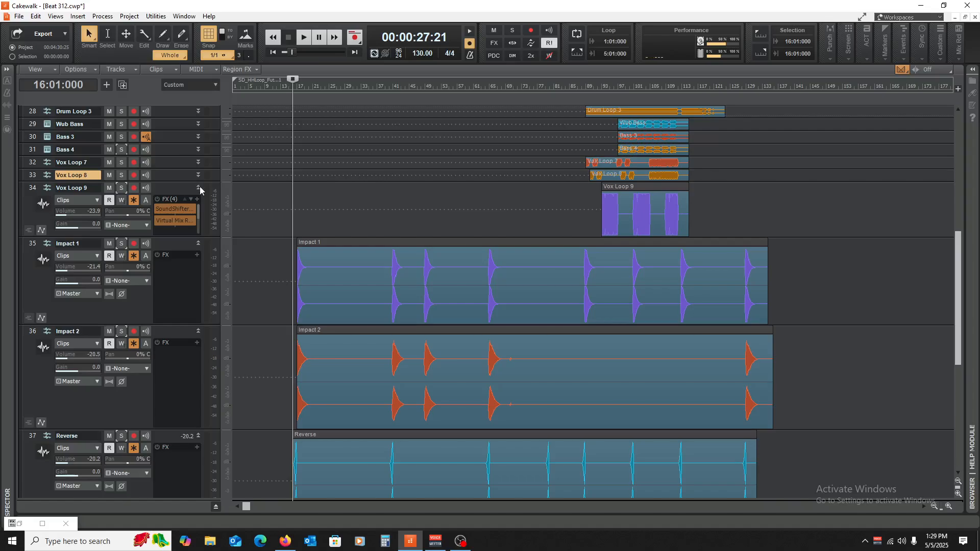
{"action": "left_click", "coordinate": [199, 189]}
{"action": "left_click", "coordinate": [199, 201]}
{"action": "scroll", "coordinate": [329, 317], "scroll_direction": "up", "scroll_amount": 5}
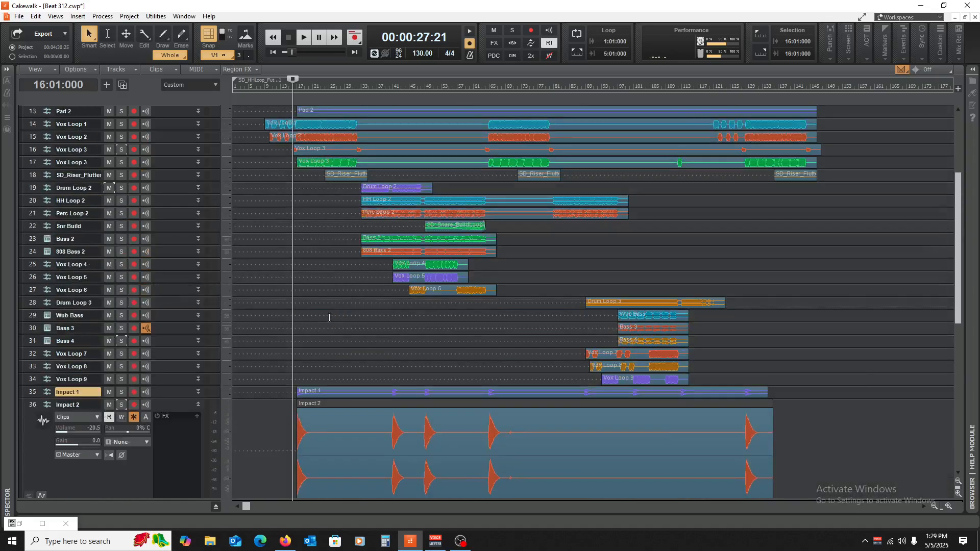
{"action": "scroll", "coordinate": [210, 398], "scroll_direction": "down", "scroll_amount": 1}
{"action": "left_click", "coordinate": [200, 400]}
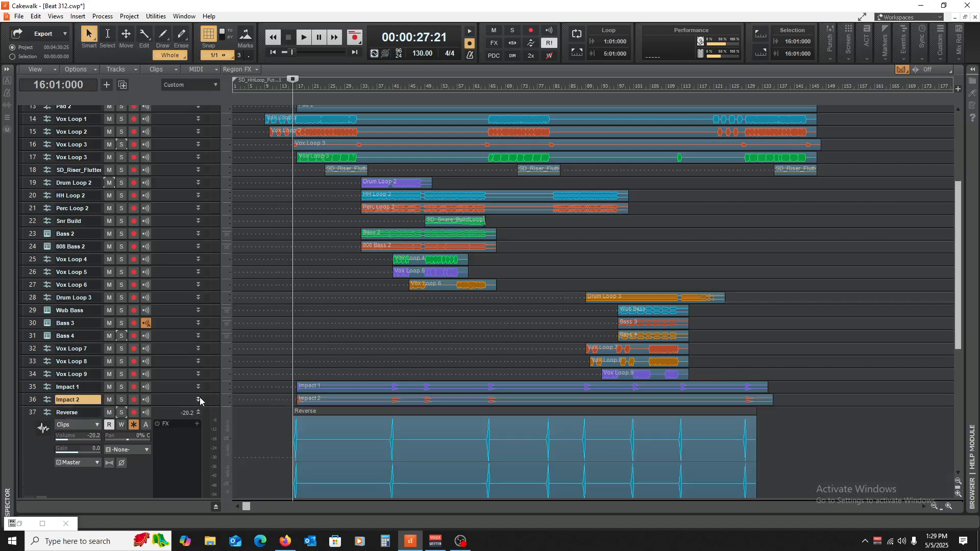
{"action": "left_click", "coordinate": [199, 413]}
- Place the playhead at measure 112 and enlarge the Drum Loop 3 track to show its waveform around that point
{"action": "scroll", "coordinate": [262, 408], "scroll_direction": "up", "scroll_amount": 5}
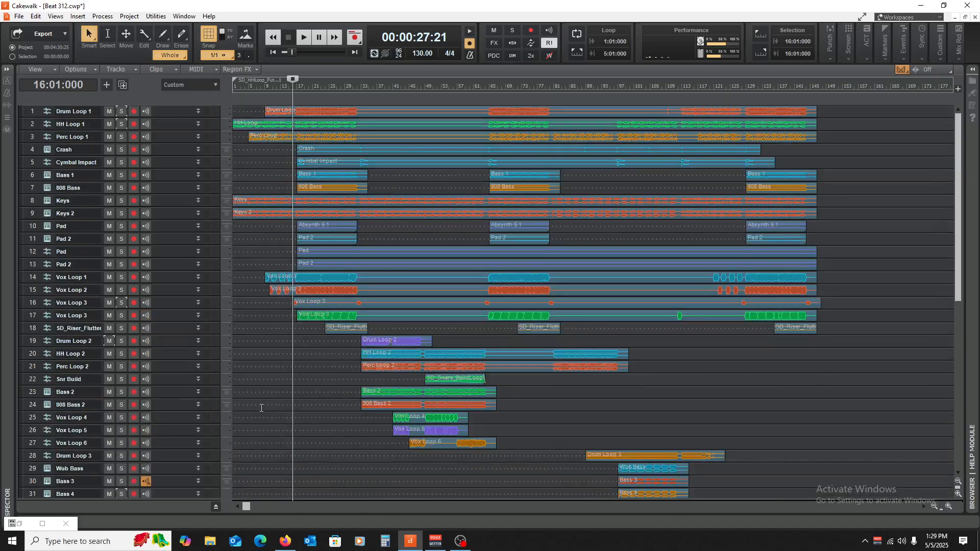
{"action": "scroll", "coordinate": [262, 408], "scroll_direction": "down", "scroll_amount": 4}
{"action": "scroll", "coordinate": [261, 409], "scroll_direction": "up", "scroll_amount": 3}
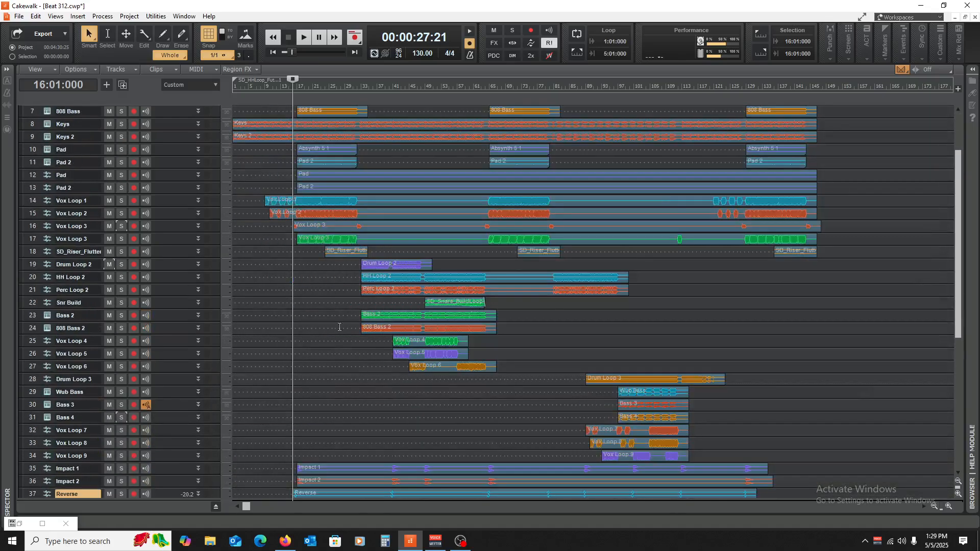
{"action": "scroll", "coordinate": [282, 267], "scroll_direction": "up", "scroll_amount": 6}
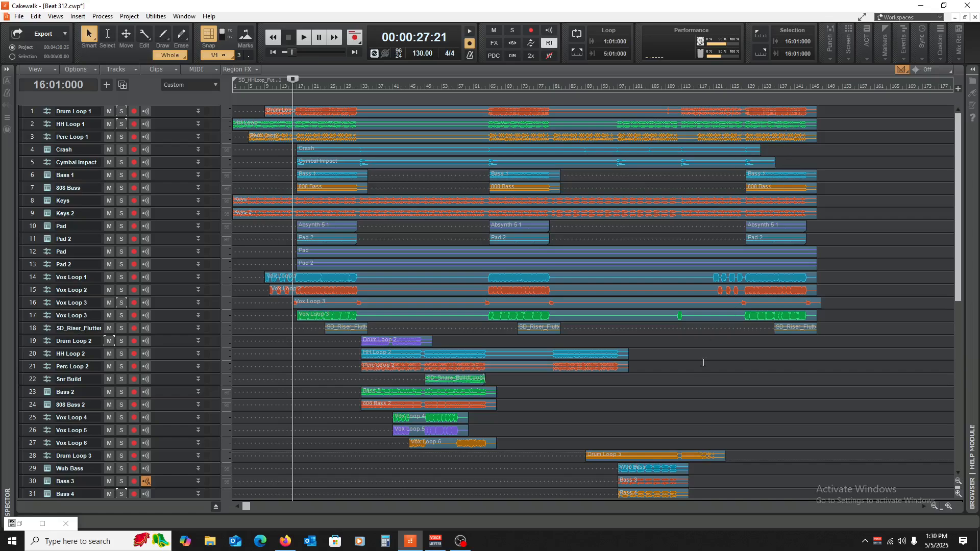
{"action": "left_click", "coordinate": [670, 355]}
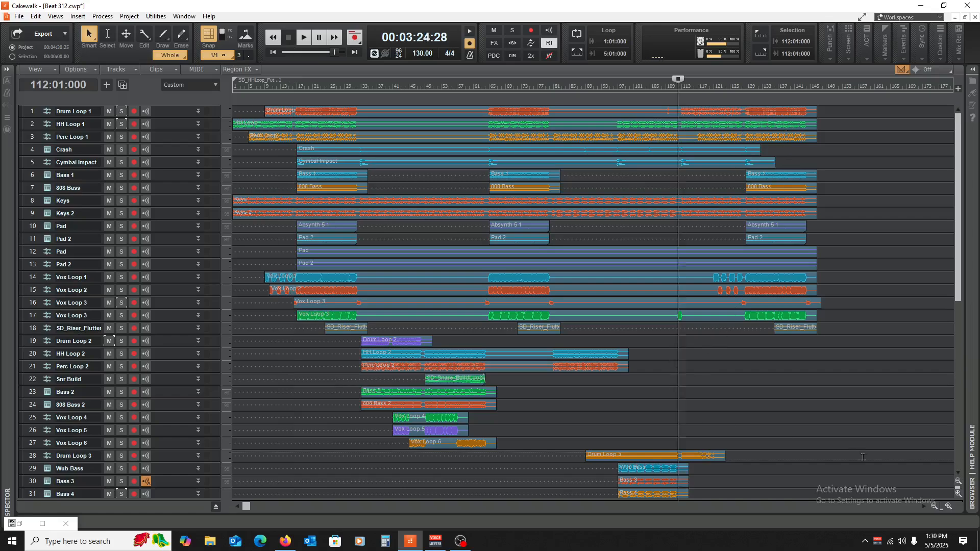
{"action": "scroll", "coordinate": [725, 449], "scroll_direction": "down", "scroll_amount": 2}
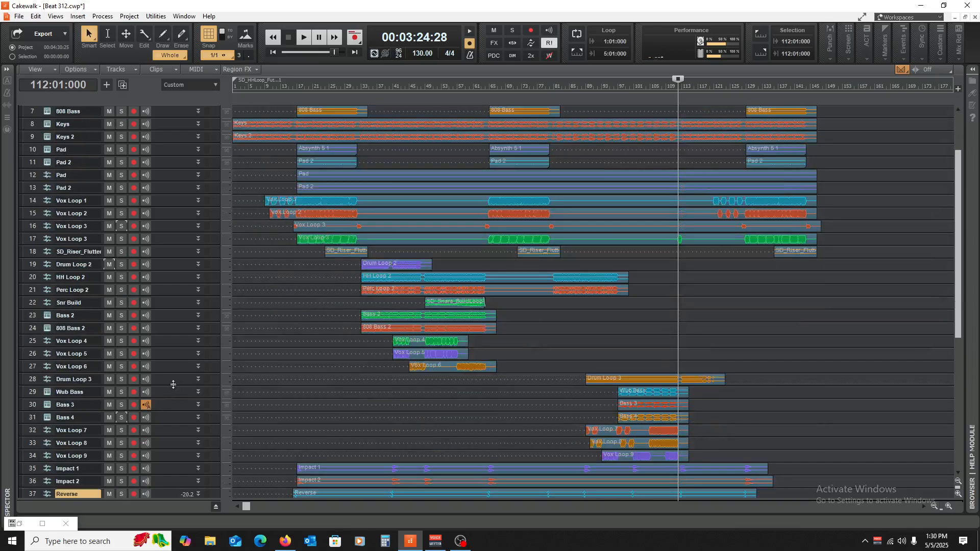
{"action": "left_click_drag", "start_coordinate": [173, 385], "coordinate": [172, 445]}
{"action": "left_click", "coordinate": [950, 507]}
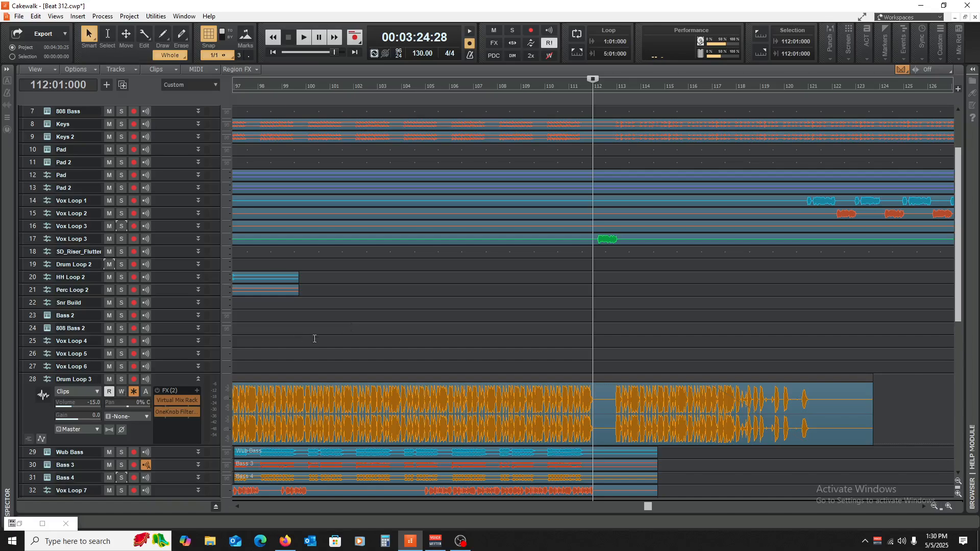
- Solo Drum Loop 3, play it from measure 113 until past measure 121, and take it out of solo
{"action": "left_click", "coordinate": [601, 320]}
{"action": "left_click", "coordinate": [122, 380]}
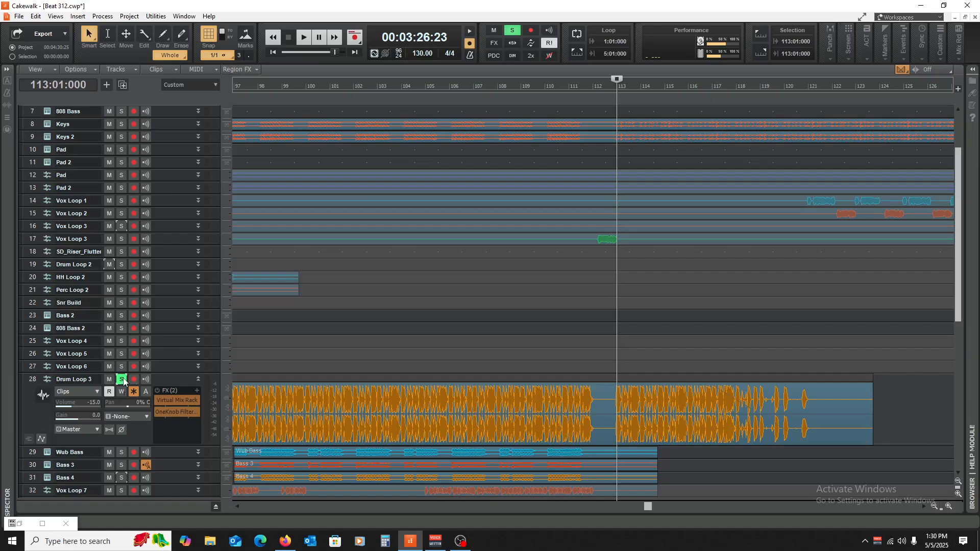
{"action": "key", "text": "space"}
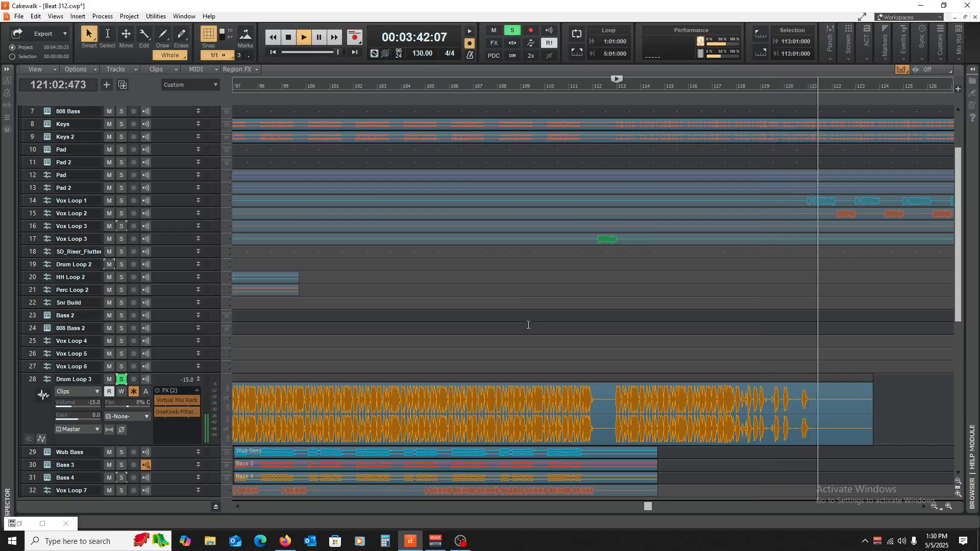
{"action": "key", "text": "space"}
{"action": "left_click", "coordinate": [121, 379]}
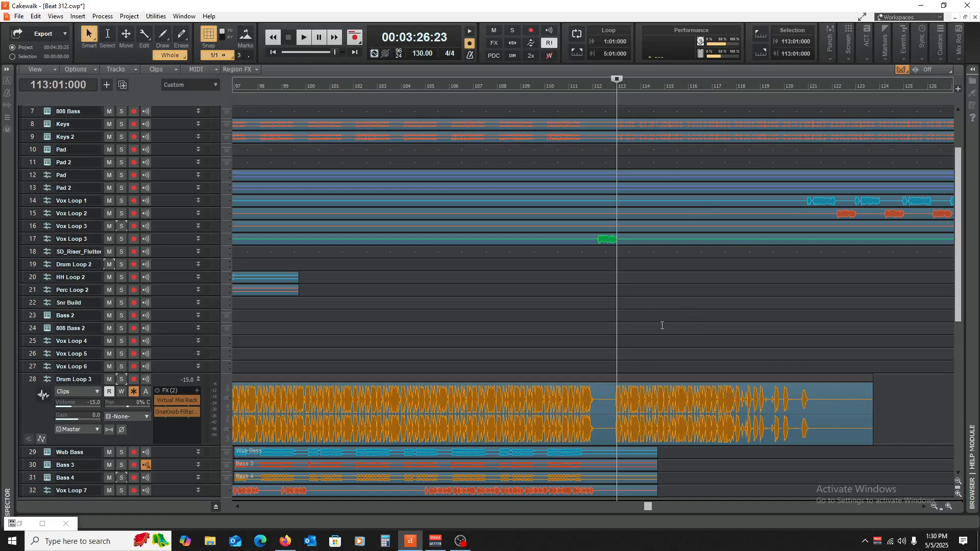
- Play the full mix from measure 112 into measure 114
{"action": "scroll", "coordinate": [662, 325], "scroll_direction": "up", "scroll_amount": 3}
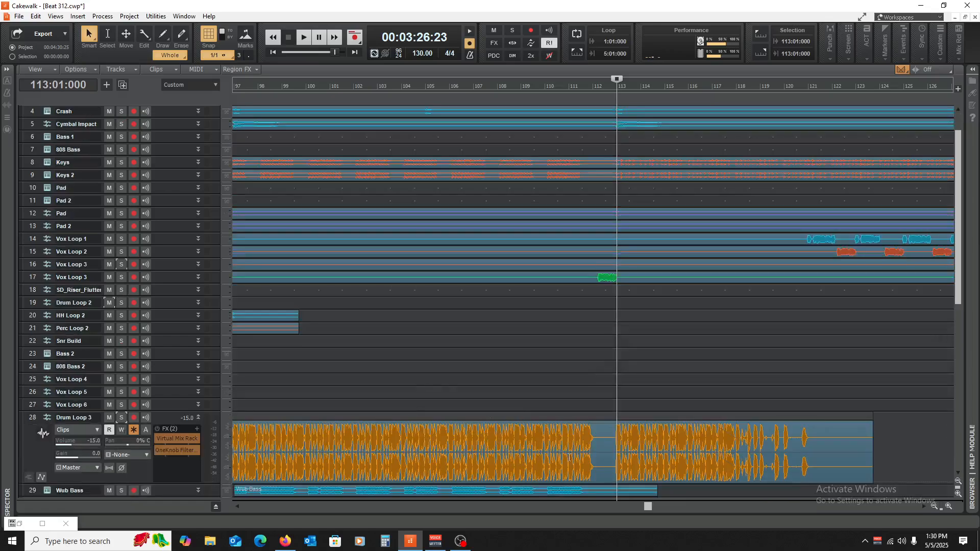
{"action": "left_click", "coordinate": [592, 314]}
{"action": "key", "text": "space"}
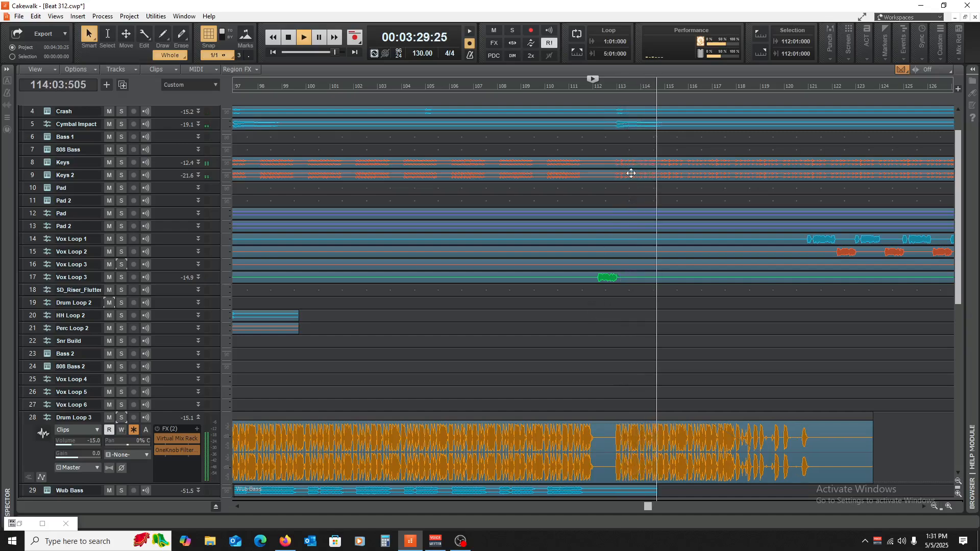
{"action": "key", "text": "space"}
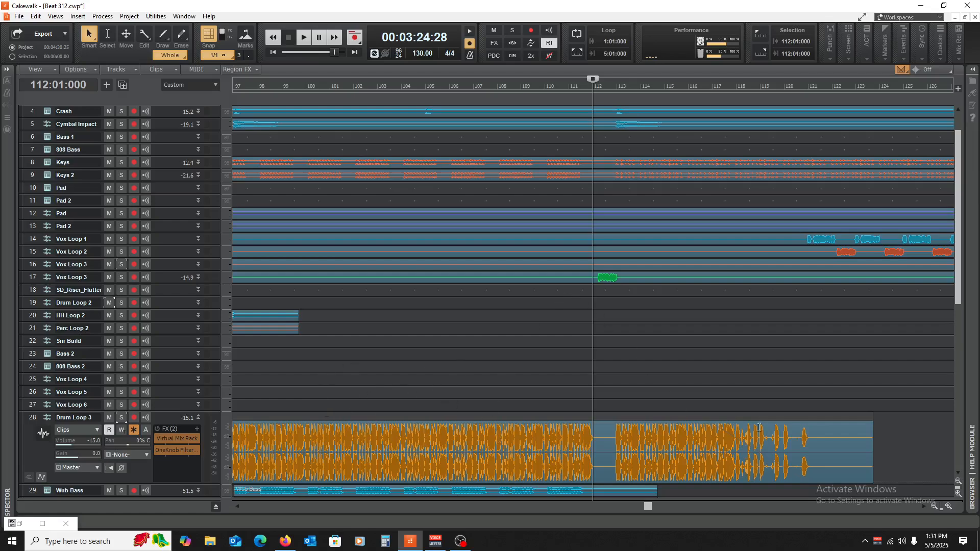
- Replay the full mix from measure 112 into measure 122, following the vocal loops and drums
{"action": "key", "text": "space"}
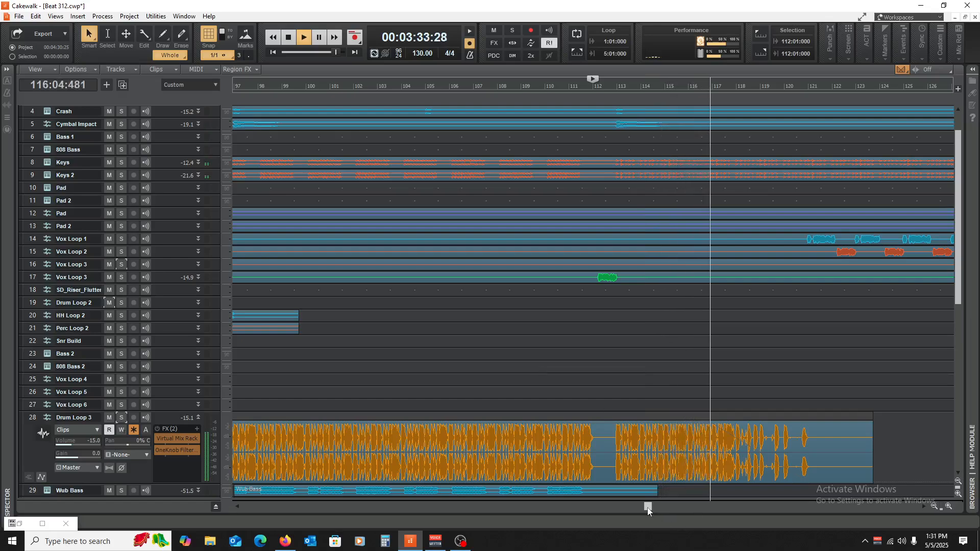
{"action": "left_click_drag", "start_coordinate": [646, 507], "coordinate": [691, 510]}
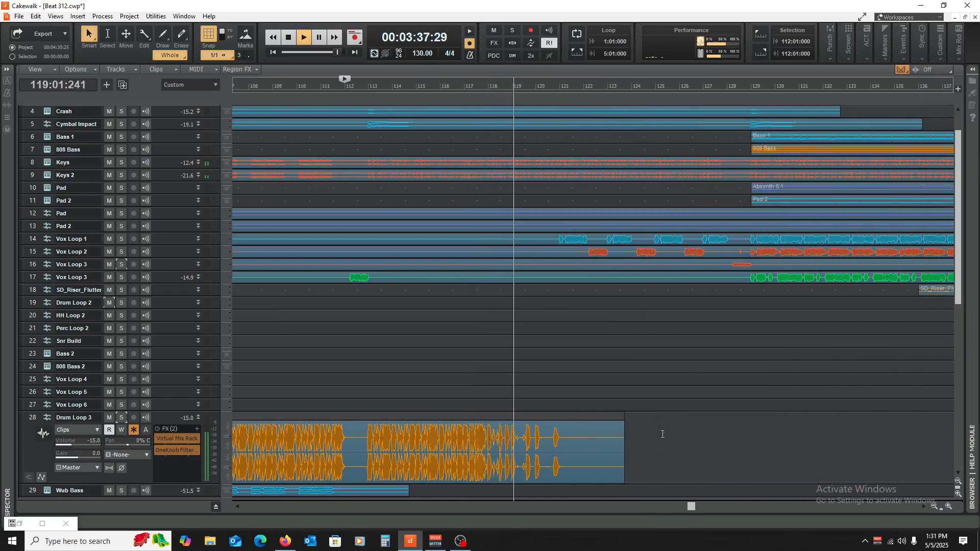
{"action": "scroll", "coordinate": [457, 361], "scroll_direction": "up", "scroll_amount": 1}
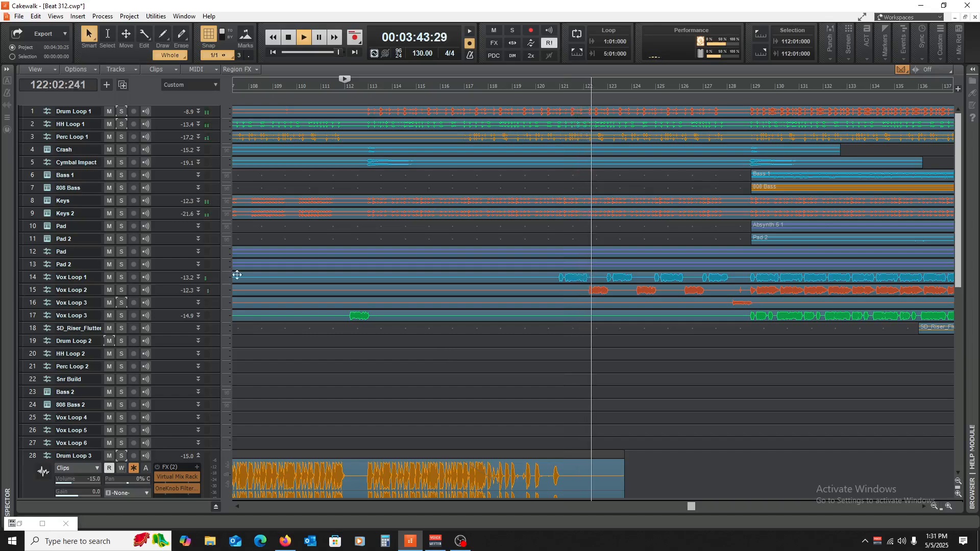
- Solo Drum Loop 1 and restart playback from measure 113
{"action": "left_click", "coordinate": [121, 112]}
{"action": "key", "text": "space"}
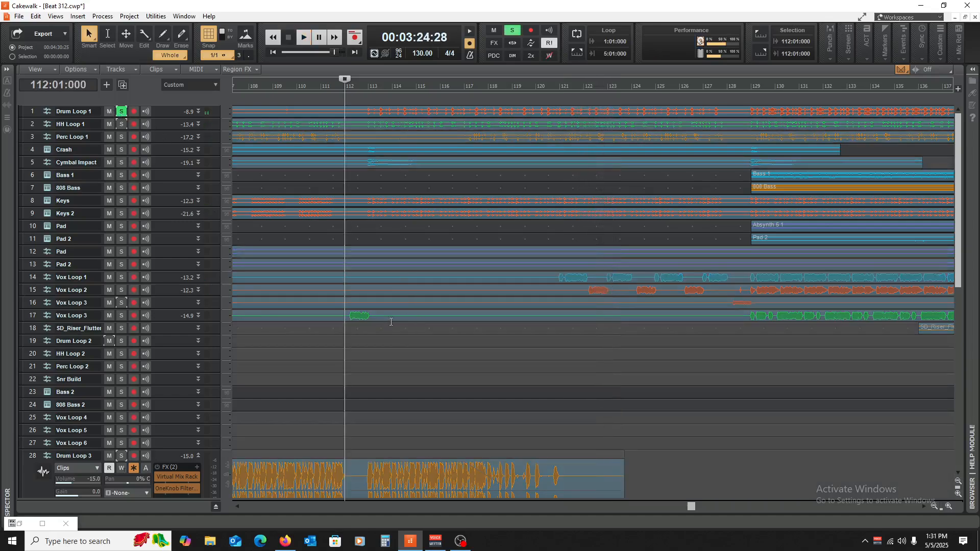
{"action": "left_click", "coordinate": [368, 350]}
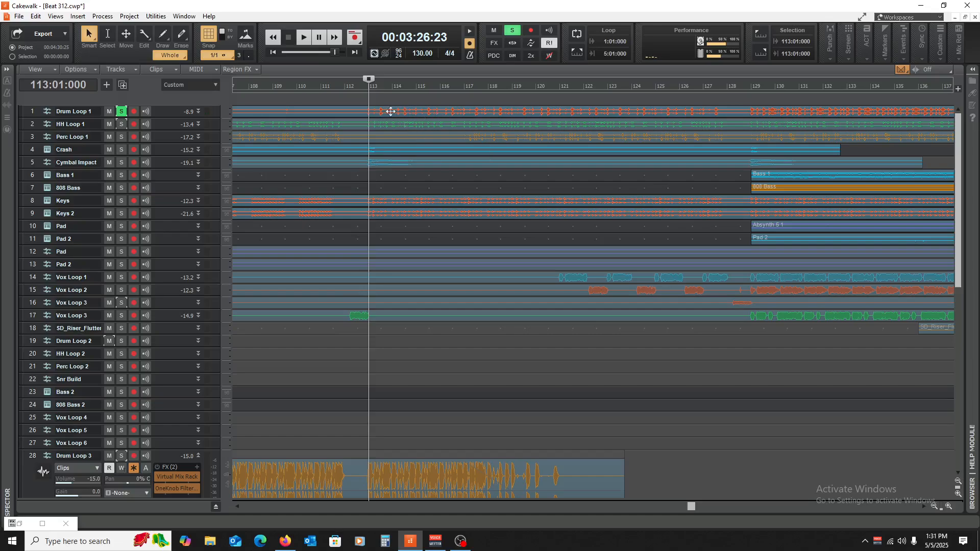
{"action": "key", "text": "space"}
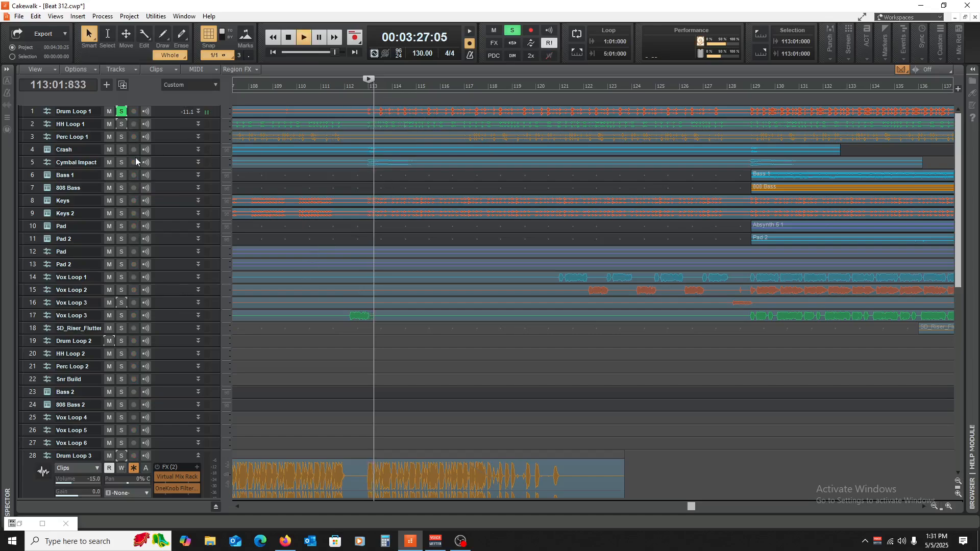
- Compare Drum Loop 1 with and without Drum Loop 3 soloed during playback, stopping past measure 120 with both soloed
{"action": "left_click", "coordinate": [121, 456]}
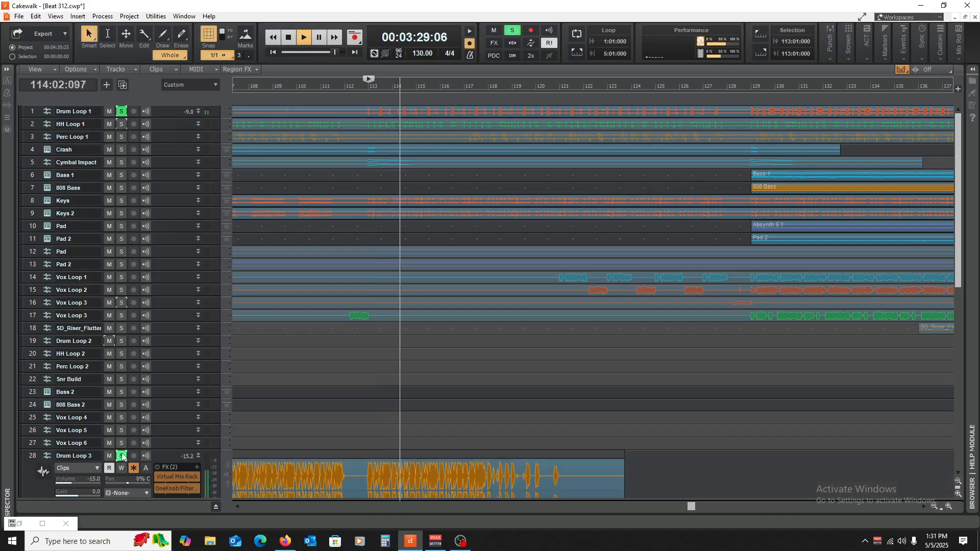
{"action": "left_click", "coordinate": [122, 456]}
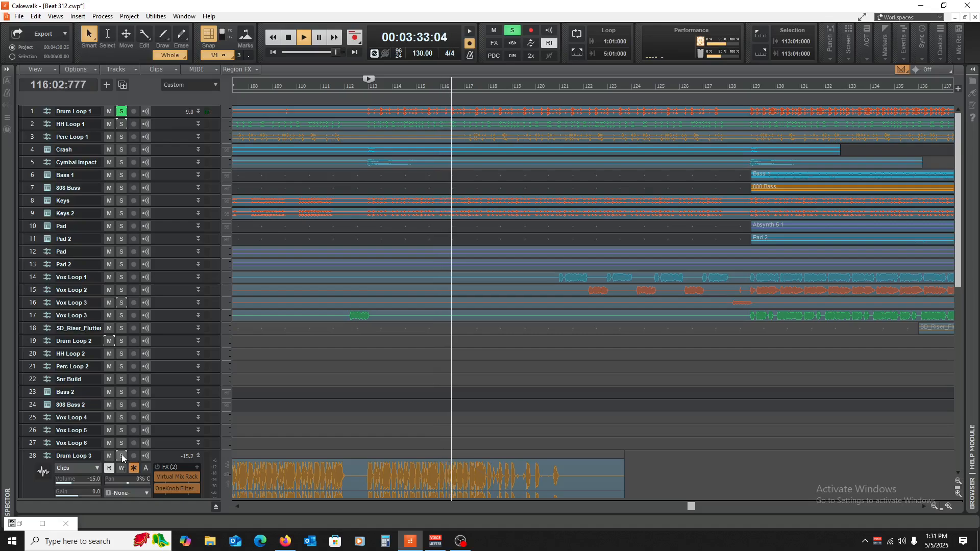
{"action": "left_click", "coordinate": [121, 456]}
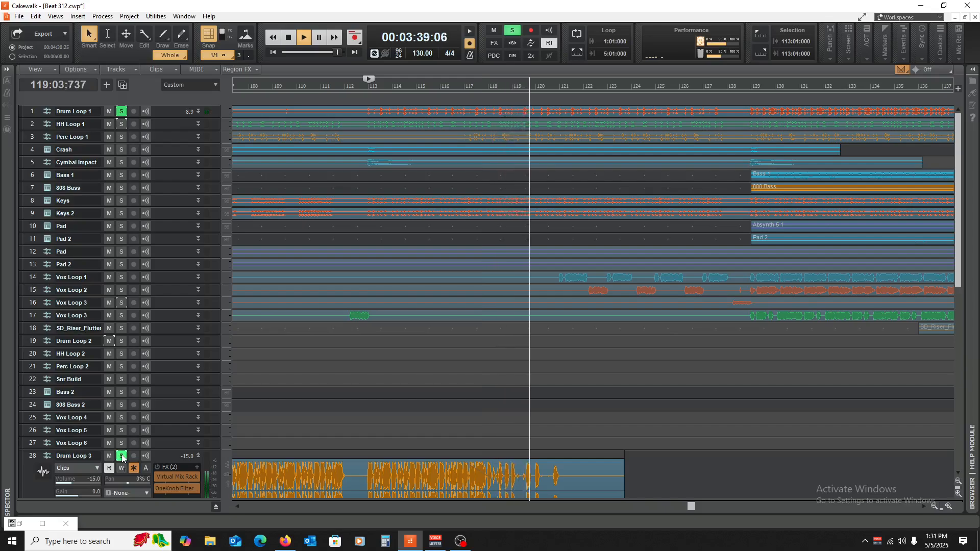
{"action": "scroll", "coordinate": [382, 406], "scroll_direction": "down", "scroll_amount": 2}
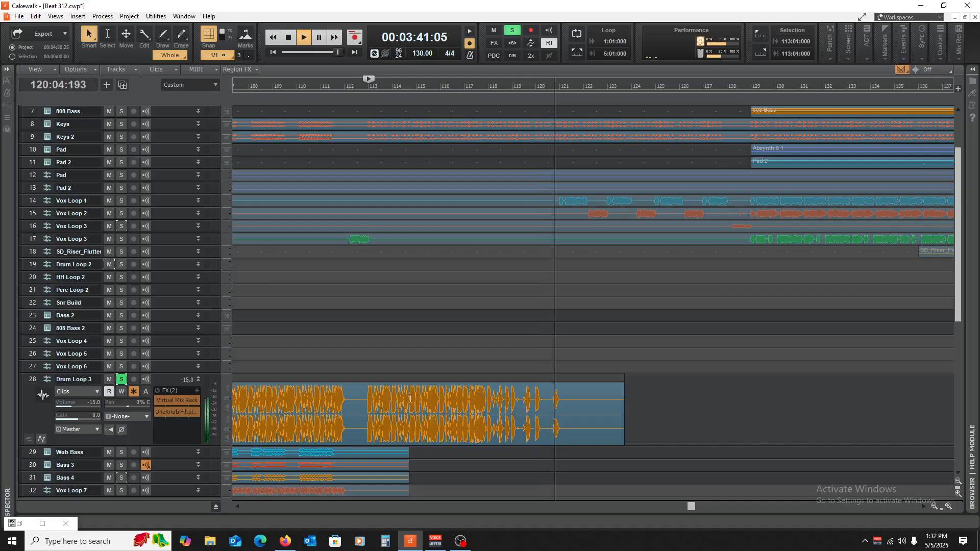
{"action": "key", "text": "space"}
{"action": "scroll", "coordinate": [445, 390], "scroll_direction": "up", "scroll_amount": 2}
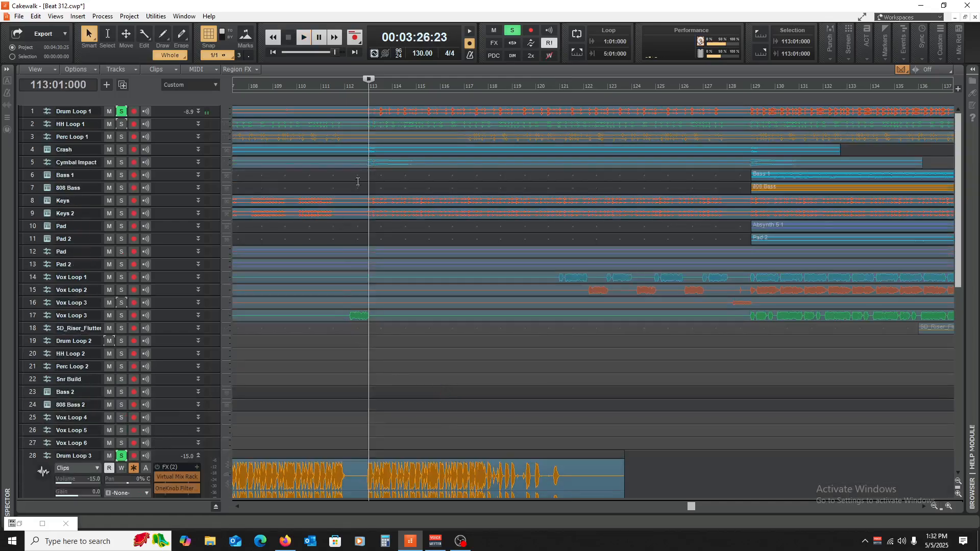
- Solo HH Loop 1 and Perc Loop 1 alongside the two drum loops and play the combination from measure 113
{"action": "left_click", "coordinate": [121, 124]}
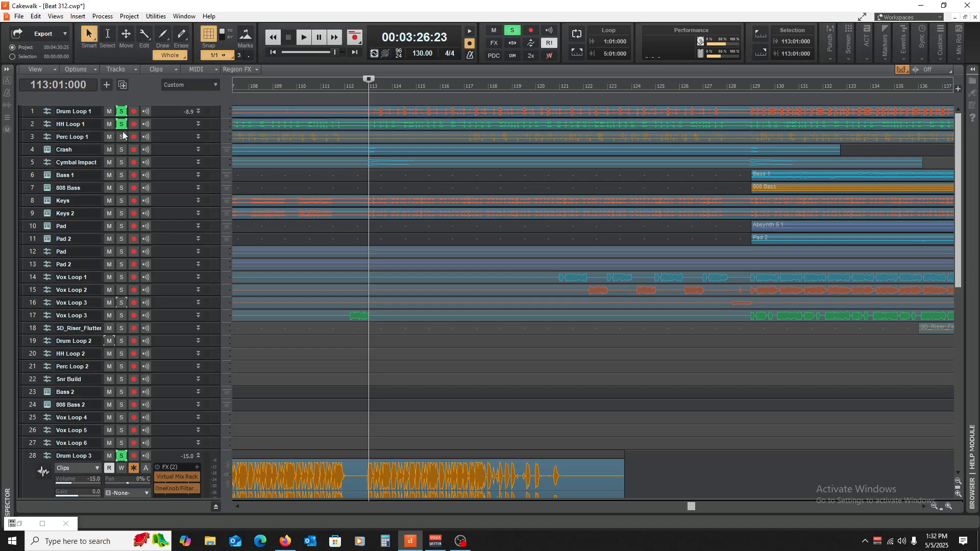
{"action": "left_click", "coordinate": [121, 137]}
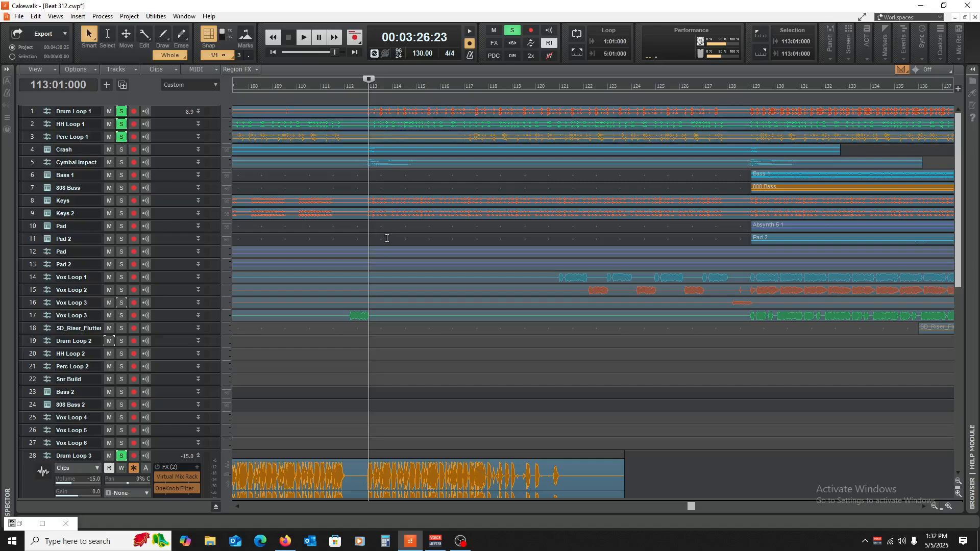
{"action": "key", "text": "space"}
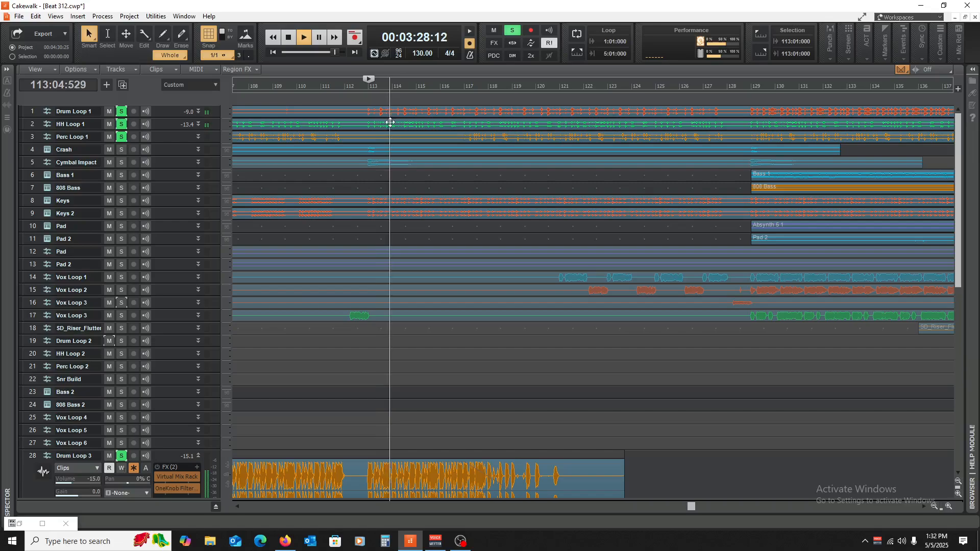
{"action": "key", "text": "space"}
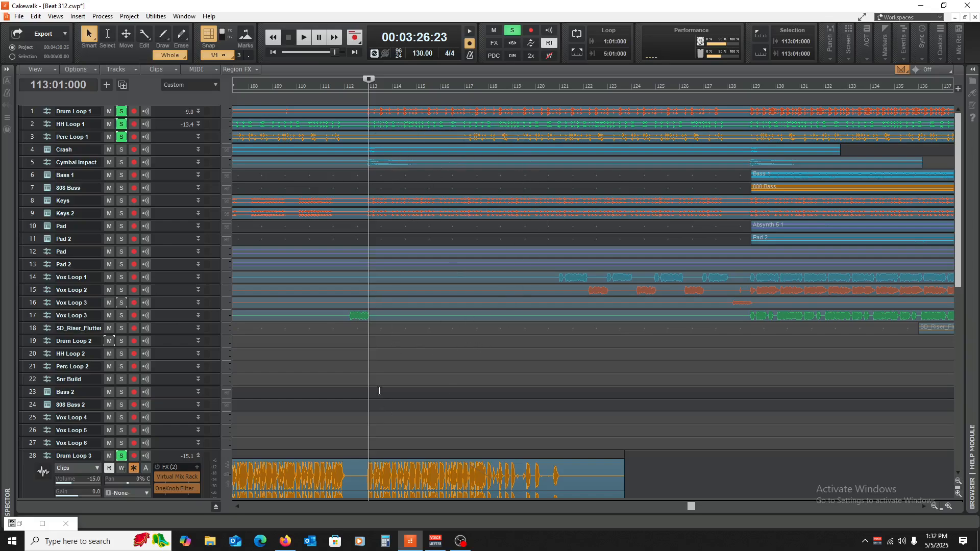
- Clear the solos on Drum Loop 1, HH Loop 1, Perc Loop 1 and Drum Loop 3, and collapse the Drum Loop 3 track
{"action": "scroll", "coordinate": [379, 391], "scroll_direction": "down", "scroll_amount": 2}
{"action": "scroll", "coordinate": [387, 411], "scroll_direction": "down", "scroll_amount": 3}
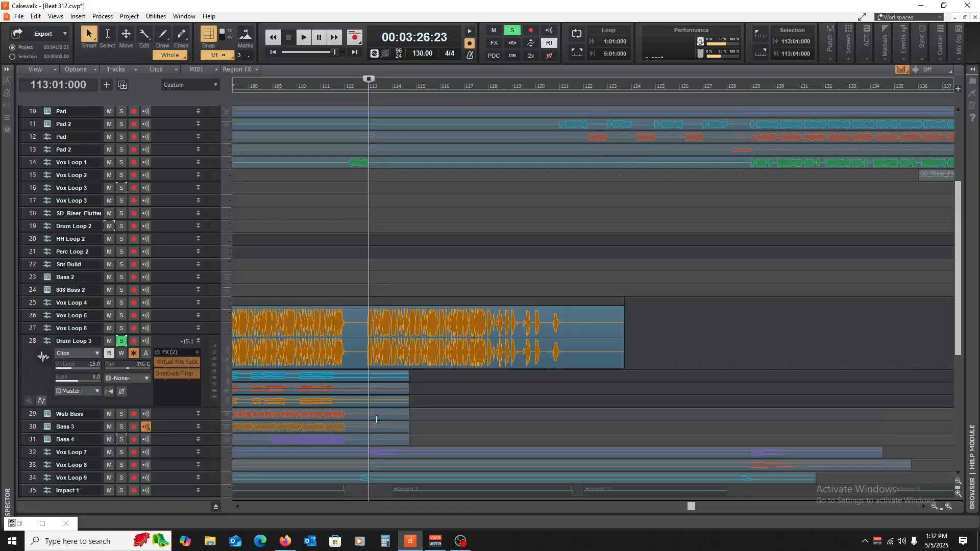
{"action": "scroll", "coordinate": [378, 415], "scroll_direction": "up", "scroll_amount": 5}
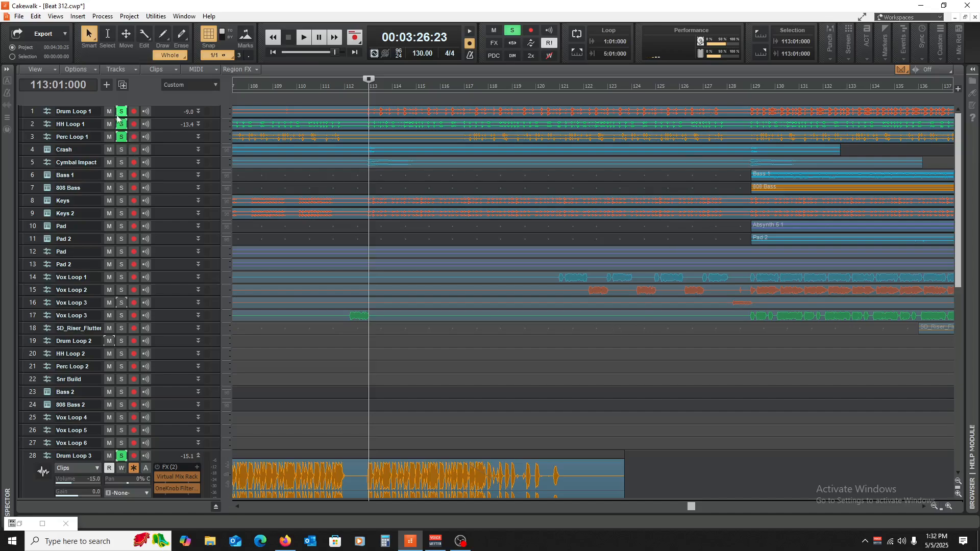
{"action": "left_click_drag", "start_coordinate": [121, 111], "coordinate": [123, 137]}
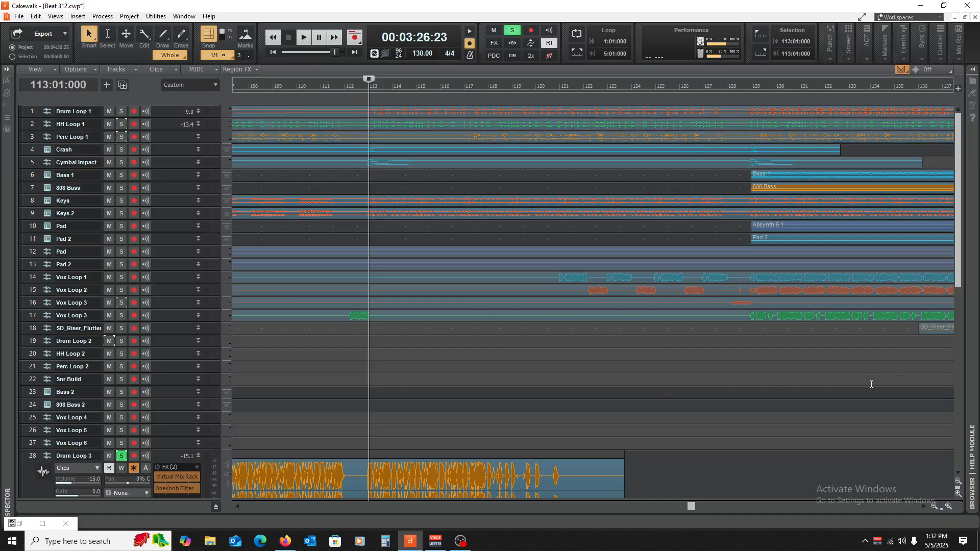
{"action": "left_click", "coordinate": [121, 456]}
{"action": "left_click", "coordinate": [207, 458]}
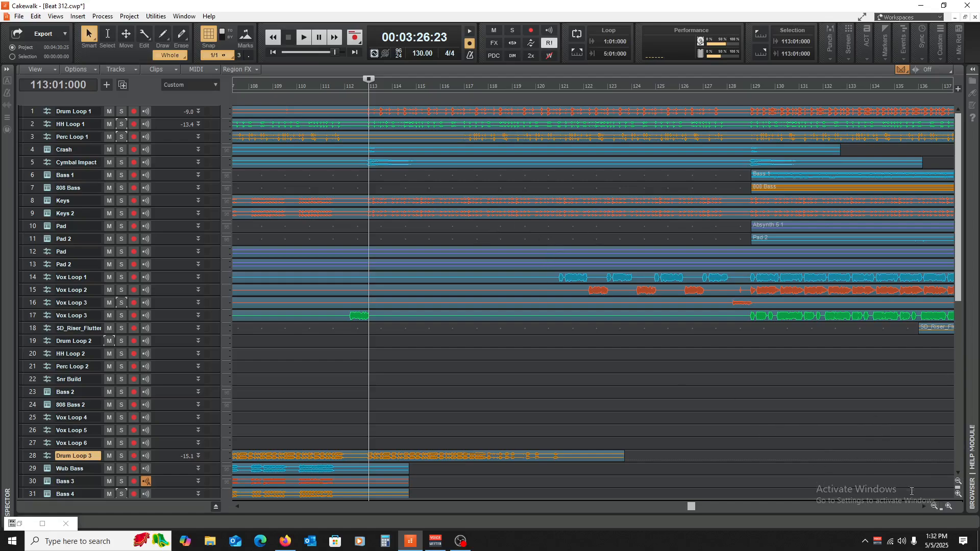
- Fit the entire arrangement in the timeline and return the playhead to measure 1
{"action": "left_click", "coordinate": [934, 505]}
{"action": "left_click", "coordinate": [934, 505]}
{"action": "left_click", "coordinate": [935, 506]}
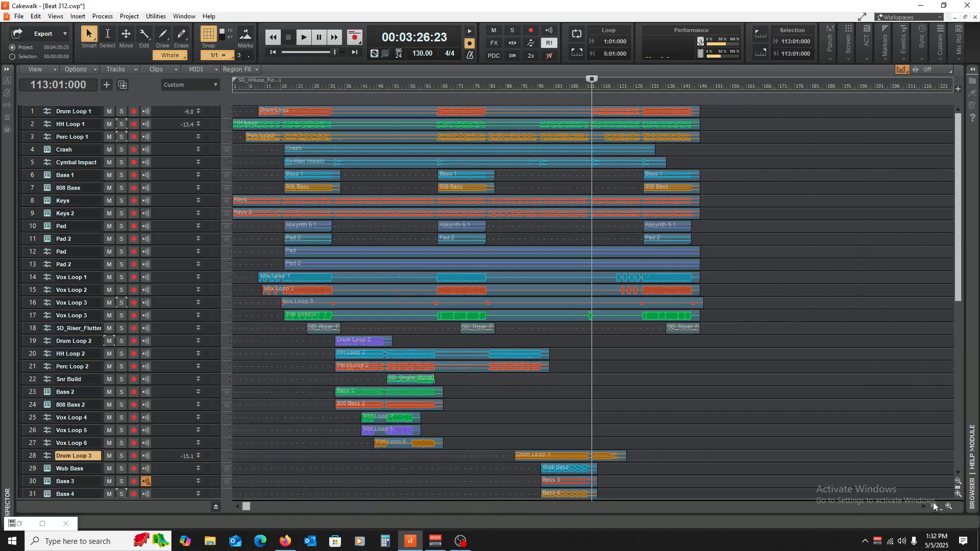
{"action": "key", "text": "w"}
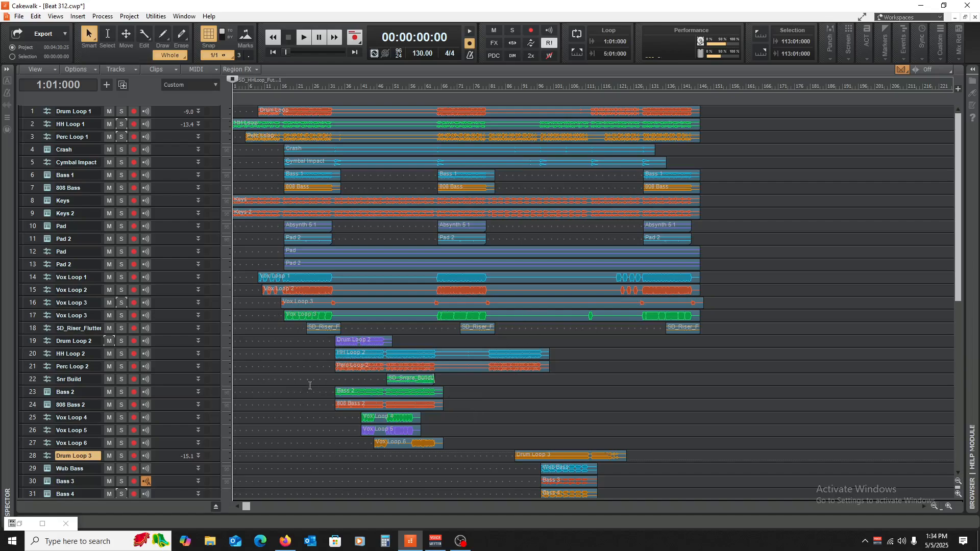
- Look over the clip layout of the whole arrangement, from Drum Loop 1 down to the Vox track
{"action": "scroll", "coordinate": [310, 386], "scroll_direction": "down", "scroll_amount": 3}
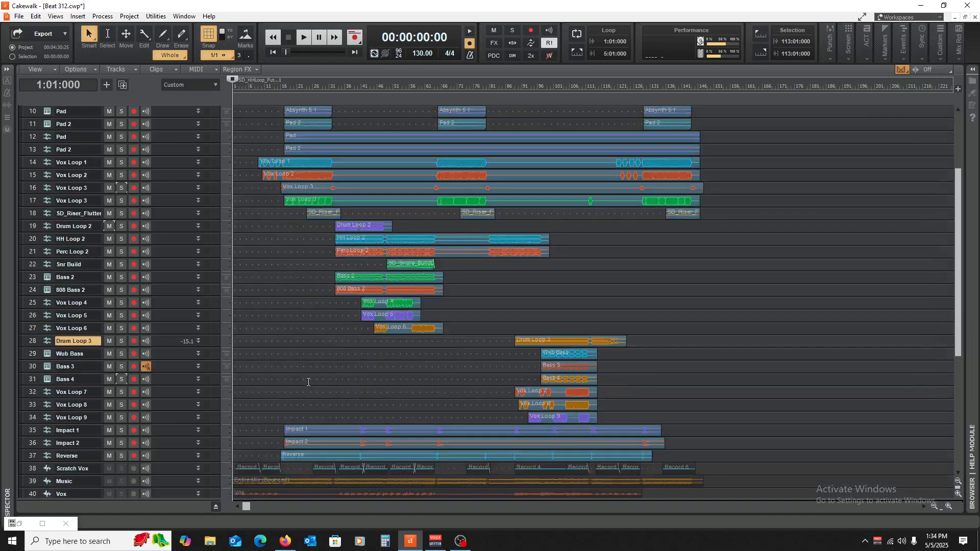
{"action": "scroll", "coordinate": [308, 382], "scroll_direction": "up", "scroll_amount": 1}
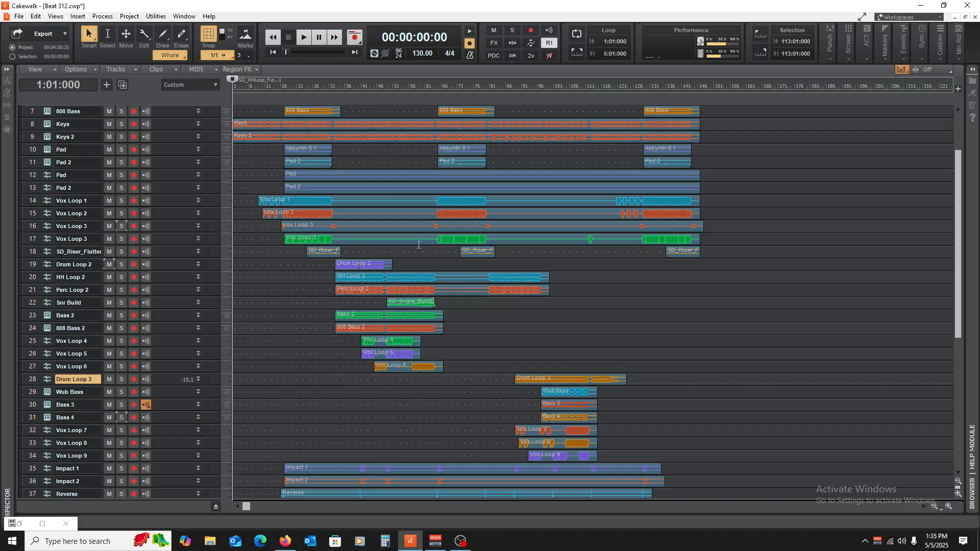
{"action": "scroll", "coordinate": [418, 244], "scroll_direction": "up", "scroll_amount": 2}
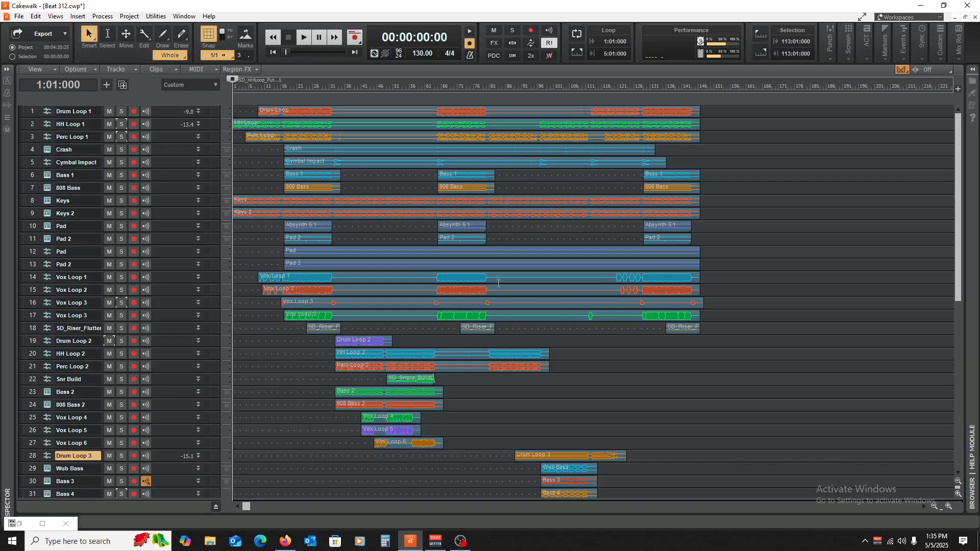
{"action": "scroll", "coordinate": [380, 342], "scroll_direction": "down", "scroll_amount": 3}
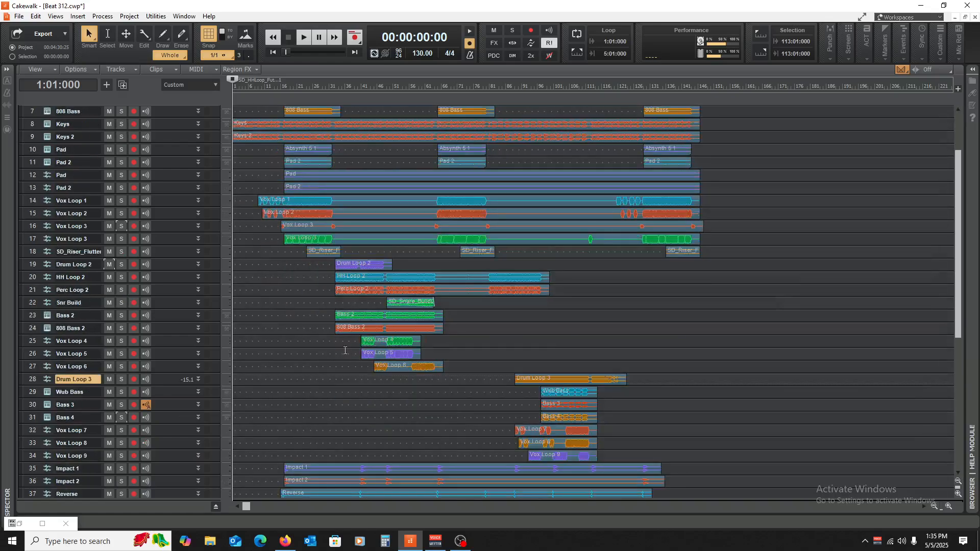
{"action": "scroll", "coordinate": [306, 357], "scroll_direction": "up", "scroll_amount": 3}
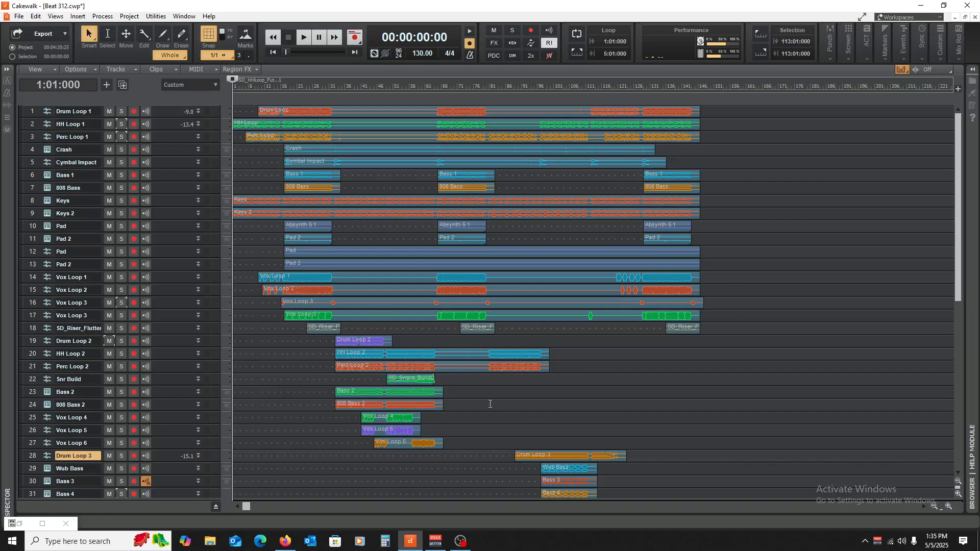
{"action": "left_click", "coordinate": [482, 400]}
{"action": "scroll", "coordinate": [307, 358], "scroll_direction": "down", "scroll_amount": 5}
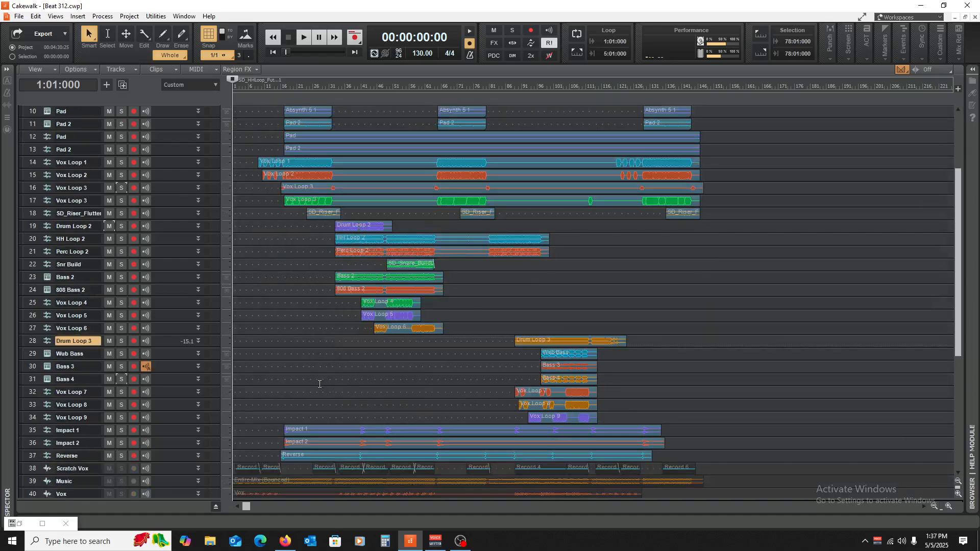
{"action": "scroll", "coordinate": [320, 383], "scroll_direction": "up", "scroll_amount": 5}
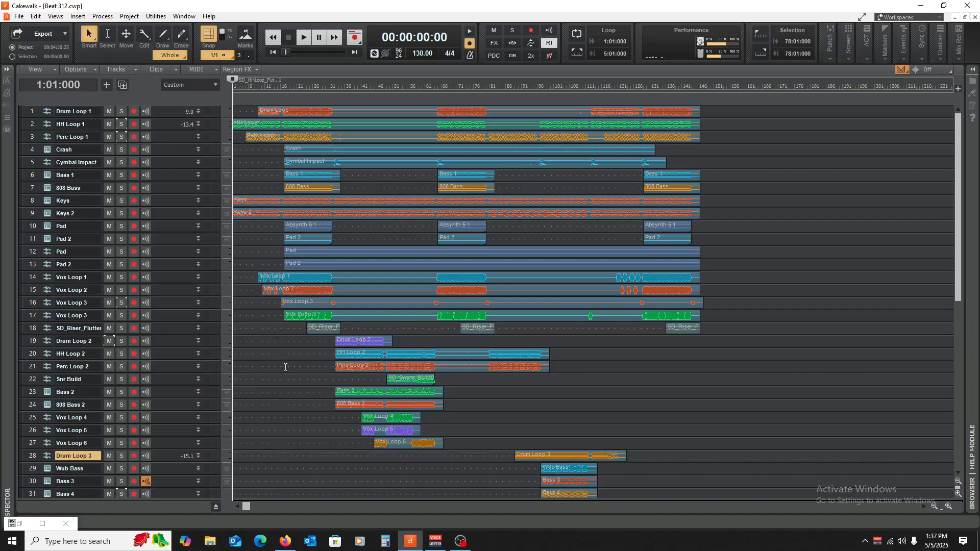
- Place the playhead at measure 19 and examine the first half of the arrangement up close
{"action": "left_click", "coordinate": [292, 373]}
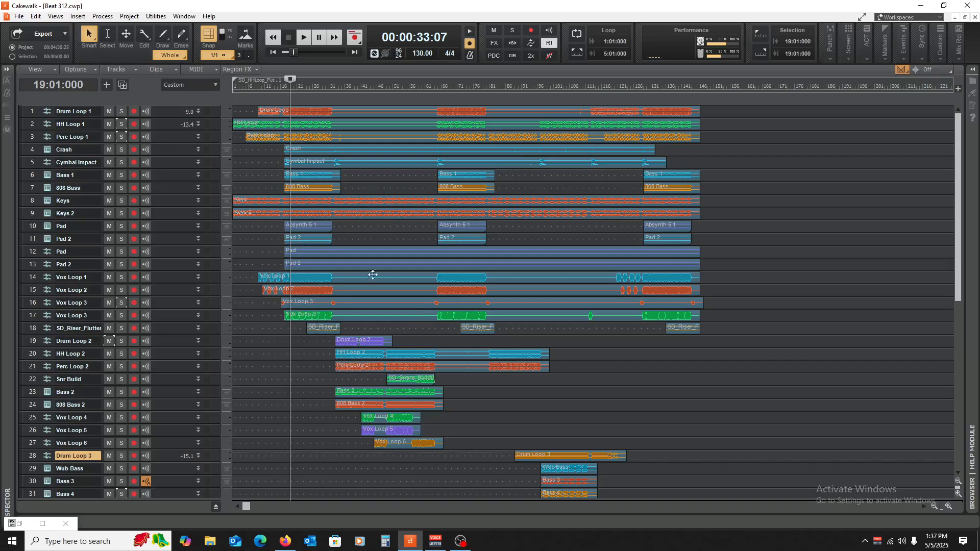
{"action": "left_click", "coordinate": [949, 509]}
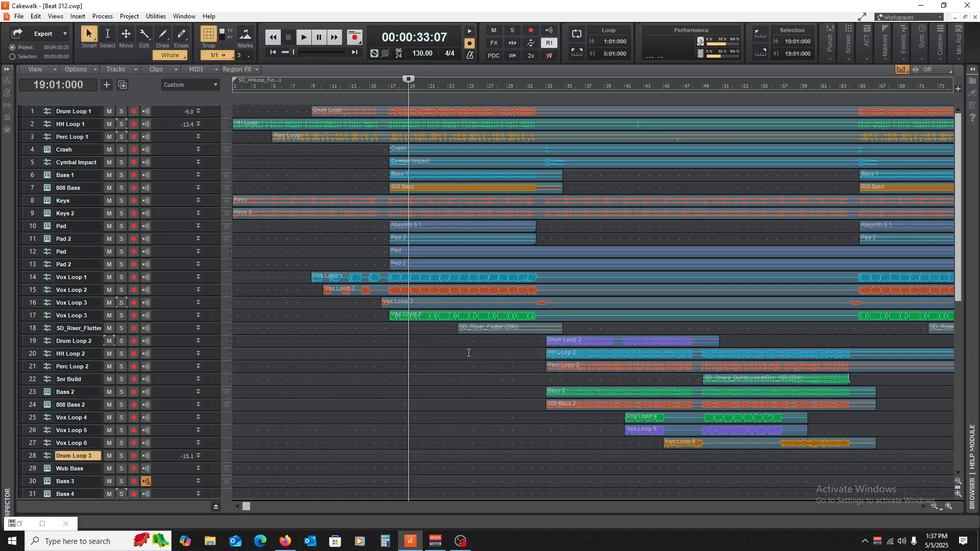
{"action": "left_click", "coordinate": [935, 505]}
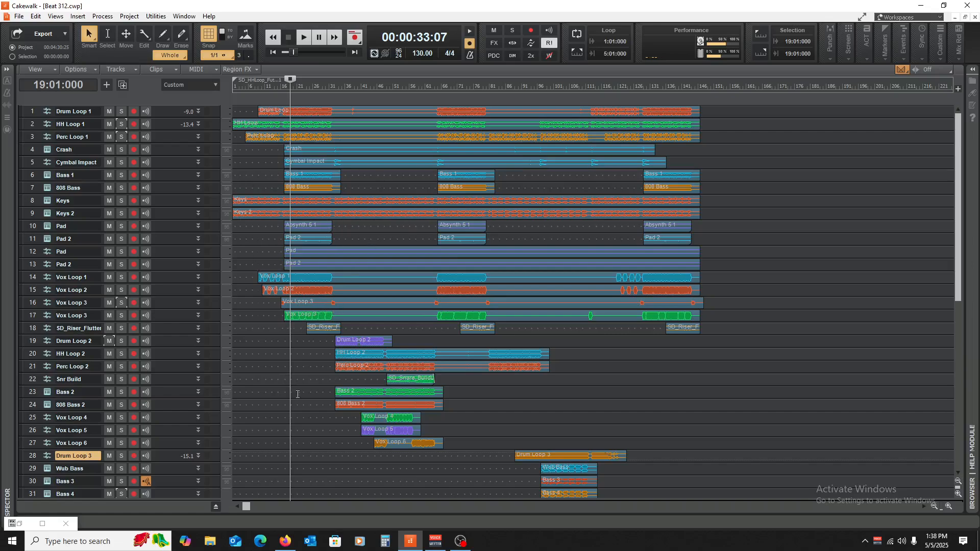
- Play the full song from measure 1 through to its end, stopping past measure 148
{"action": "left_click", "coordinate": [311, 382]}
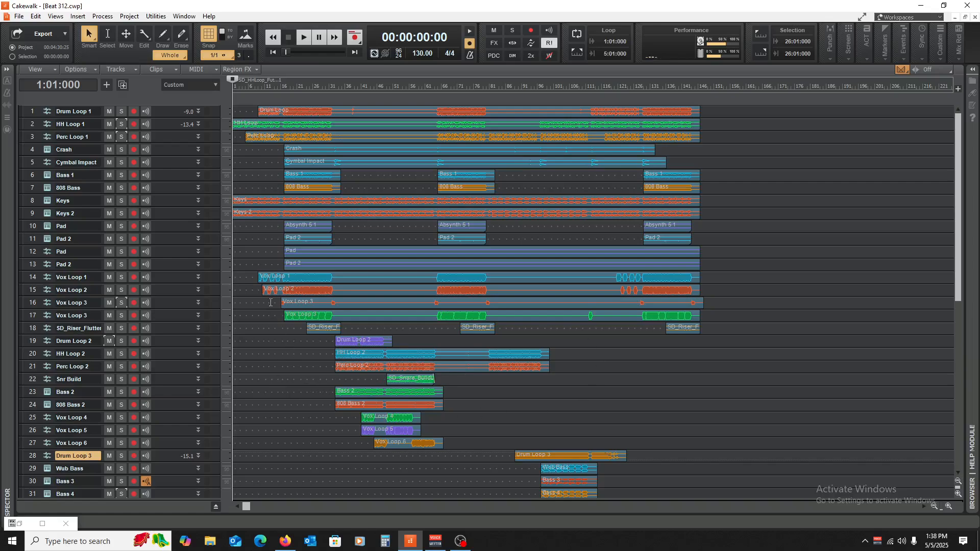
{"action": "key", "text": "space"}
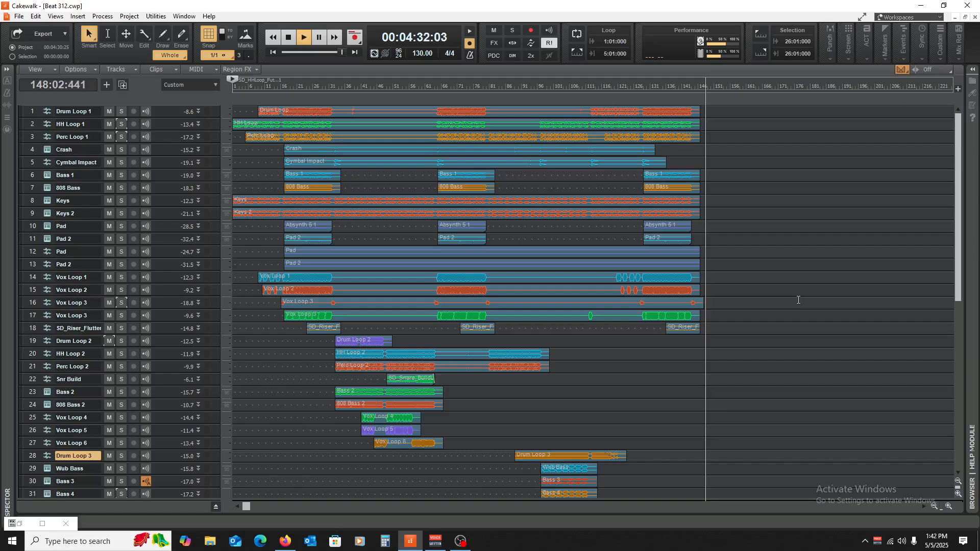
{"action": "key", "text": "space"}
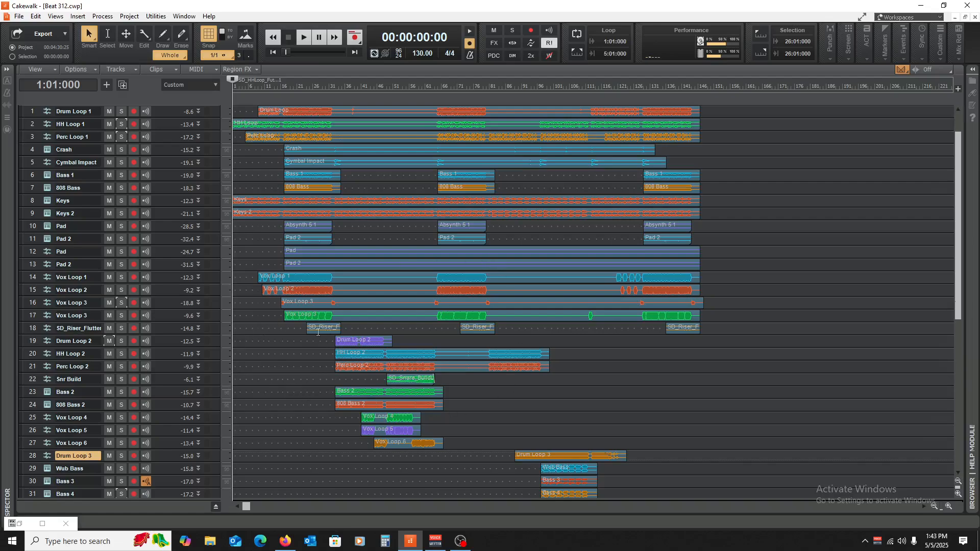
{"action": "scroll", "coordinate": [317, 332], "scroll_direction": "down", "scroll_amount": 3}
{"action": "scroll", "coordinate": [333, 336], "scroll_direction": "up", "scroll_amount": 3}
{"action": "left_click", "coordinate": [358, 230]}
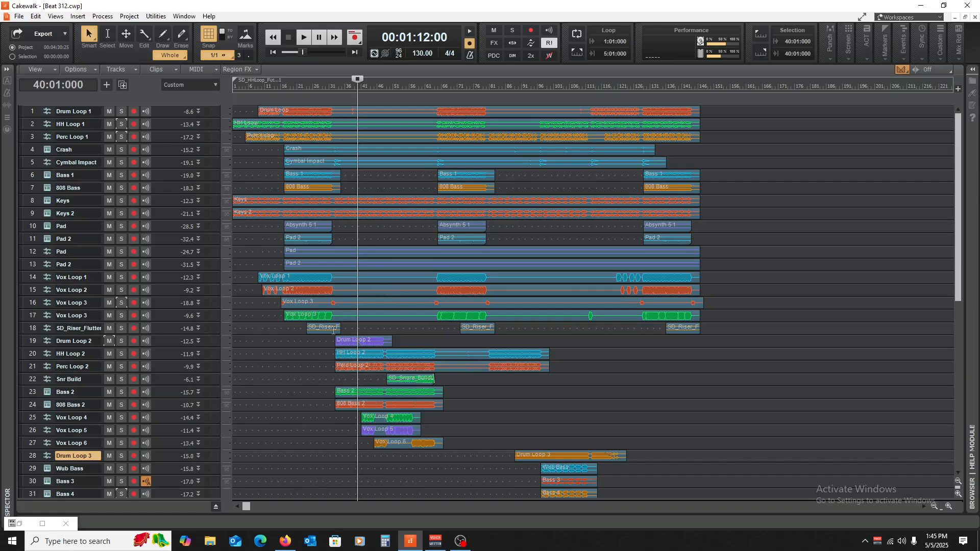
{"action": "key", "text": "w"}
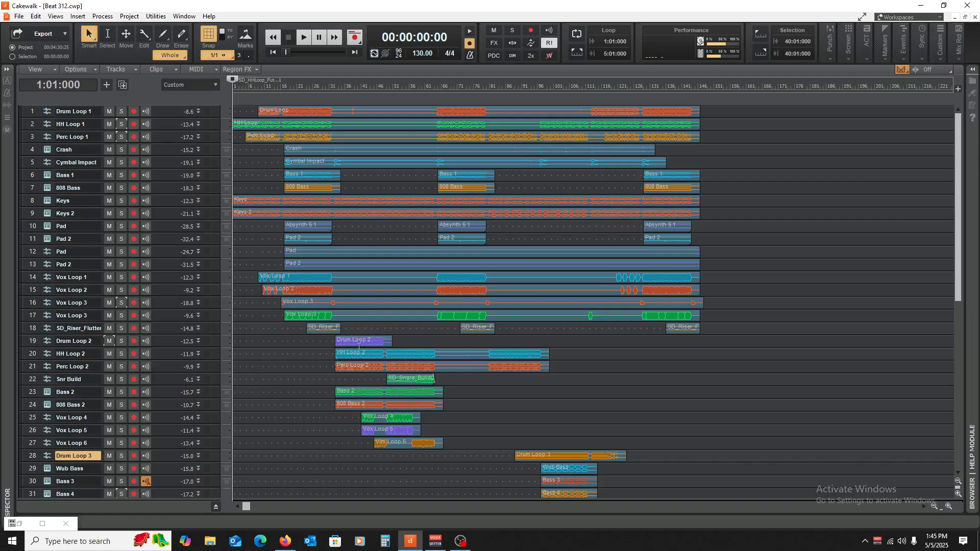
{"action": "scroll", "coordinate": [351, 346], "scroll_direction": "down", "scroll_amount": 3}
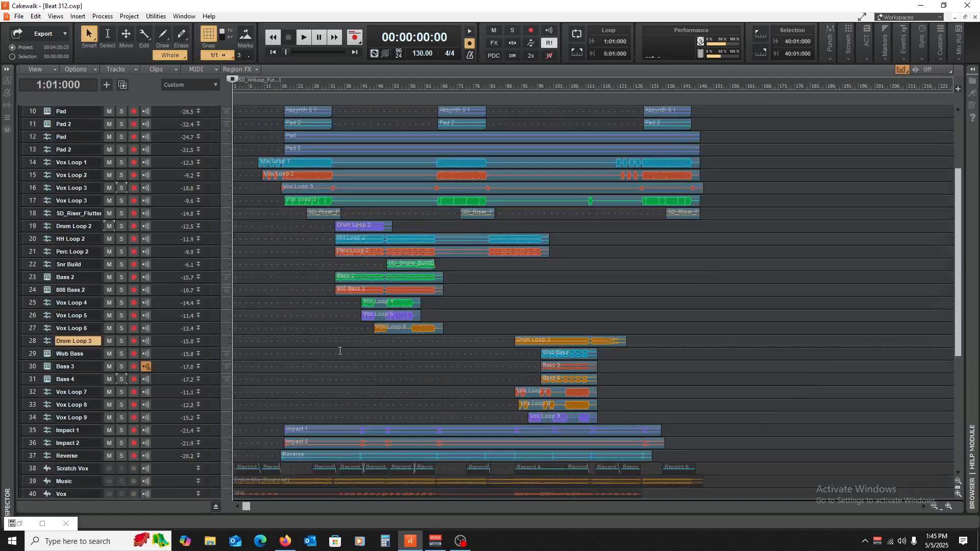
{"action": "scroll", "coordinate": [340, 351], "scroll_direction": "up", "scroll_amount": 3}
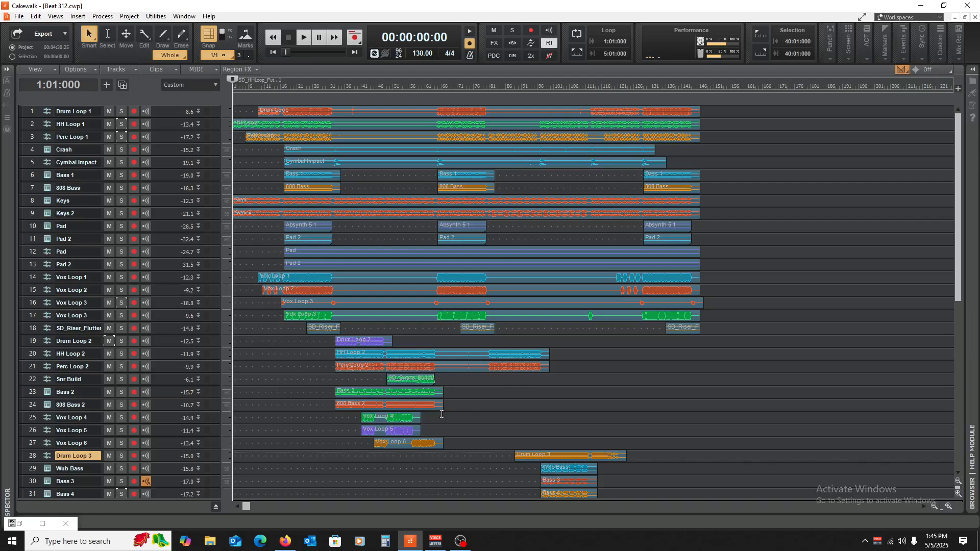